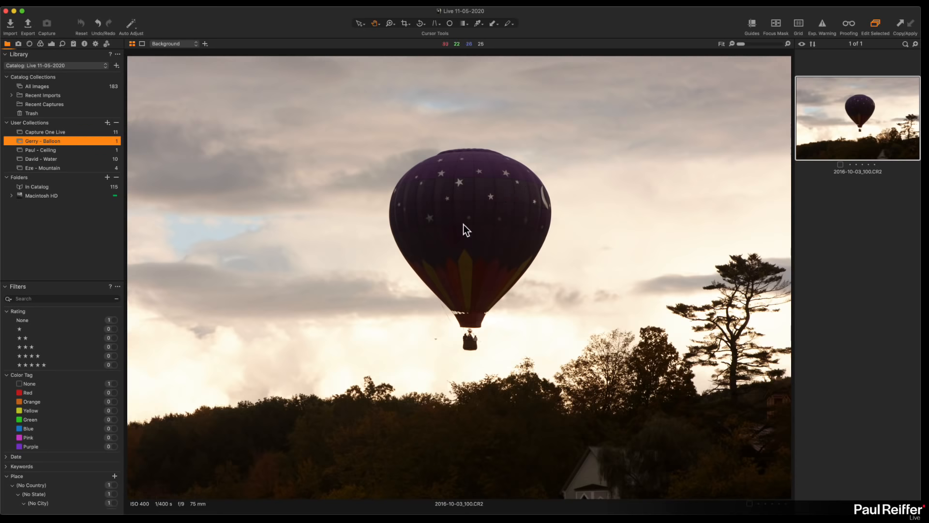
# Step: Examine the balloon's dark fabric, the basket and the bright sky around it at 300–400% magnification
pyautogui.click(456, 209)
pyautogui.click(494, 286)
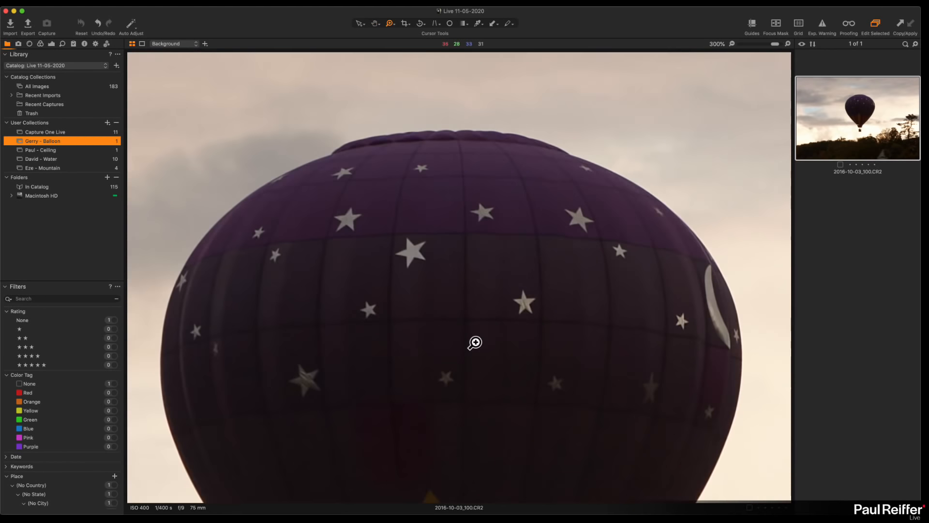
pyautogui.click(475, 343)
pyautogui.moveTo(510, 264); pyautogui.dragTo(533, 203)
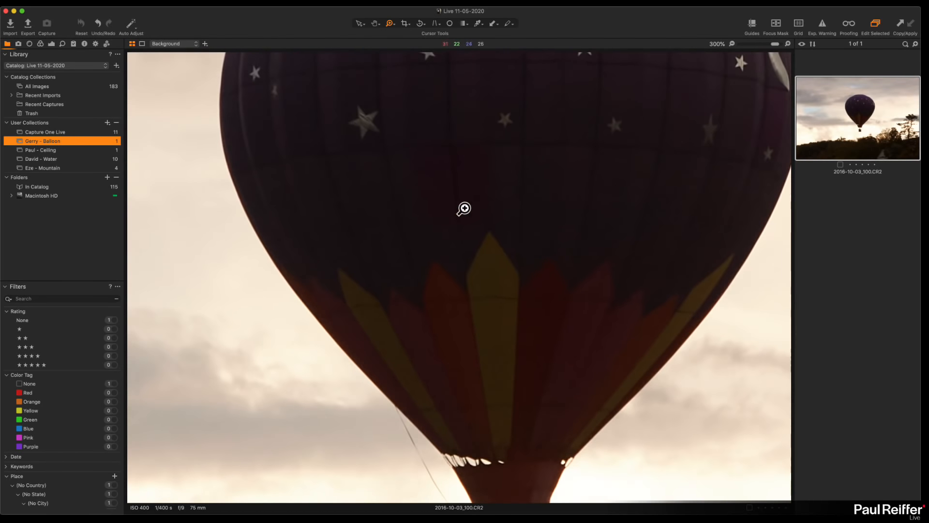
pyautogui.press('super+0')
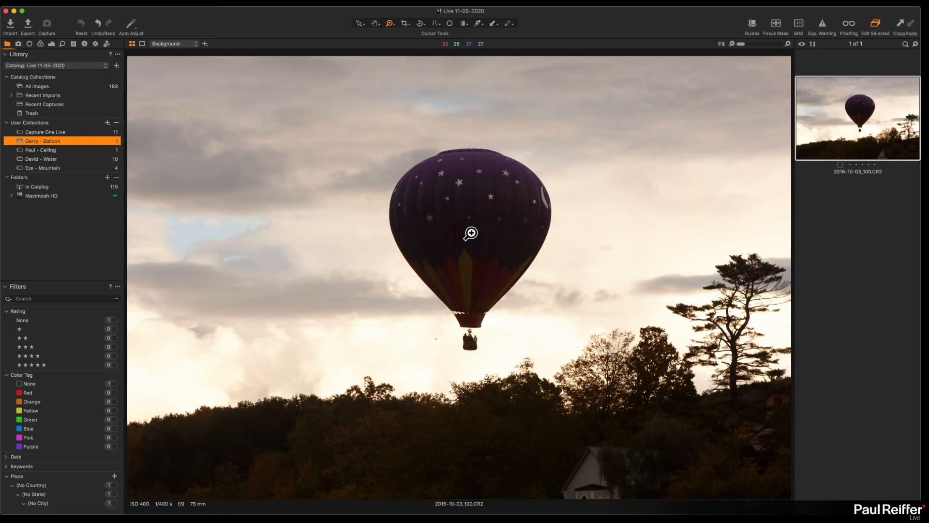
pyautogui.click(450, 321)
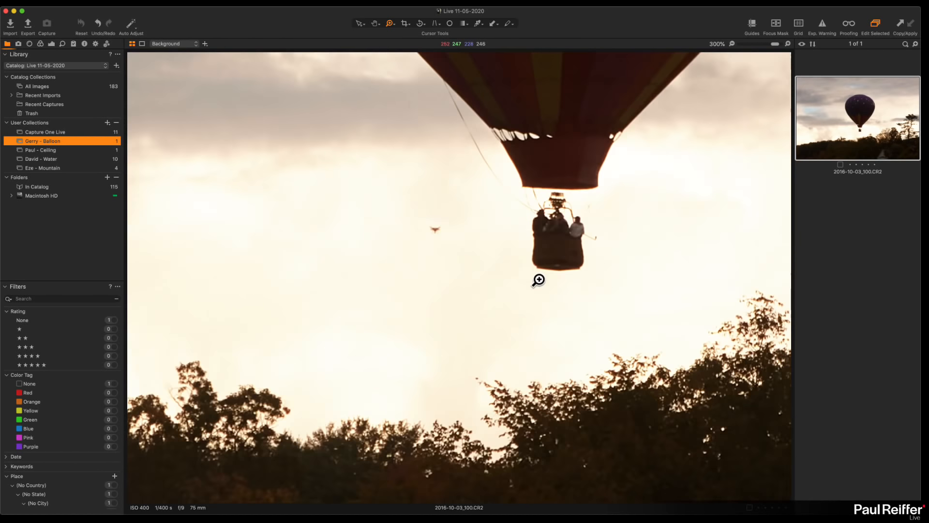
pyautogui.click(591, 243)
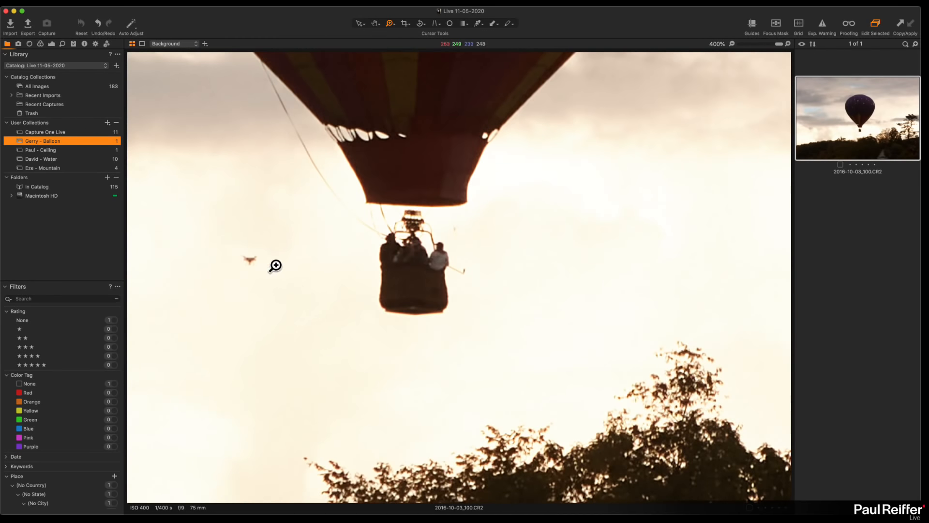
pyautogui.keyDown('alt'); pyautogui.click(387, 262); pyautogui.keyUp('alt')
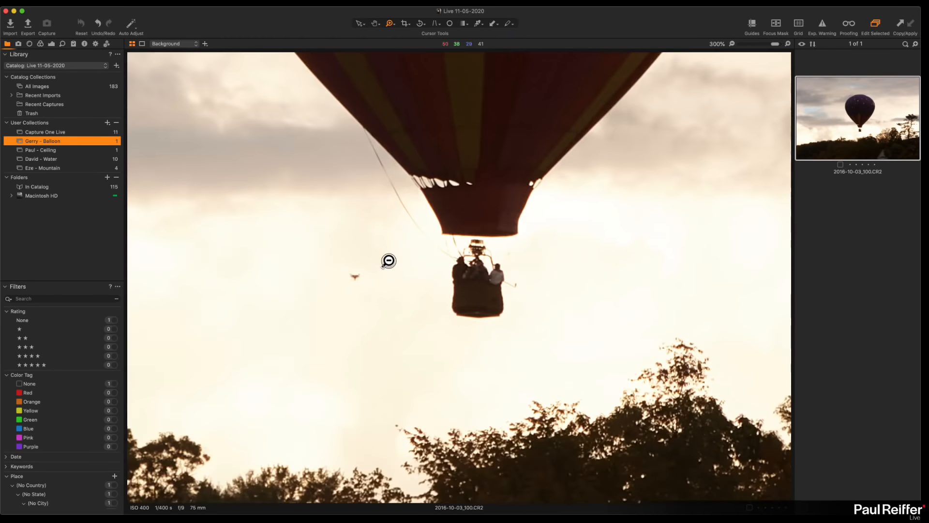
pyautogui.keyDown('alt'); pyautogui.click(388, 262); pyautogui.keyUp('alt')
pyautogui.keyDown('alt'); pyautogui.click(388, 262); pyautogui.keyUp('alt')
pyautogui.keyDown('alt'); pyautogui.click(447, 199); pyautogui.keyUp('alt')
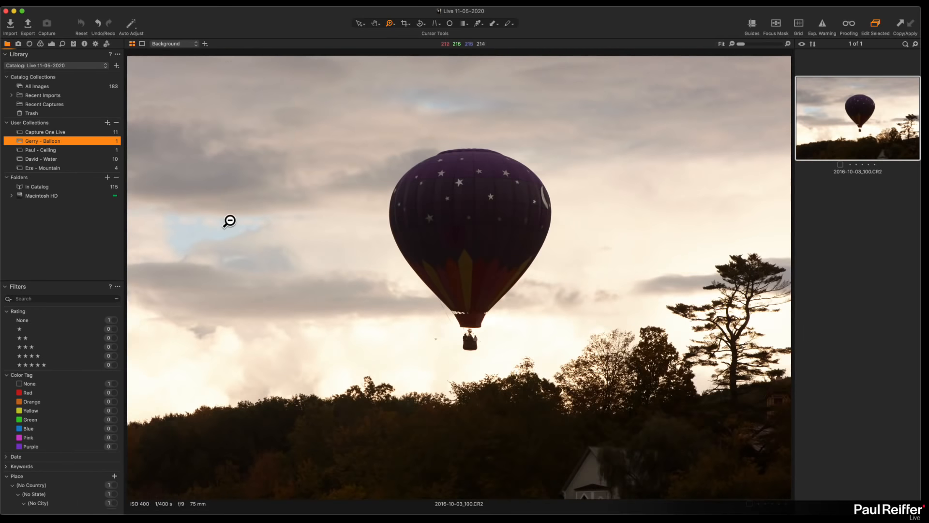
# Step: Keep the Generic lens profile, enable chromatic aberration correction with an analysis of this image, and enable diffraction correction
pyautogui.click(29, 43)
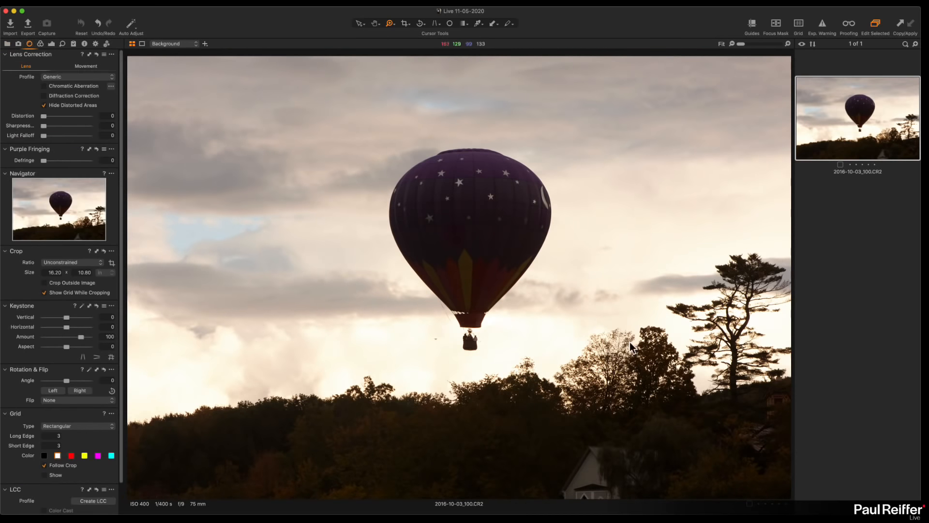
pyautogui.click(712, 344)
pyautogui.click(707, 310)
pyautogui.click(703, 280)
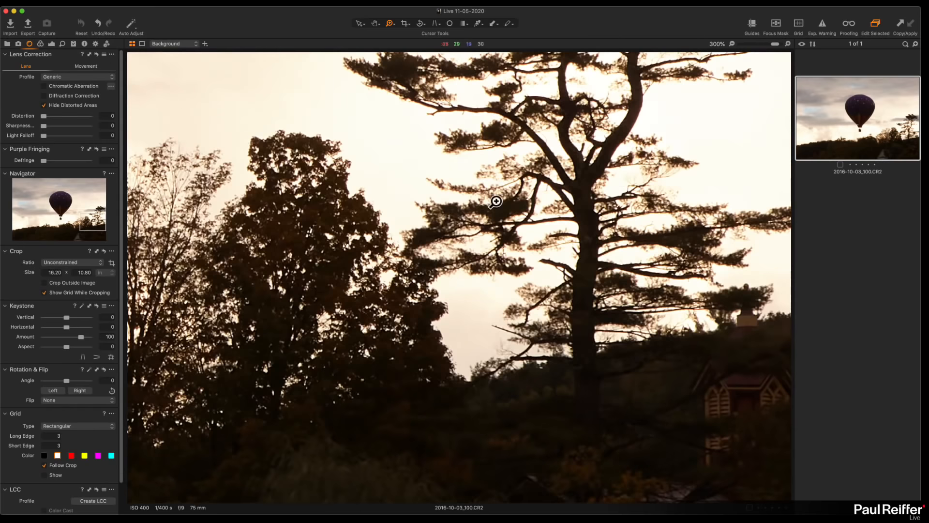
pyautogui.moveTo(544, 139); pyautogui.dragTo(574, 317)
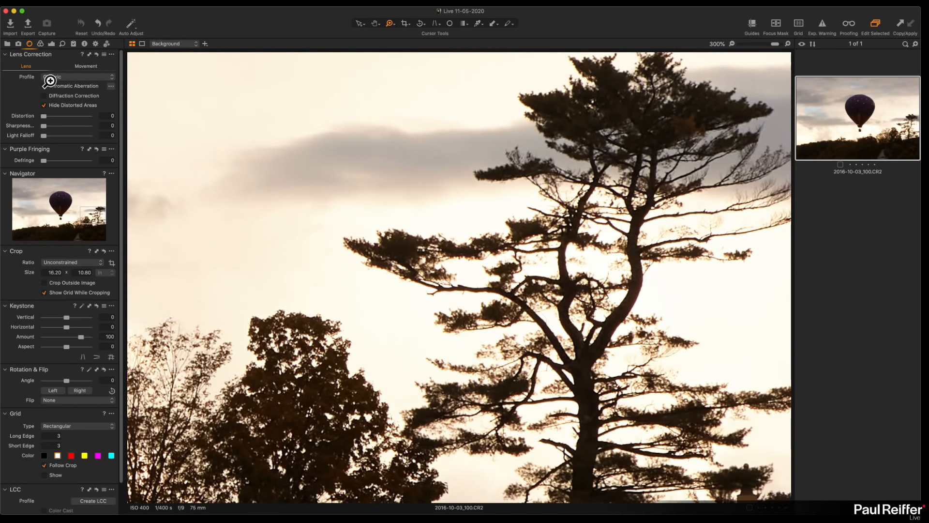
pyautogui.click(65, 77)
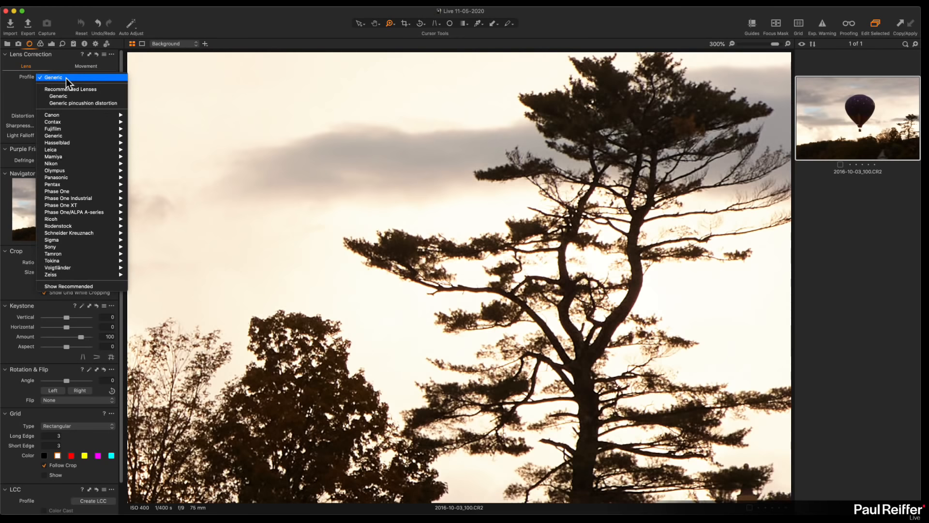
pyautogui.click(65, 77)
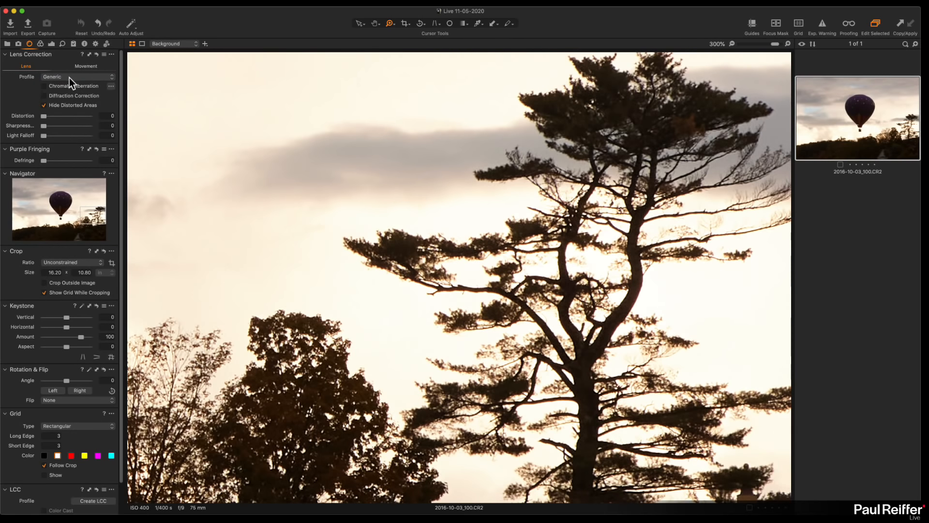
pyautogui.click(74, 86)
pyautogui.click(111, 86)
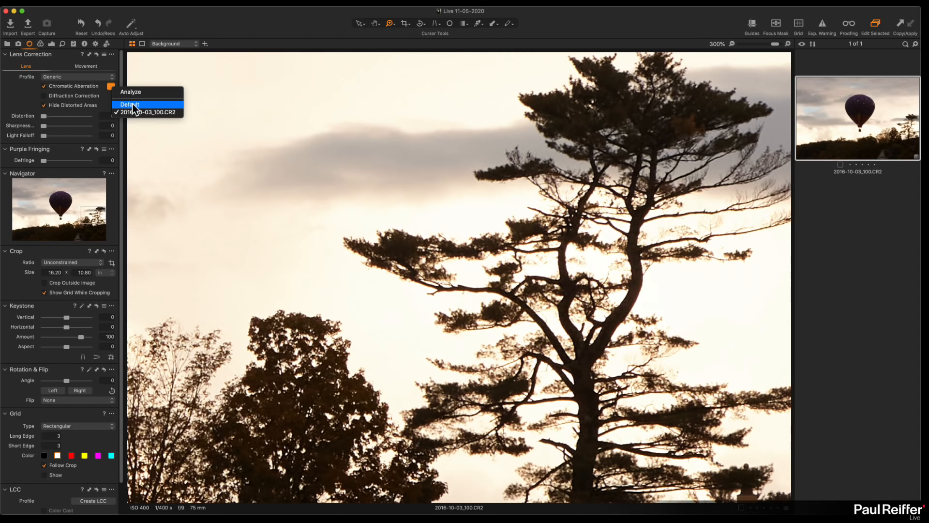
pyautogui.click(131, 92)
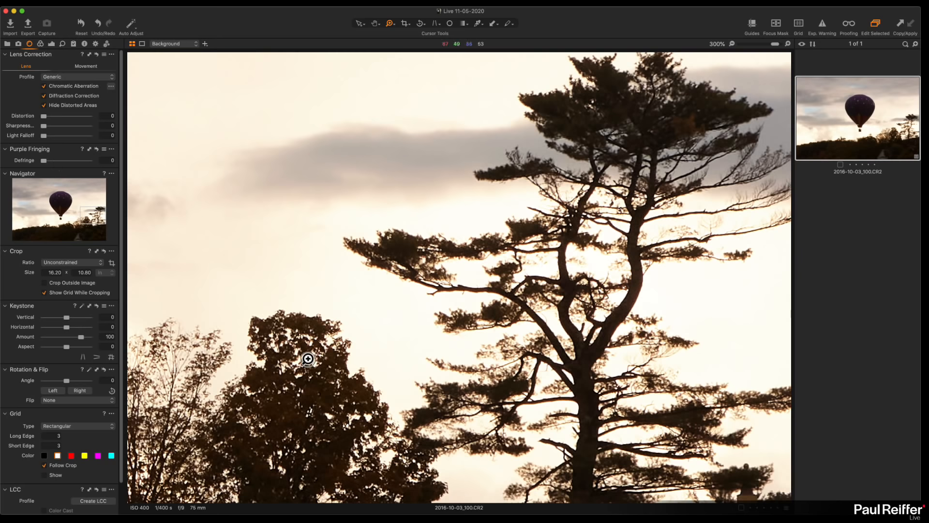
# Step: Set purple fringing Defringe to 49 while checking the edges of the trees against the sky
pyautogui.moveTo(307, 359); pyautogui.dragTo(426, 303)
pyautogui.moveTo(223, 295); pyautogui.dragTo(712, 329)
pyautogui.moveTo(208, 334); pyautogui.dragTo(224, 229)
pyautogui.click(64, 161)
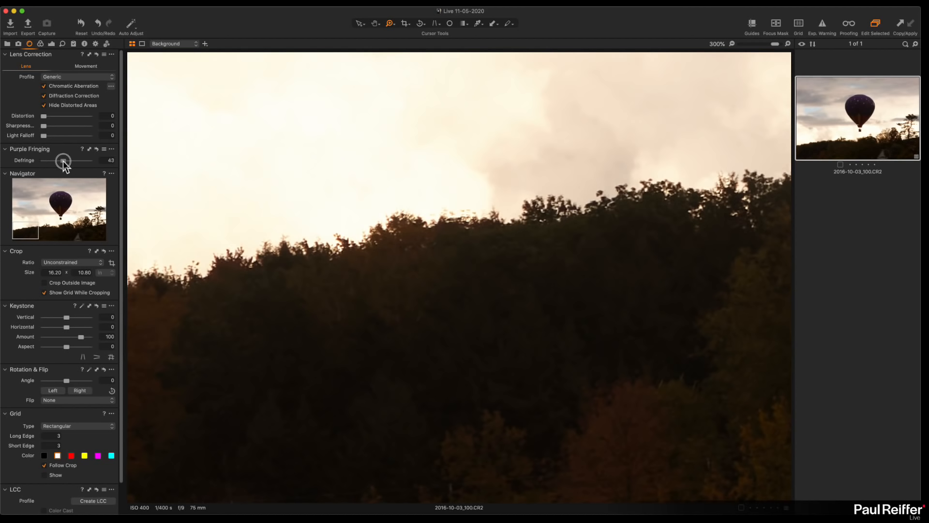
pyautogui.moveTo(62, 162); pyautogui.dragTo(66, 163)
pyautogui.click(603, 196)
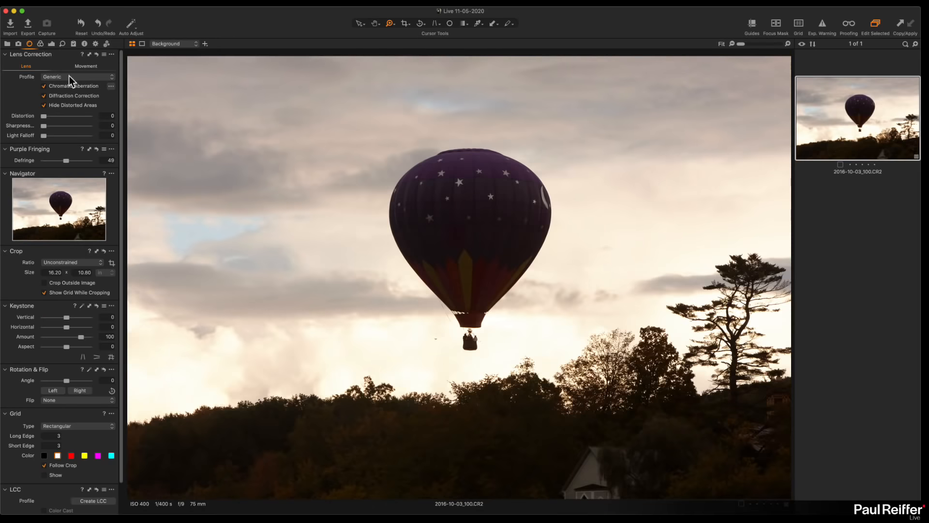
# Step: Check the photo for overexposed areas using the exposure warning overlay in the exposure workspace
pyautogui.click(52, 44)
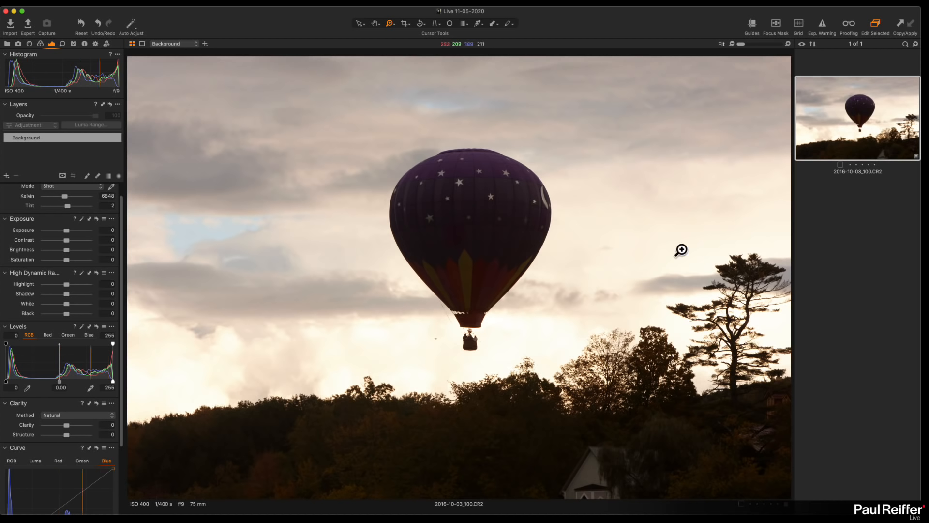
pyautogui.click(824, 27)
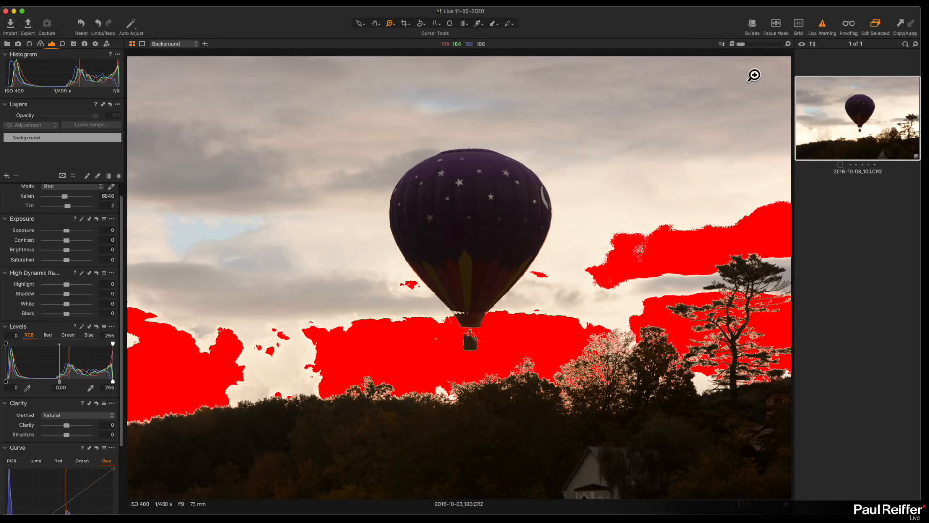
pyautogui.click(819, 30)
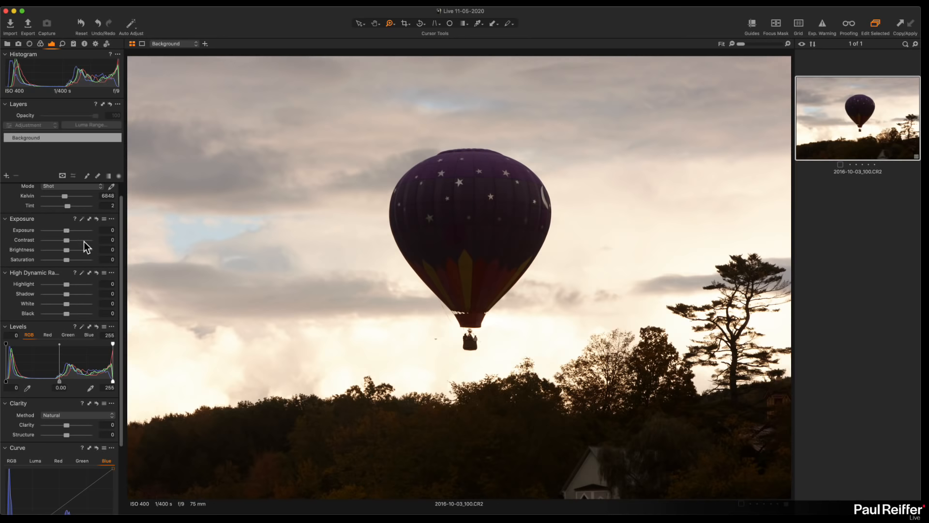
# Step: Try an exposure of -3.69 and inspect the cloud detail in the bright sky up close
pyautogui.moveTo(68, 230); pyautogui.dragTo(45, 231)
pyautogui.click(409, 340)
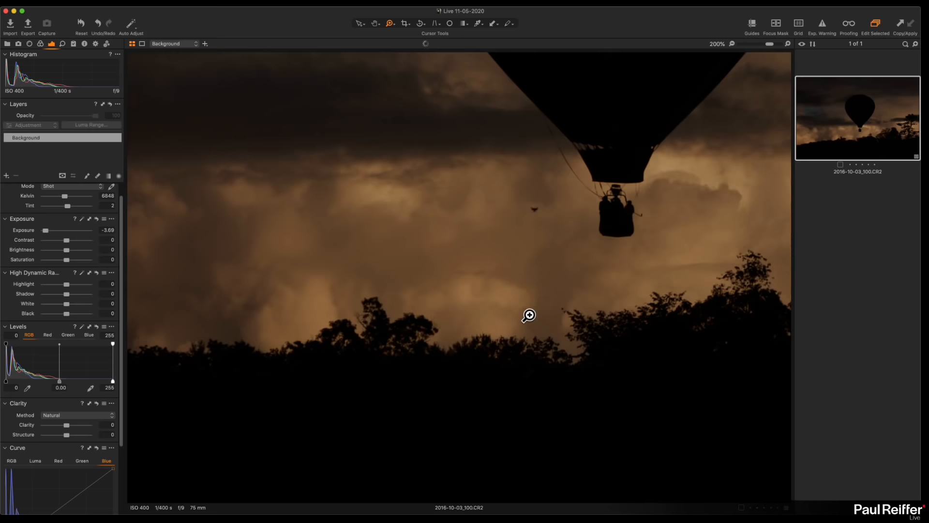
pyautogui.moveTo(535, 254); pyautogui.dragTo(793, 248)
pyautogui.moveTo(318, 269); pyautogui.dragTo(374, 225)
pyautogui.moveTo(670, 232); pyautogui.dragTo(261, 308)
pyautogui.keyDown('alt'); pyautogui.click(419, 263); pyautogui.keyUp('alt')
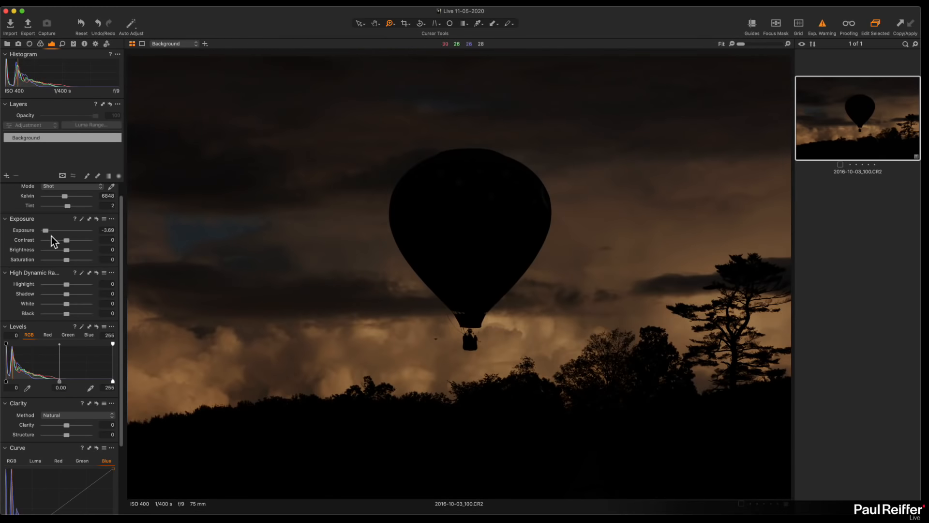
# Step: Try an exposure of -2, restore it to 0 and hide the exposure warning
pyautogui.moveTo(46, 231)
pyautogui.mouseDown()
pyautogui.moveTo(64, 232)
pyautogui.moveTo(57, 237)
pyautogui.mouseUp()
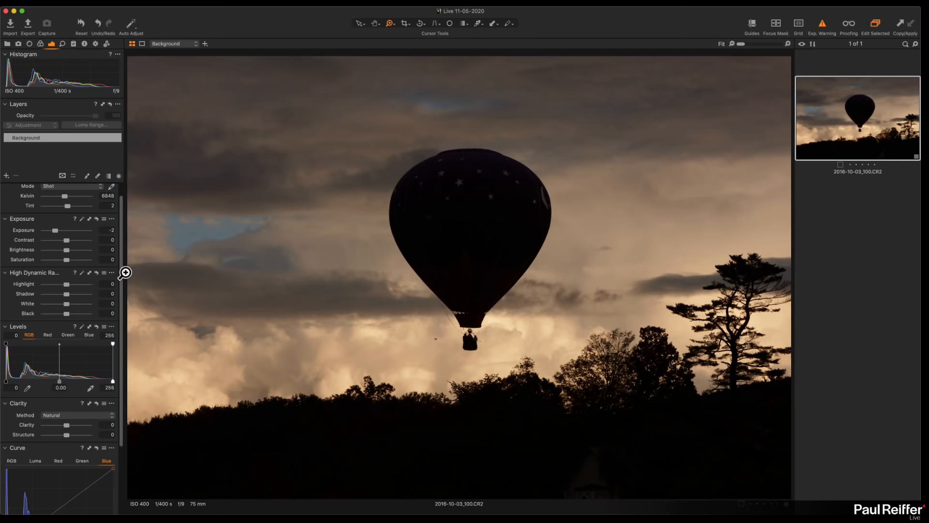
pyautogui.moveTo(57, 231); pyautogui.dragTo(68, 235)
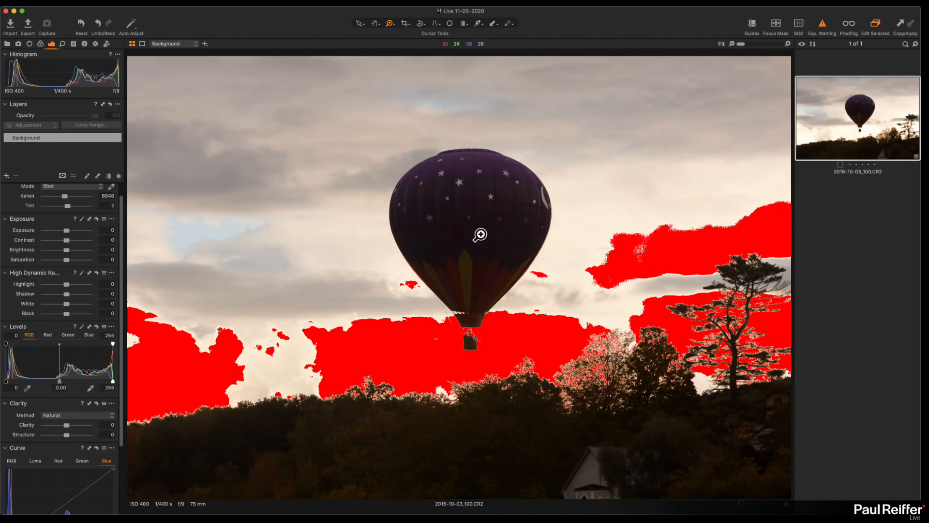
pyautogui.click(822, 28)
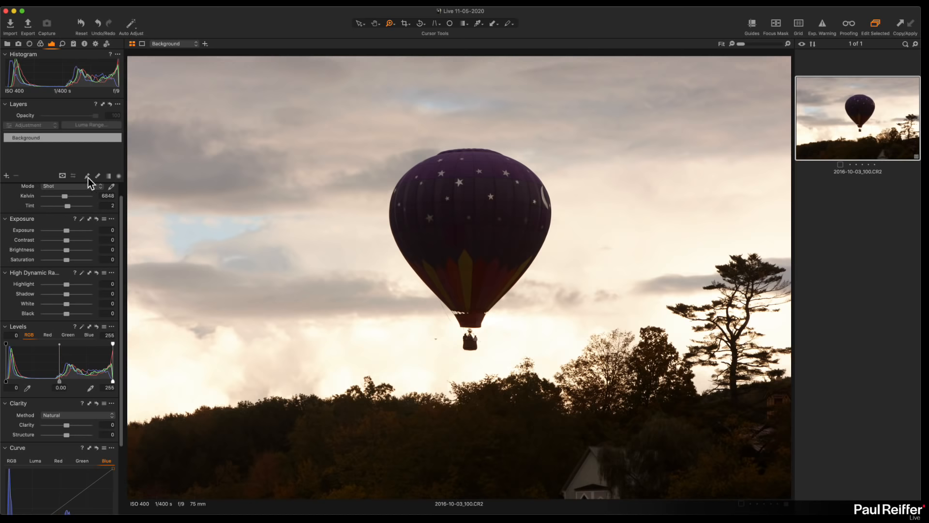
# Step: Add a new adjustment layer with its mask covering the whole image
pyautogui.click(7, 176)
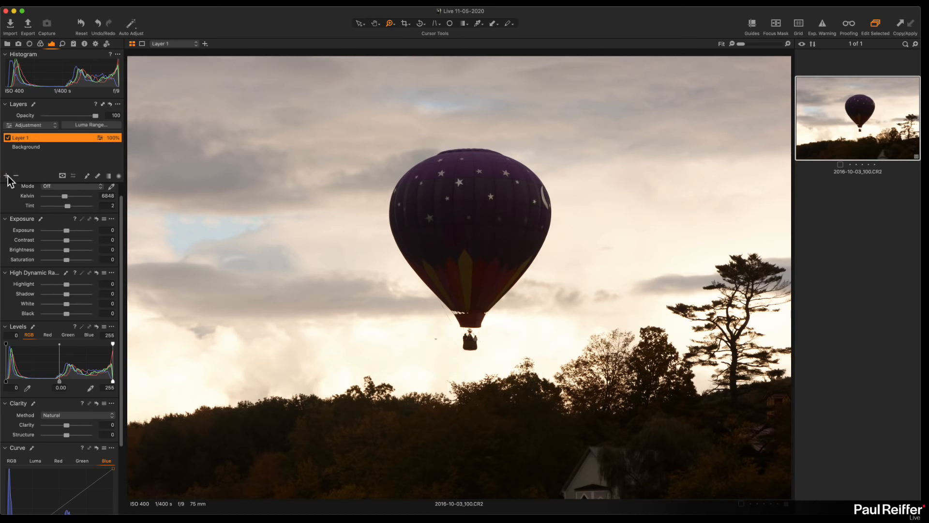
pyautogui.rightClick(19, 138)
pyautogui.click(43, 158)
# Step: Restrict the layer mask to the sky with a luma range of 137–255 and falloff of 110–255
pyautogui.click(100, 125)
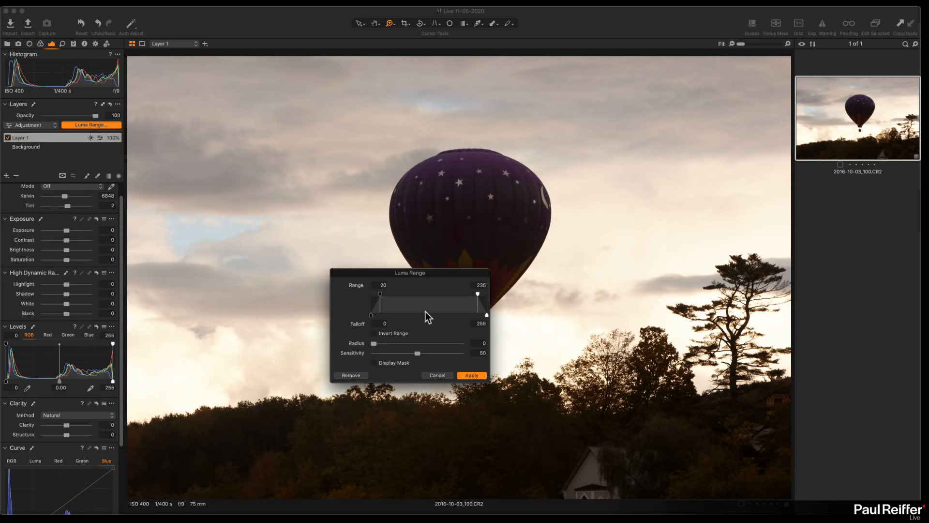
pyautogui.moveTo(477, 294); pyautogui.dragTo(487, 294)
pyautogui.click(400, 362)
pyautogui.moveTo(384, 295); pyautogui.dragTo(421, 318)
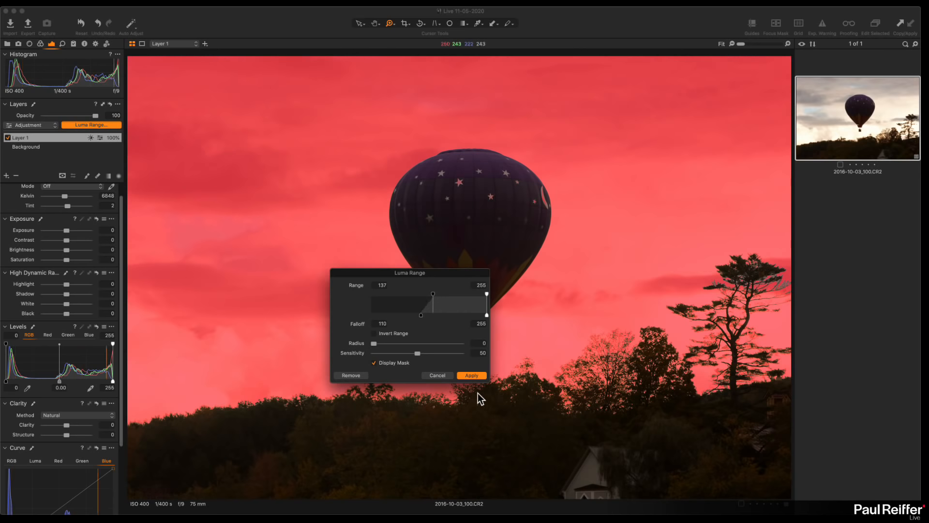
pyautogui.click(472, 376)
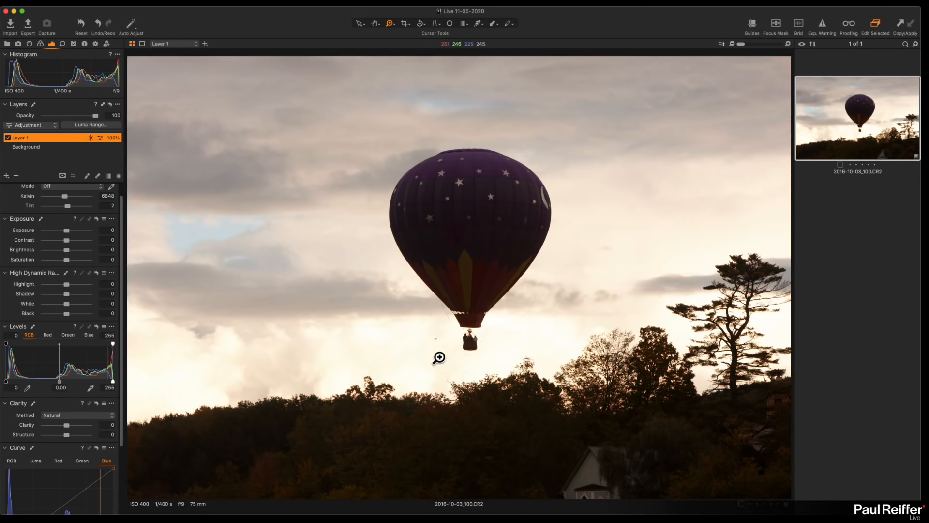
# Step: Compare the grayscale layer mask with the photo around the stars and moon on the balloon's upper half
pyautogui.hotkey('alt', 'm')
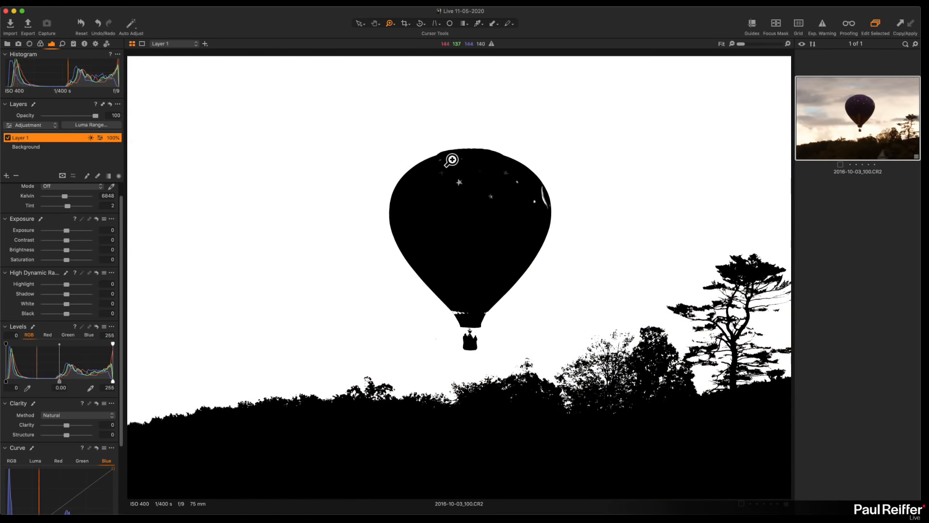
pyautogui.click(494, 196)
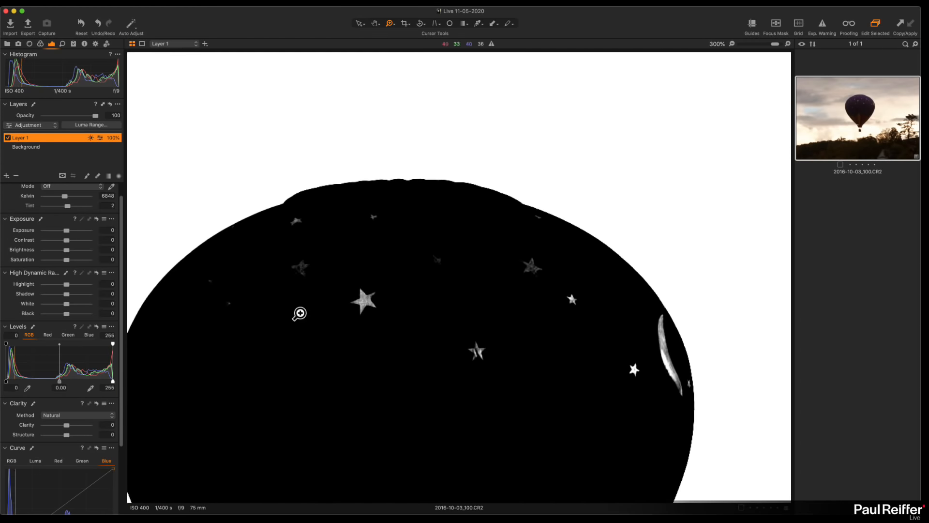
pyautogui.hotkey('alt', 'm')
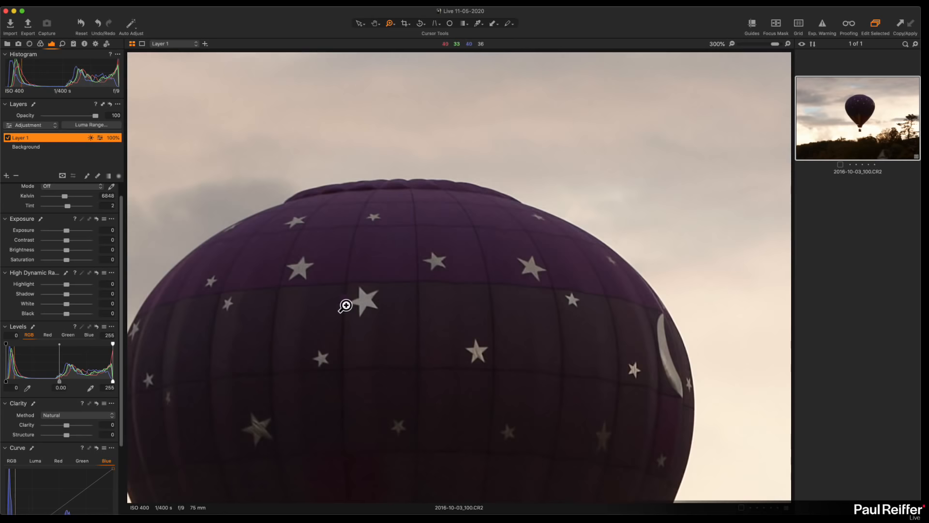
pyautogui.hotkey('alt', 'm')
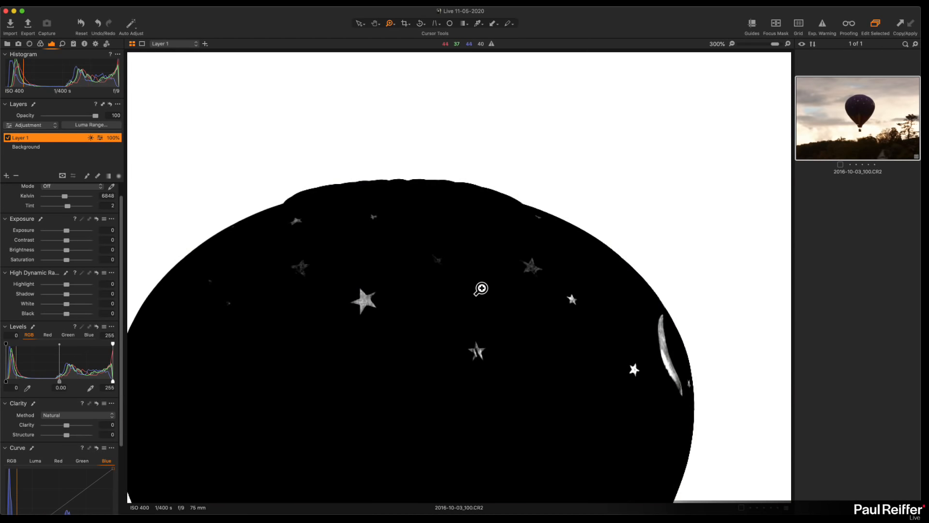
# Step: Erase the stars and moon on the balloon's upper half from the layer mask, undoing the stray stroke over its top edge
pyautogui.click(87, 177)
pyautogui.moveTo(374, 303)
pyautogui.mouseDown()
pyautogui.moveTo(406, 263)
pyautogui.moveTo(537, 275)
pyautogui.moveTo(524, 258)
pyautogui.moveTo(590, 315)
pyautogui.moveTo(648, 328)
pyautogui.moveTo(663, 372)
pyautogui.moveTo(653, 319)
pyautogui.moveTo(670, 395)
pyautogui.moveTo(647, 395)
pyautogui.moveTo(618, 375)
pyautogui.mouseUp()
pyautogui.moveTo(464, 353)
pyautogui.mouseDown()
pyautogui.moveTo(480, 364)
pyautogui.moveTo(382, 269)
pyautogui.moveTo(397, 230)
pyautogui.moveTo(292, 227)
pyautogui.moveTo(283, 231)
pyautogui.moveTo(287, 281)
pyautogui.moveTo(300, 267)
pyautogui.moveTo(213, 279)
pyautogui.moveTo(246, 299)
pyautogui.moveTo(481, 353)
pyautogui.mouseUp()
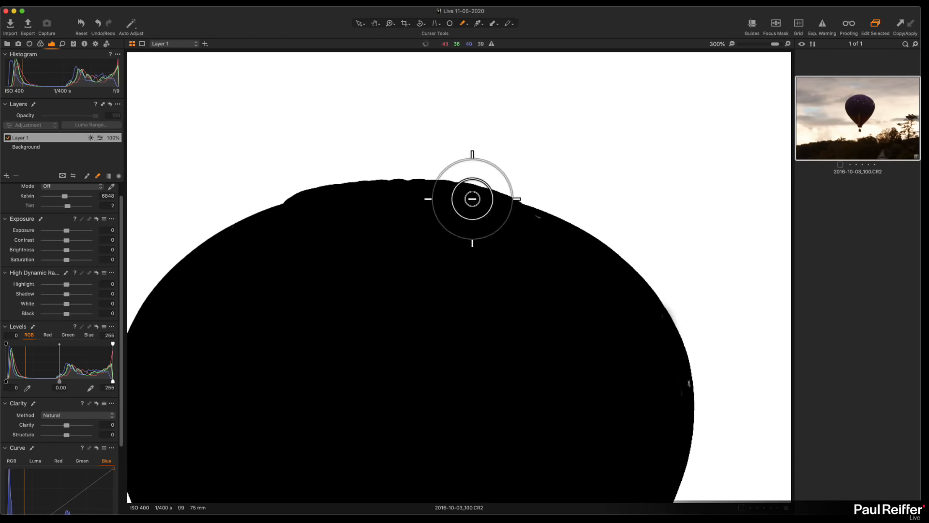
pyautogui.moveTo(473, 199); pyautogui.dragTo(498, 58)
pyautogui.press('super+z')
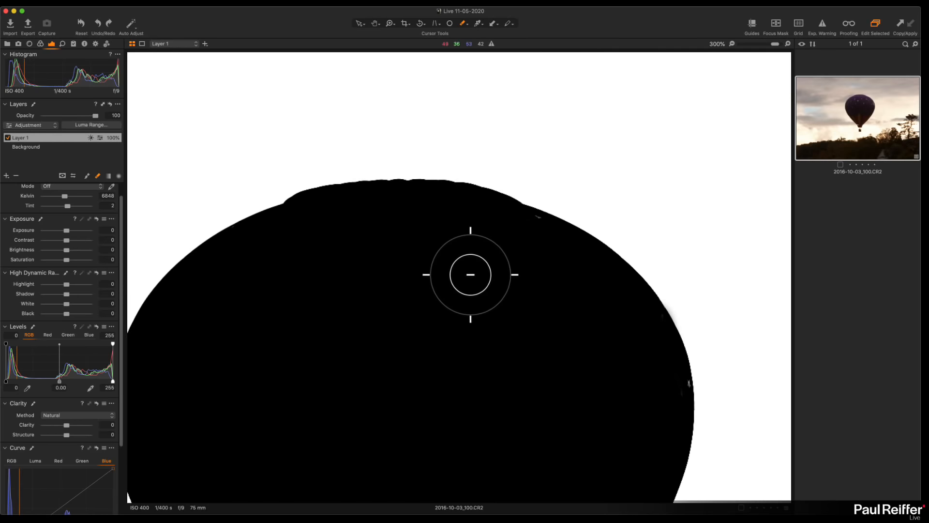
pyautogui.moveTo(458, 328); pyautogui.dragTo(507, 79)
pyautogui.press('super+minus')
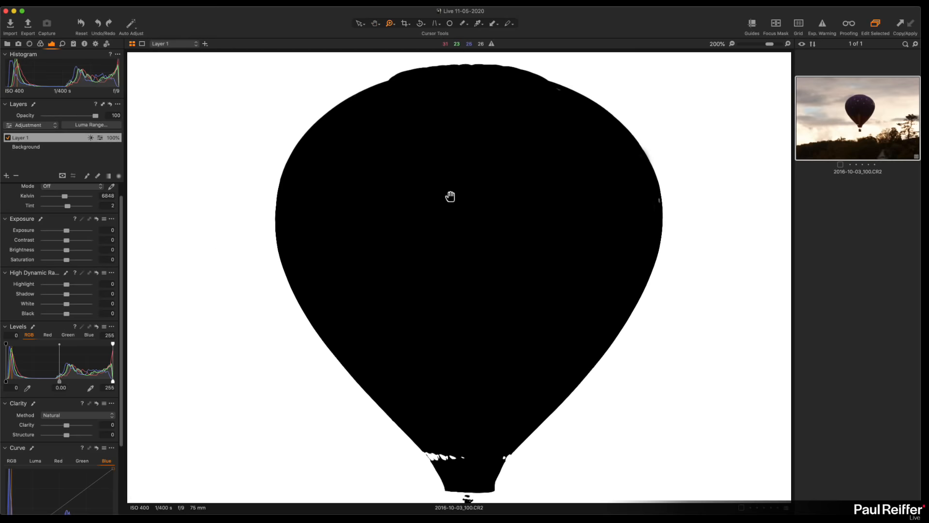
# Step: Check the sky layer mask over the whole photo, reviewing its luma range settings and its overlay against the plain image
pyautogui.press('super+0')
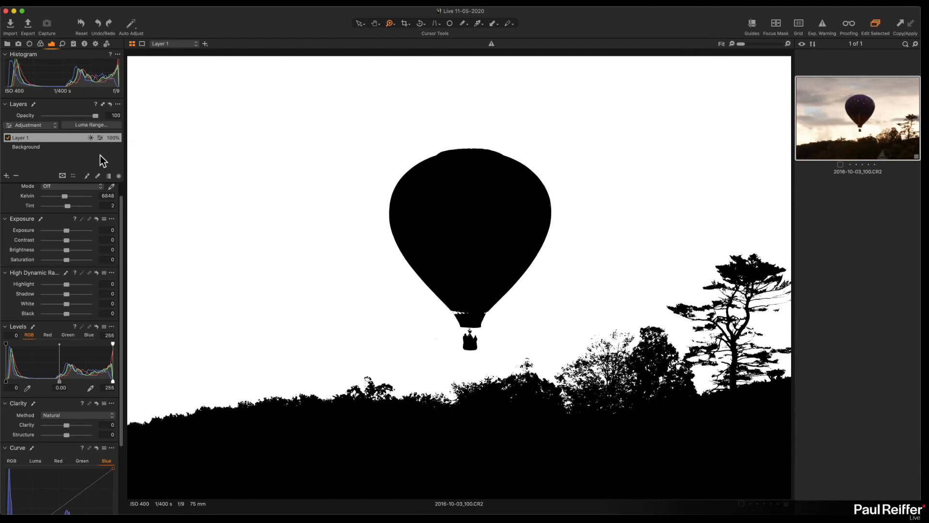
pyautogui.press('m')
pyautogui.click(81, 125)
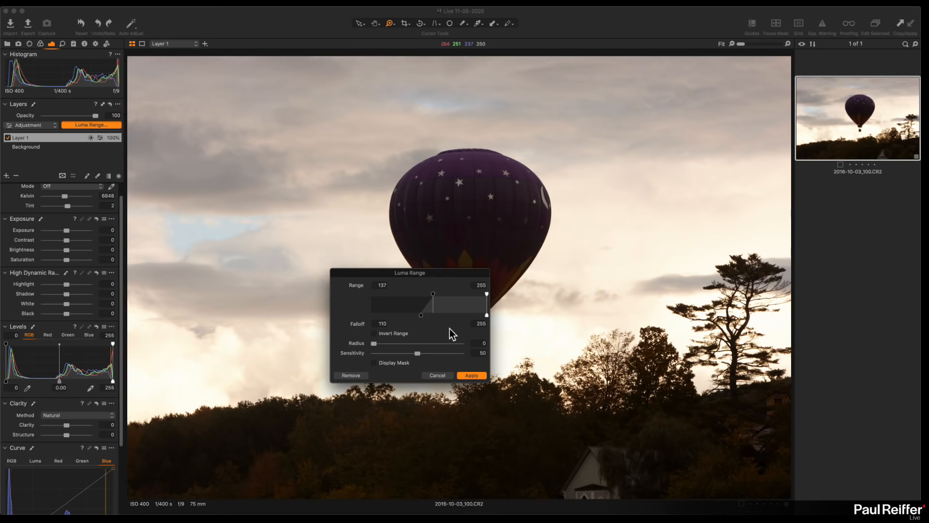
pyautogui.click(470, 376)
pyautogui.press('m')
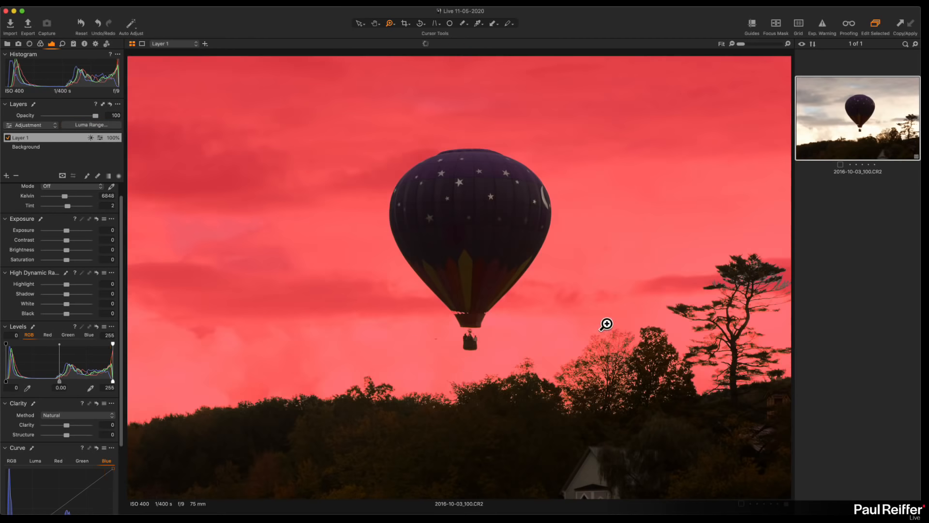
pyautogui.press('m')
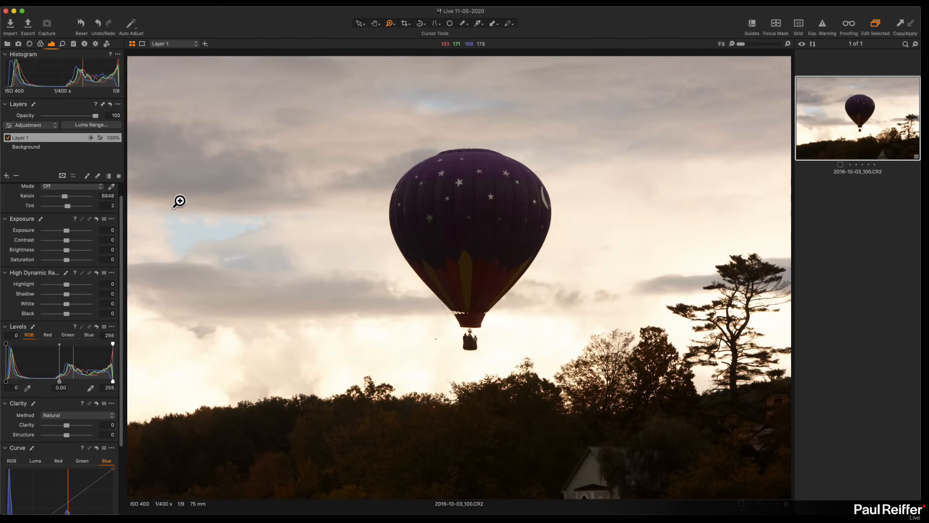
# Step: Lower the masked layer's exposure to -1.76 and inspect the mask transition along the balloon's upper edge
pyautogui.moveTo(67, 231); pyautogui.dragTo(56, 234)
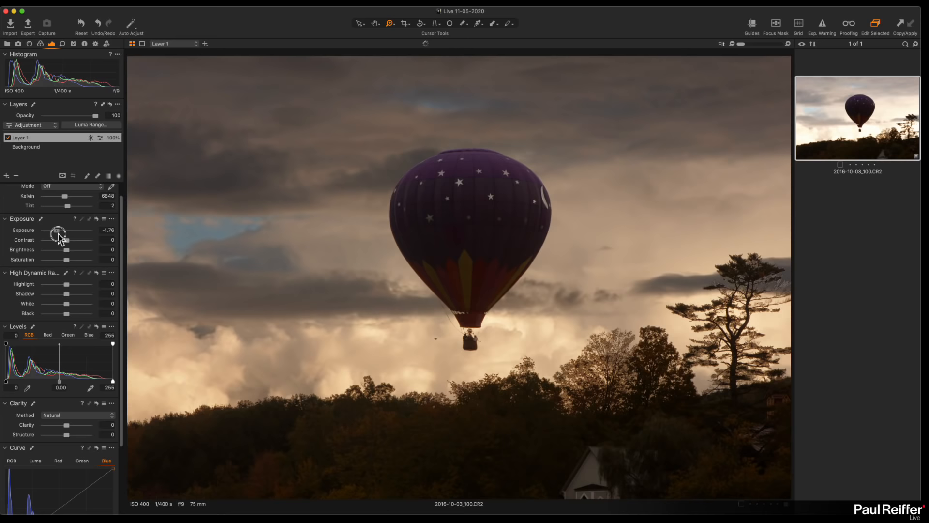
pyautogui.moveTo(400, 153); pyautogui.dragTo(469, 198)
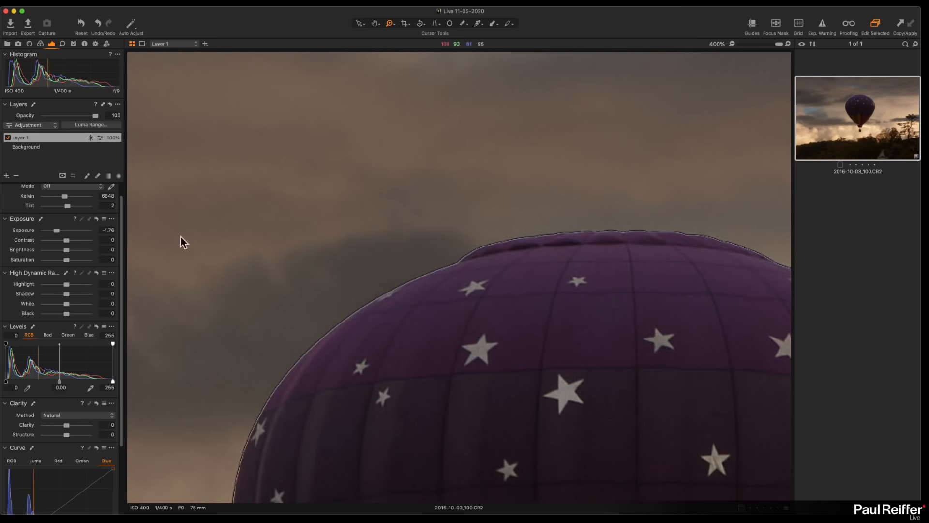
# Step: Set the layer's luma range radius to 2.5 with the mask displayed, and apply it
pyautogui.click(98, 125)
pyautogui.moveTo(397, 277); pyautogui.dragTo(290, 153)
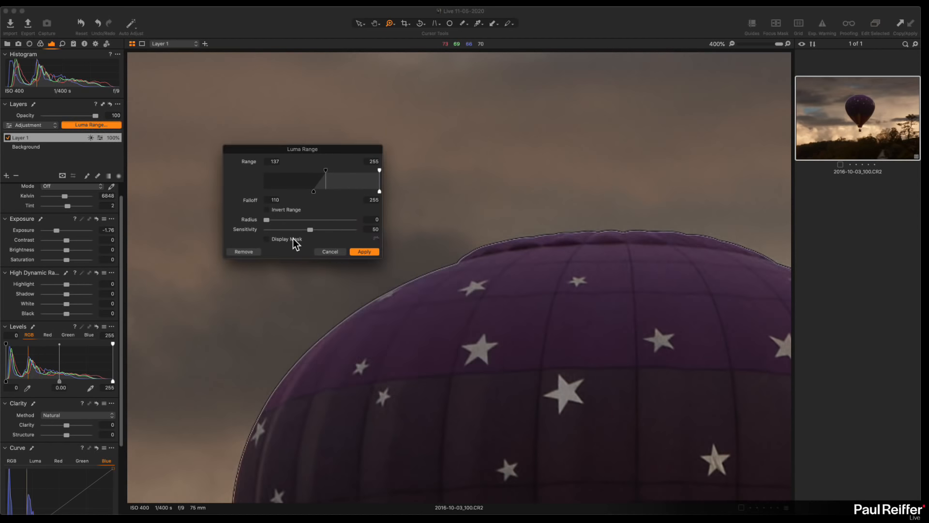
pyautogui.click(293, 239)
pyautogui.moveTo(267, 223); pyautogui.dragTo(286, 224)
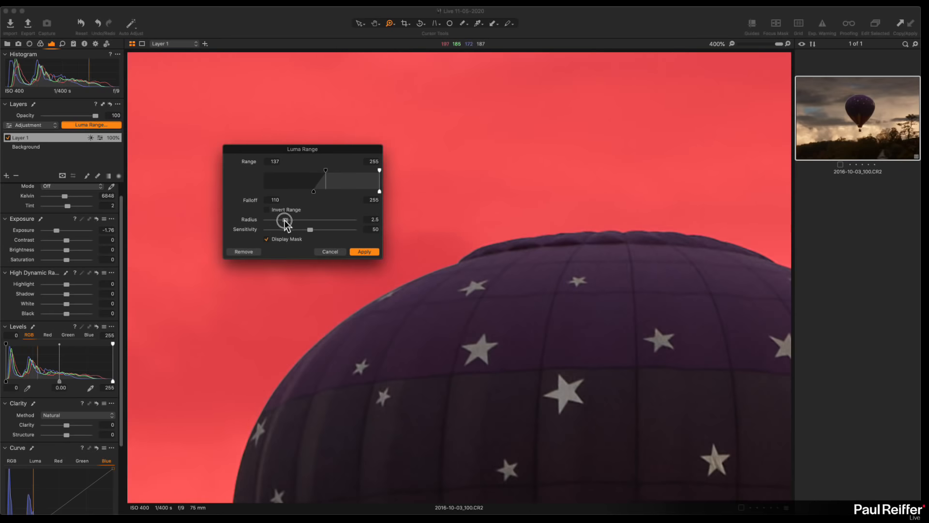
pyautogui.click(366, 251)
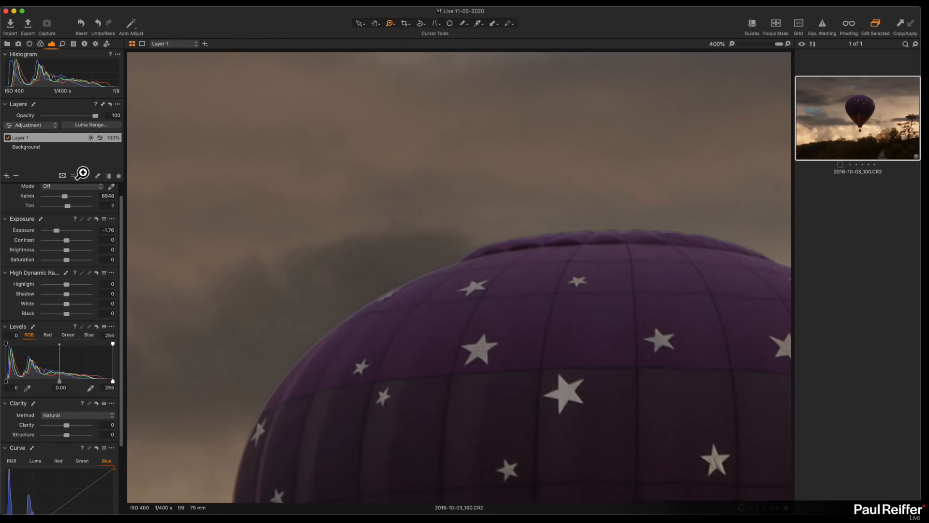
# Step: Return the luma range radius to 0 and examine the outline around the balloon's upper edge
pyautogui.click(91, 125)
pyautogui.moveTo(285, 222); pyautogui.dragTo(233, 222)
pyautogui.click(357, 252)
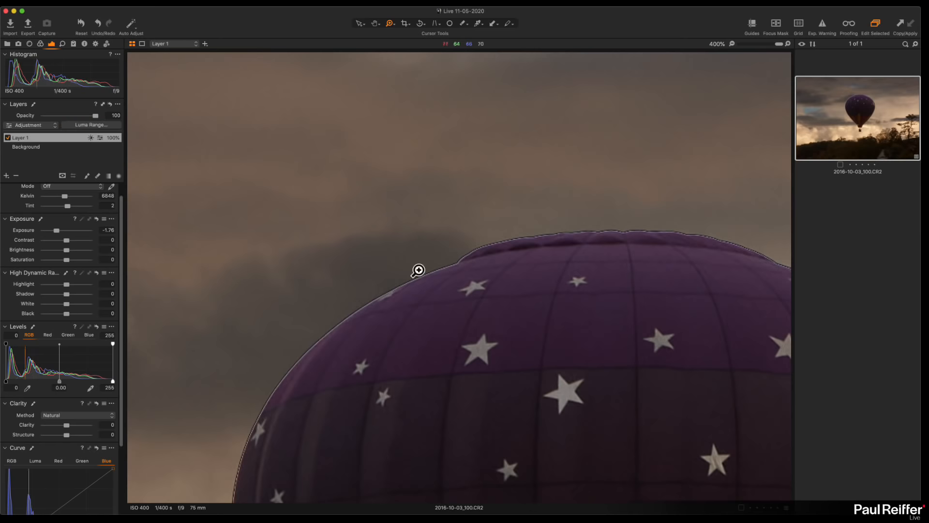
pyautogui.moveTo(305, 386); pyautogui.dragTo(376, 328)
pyautogui.moveTo(487, 243); pyautogui.dragTo(503, 355)
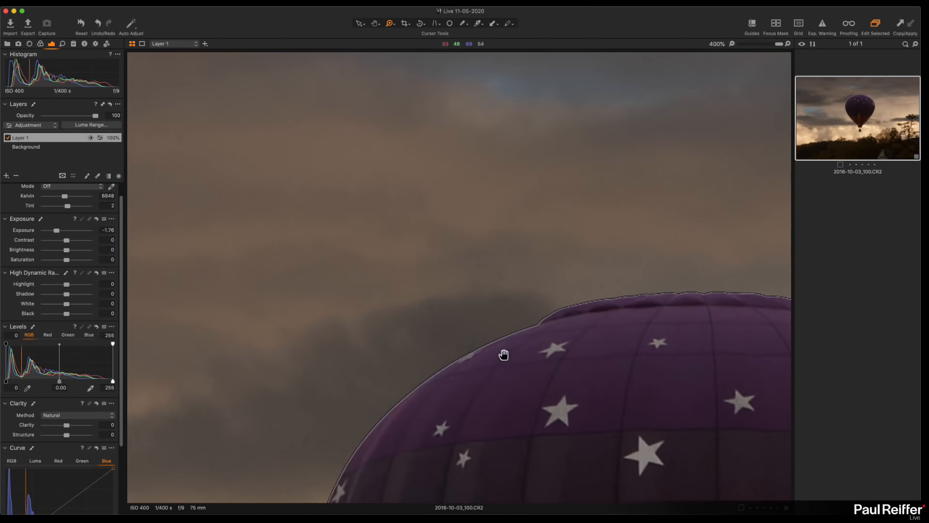
# Step: Soften the sky mask's edge with a luma range radius of about 8 and apply it
pyautogui.click(95, 127)
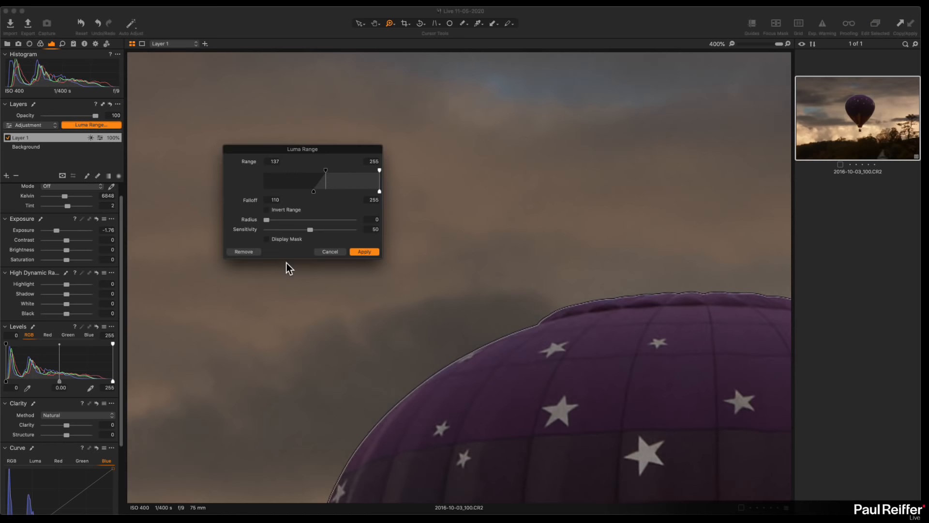
pyautogui.moveTo(266, 220); pyautogui.dragTo(306, 222)
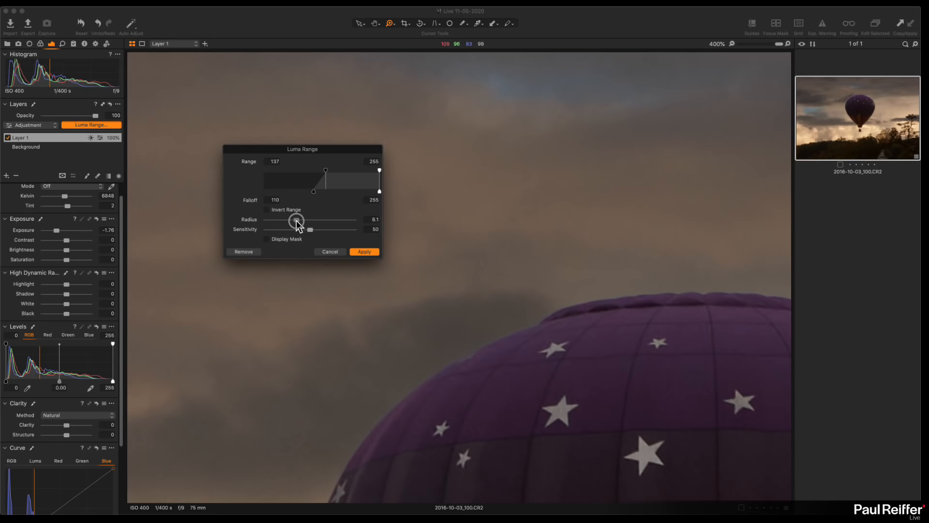
pyautogui.click(363, 252)
pyautogui.keyDown('alt'); pyautogui.click(496, 315); pyautogui.keyUp('alt')
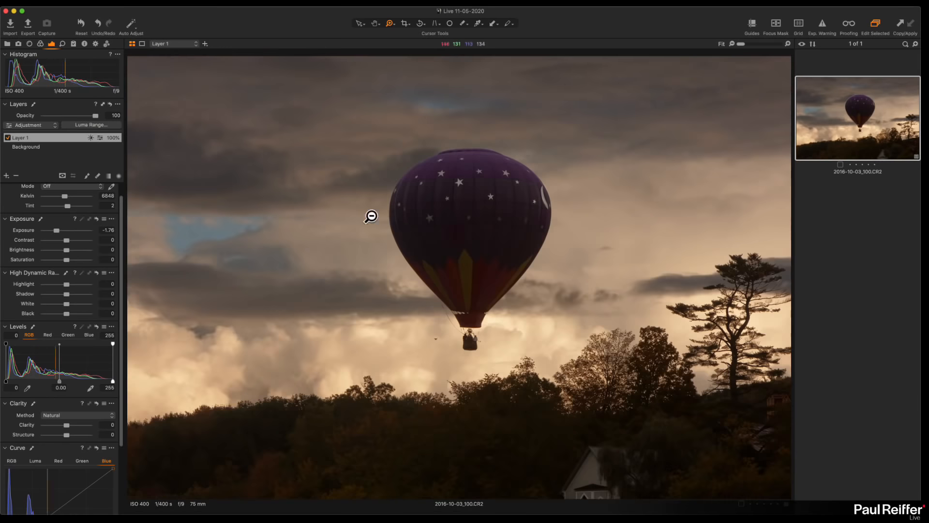
# Step: Rename the masked adjustment layer as Sky
pyautogui.doubleClick(21, 139)
pyautogui.write('Sky')
pyautogui.press('Return')
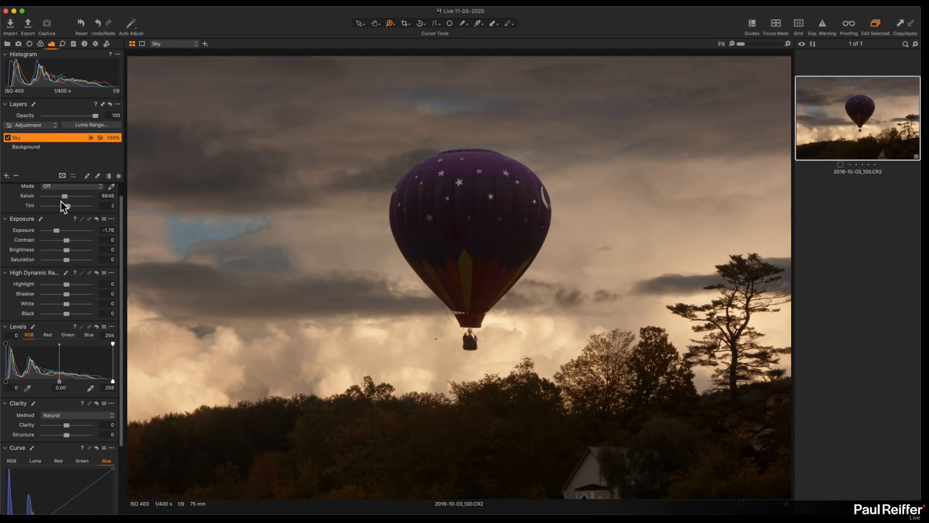
# Step: Cool the Sky layer's white balance to 5135 Kelvin and set its exposure to -1.55
pyautogui.moveTo(65, 196)
pyautogui.mouseDown()
pyautogui.moveTo(50, 196)
pyautogui.moveTo(80, 196)
pyautogui.moveTo(59, 196)
pyautogui.mouseUp()
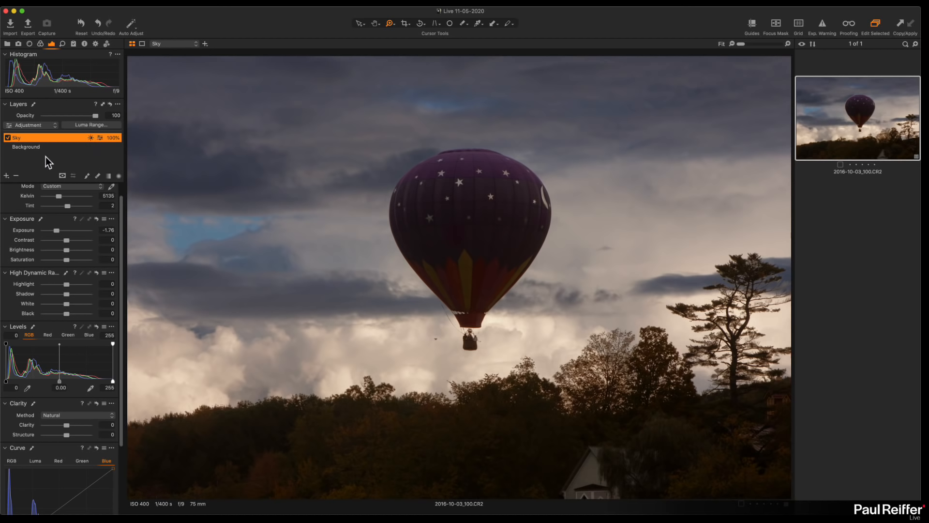
pyautogui.press('m')
pyautogui.press('m')
pyautogui.moveTo(57, 232); pyautogui.dragTo(59, 235)
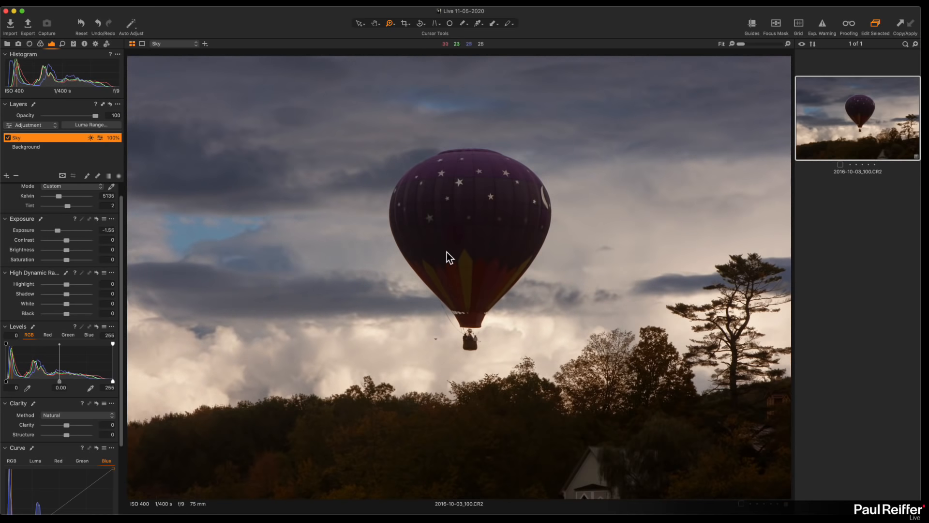
# Step: Compare the photo with the Sky layer switched off and on
pyautogui.click(8, 138)
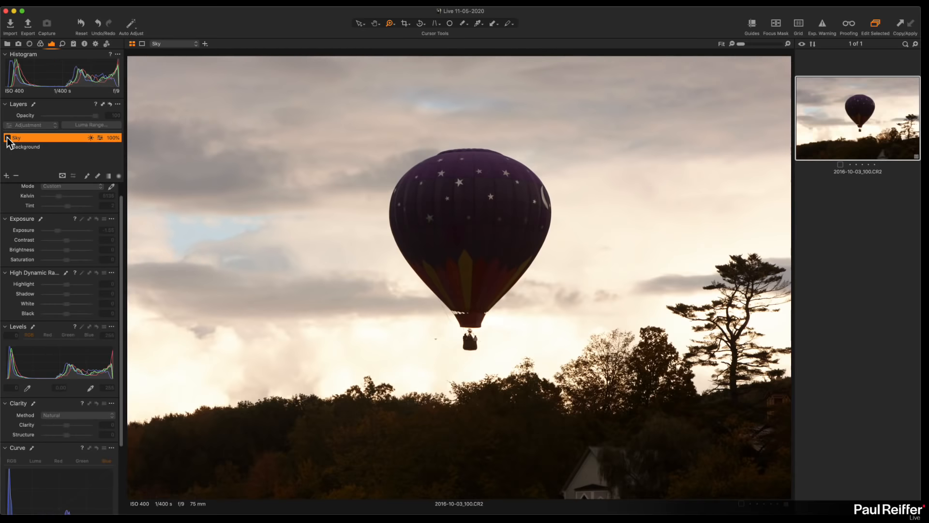
pyautogui.click(7, 138)
pyautogui.click(7, 138)
pyautogui.click(7, 138)
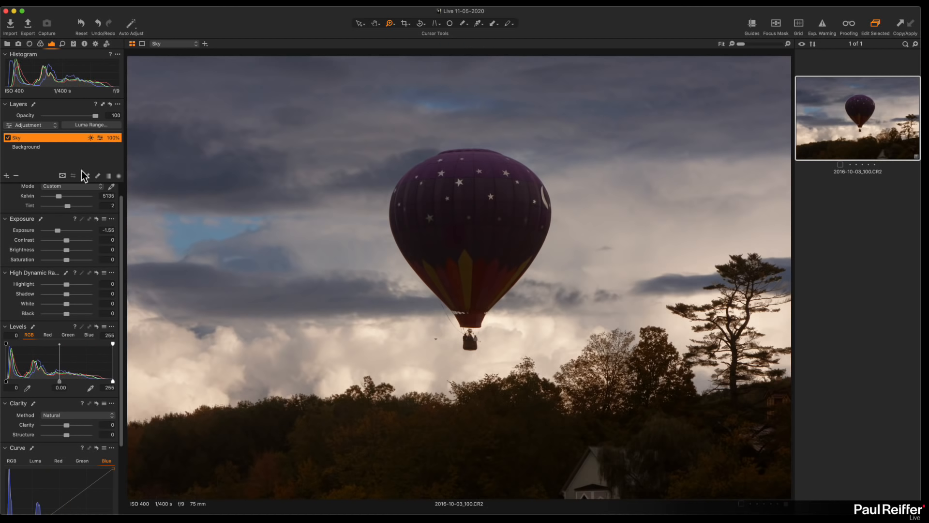
# Step: Raise the Background exposure to 1.08 and lower the Sky layer's exposure to -2.56
pyautogui.click(53, 147)
pyautogui.moveTo(67, 230); pyautogui.dragTo(73, 233)
pyautogui.click(32, 137)
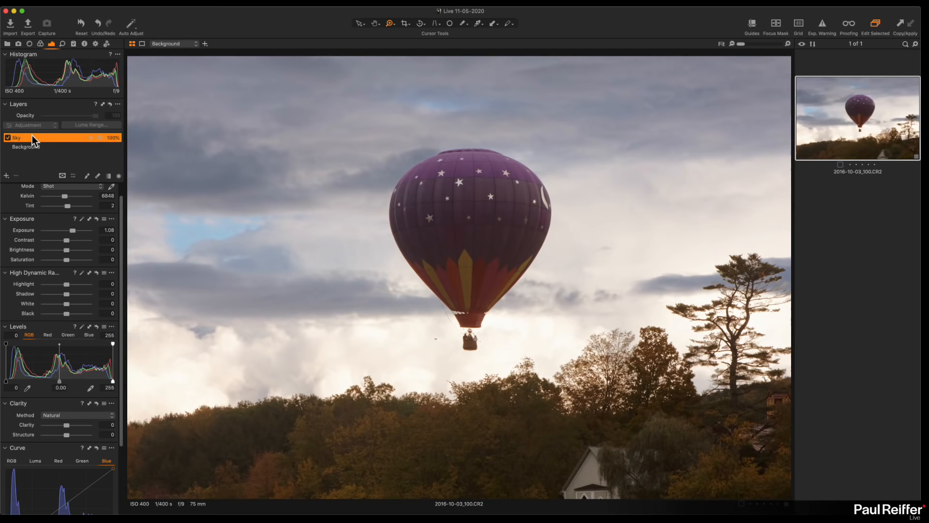
pyautogui.click(57, 230)
pyautogui.moveTo(57, 229); pyautogui.dragTo(52, 232)
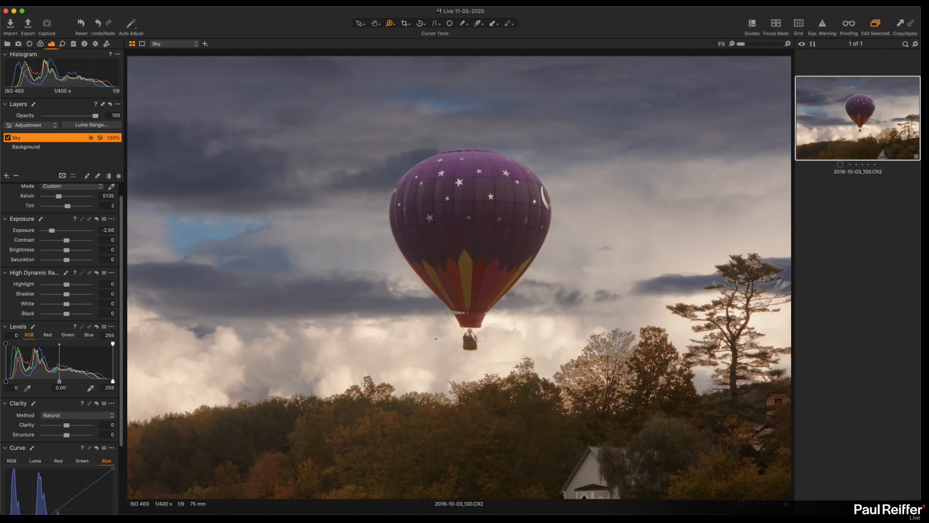
# Step: Undo the last exposure changes on the Background and Sky layers
pyautogui.click(21, 147)
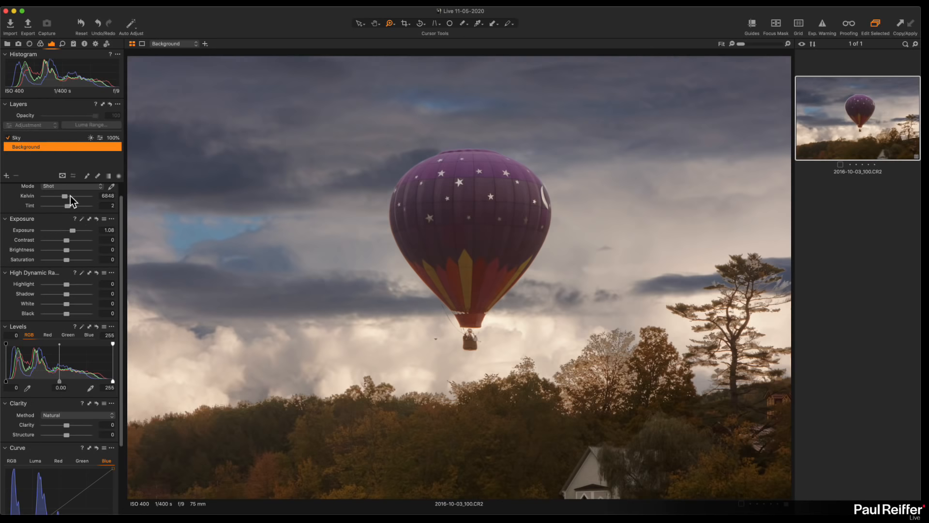
pyautogui.press('super+z')
pyautogui.press('super+z')
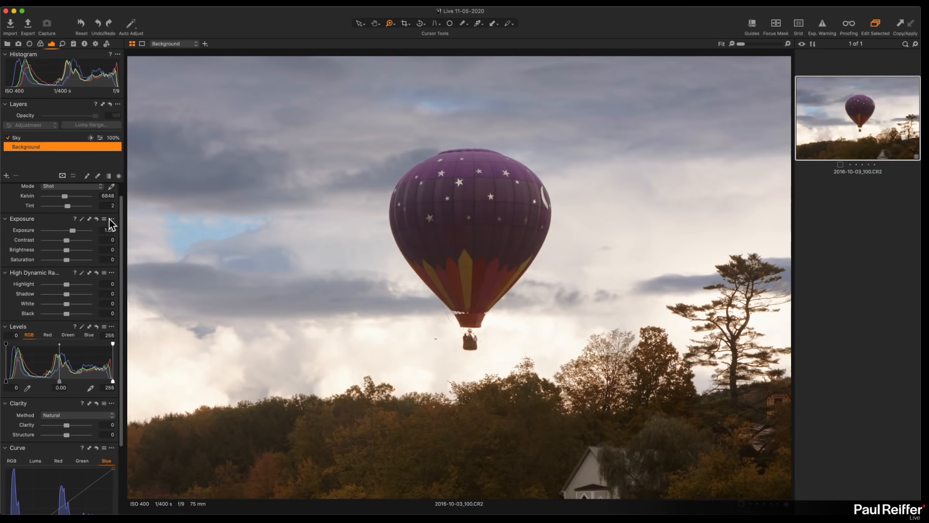
pyautogui.press('super+z')
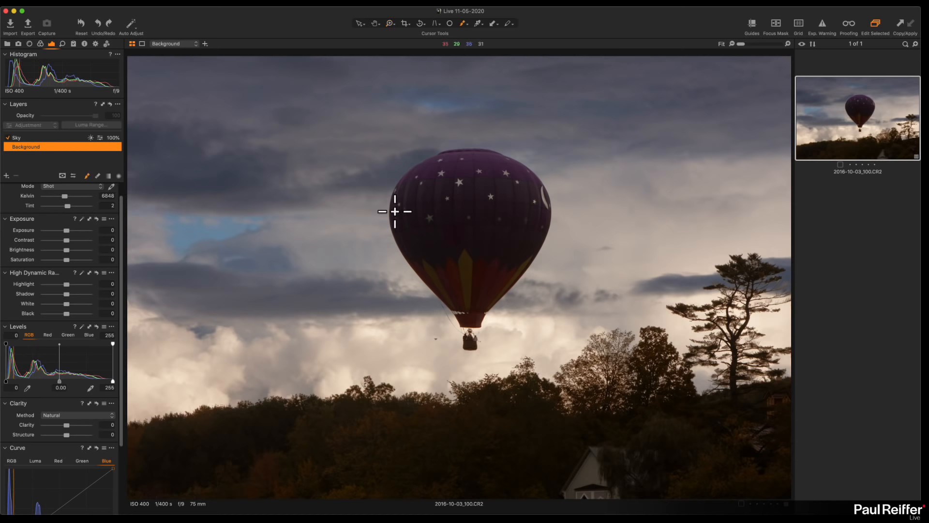
# Step: Add a new empty adjustment layer and name it Balloon
pyautogui.click(7, 175)
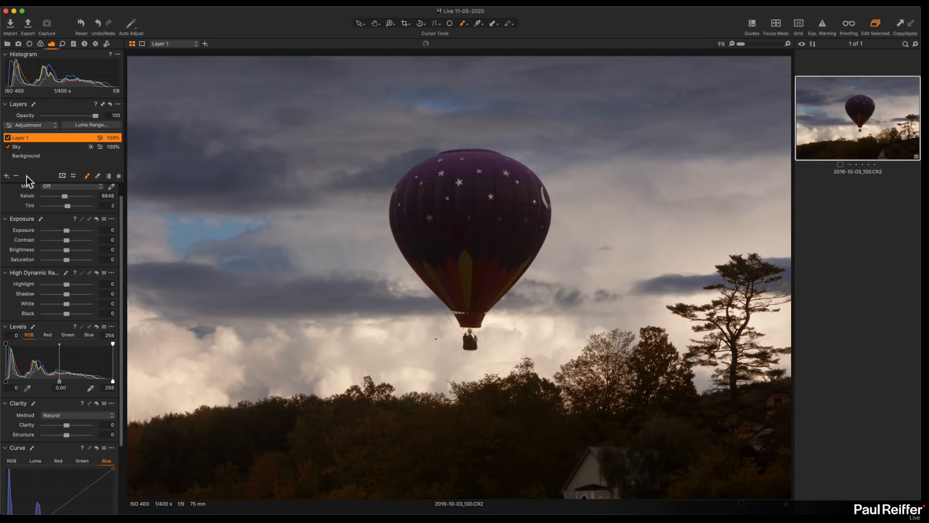
pyautogui.doubleClick(23, 139)
pyautogui.write('Balo')
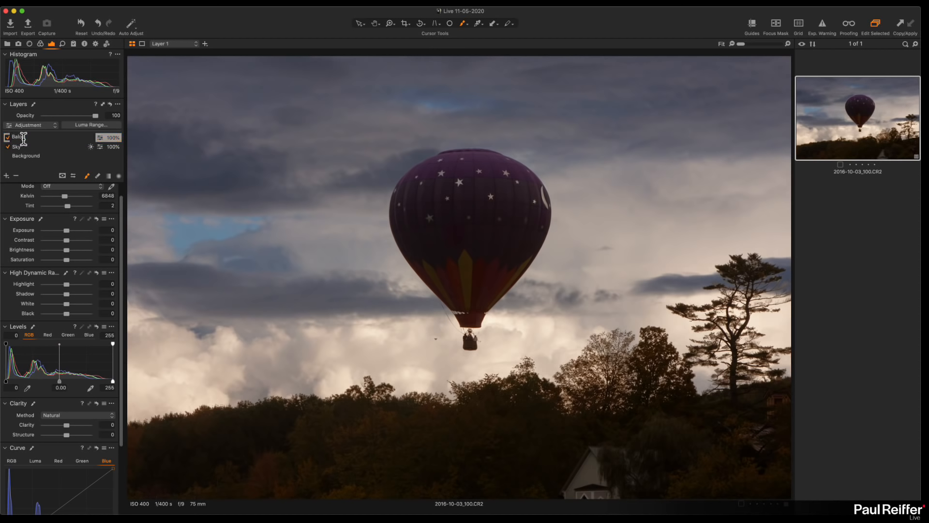
pyautogui.write('on')
pyautogui.press('Return')
pyautogui.doubleClick(22, 138)
pyautogui.write('l')
pyautogui.press('Return')
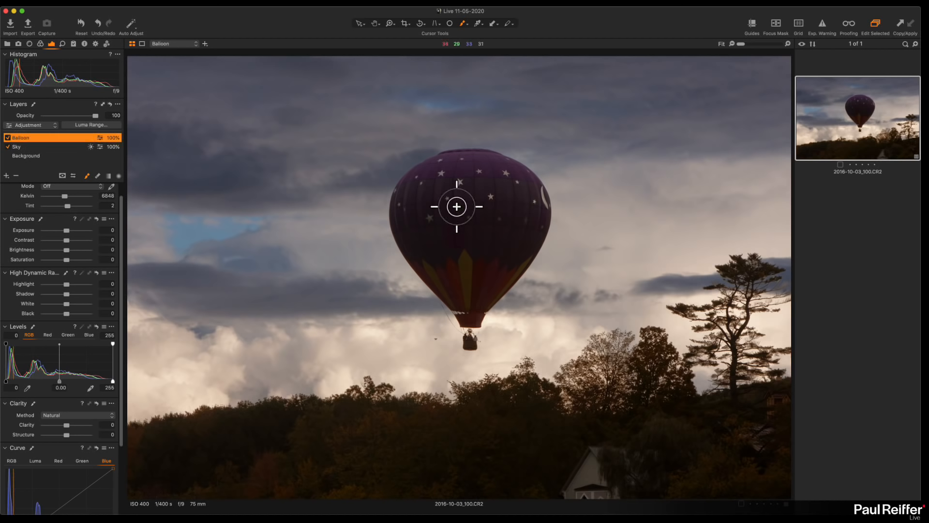
# Step: Paint the Balloon layer's mask over the whole balloon down to its base with an enlarged soft brush
pyautogui.rightClick(457, 170)
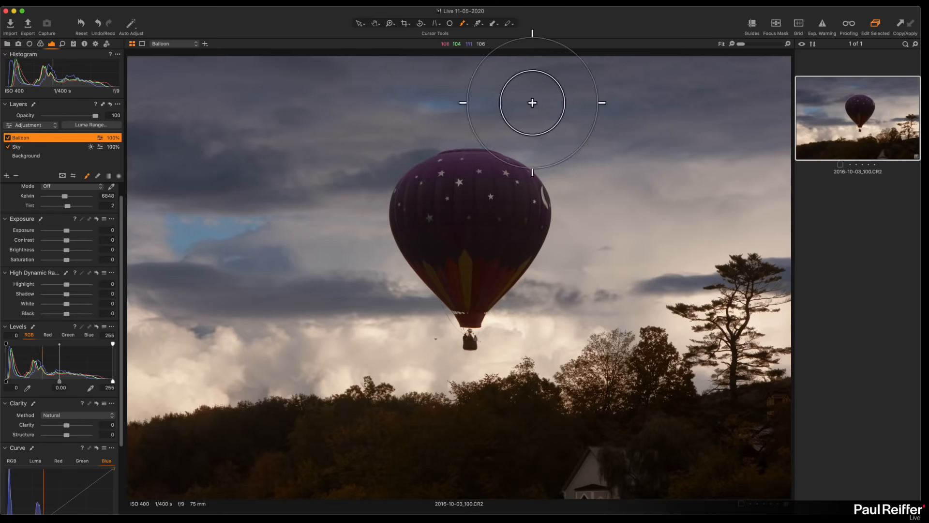
pyautogui.moveTo(467, 155)
pyautogui.mouseDown()
pyautogui.moveTo(532, 177)
pyautogui.moveTo(387, 211)
pyautogui.moveTo(449, 187)
pyautogui.moveTo(511, 199)
pyautogui.moveTo(510, 176)
pyautogui.moveTo(515, 259)
pyautogui.moveTo(521, 213)
pyautogui.moveTo(420, 273)
pyautogui.moveTo(454, 288)
pyautogui.moveTo(467, 338)
pyautogui.moveTo(512, 257)
pyautogui.mouseUp()
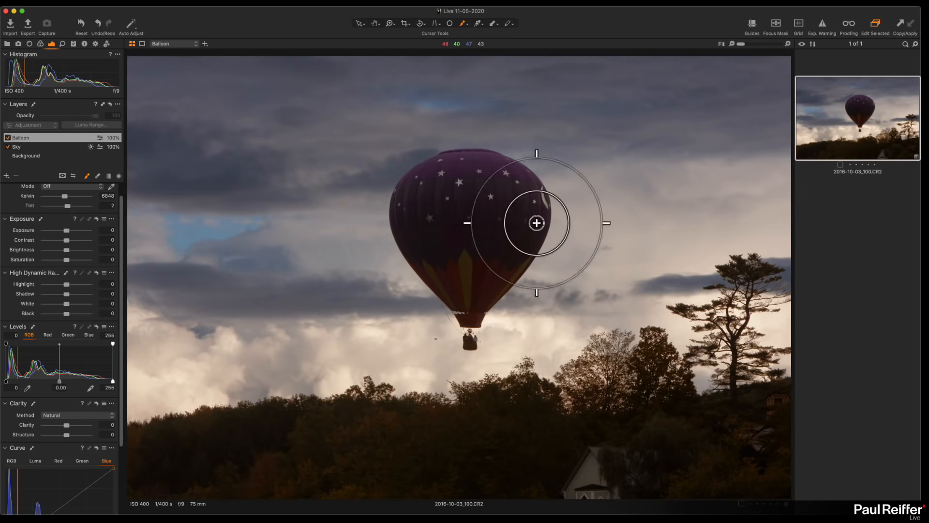
pyautogui.moveTo(486, 193)
pyautogui.mouseDown()
pyautogui.moveTo(556, 228)
pyautogui.moveTo(514, 256)
pyautogui.moveTo(501, 246)
pyautogui.moveTo(475, 294)
pyautogui.moveTo(421, 233)
pyautogui.moveTo(498, 260)
pyautogui.moveTo(491, 277)
pyautogui.moveTo(519, 252)
pyautogui.moveTo(472, 329)
pyautogui.mouseUp()
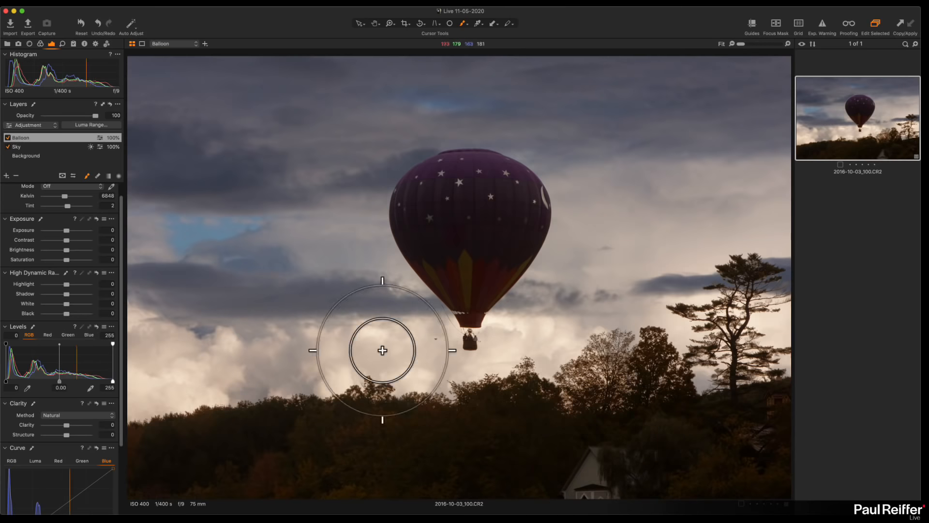
pyautogui.moveTo(438, 290)
pyautogui.mouseDown()
pyautogui.moveTo(484, 348)
pyautogui.moveTo(431, 164)
pyautogui.moveTo(485, 301)
pyautogui.moveTo(513, 310)
pyautogui.mouseUp()
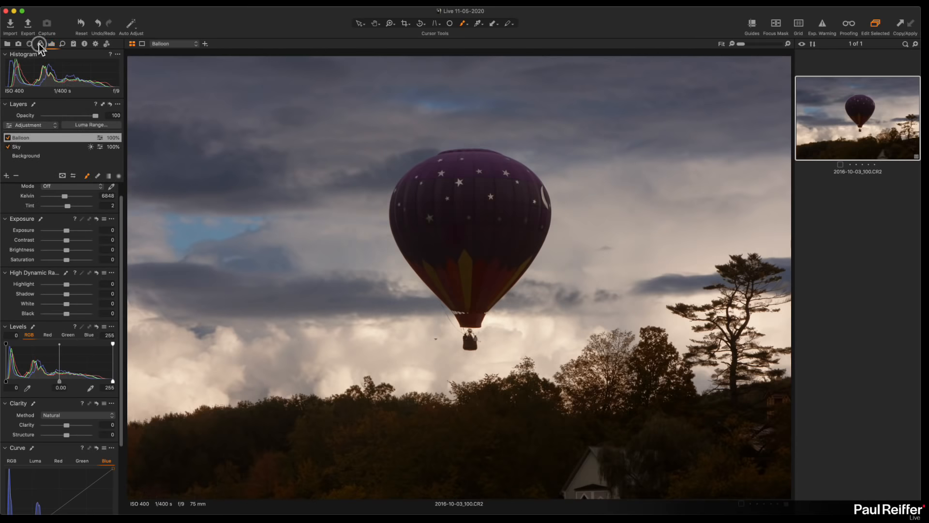
# Step: Sample the balloon's dark purple fabric as the Skin Tone colour range of the Color Editor on the Balloon layer
pyautogui.click(40, 43)
pyautogui.scroll(1, 85, 384)
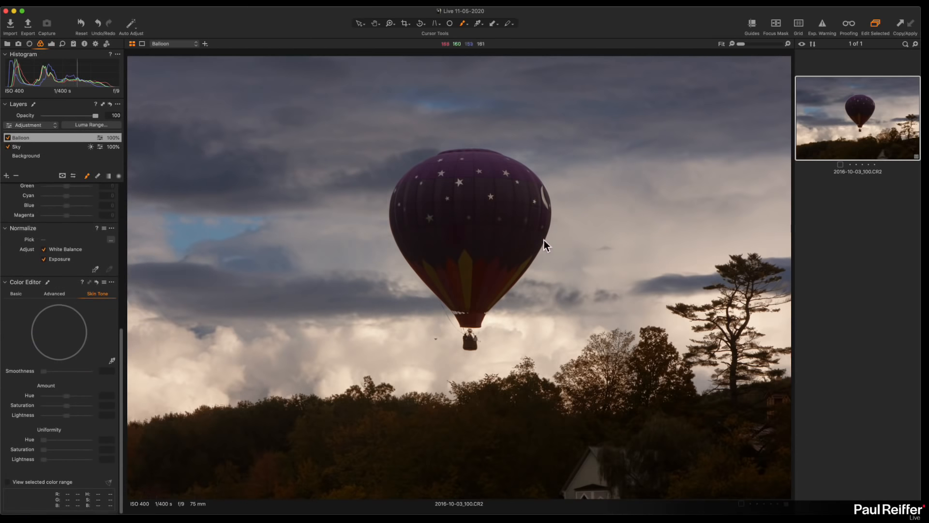
pyautogui.click(112, 360)
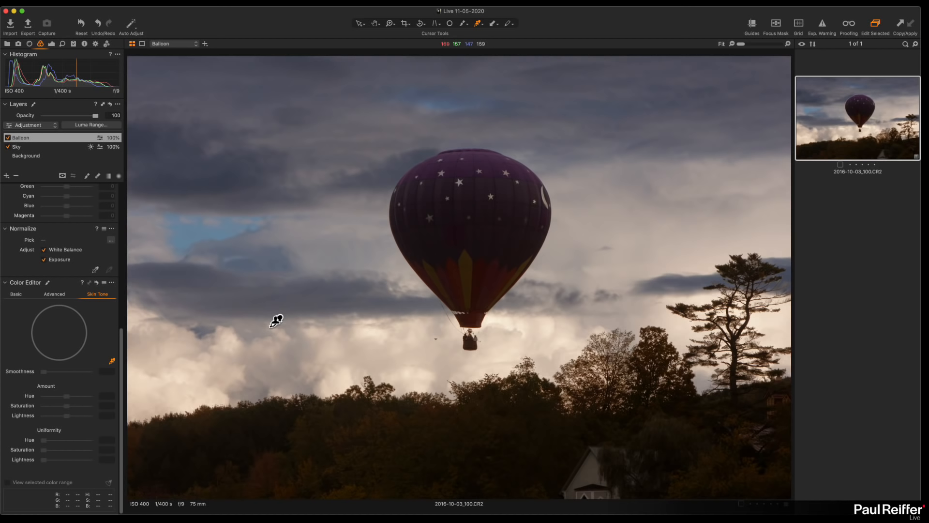
pyautogui.press('super+Tab')
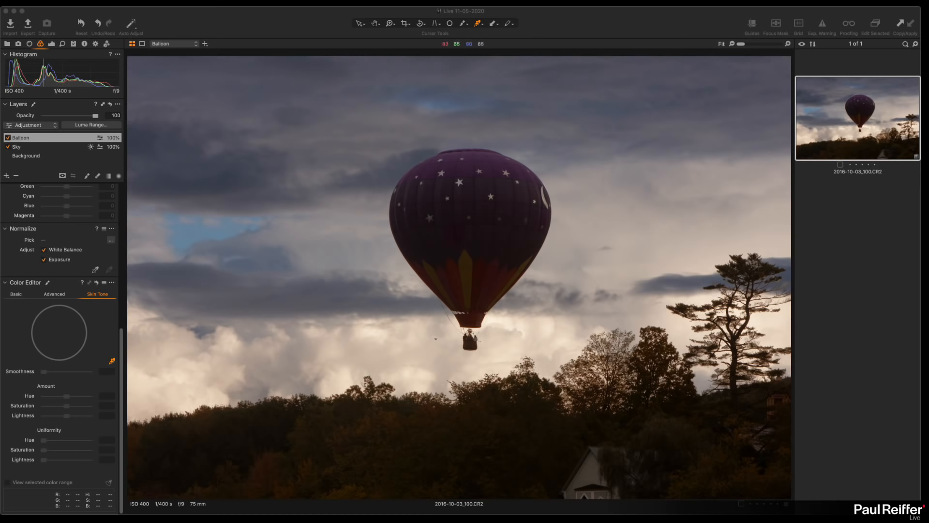
pyautogui.click(475, 197)
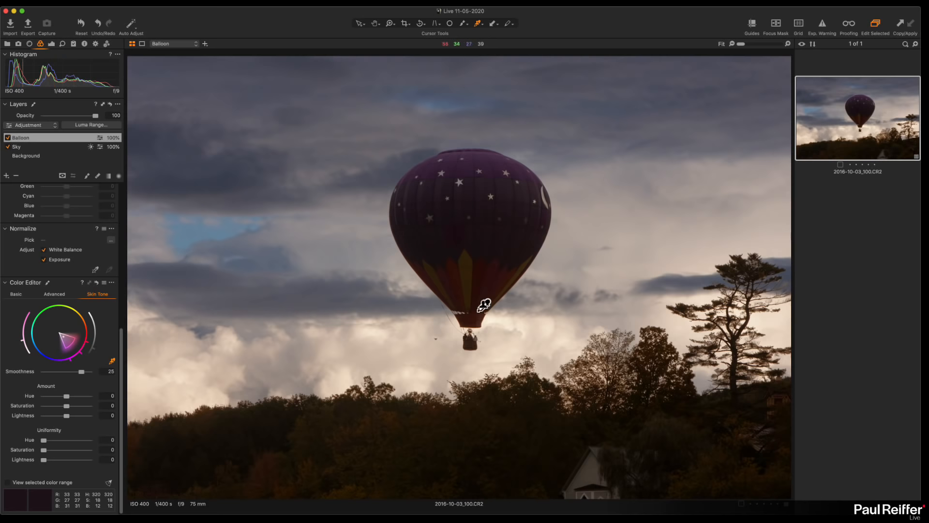
# Step: Widen the Skin Tone colour range around the sampled purple on the Balloon layer
pyautogui.press('z')
pyautogui.click(474, 241)
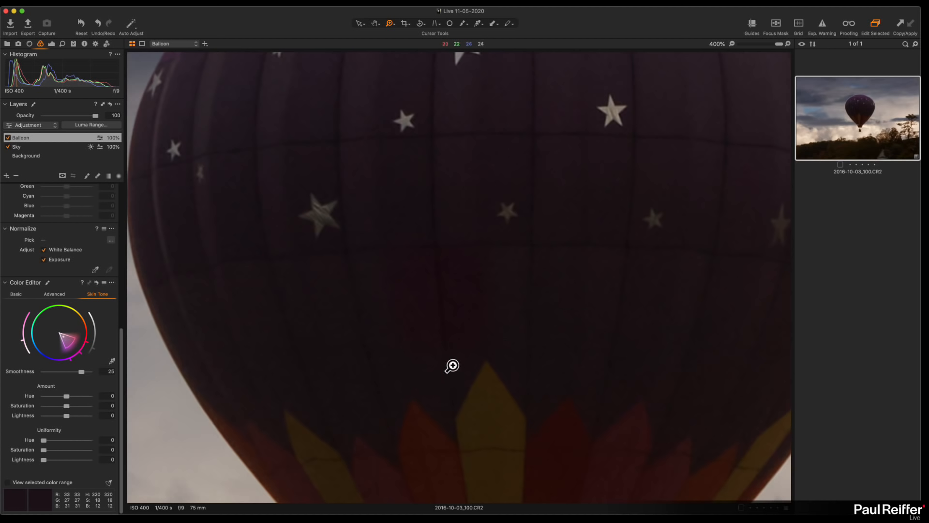
pyautogui.keyDown('alt'); pyautogui.click(583, 271); pyautogui.keyUp('alt')
pyautogui.keyDown('alt'); pyautogui.click(416, 266); pyautogui.keyUp('alt')
pyautogui.keyDown('alt'); pyautogui.click(375, 234); pyautogui.keyUp('alt')
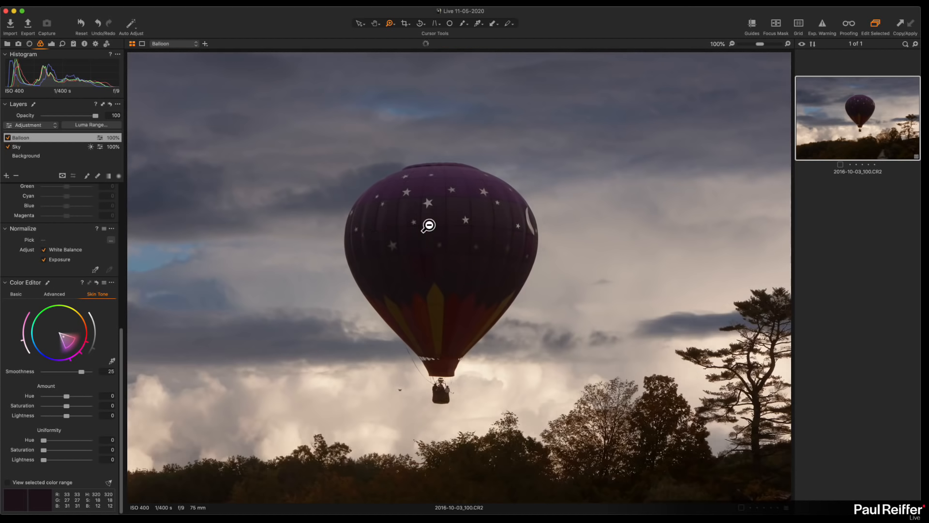
pyautogui.moveTo(73, 344)
pyautogui.mouseDown()
pyautogui.moveTo(78, 350)
pyautogui.moveTo(78, 335)
pyautogui.moveTo(68, 346)
pyautogui.moveTo(82, 350)
pyautogui.mouseUp()
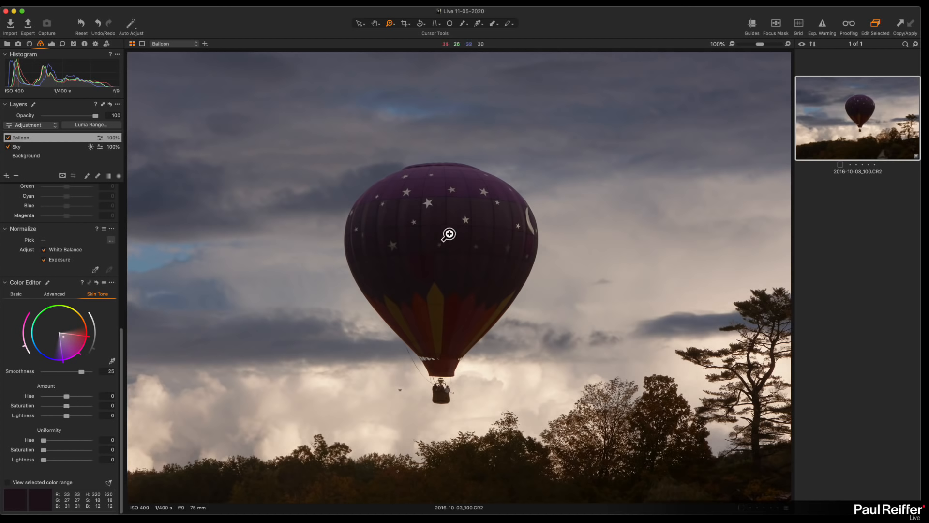
# Step: Set Uniformity to Hue 67.1, Saturation 74.9, Lightness 43 and Amount to Hue 1.1, Saturation 16.4, Lightness 3.3, and compare the Balloon layer off and on
pyautogui.moveTo(43, 441); pyautogui.dragTo(64, 462)
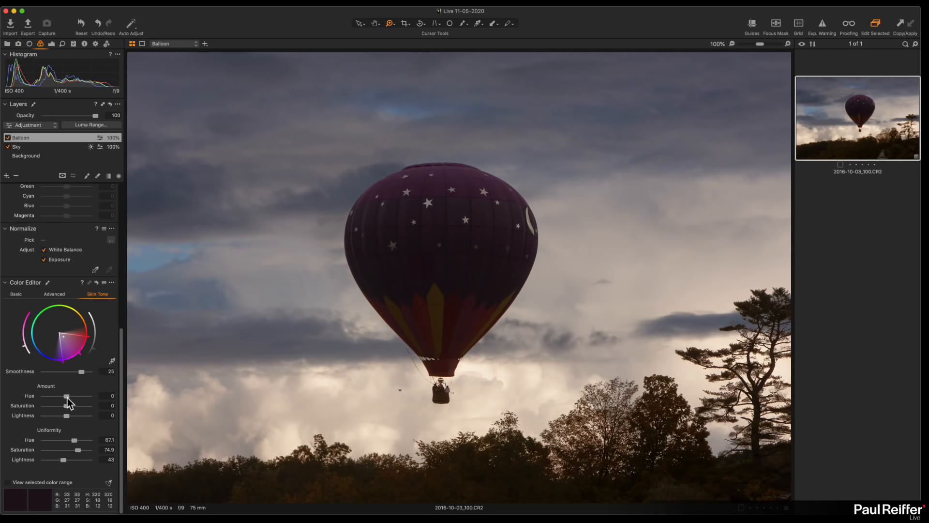
pyautogui.moveTo(68, 405)
pyautogui.mouseDown()
pyautogui.moveTo(81, 408)
pyautogui.moveTo(44, 396)
pyautogui.moveTo(73, 397)
pyautogui.moveTo(74, 417)
pyautogui.mouseUp()
pyautogui.click(8, 137)
pyautogui.click(8, 137)
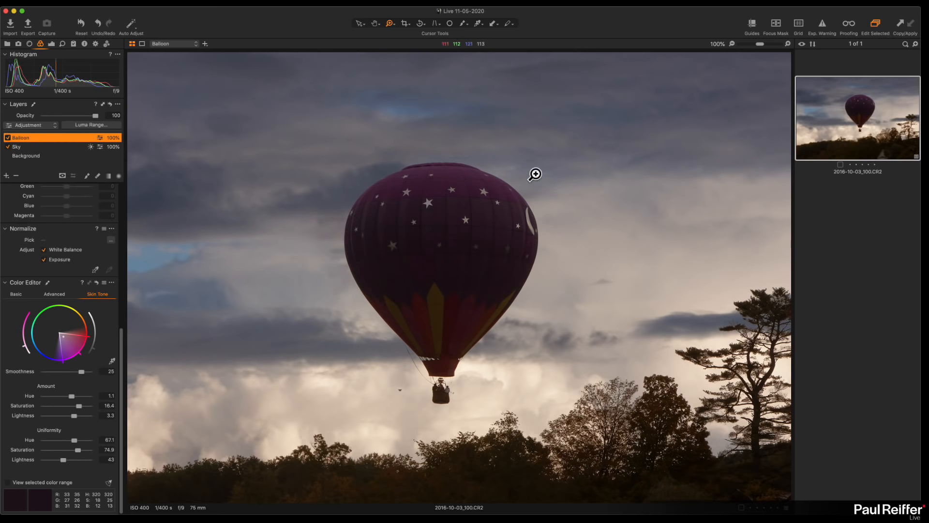
# Step: Trim the low-saturation tones near the wheel's centre out of the Skin Tone range and check the Balloon layer's mask overlay
pyautogui.moveTo(62, 351); pyautogui.dragTo(67, 350)
pyautogui.moveTo(64, 336); pyautogui.dragTo(63, 338)
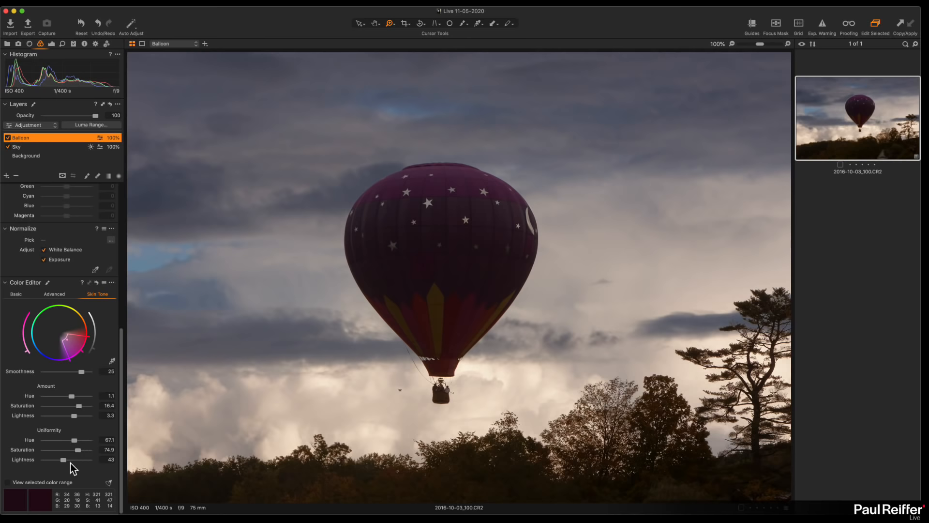
pyautogui.press('m')
pyautogui.press('m')
pyautogui.scroll(15, 53, 291)
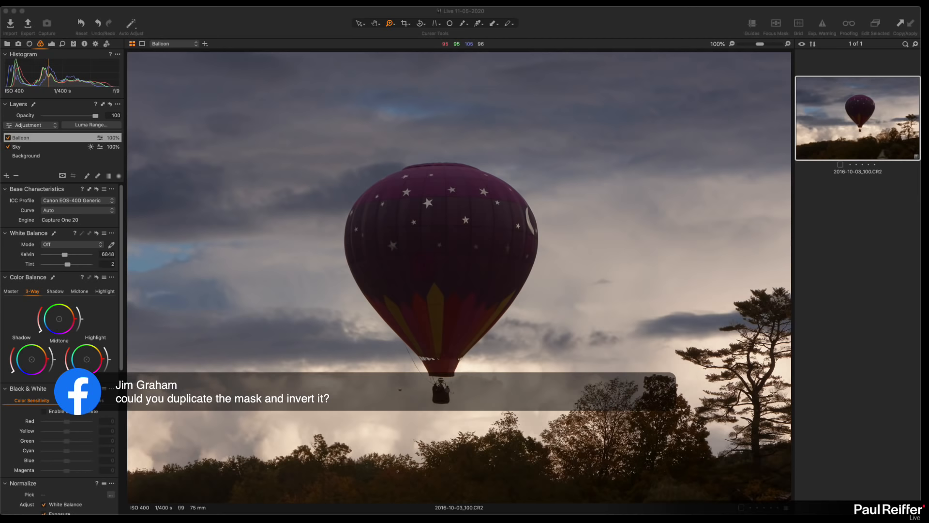
# Step: Turn off the Balloon layer and show the mask overlay of the Sky layer
pyautogui.click(3, 138)
pyautogui.doubleClick(42, 139)
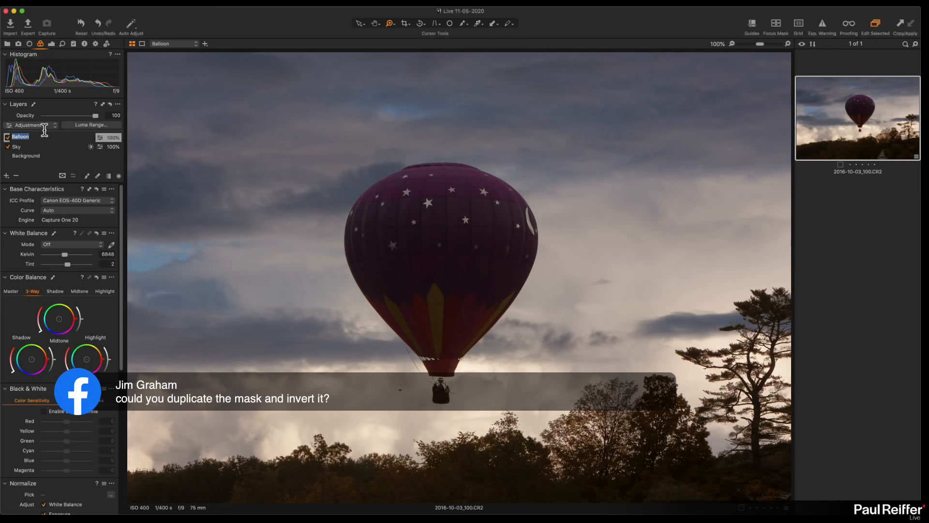
pyautogui.click(52, 145)
pyautogui.click(24, 137)
pyautogui.click(8, 138)
pyautogui.click(31, 146)
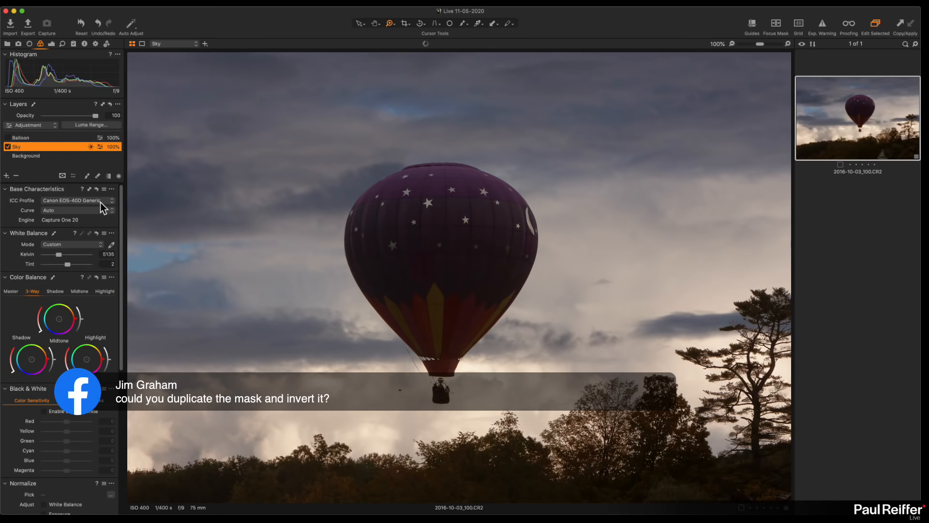
pyautogui.press('m')
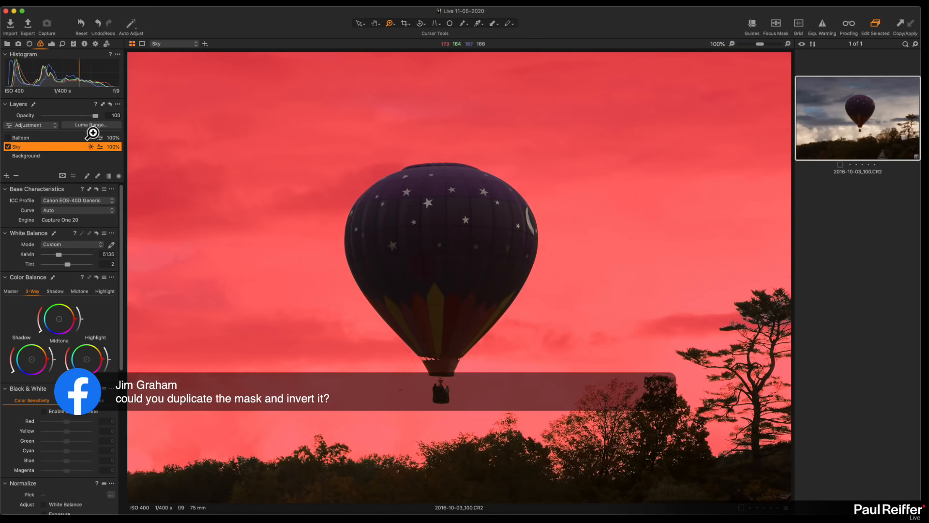
# Step: Add a new empty adjustment layer and copy the Sky layer's mask onto it
pyautogui.rightClick(52, 148)
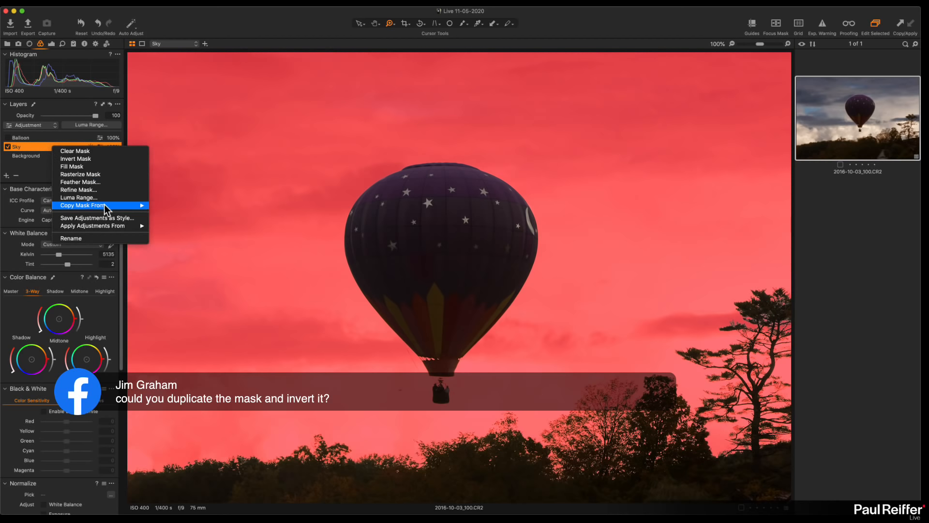
pyautogui.click(6, 176)
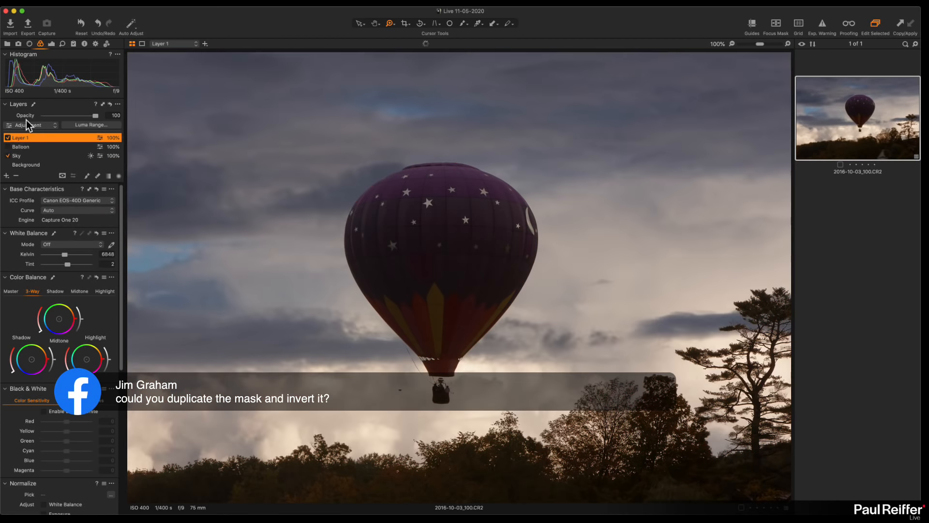
pyautogui.rightClick(22, 156)
pyautogui.rightClick(29, 138)
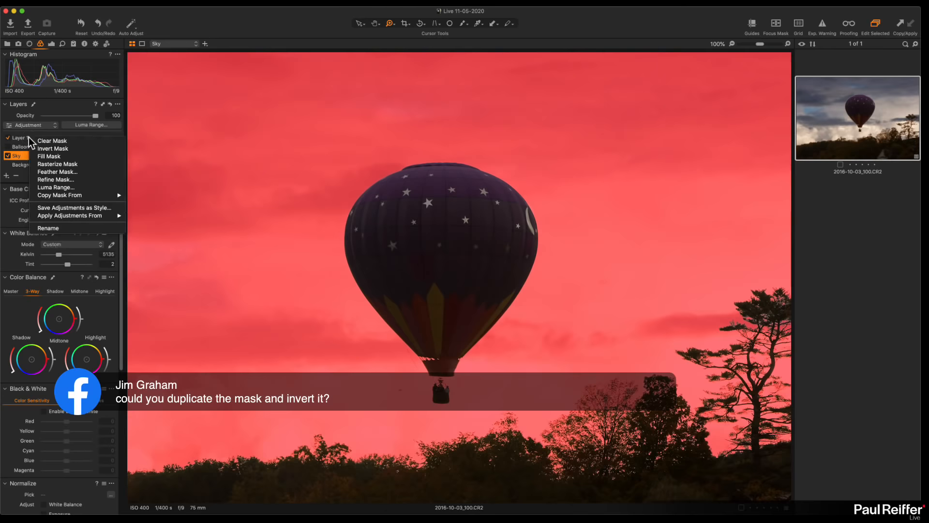
pyautogui.moveTo(76, 196)
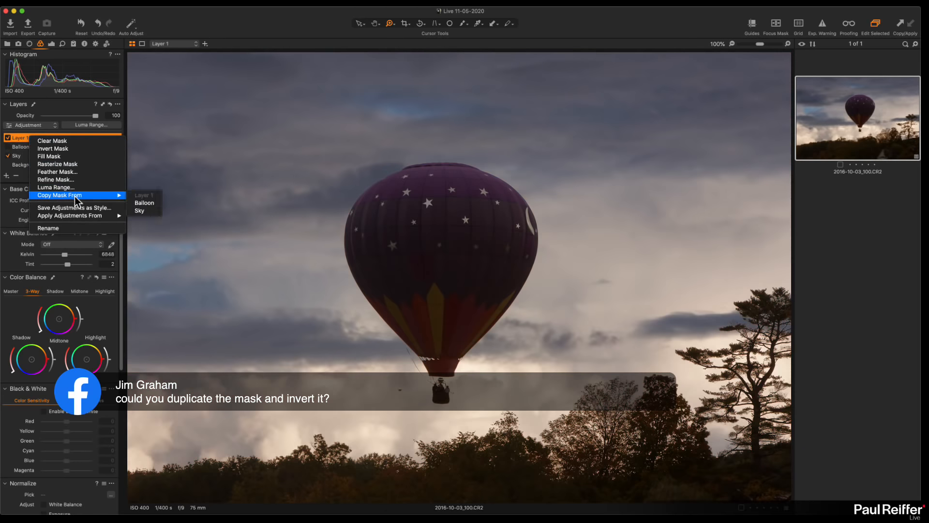
pyautogui.click(140, 210)
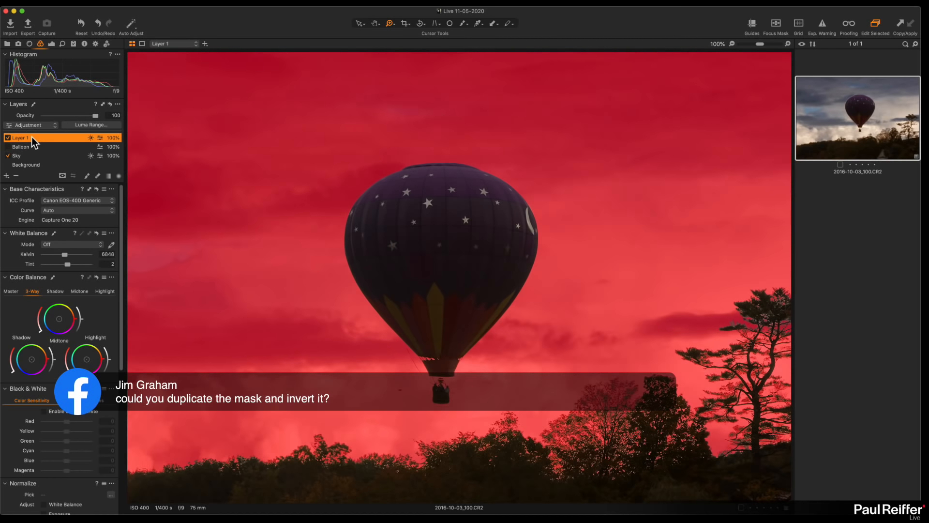
# Step: Invert the mask of Layer 1 and compare it with the Sky layer's mask
pyautogui.rightClick(33, 135)
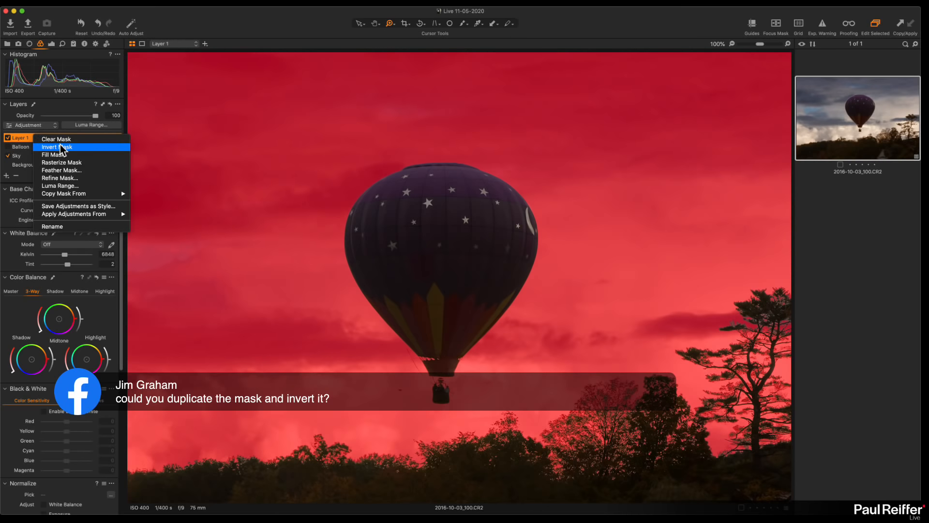
pyautogui.click(60, 145)
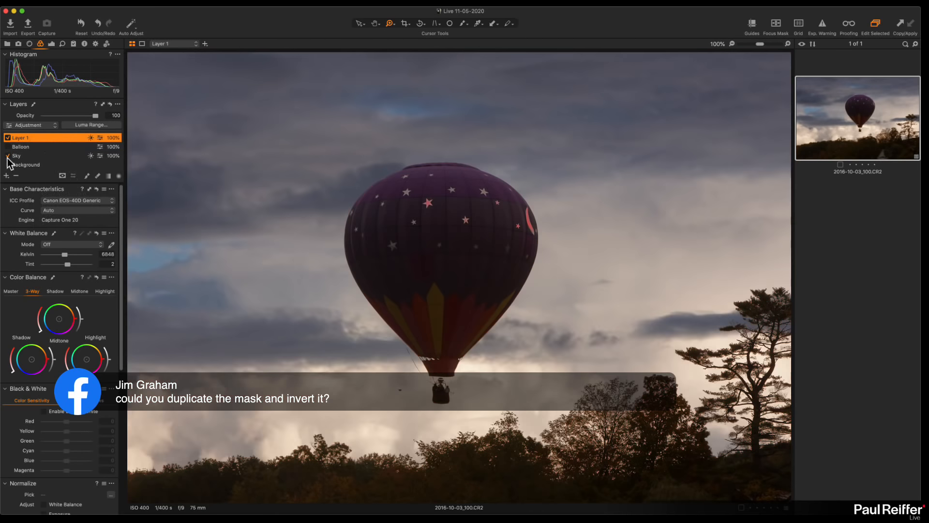
pyautogui.click(26, 154)
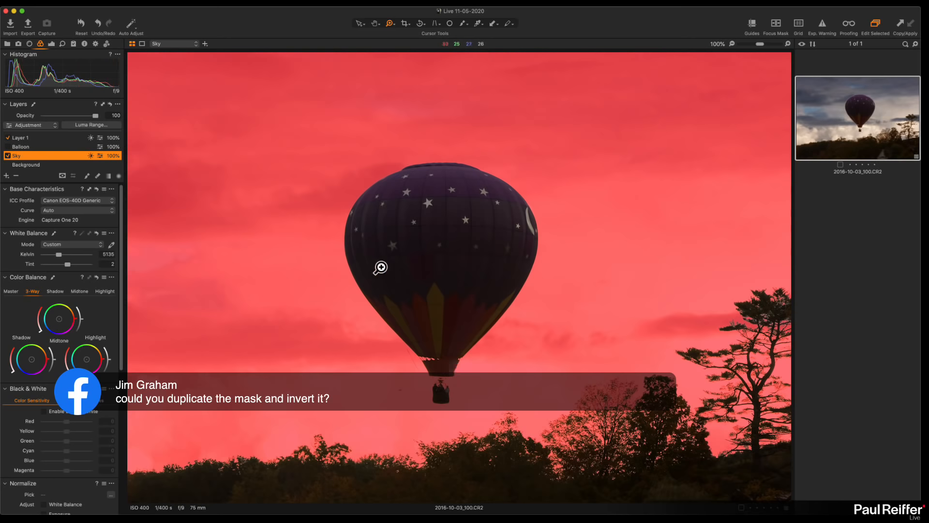
pyautogui.click(41, 138)
pyautogui.rightClick(41, 137)
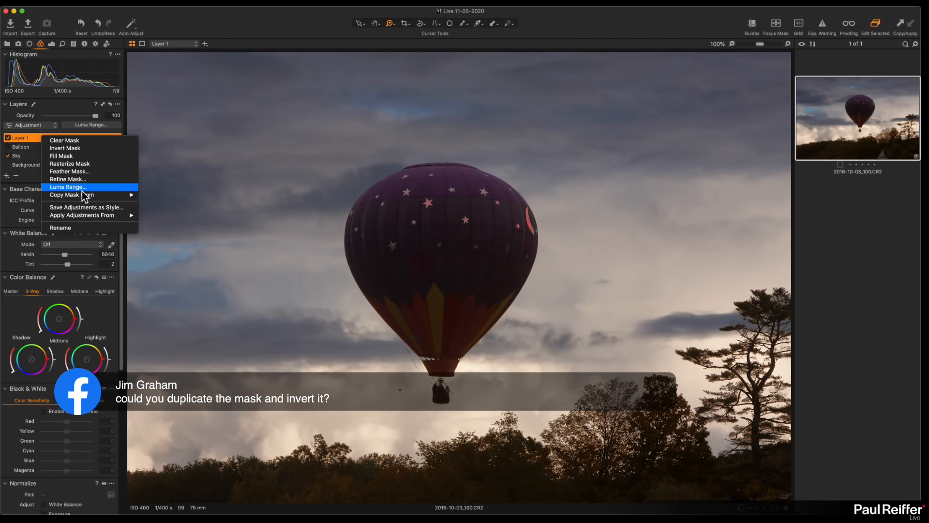
pyautogui.moveTo(111, 194)
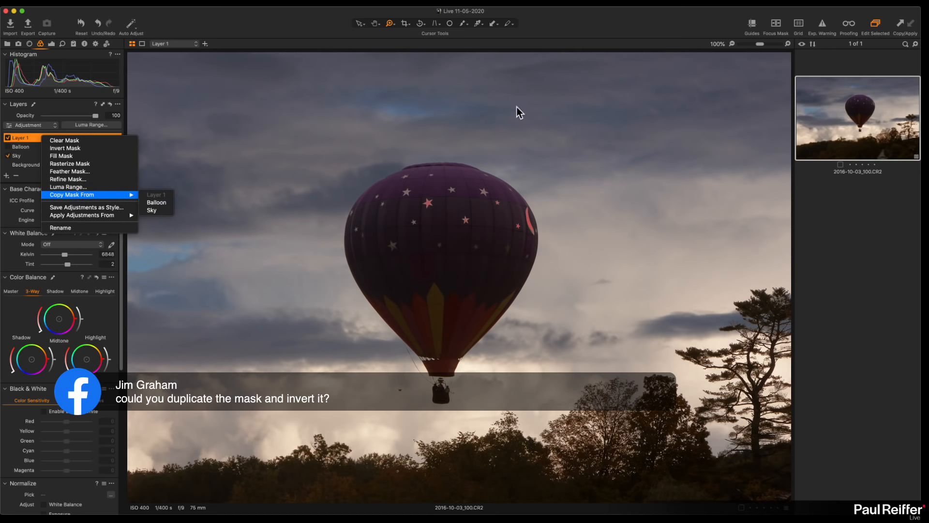
pyautogui.click(310, 29)
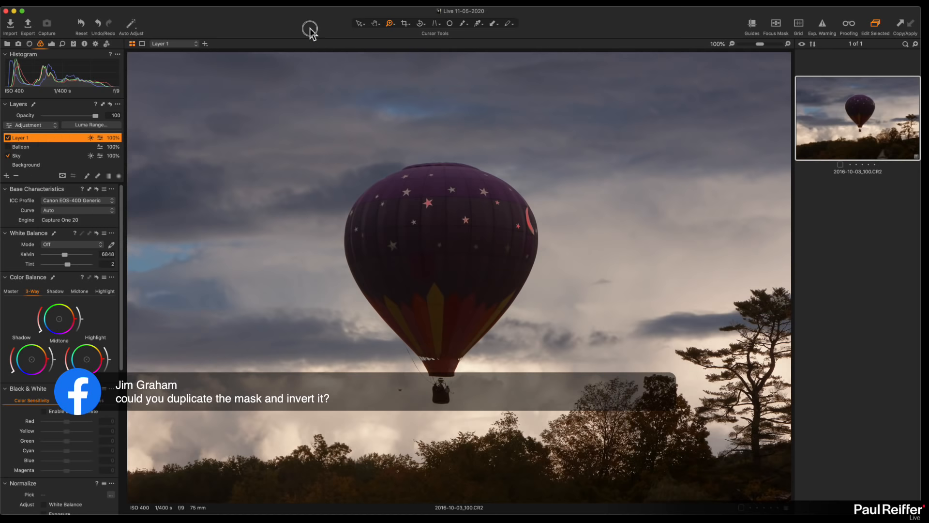
# Step: Compare the masks of the Sky layer and Layer 1, viewing Layer 1's as a greyscale mask
pyautogui.click(19, 155)
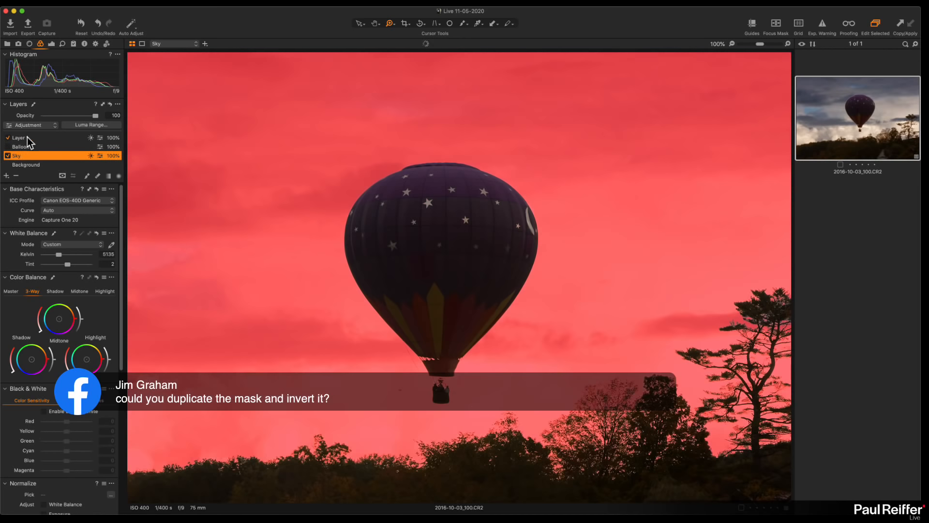
pyautogui.click(21, 139)
pyautogui.click(22, 155)
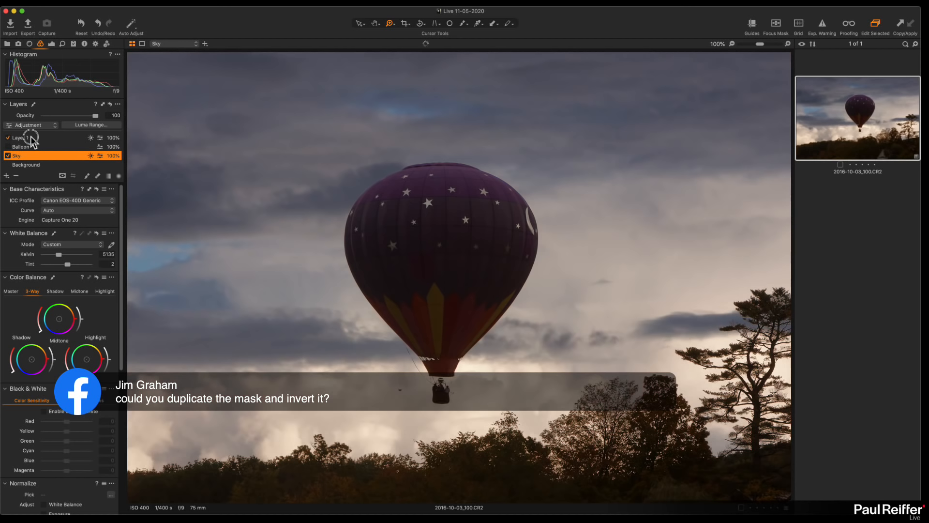
pyautogui.click(35, 137)
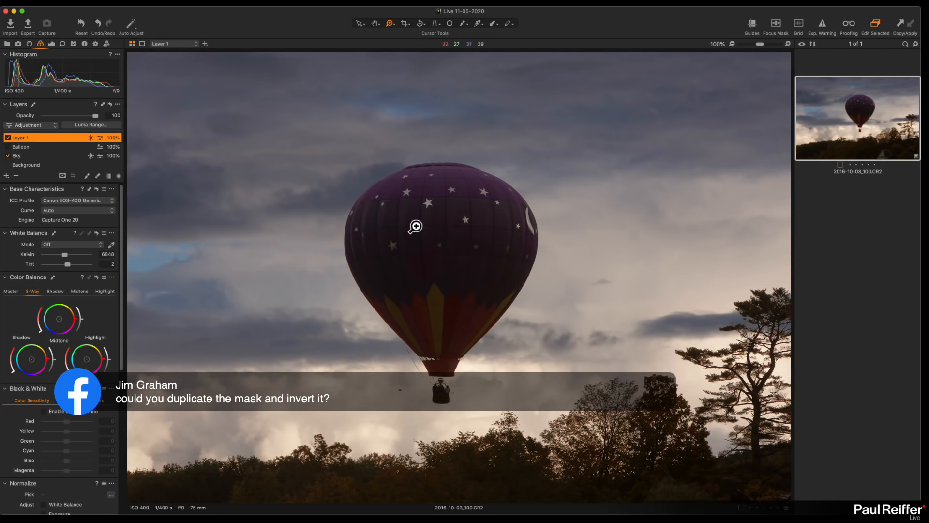
pyautogui.hotkey('alt', 'm')
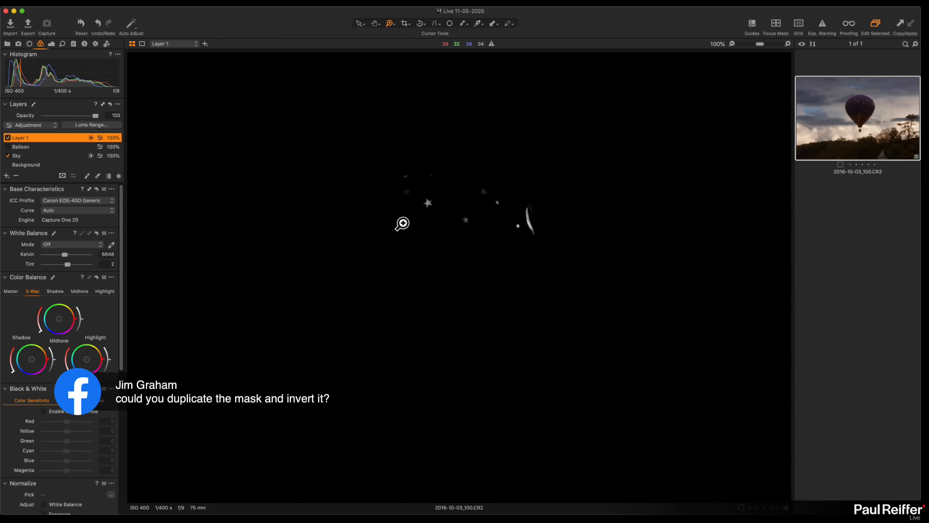
pyautogui.hotkey('alt', 'm')
pyautogui.hotkey('alt', 'm')
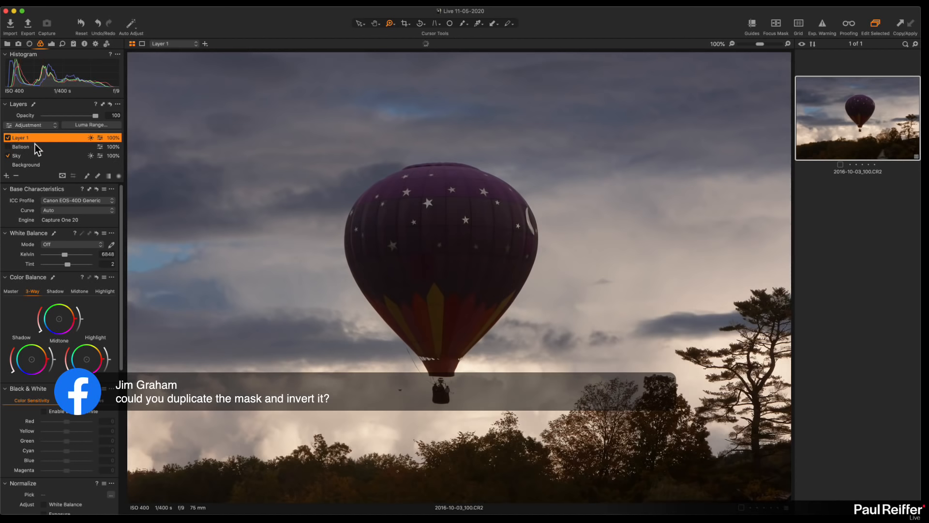
pyautogui.hotkey('alt', 'm')
# Step: Copy the Sky layer's luma-range mask onto Layer 1 again
pyautogui.click(26, 156)
pyautogui.rightClick(37, 156)
pyautogui.moveTo(93, 217)
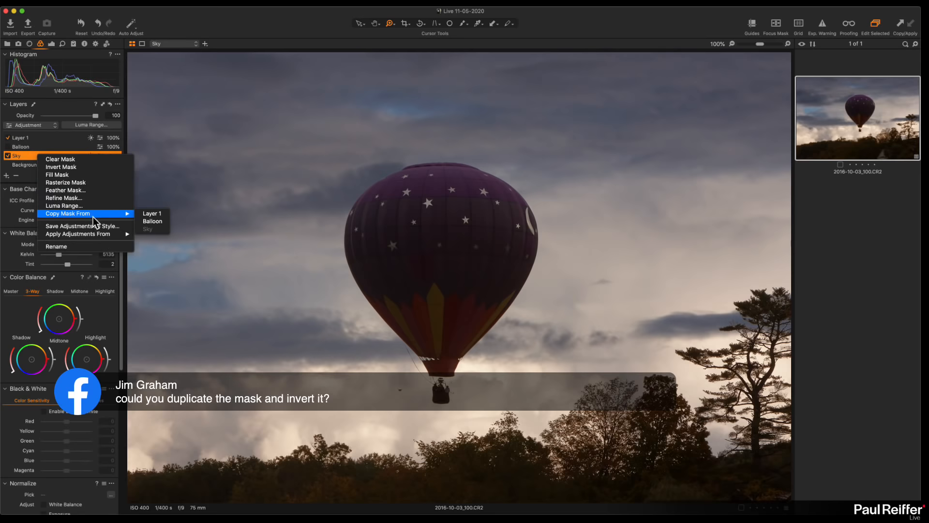
pyautogui.click(34, 138)
pyautogui.click(37, 138)
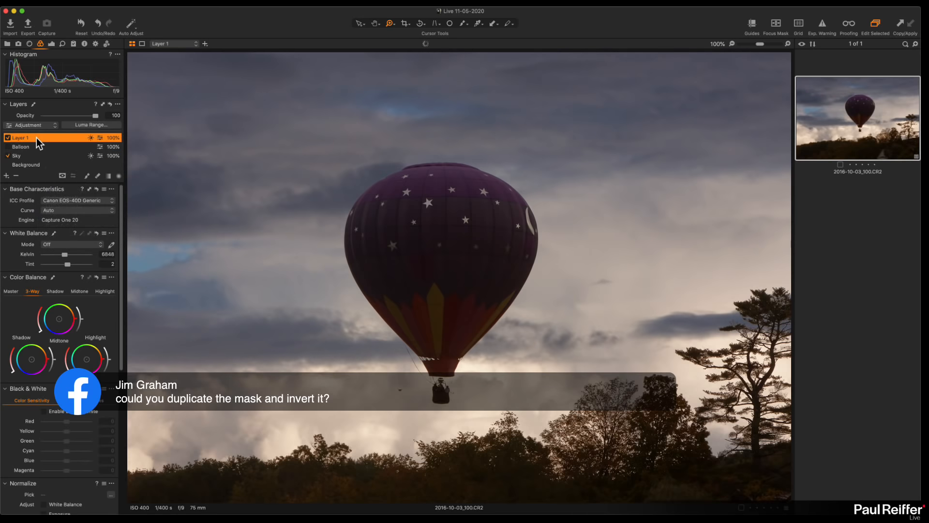
pyautogui.rightClick(36, 138)
pyautogui.moveTo(92, 196)
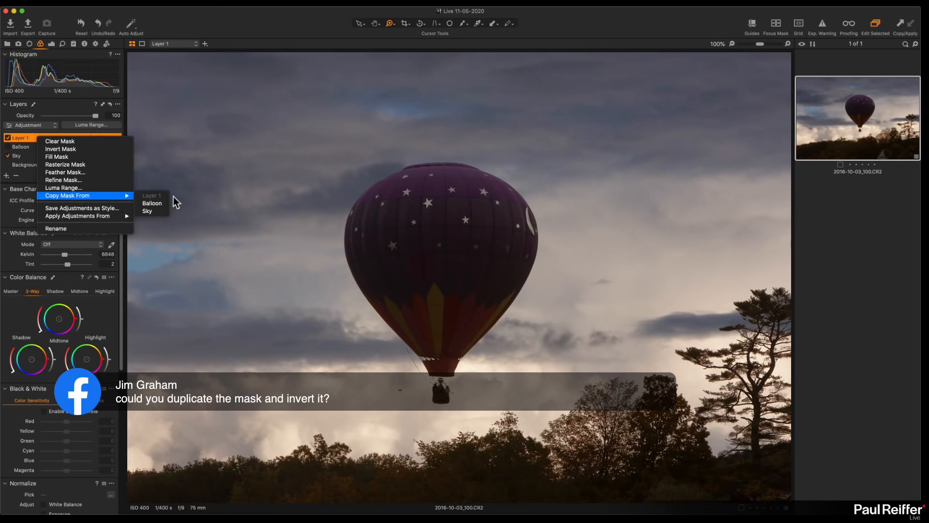
pyautogui.click(153, 212)
# Step: Rasterize the Sky layer's mask
pyautogui.click(28, 156)
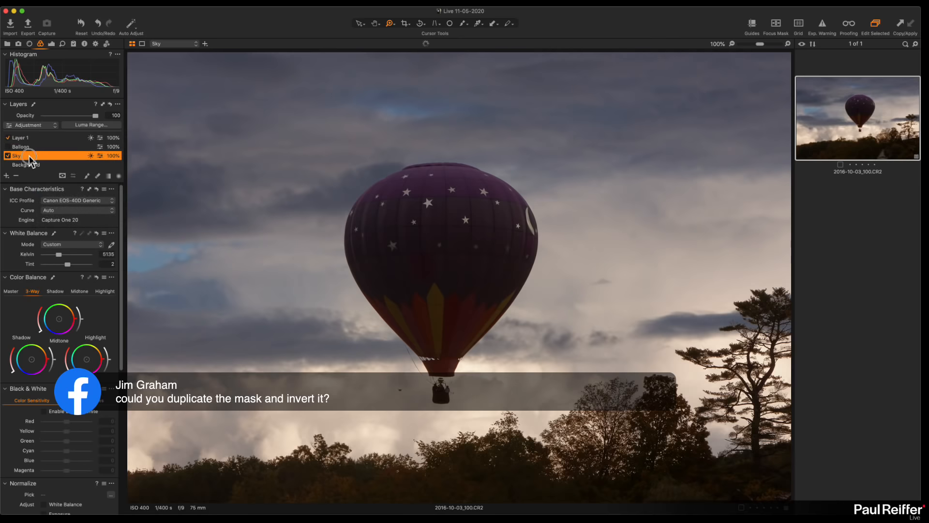
pyautogui.rightClick(29, 156)
pyautogui.click(65, 182)
# Step: Copy the rasterized Sky mask onto Layer 1 and check its mask overlay
pyautogui.click(32, 139)
pyautogui.rightClick(33, 138)
pyautogui.moveTo(116, 197)
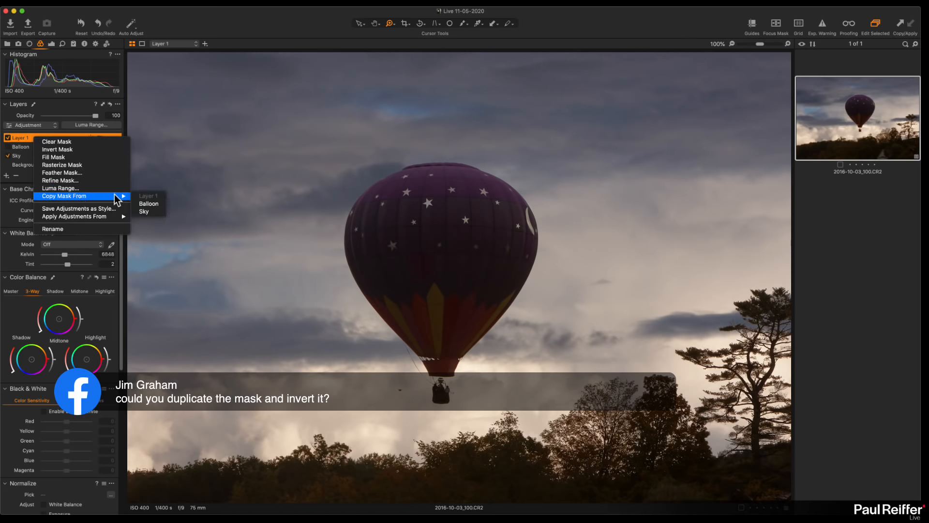
pyautogui.click(145, 212)
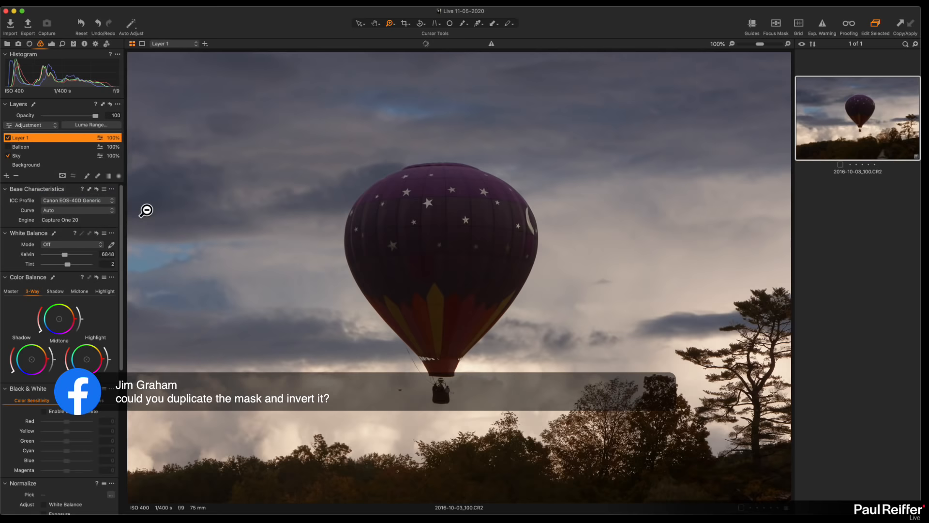
pyautogui.press('m')
pyautogui.press('m')
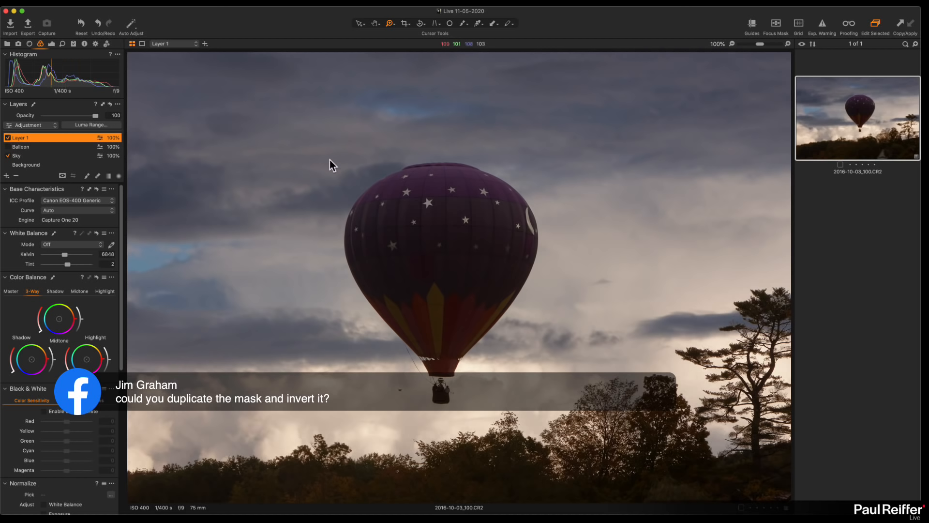
# Step: Rename Layer 1 as Balloon & Ground
pyautogui.doubleClick(23, 138)
pyautogui.write('Balloon')
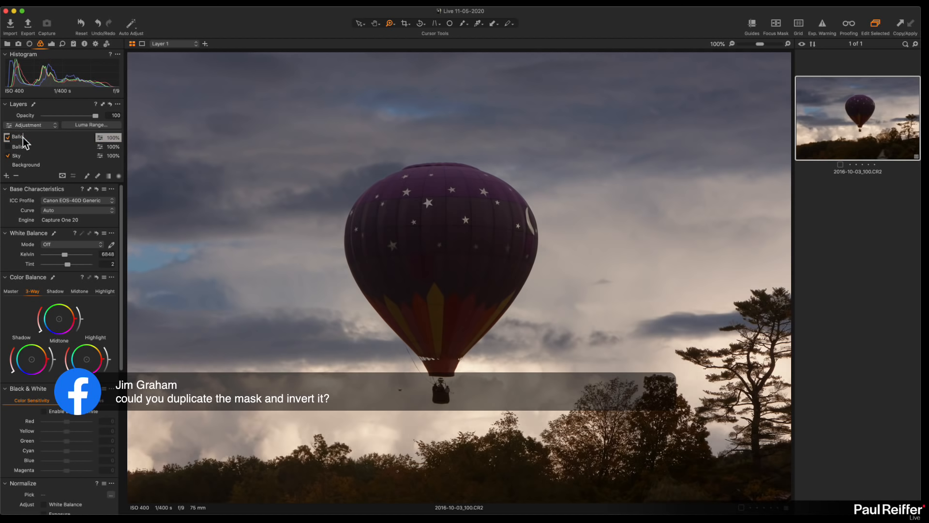
pyautogui.write(' & Ground')
pyautogui.press('Return')
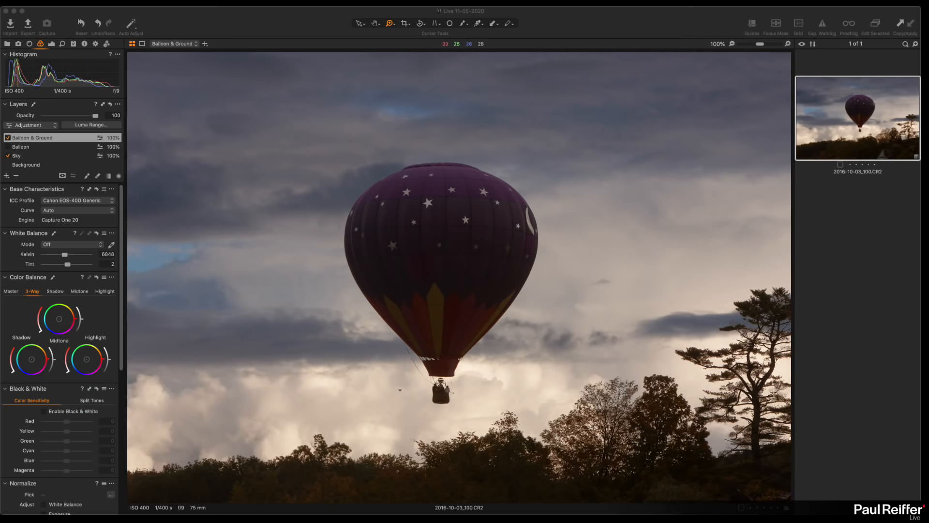
pyautogui.doubleClick(69, 140)
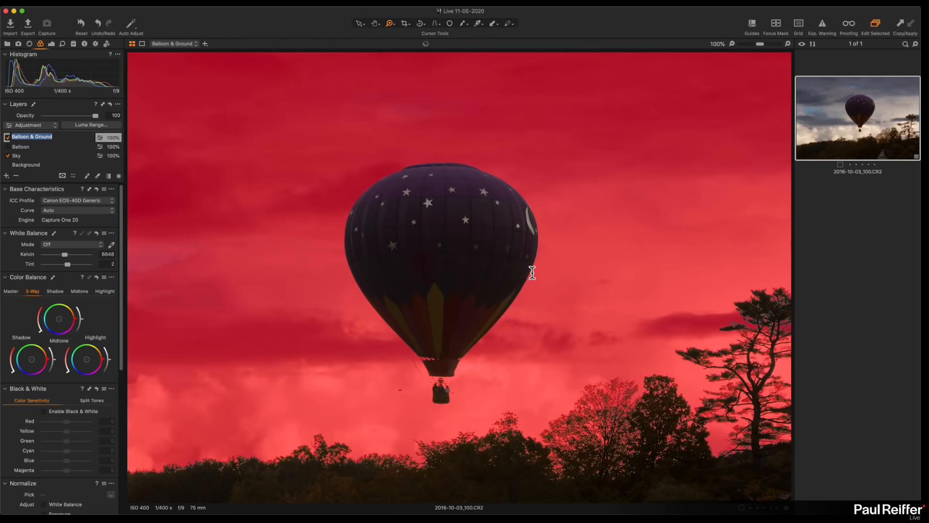
pyautogui.write('m')
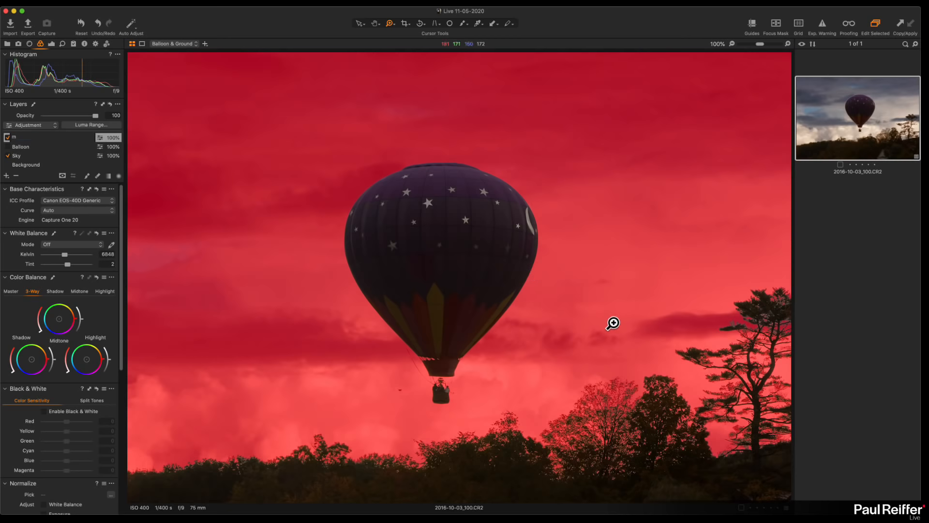
pyautogui.press('Escape')
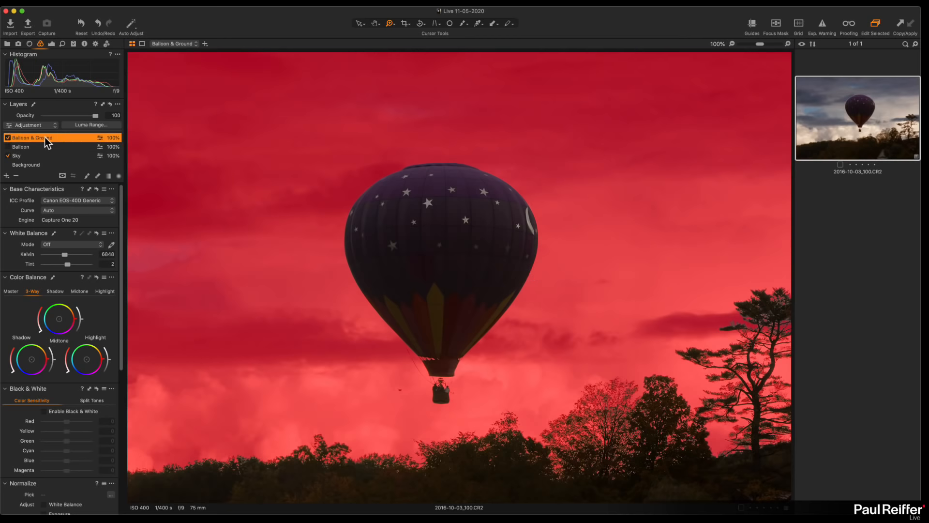
# Step: Invert the Balloon & Ground layer's mask so it covers the balloon and trees, and hide the mask overlay
pyautogui.rightClick(45, 137)
pyautogui.click(68, 148)
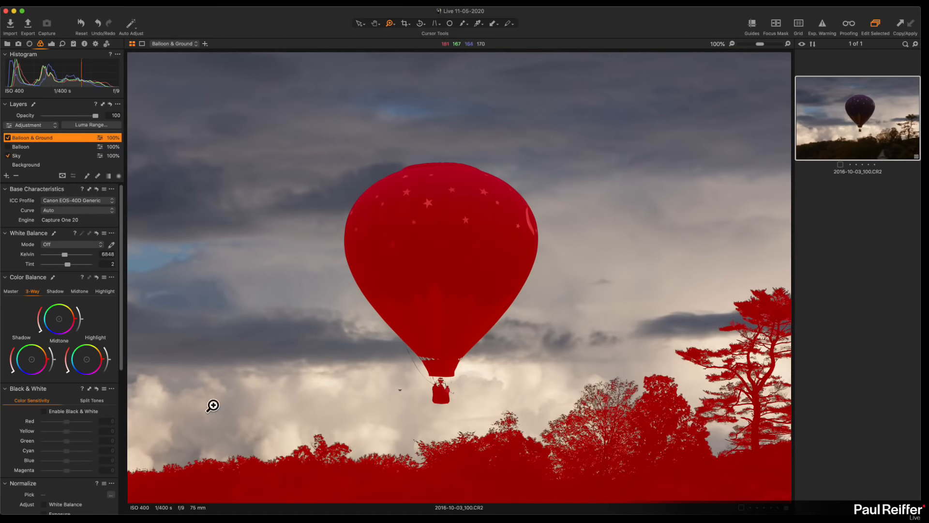
pyautogui.press('m')
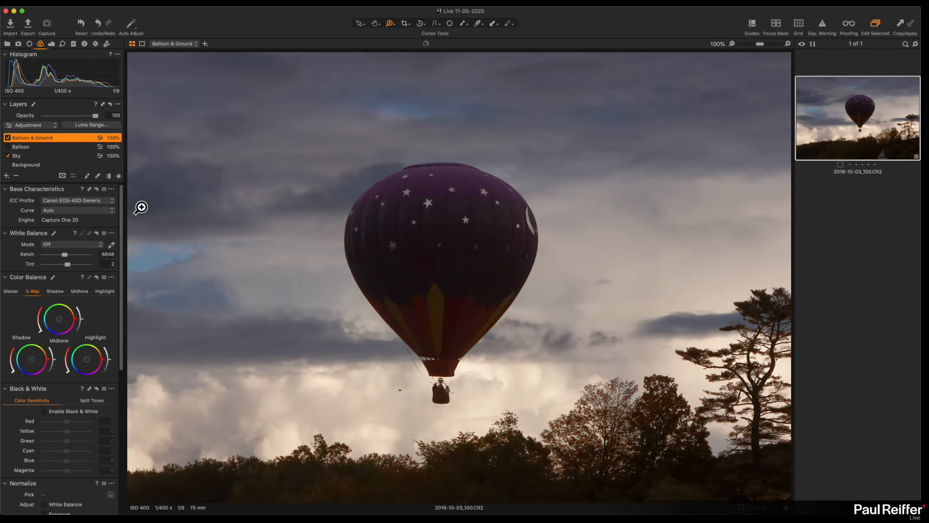
# Step: On the Balloon & Ground layer, set Contrast to 11, Saturation to 29, Shadow to 14 and Black to 8
pyautogui.click(51, 43)
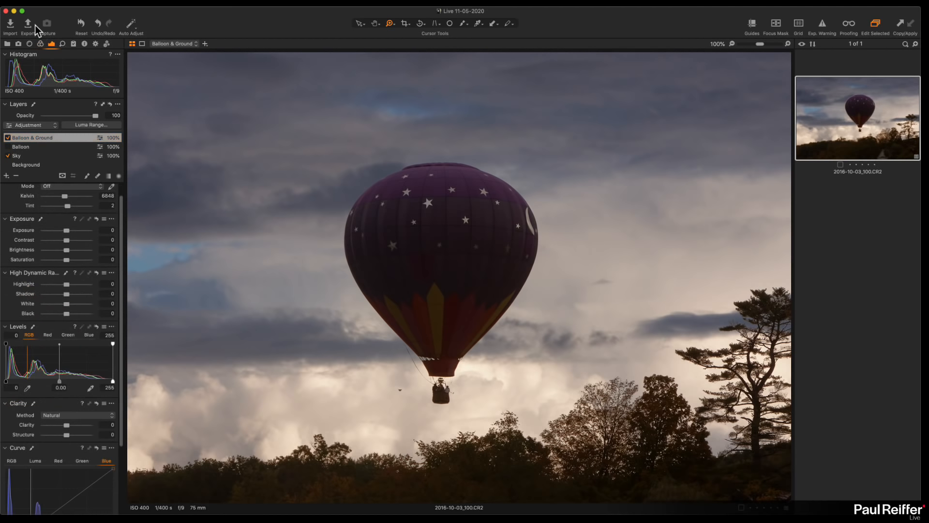
pyautogui.moveTo(67, 231)
pyautogui.mouseDown()
pyautogui.moveTo(74, 264)
pyautogui.moveTo(72, 244)
pyautogui.mouseUp()
pyautogui.doubleClick(69, 233)
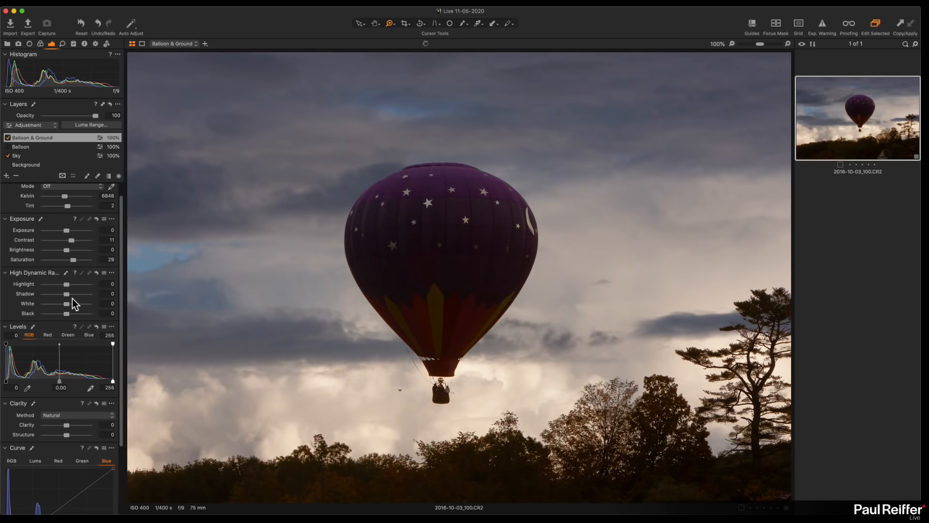
pyautogui.moveTo(70, 296); pyautogui.dragTo(67, 316)
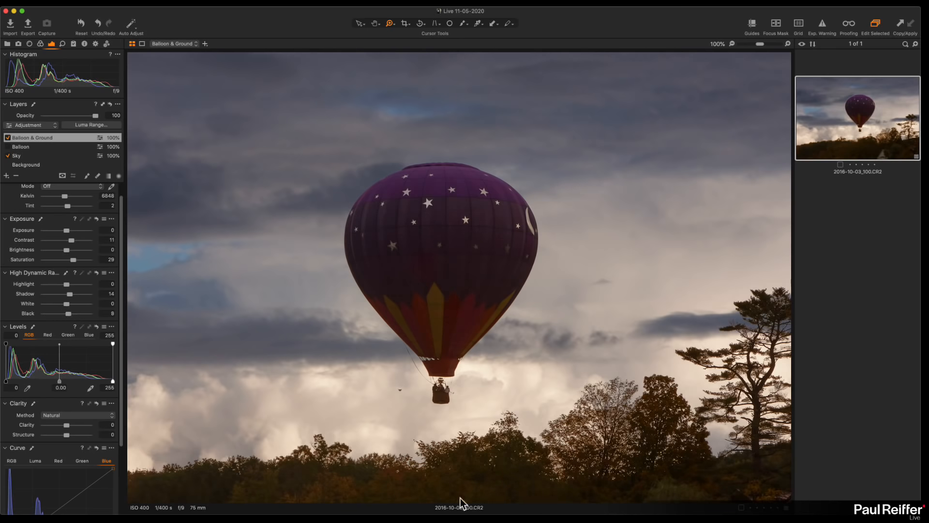
pyautogui.click(501, 468)
pyautogui.doubleClick(457, 434)
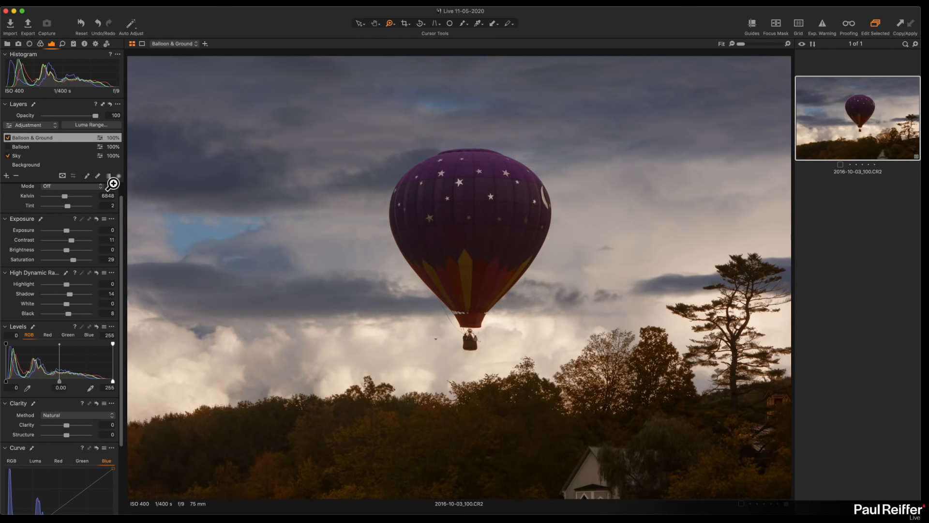
# Step: Add a new adjustment layer named Ground
pyautogui.click(6, 177)
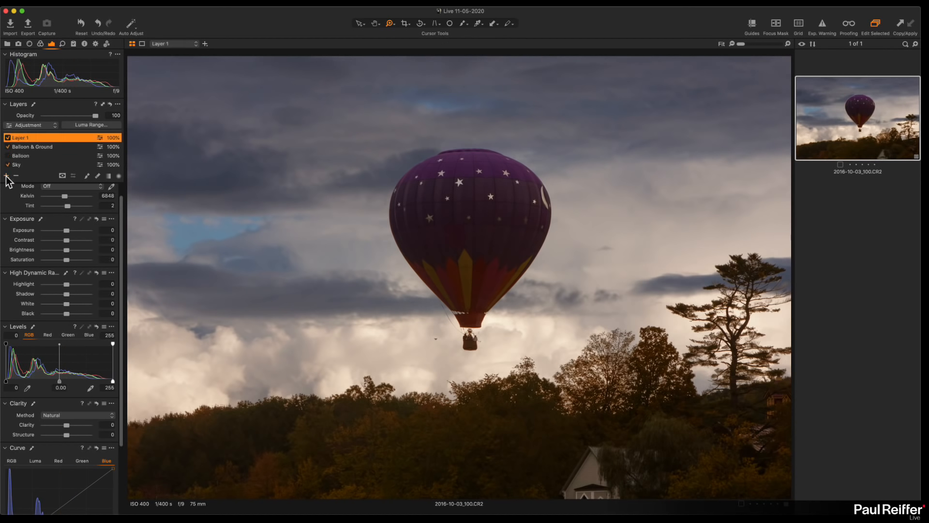
pyautogui.doubleClick(27, 138)
pyautogui.write('Groun')
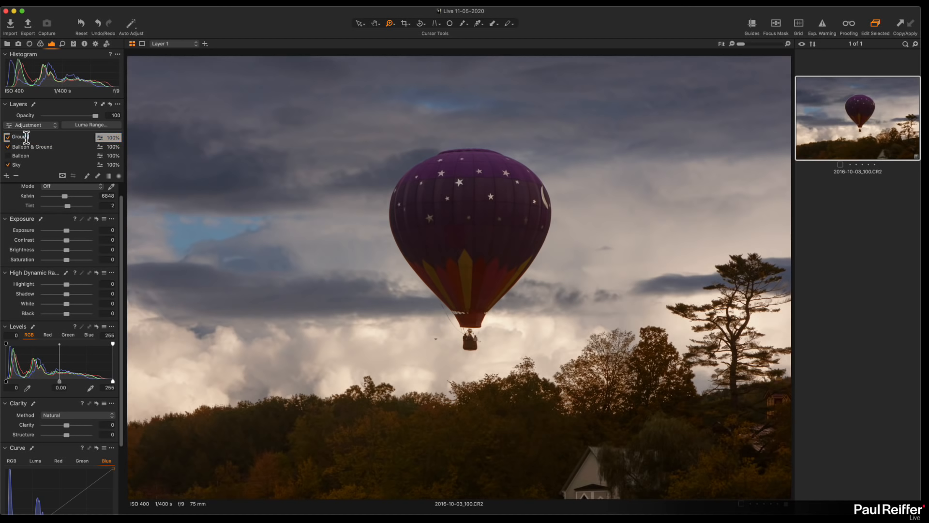
pyautogui.write('d')
pyautogui.press('Return')
# Step: Draw a linear gradient mask upward from the ground to the balloon's base on the Ground layer and set Shadow to -29
pyautogui.click(110, 176)
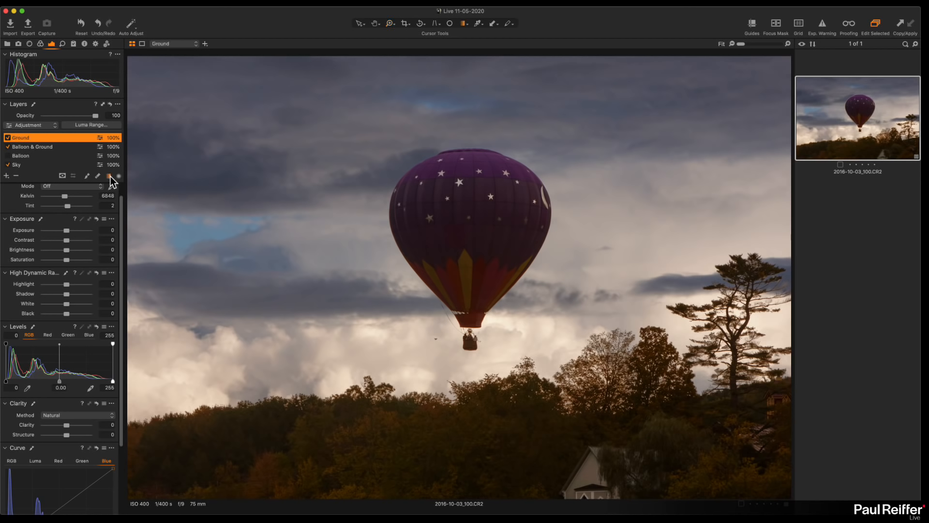
pyautogui.moveTo(477, 489)
pyautogui.mouseDown()
pyautogui.moveTo(471, 327)
pyautogui.moveTo(456, 296)
pyautogui.mouseUp()
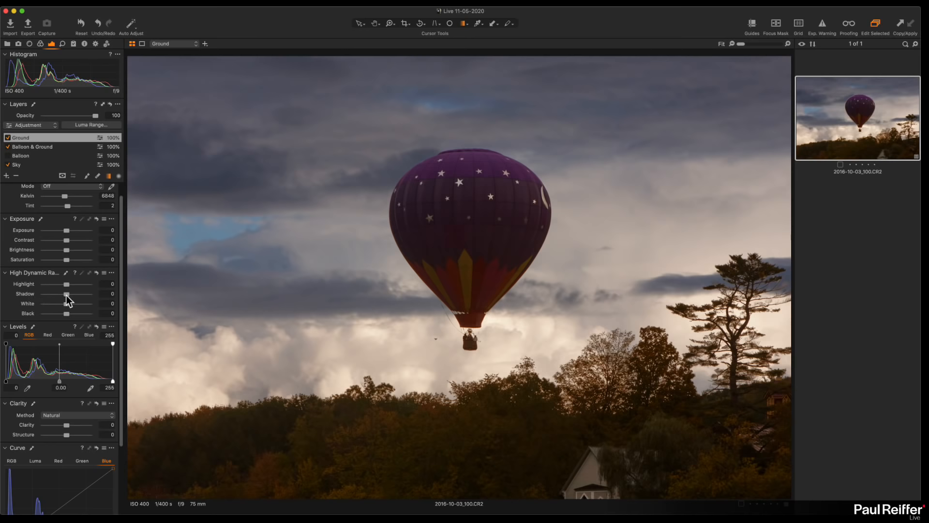
pyautogui.moveTo(65, 294); pyautogui.dragTo(60, 297)
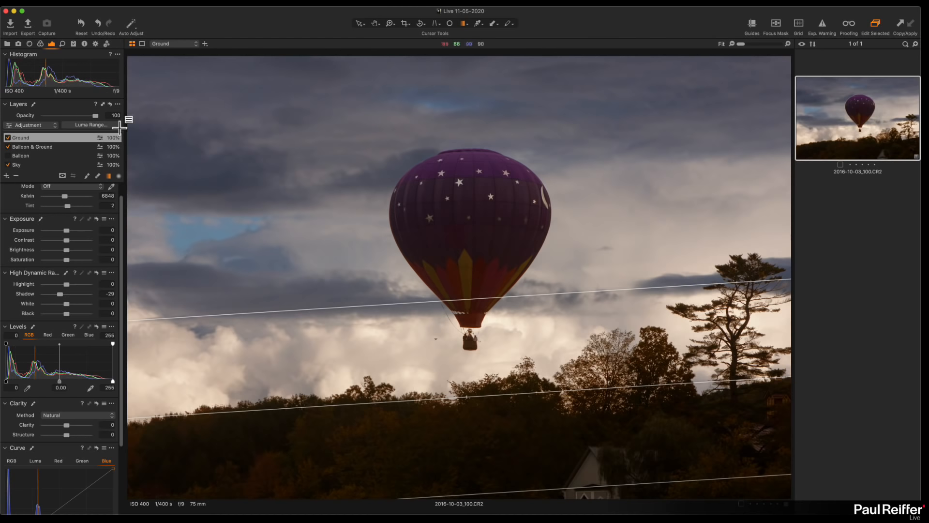
pyautogui.click(8, 138)
pyautogui.click(9, 138)
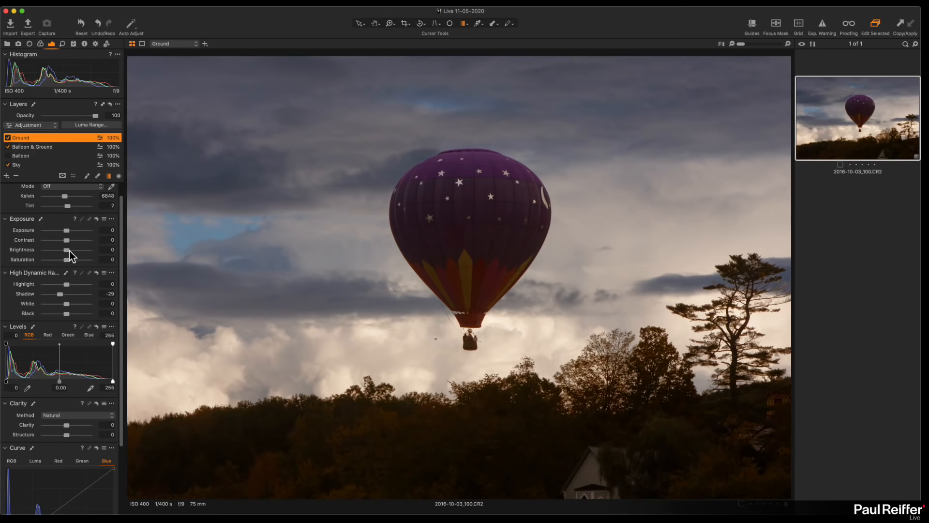
# Step: Turn off the Ground and Balloon & Ground layers, and toggle the Sky layer off and on to compare its effect
pyautogui.click(864, 187)
pyautogui.click(840, 112)
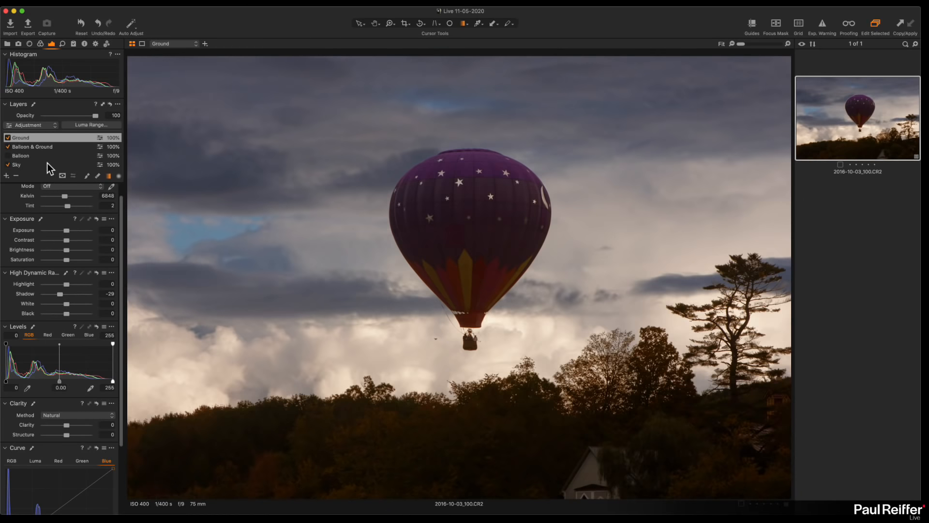
pyautogui.click(8, 147)
pyautogui.click(9, 138)
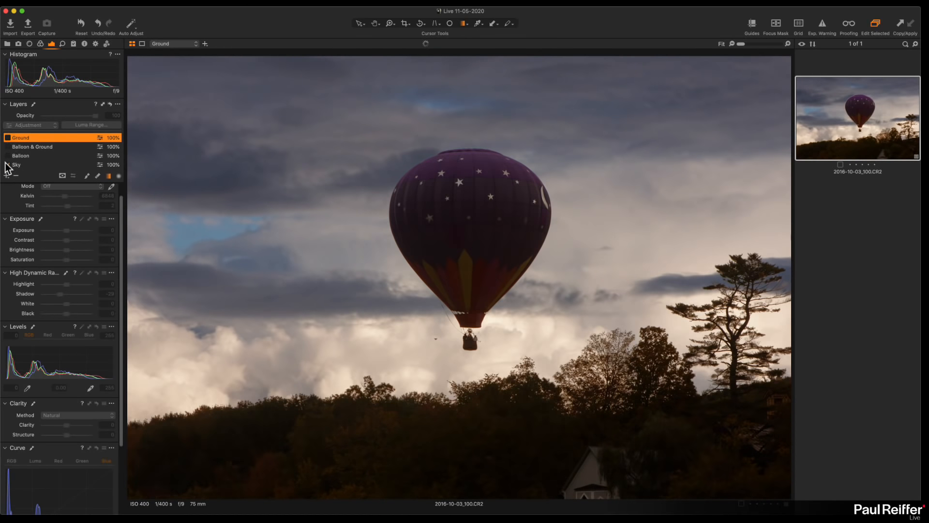
pyautogui.click(9, 165)
pyautogui.click(9, 166)
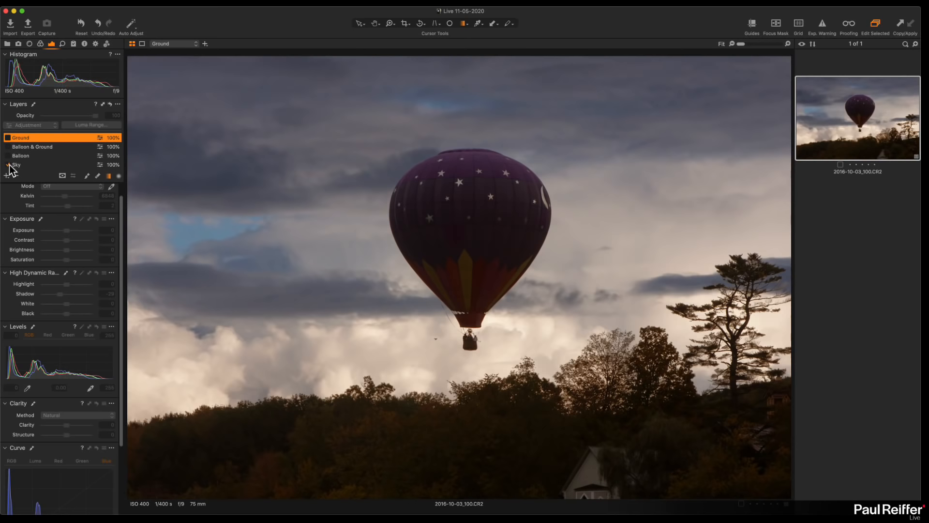
pyautogui.click(9, 165)
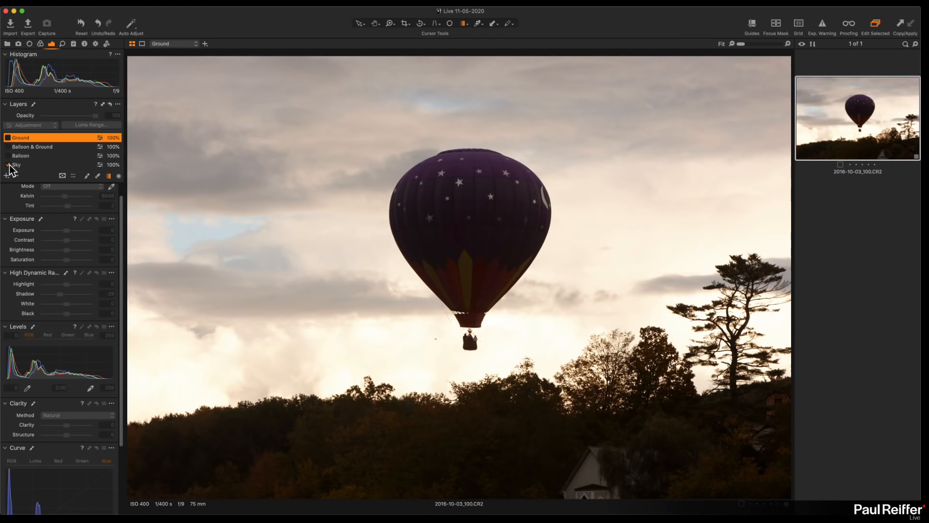
pyautogui.click(9, 166)
# Step: Enable the Balloon layer and inspect the balloon's colours close up
pyautogui.click(8, 156)
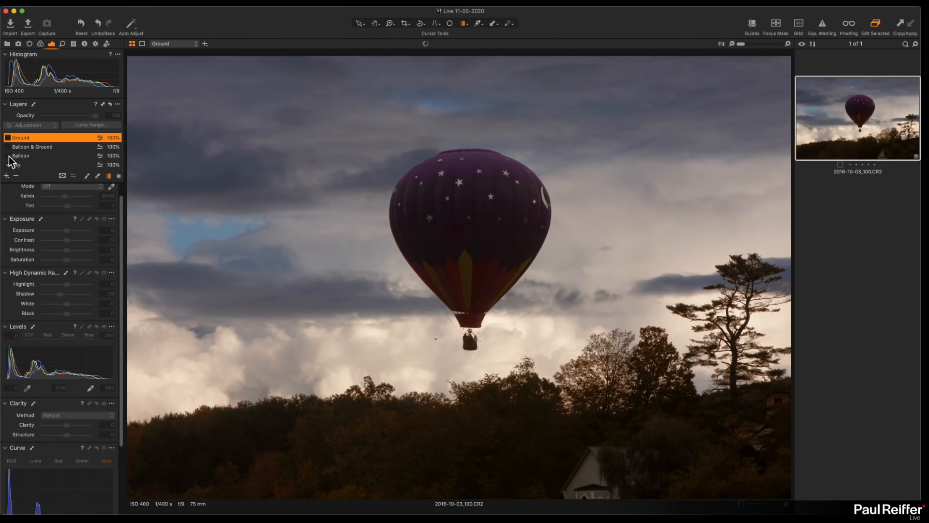
pyautogui.press('z')
pyautogui.click(466, 195)
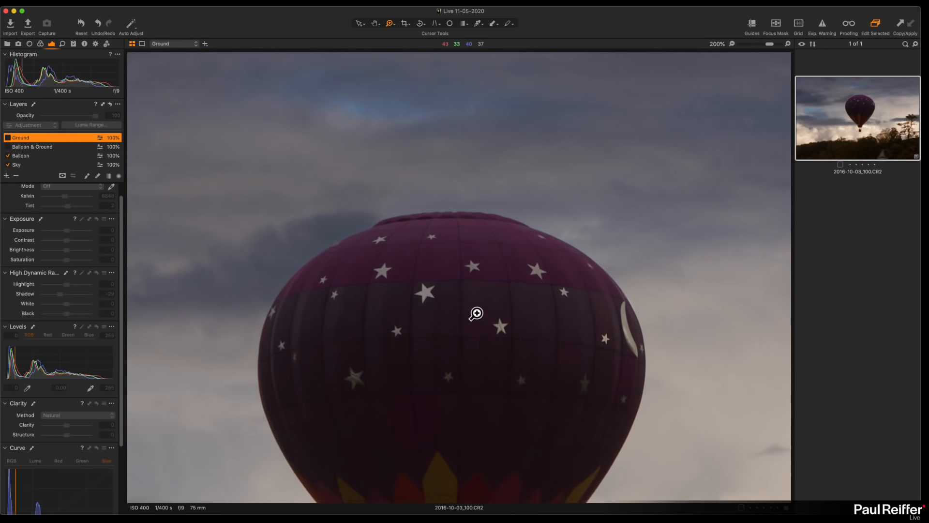
pyautogui.keyDown('alt'); pyautogui.click(484, 317); pyautogui.keyUp('alt')
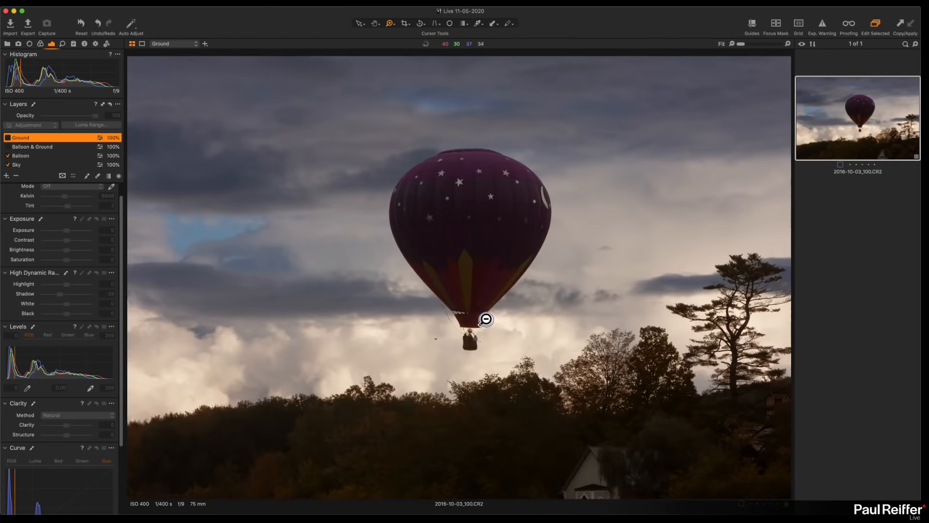
# Step: Turn the Balloon & Ground and Ground layers back on, setting Balloon & Ground's Exposure to -0.26 and Shadow to 12
pyautogui.click(8, 147)
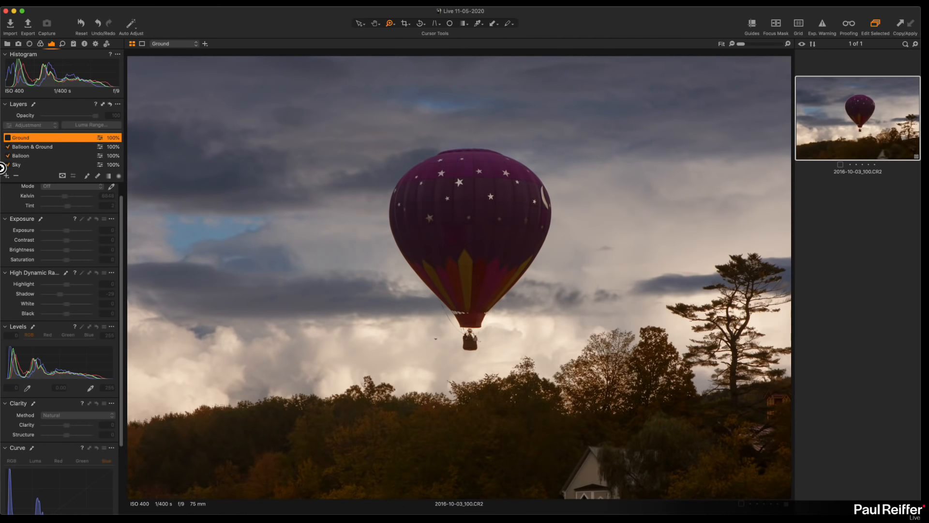
pyautogui.click(31, 147)
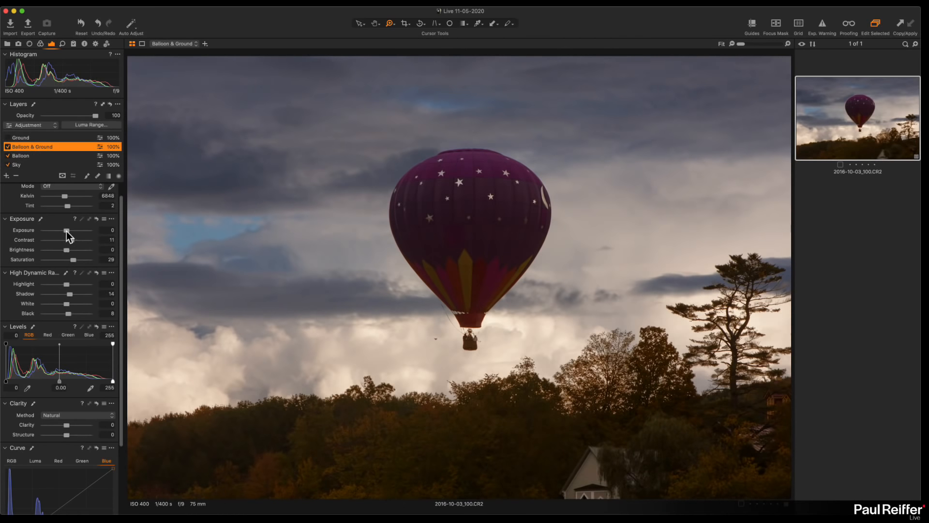
pyautogui.moveTo(66, 232); pyautogui.dragTo(65, 231)
pyautogui.moveTo(70, 294); pyautogui.dragTo(69, 294)
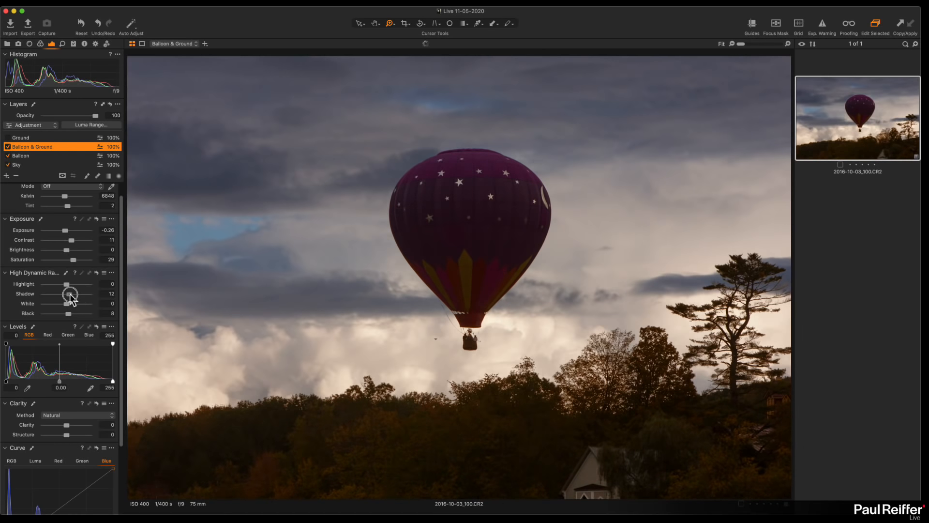
pyautogui.click(23, 139)
pyautogui.click(8, 138)
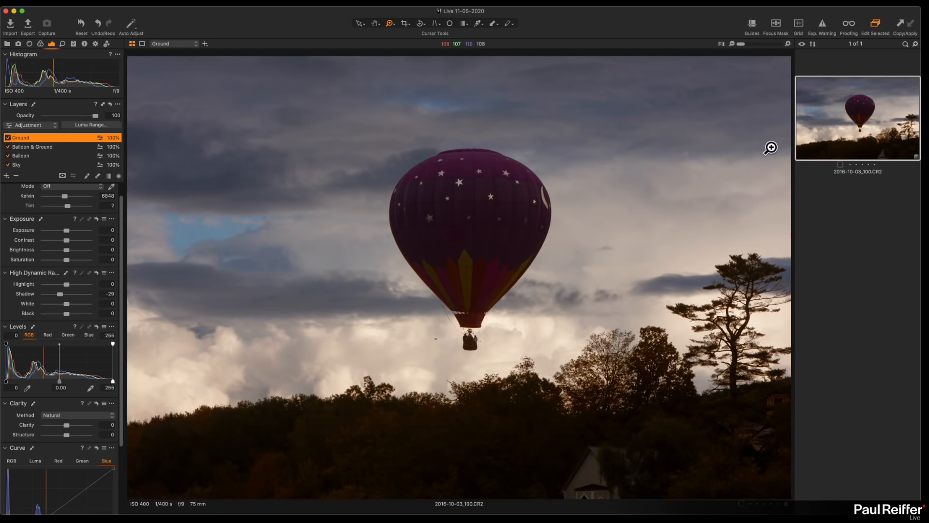
# Step: Create a new unedited variant of the balloon photo and reselect the edited variant
pyautogui.rightClick(821, 127)
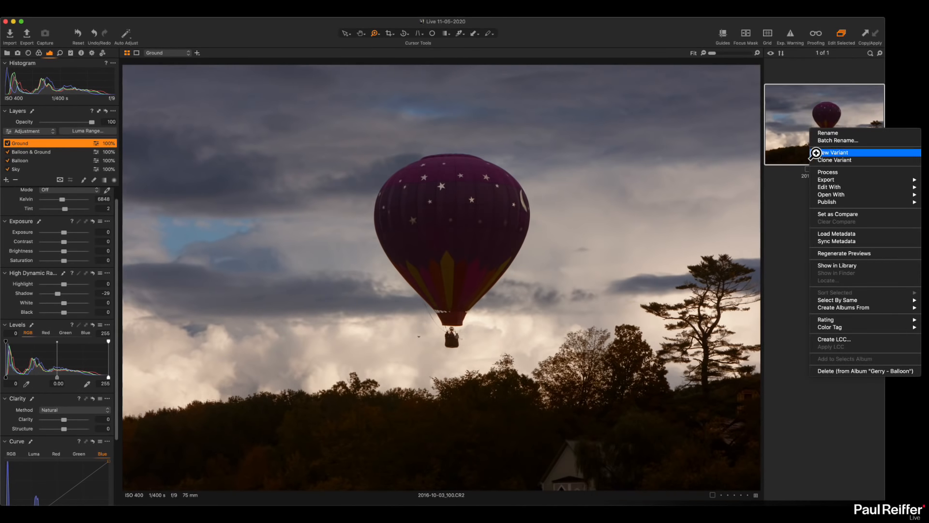
pyautogui.click(858, 156)
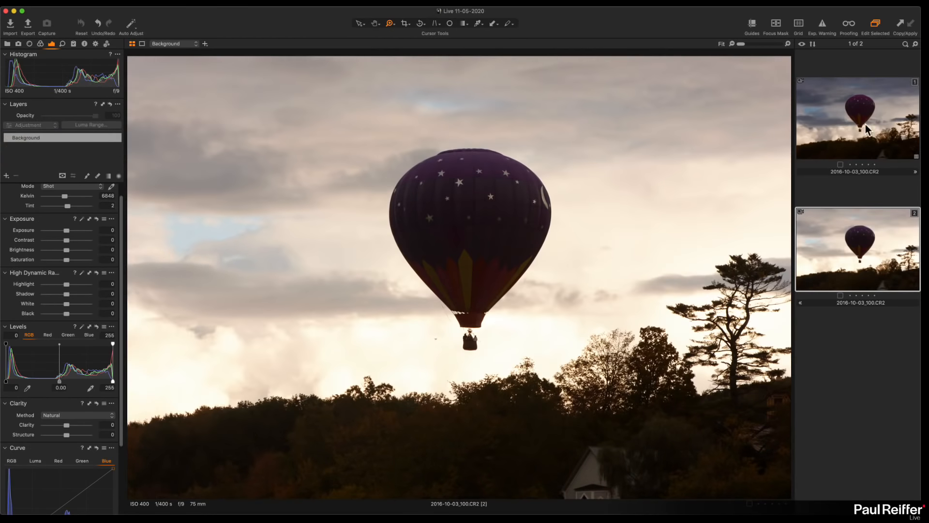
pyautogui.click(865, 124)
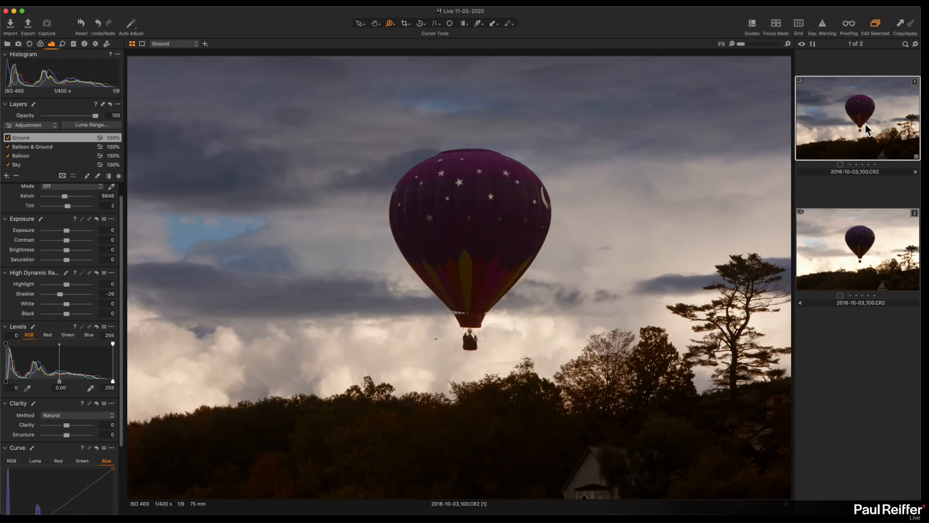
# Step: Set Brightness to 8 on the Balloon & Ground layer and to -8 on the Ground layer
pyautogui.click(34, 149)
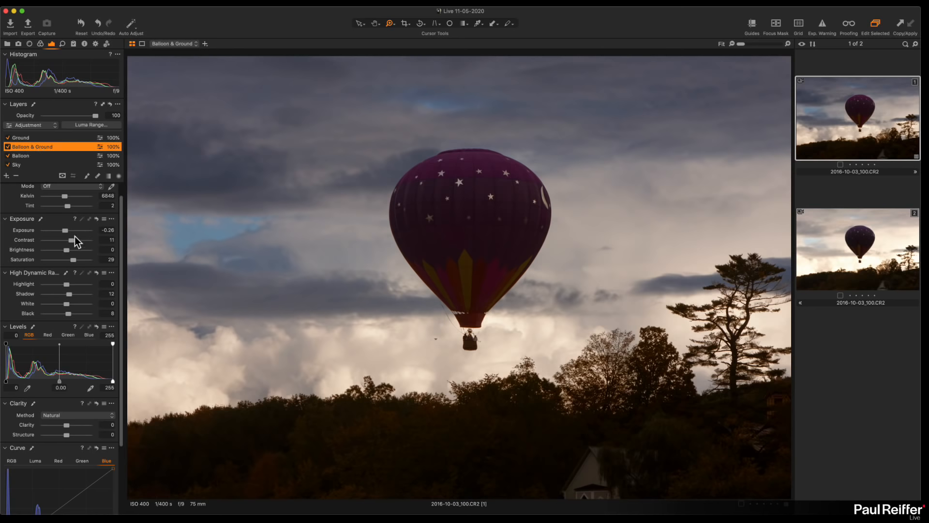
pyautogui.moveTo(68, 248); pyautogui.dragTo(71, 251)
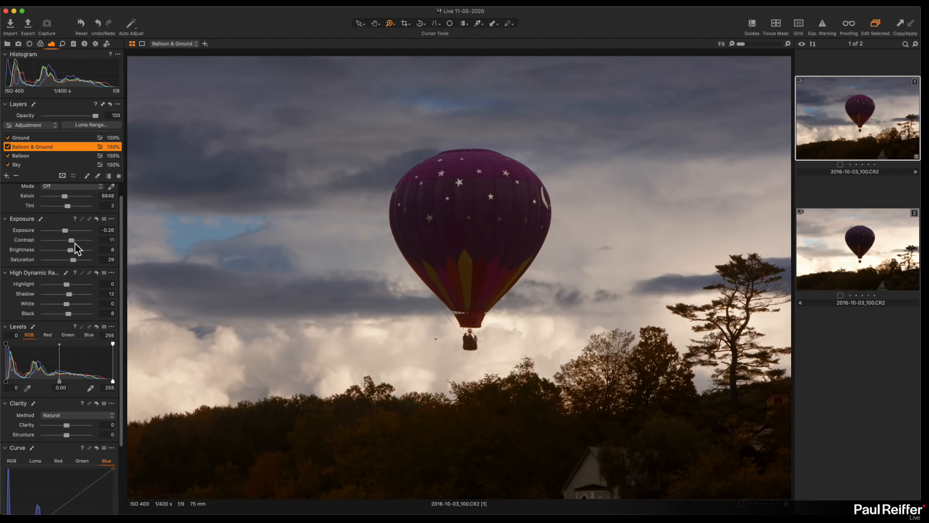
pyautogui.click(36, 139)
pyautogui.moveTo(66, 249); pyautogui.dragTo(63, 250)
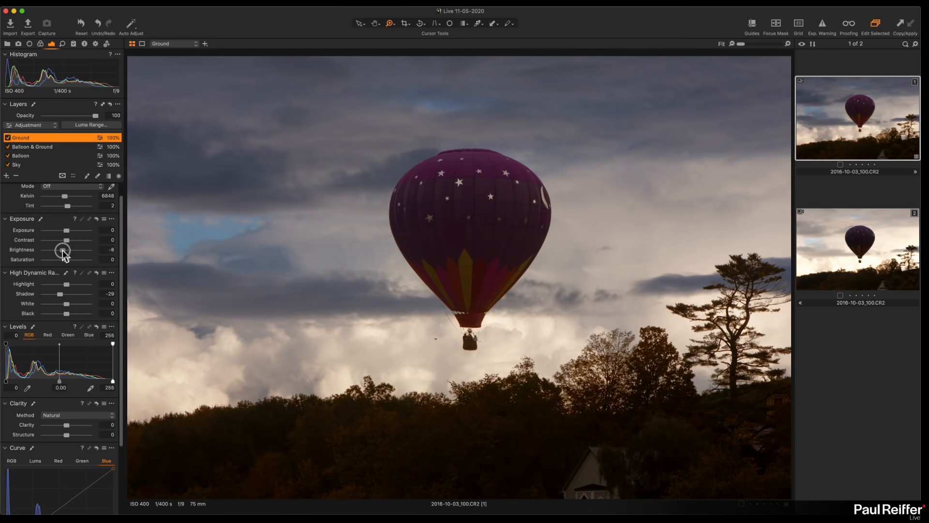
# Step: Compare the edited and unedited variants side by side, and clear the image selection
pyautogui.click(866, 239)
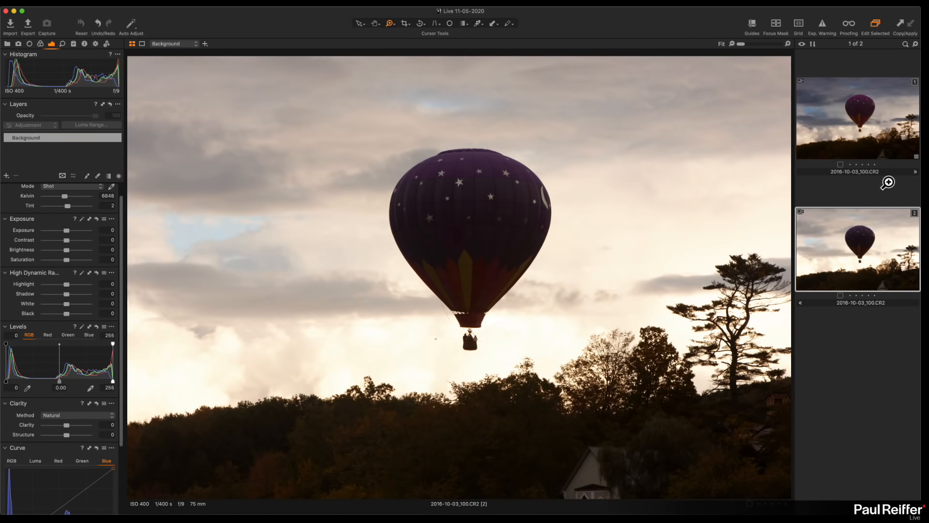
pyautogui.keyDown('super'); pyautogui.click(855, 110); pyautogui.keyUp('super')
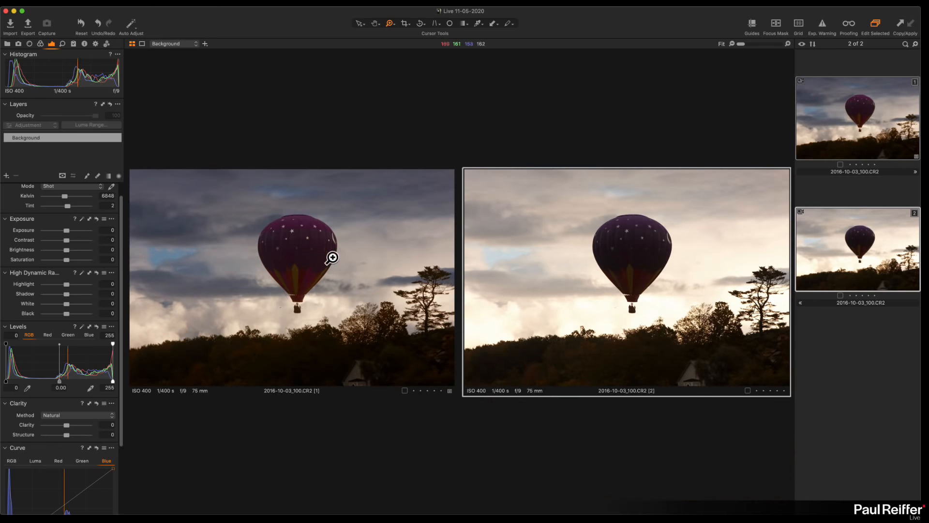
pyautogui.click(853, 141)
pyautogui.click(850, 177)
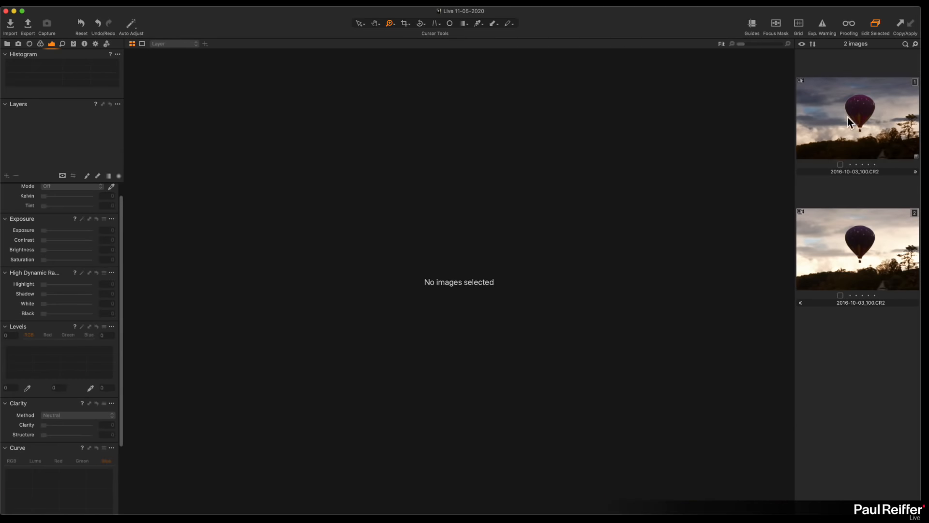
# Step: Add a filled adjustment layer named Clarity to the edited balloon variant and set its Clarity to 35
pyautogui.click(848, 118)
pyautogui.click(7, 176)
pyautogui.click(19, 189)
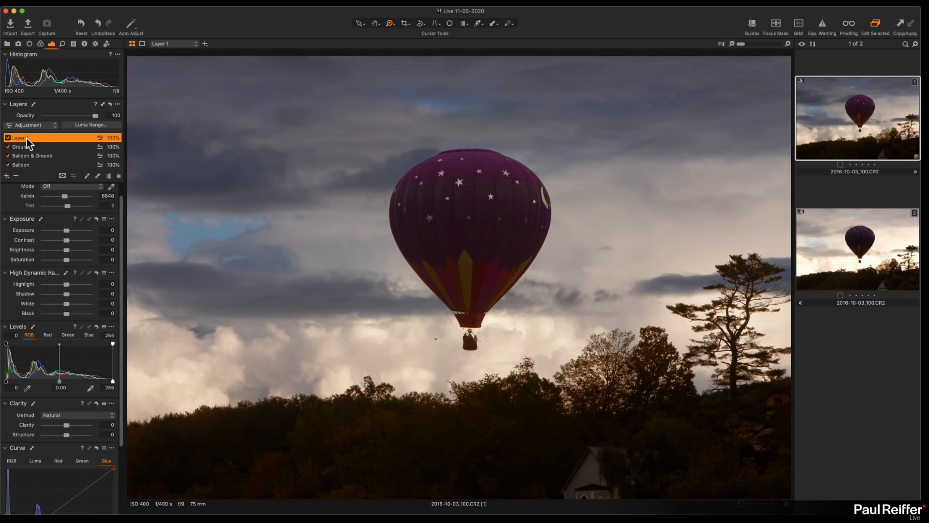
pyautogui.doubleClick(27, 138)
pyautogui.write('C')
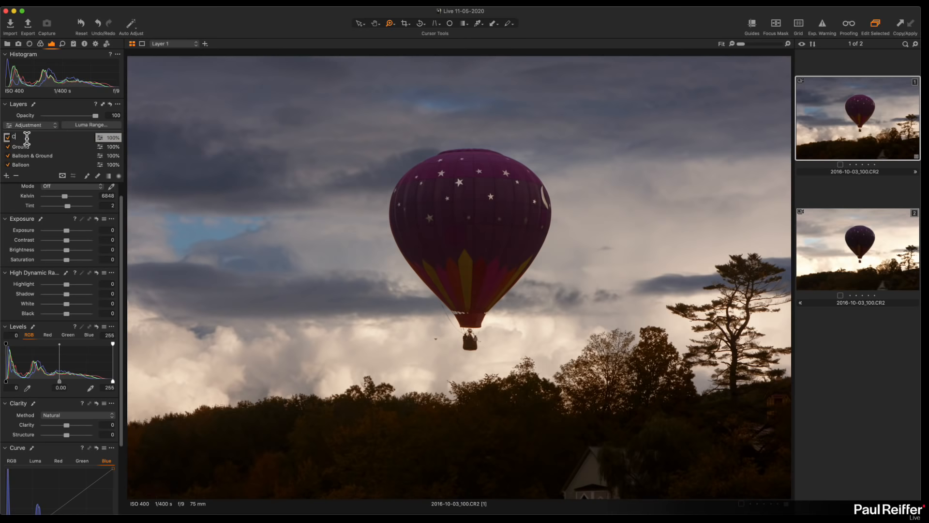
pyautogui.write('alrity')
pyautogui.press('Return')
pyautogui.click(74, 426)
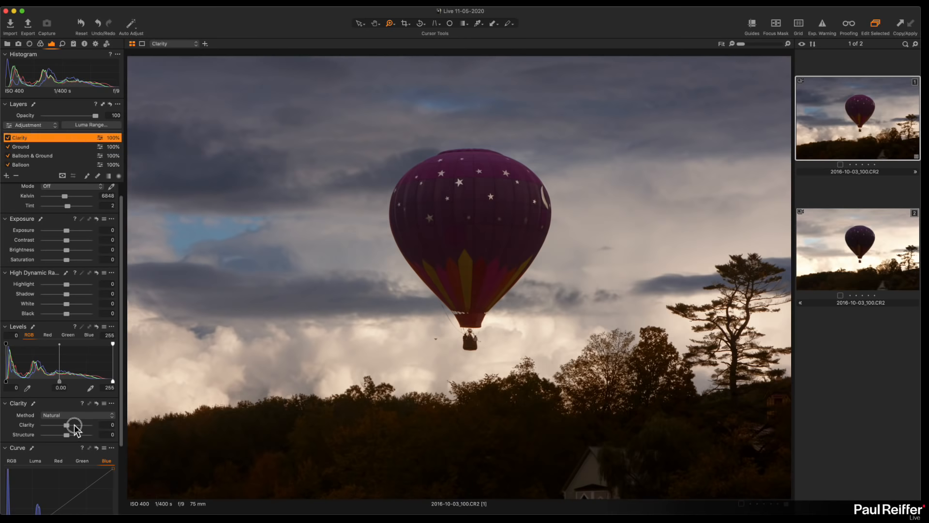
# Step: Compare the edited and unedited variants side by side, with both zoomed to 100% on the balloon
pyautogui.keyDown('super'); pyautogui.click(870, 247); pyautogui.keyUp('super')
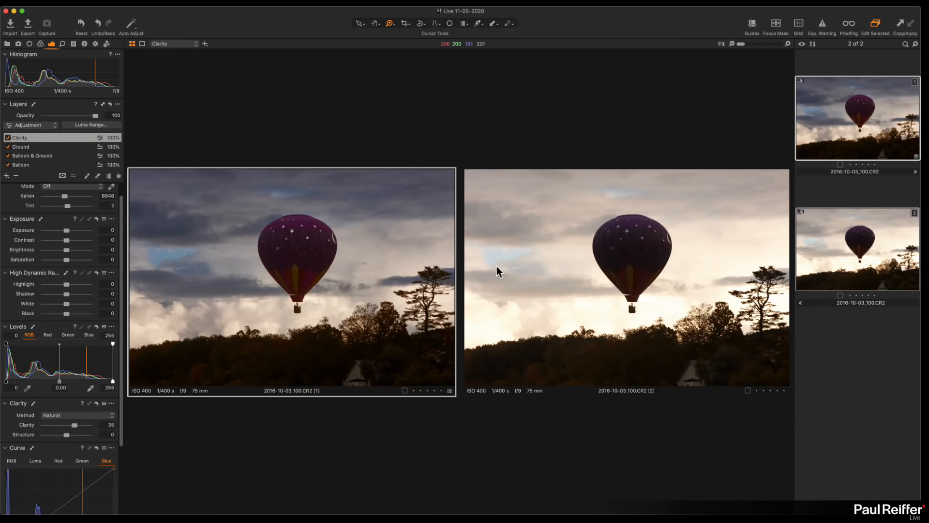
pyautogui.click(319, 263)
pyautogui.click(291, 266)
pyautogui.click(267, 260)
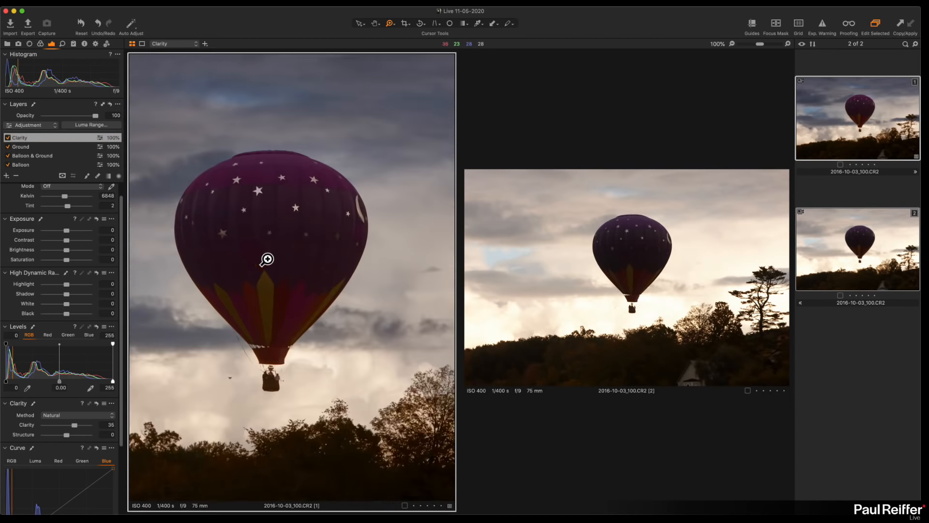
pyautogui.click(643, 259)
pyautogui.click(639, 268)
pyautogui.click(605, 259)
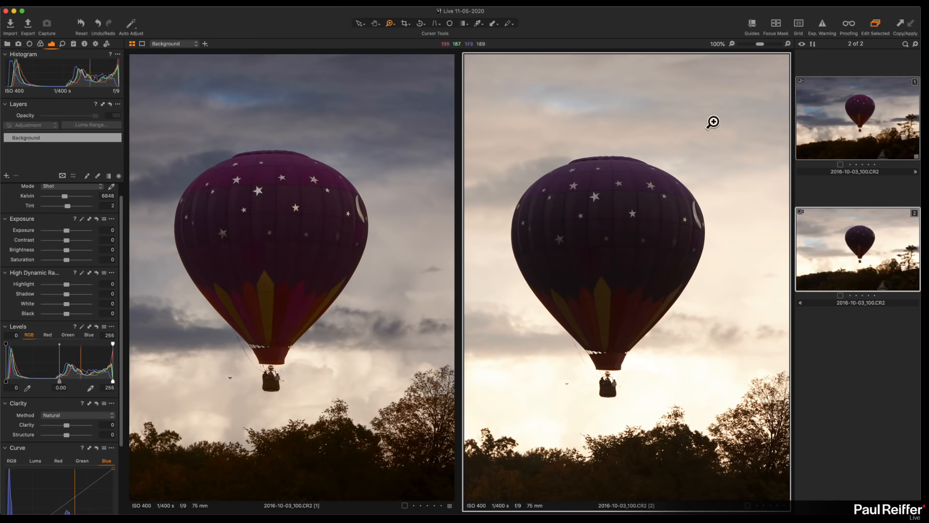
# Step: Inspect the Sky layer's mask on the edited variant with the Ground, Balloon & Ground and Balloon layers temporarily off
pyautogui.click(339, 126)
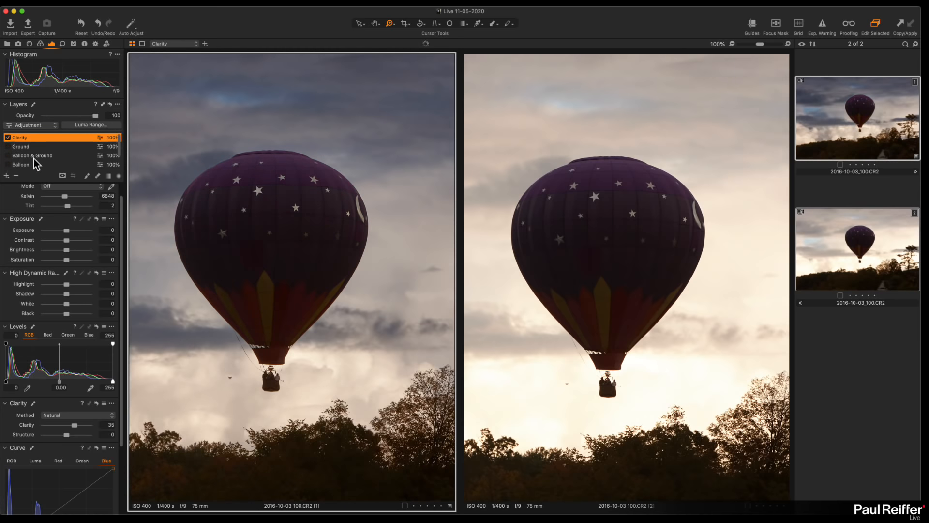
pyautogui.scroll(-1, 34, 159)
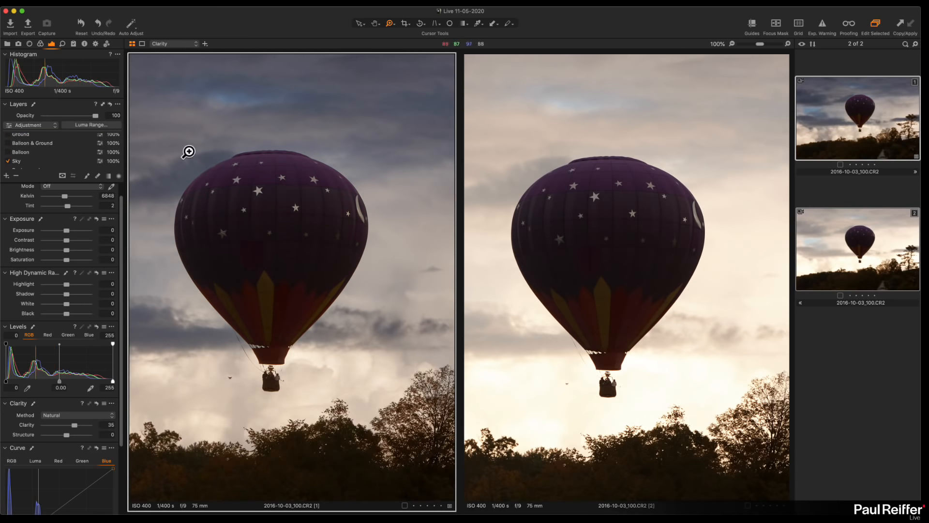
pyautogui.click(38, 162)
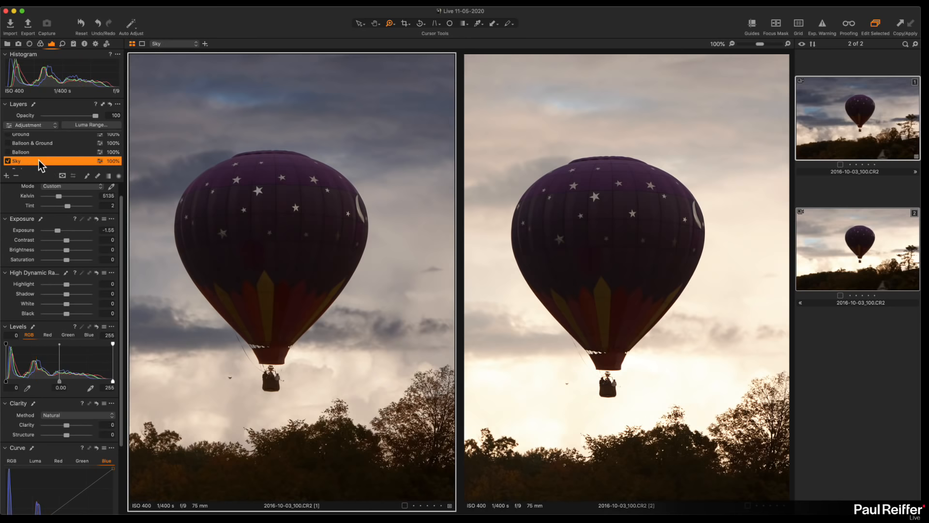
pyautogui.press('m')
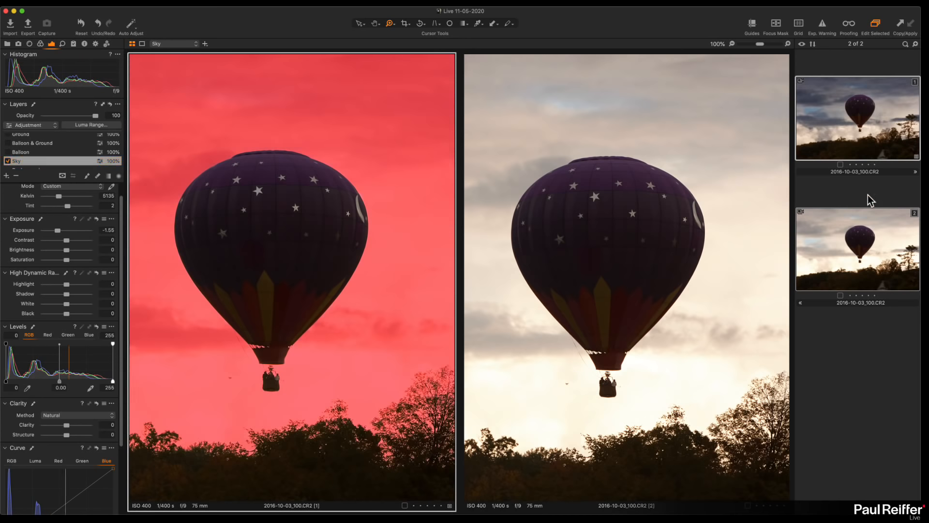
pyautogui.click(853, 122)
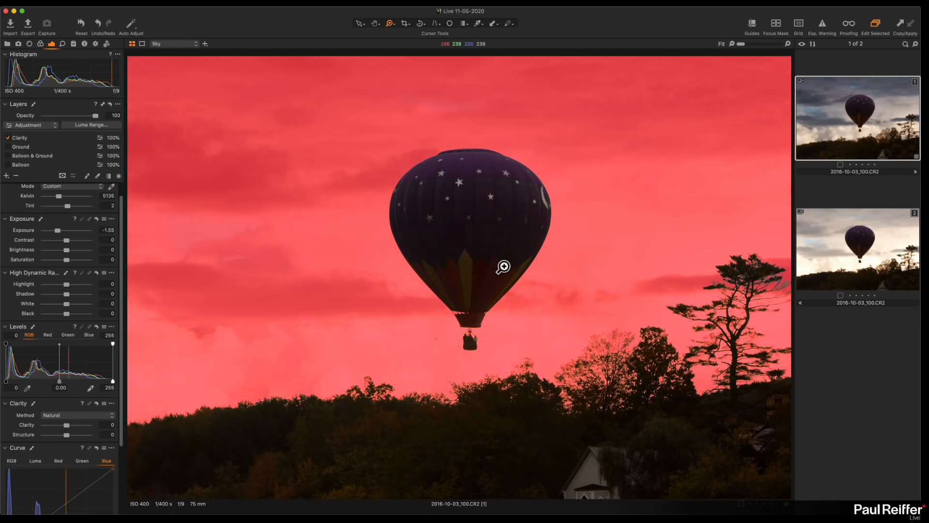
pyautogui.press('m')
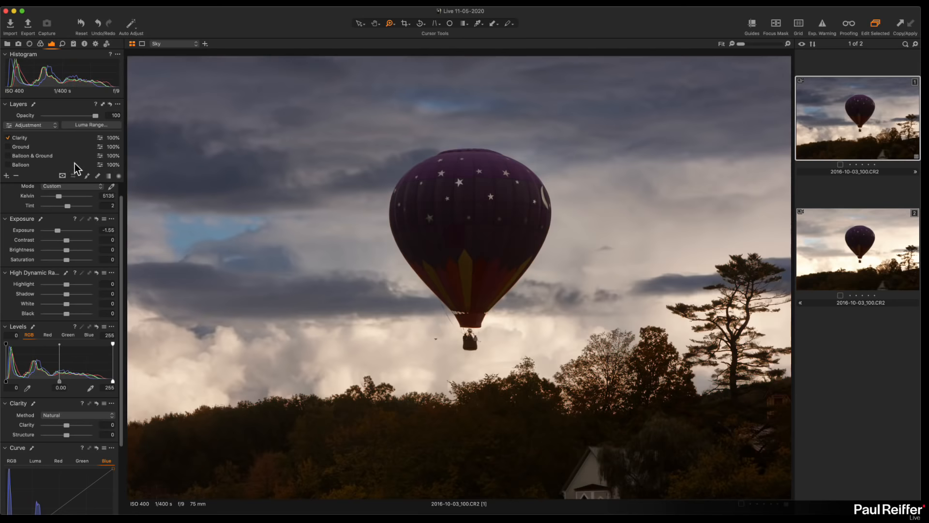
pyautogui.scroll(-1, 12, 166)
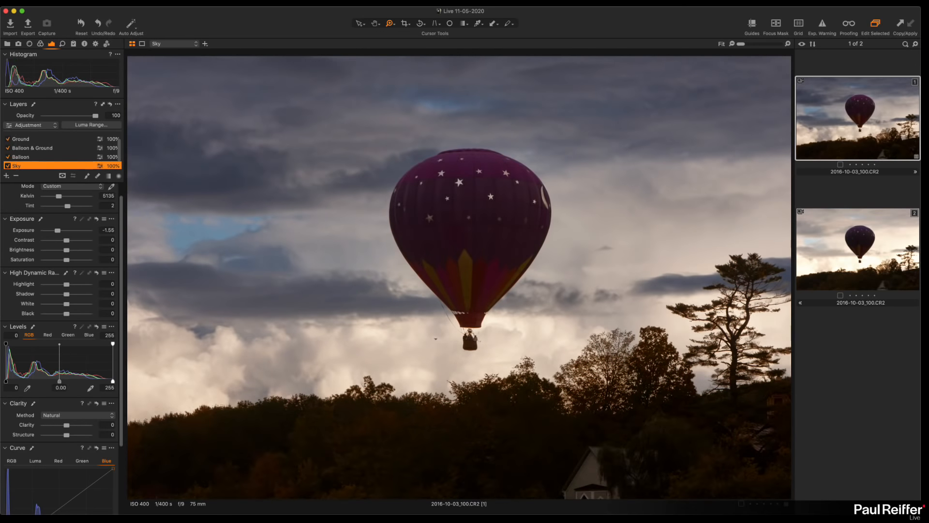
# Step: Check the two balloon variants one after the other and open the ceiling photo's collection
pyautogui.click(838, 215)
pyautogui.click(837, 129)
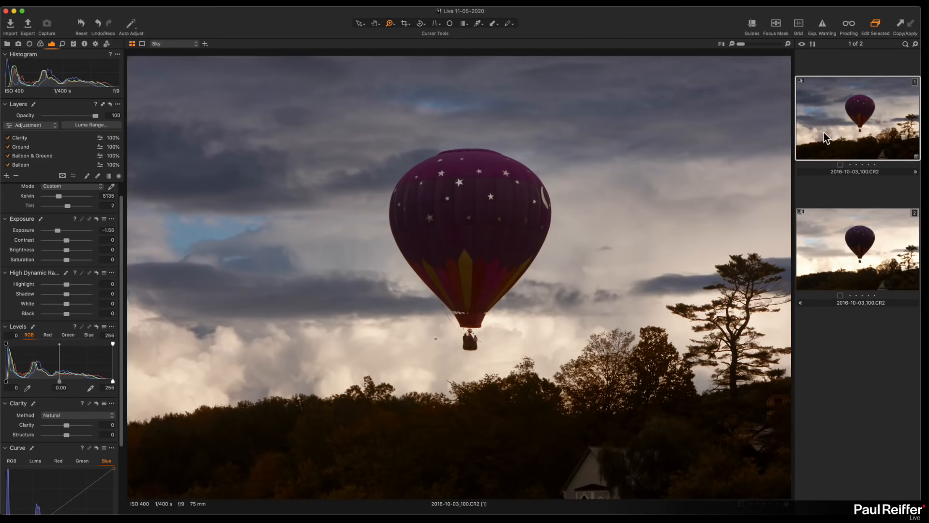
pyautogui.click(7, 44)
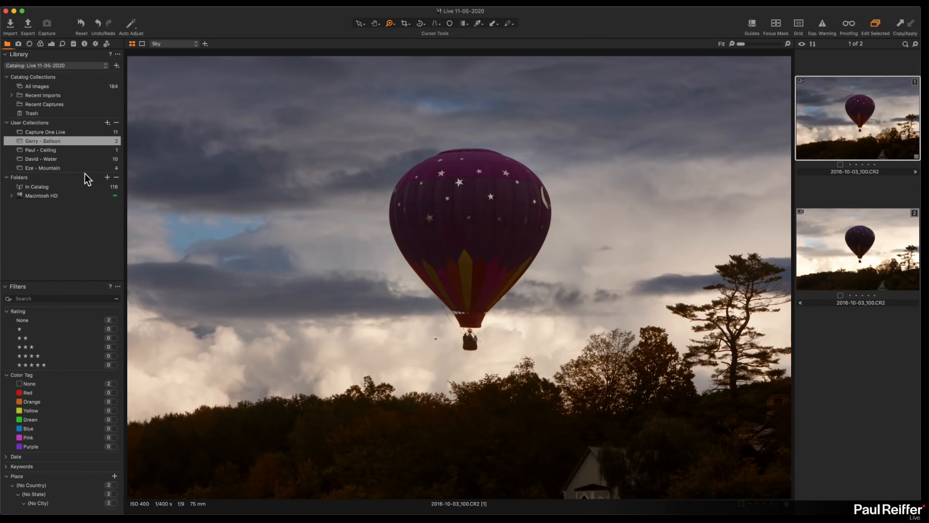
pyautogui.click(54, 150)
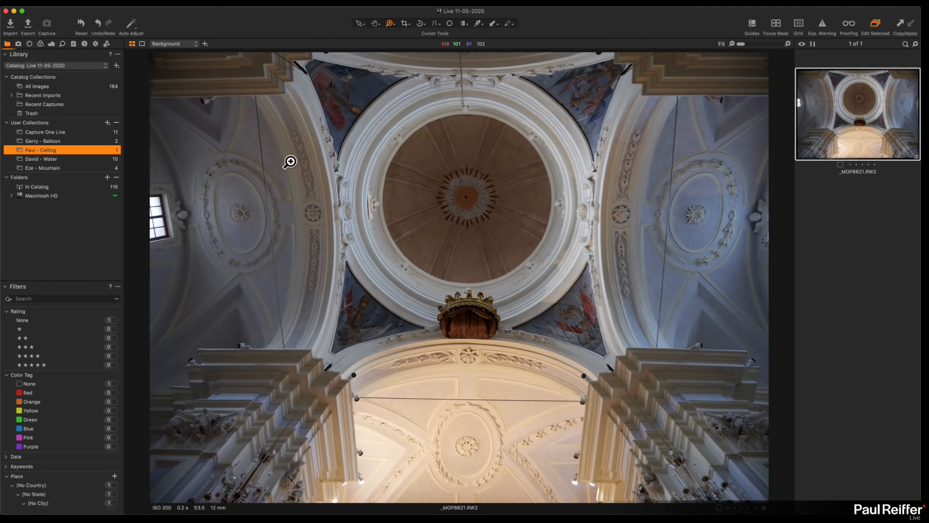
# Step: Turn on Diffraction Correction for the ceiling photo and show the guides over it
pyautogui.click(30, 44)
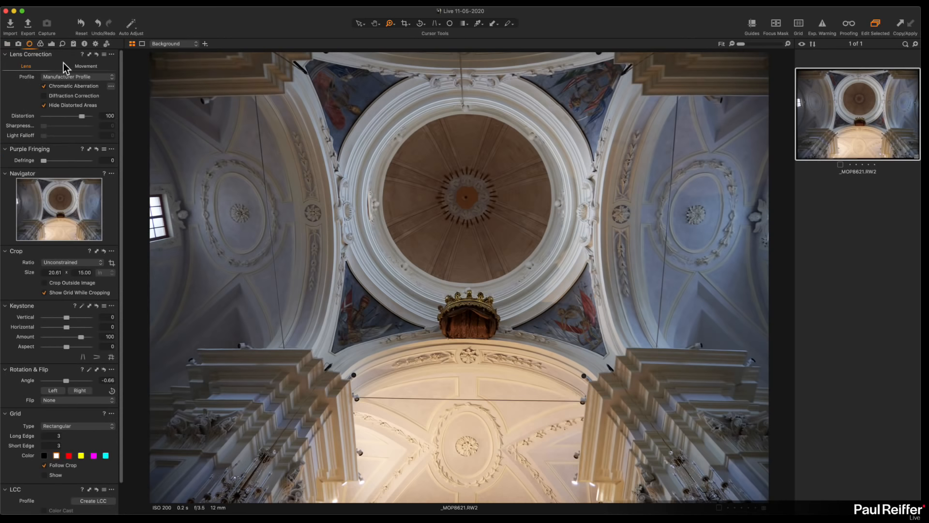
pyautogui.click(68, 96)
pyautogui.click(752, 28)
# Step: Check the Guides item among the toolbar customization options and leave the toolbar as it is
pyautogui.rightClick(730, 22)
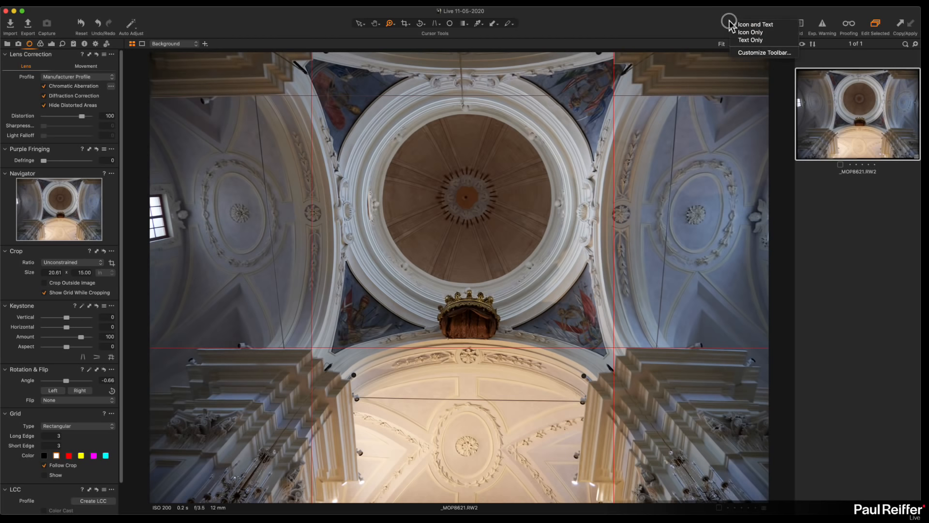
pyautogui.click(773, 52)
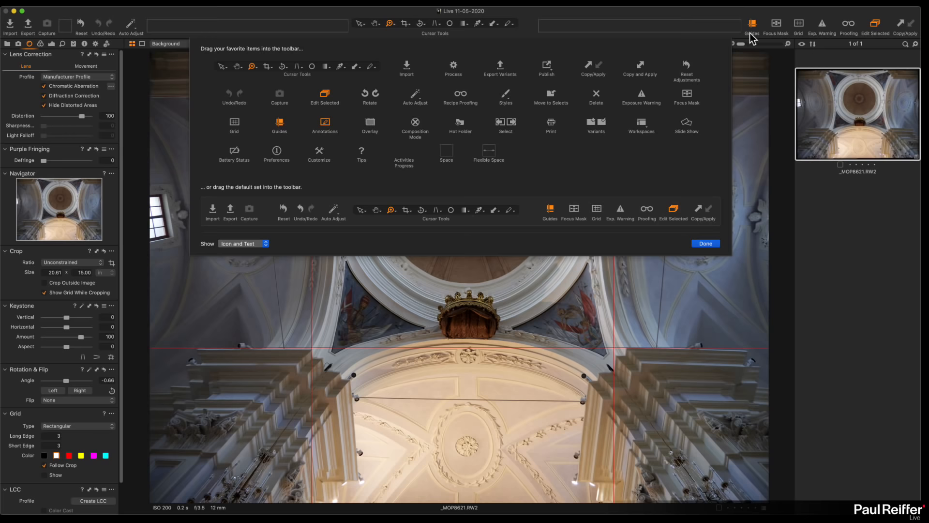
pyautogui.click(706, 244)
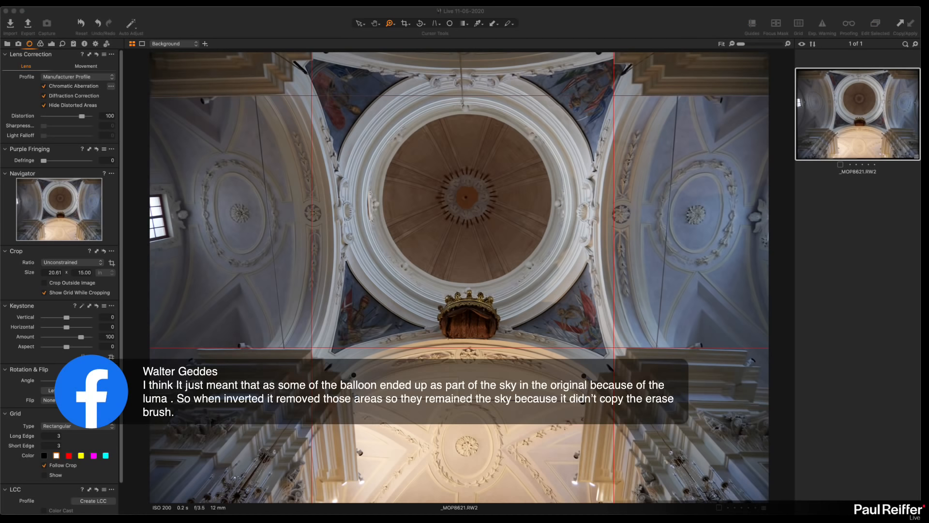
# Step: Revisit the edited balloon photo in its collection and return to the ceiling photo's collection
pyautogui.click(7, 43)
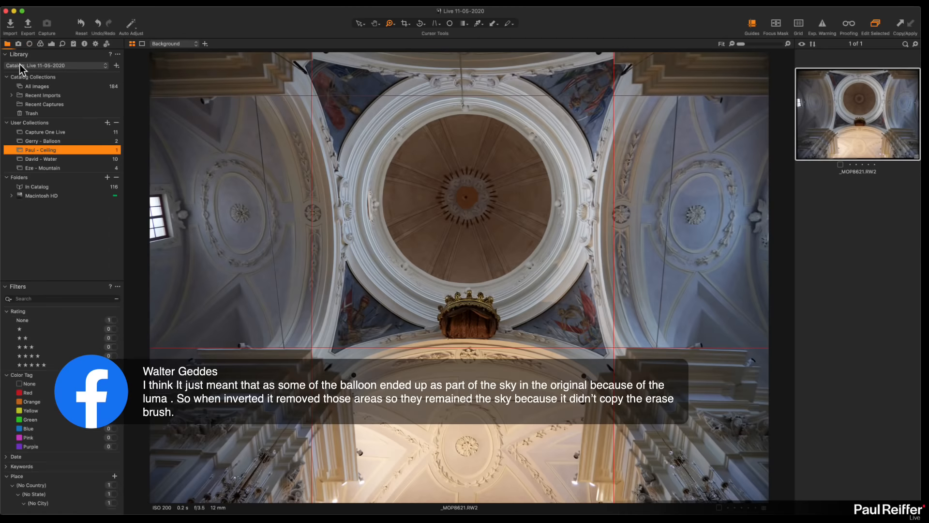
pyautogui.click(46, 141)
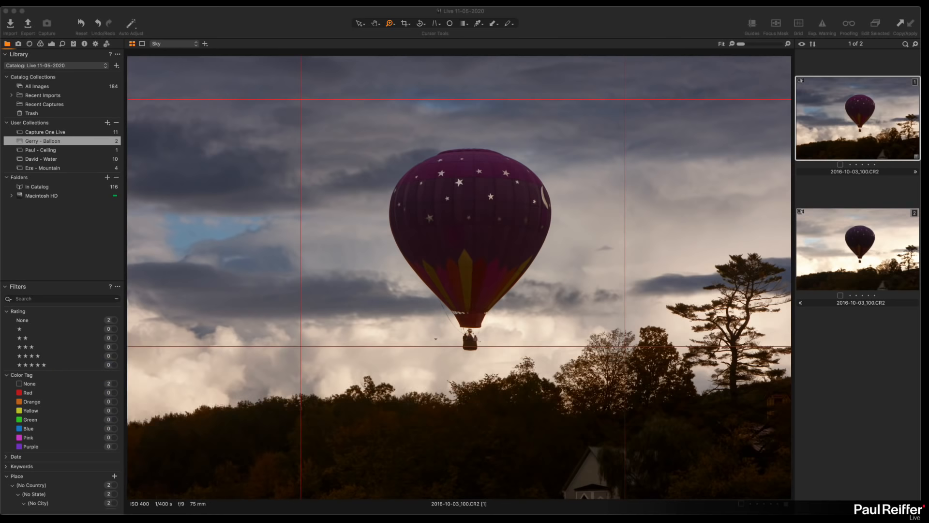
pyautogui.click(83, 150)
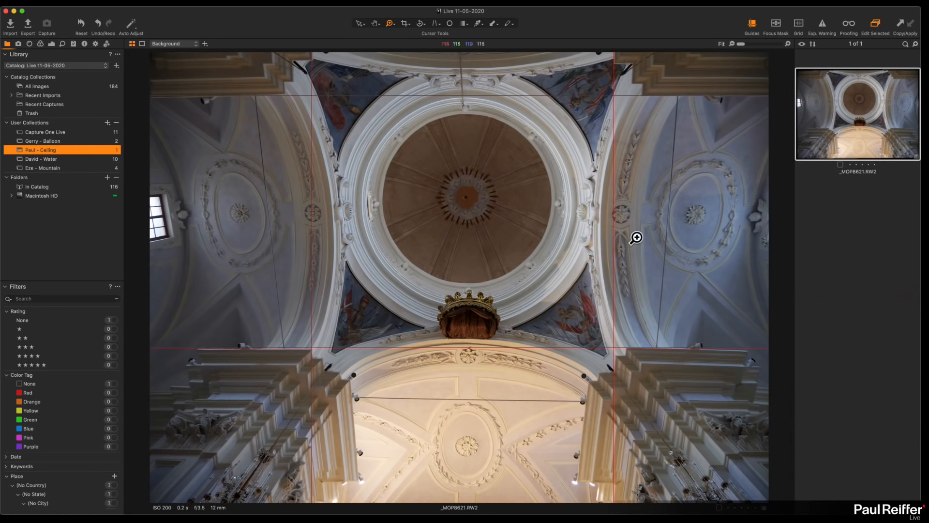
# Step: Toggle the grid on and off, and nudge the upper horizontal guide to the cornice edge above the dome
pyautogui.press('v')
pyautogui.click(798, 27)
pyautogui.click(798, 27)
pyautogui.moveTo(561, 96)
pyautogui.mouseDown()
pyautogui.moveTo(573, 183)
pyautogui.moveTo(554, 96)
pyautogui.mouseUp()
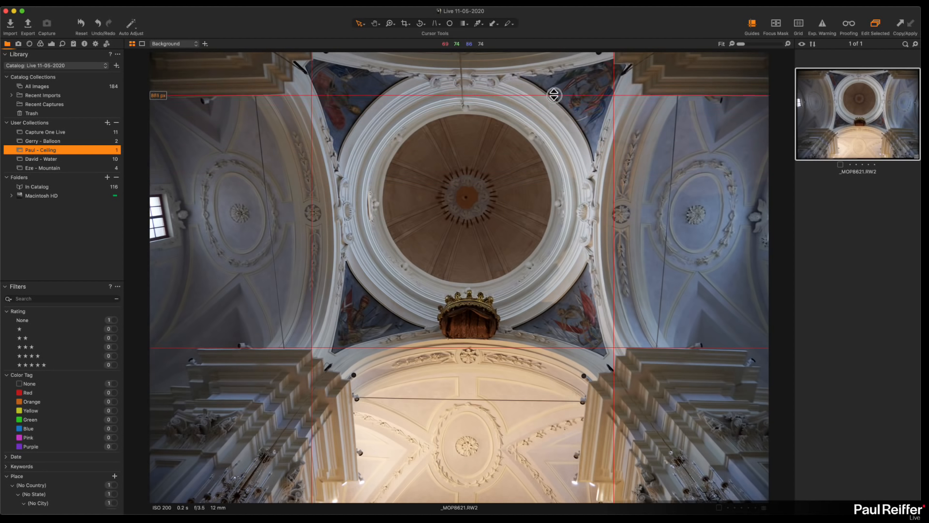
# Step: Set the ceiling photo's lens Distortion correction to 75
pyautogui.click(30, 44)
pyautogui.moveTo(82, 116); pyautogui.dragTo(54, 121)
pyautogui.moveTo(62, 119); pyautogui.dragTo(73, 121)
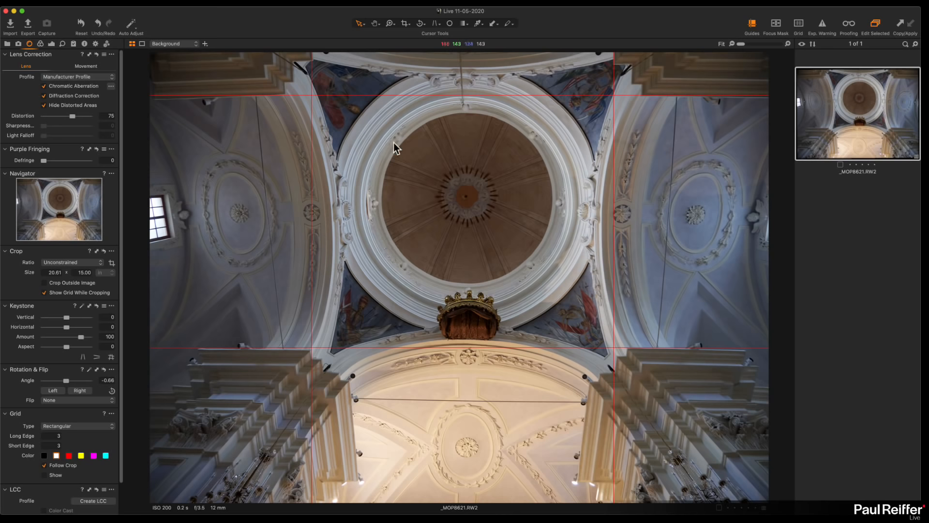
# Step: Apply a full Keystone correction using the four fixtures around the dome as corner points, and hide the guides
pyautogui.click(439, 24)
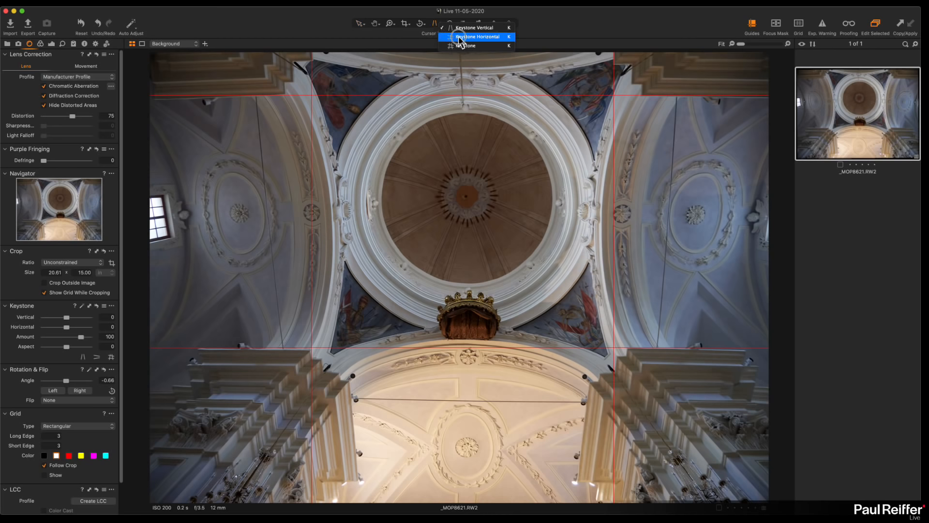
pyautogui.click(468, 45)
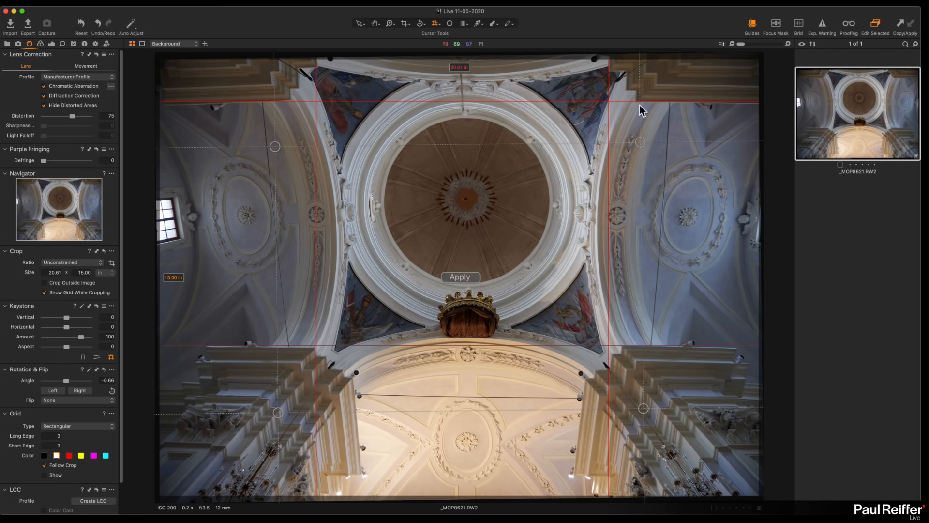
pyautogui.moveTo(639, 140); pyautogui.dragTo(627, 70)
pyautogui.moveTo(276, 146); pyautogui.dragTo(298, 68)
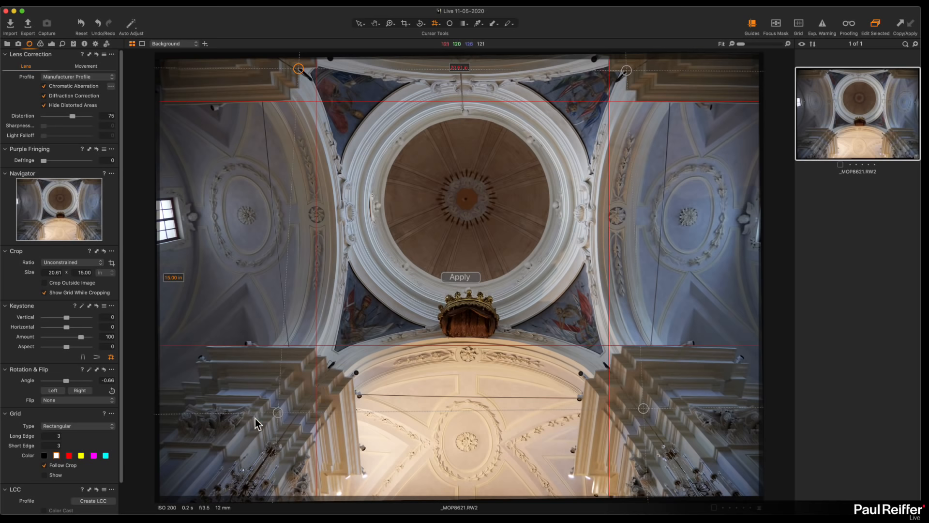
pyautogui.moveTo(278, 413); pyautogui.dragTo(327, 368)
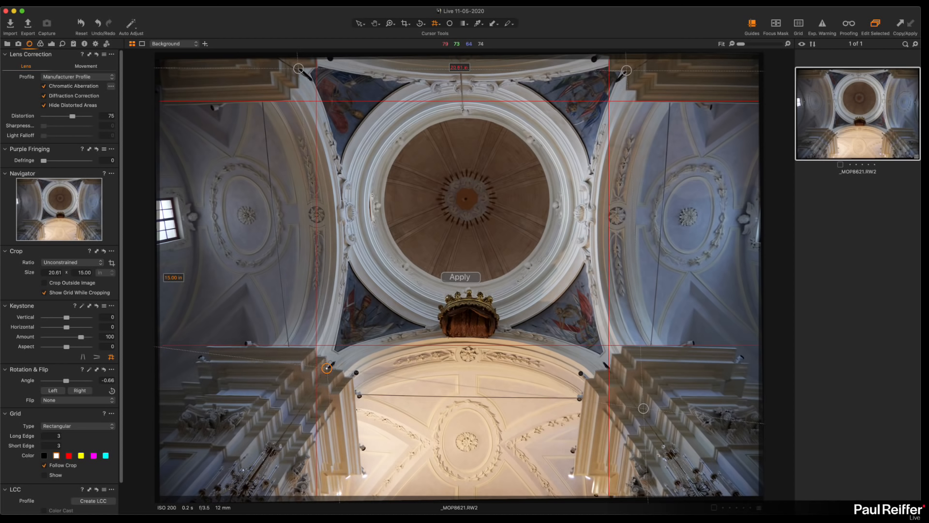
pyautogui.moveTo(644, 408); pyautogui.dragTo(609, 370)
pyautogui.click(470, 280)
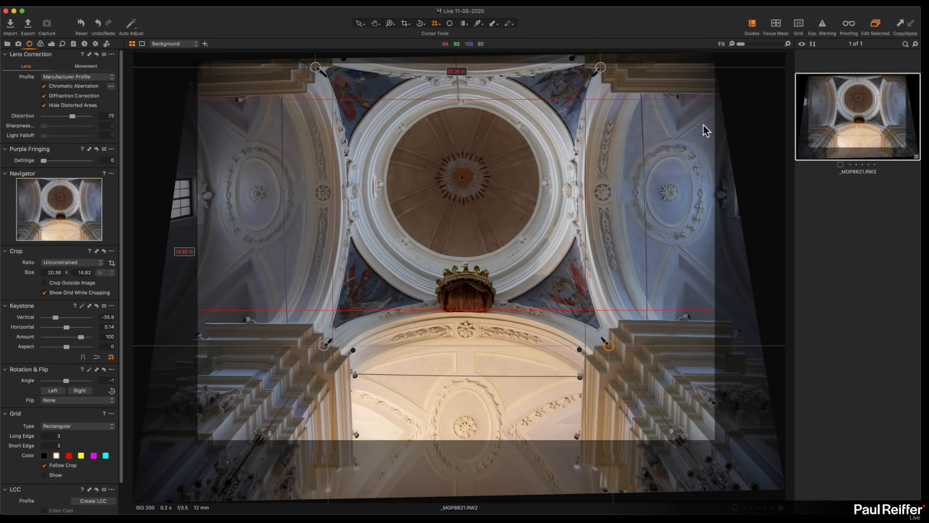
pyautogui.click(752, 24)
pyautogui.click(359, 23)
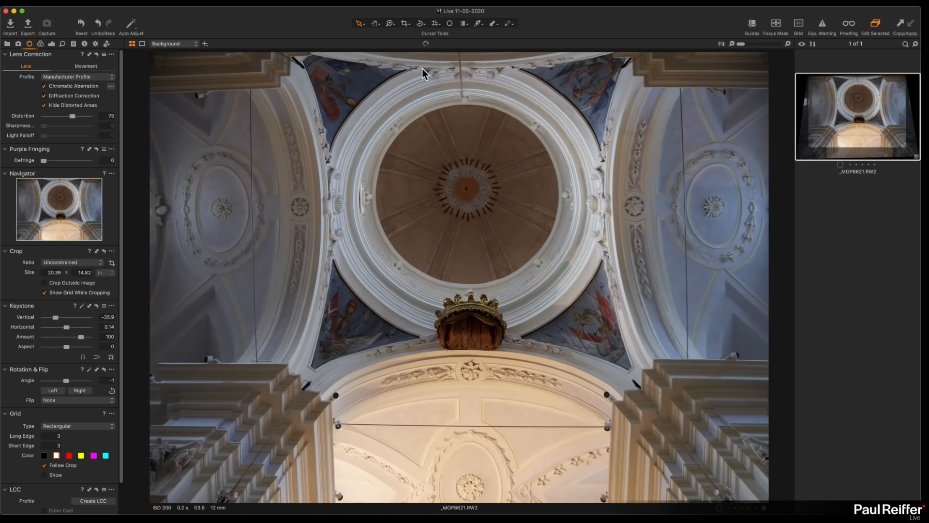
# Step: Show the guides again and realign the two horizontal and two vertical guides with the corrected ceiling architecture
pyautogui.click(746, 26)
pyautogui.moveTo(482, 95); pyautogui.dragTo(483, 88)
pyautogui.moveTo(329, 348); pyautogui.dragTo(326, 361)
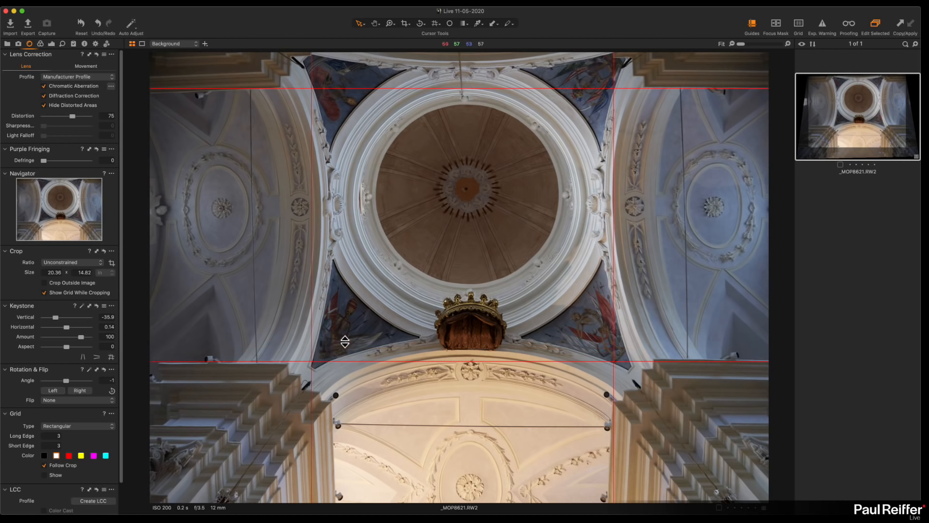
pyautogui.moveTo(311, 263); pyautogui.dragTo(283, 263)
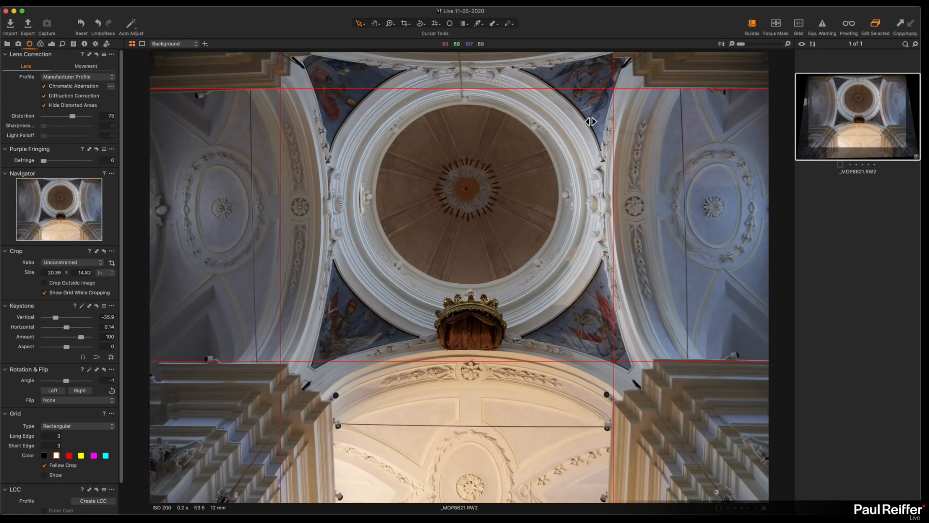
pyautogui.moveTo(613, 118); pyautogui.dragTo(643, 119)
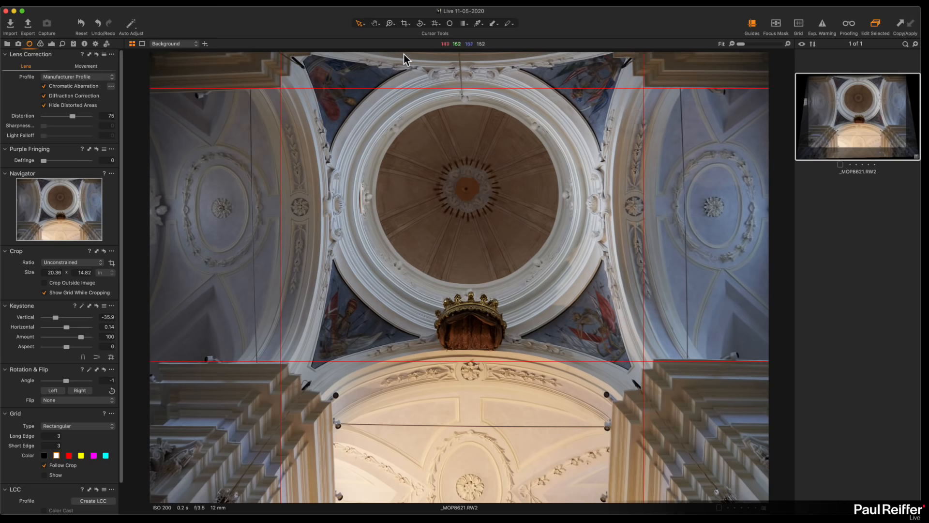
# Step: Try moving the two lower Keystone points outward onto the cornices and reapplying the correction to the ceiling photo
pyautogui.click(434, 23)
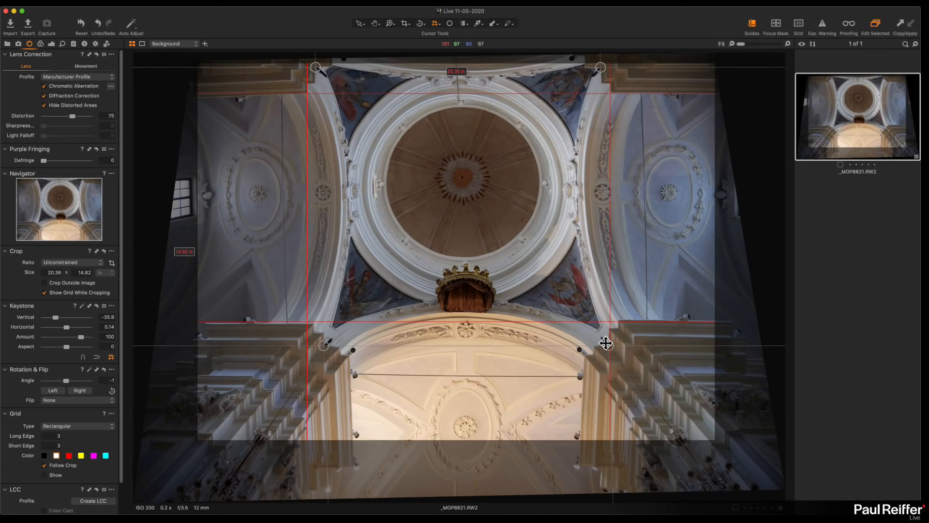
pyautogui.moveTo(607, 344); pyautogui.dragTo(621, 346)
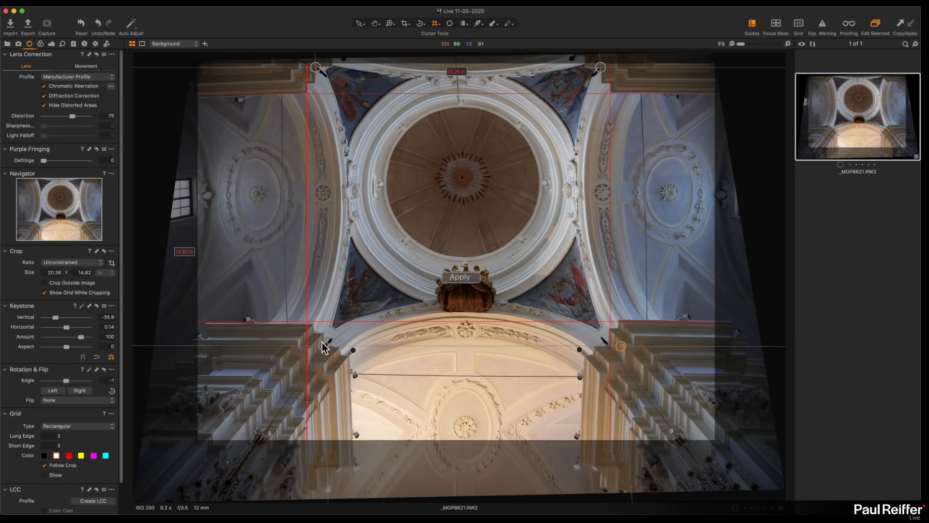
pyautogui.moveTo(322, 345); pyautogui.dragTo(310, 343)
pyautogui.click(463, 277)
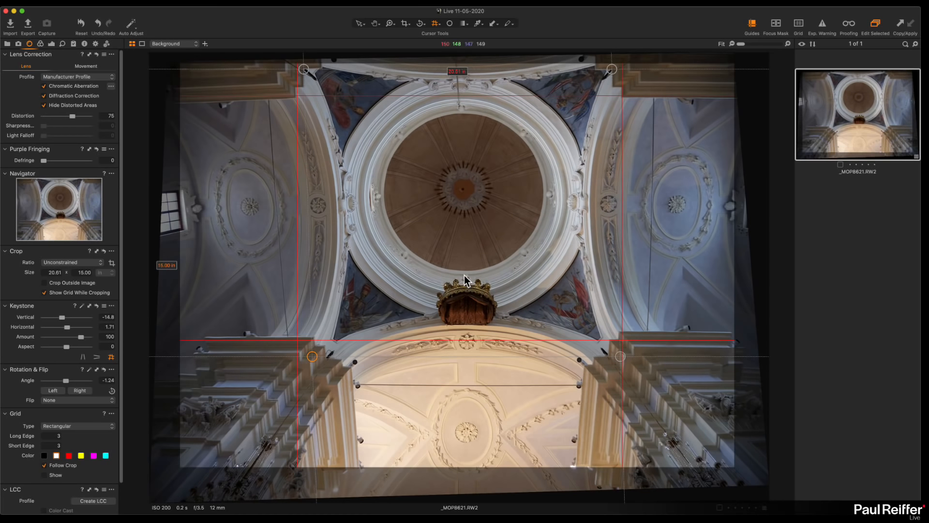
pyautogui.moveTo(621, 359); pyautogui.dragTo(617, 357)
pyautogui.moveTo(312, 357); pyautogui.dragTo(313, 357)
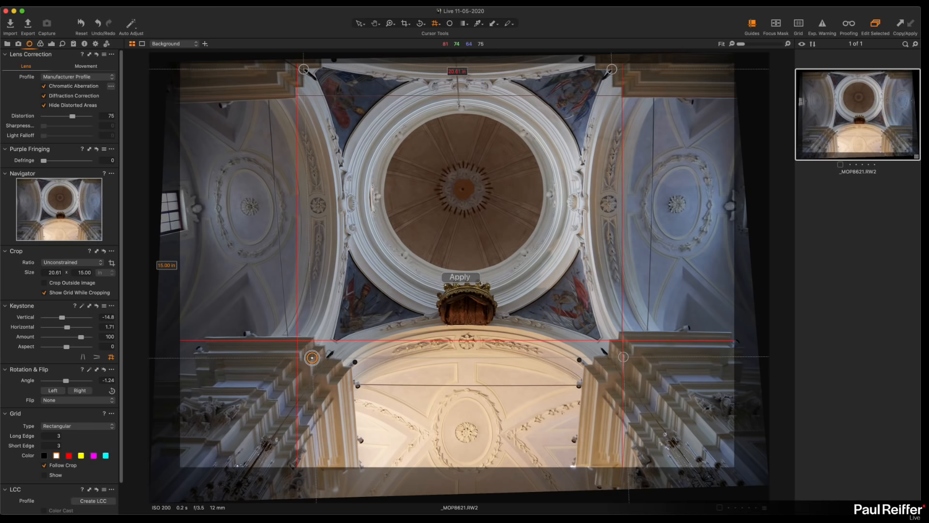
pyautogui.click(459, 277)
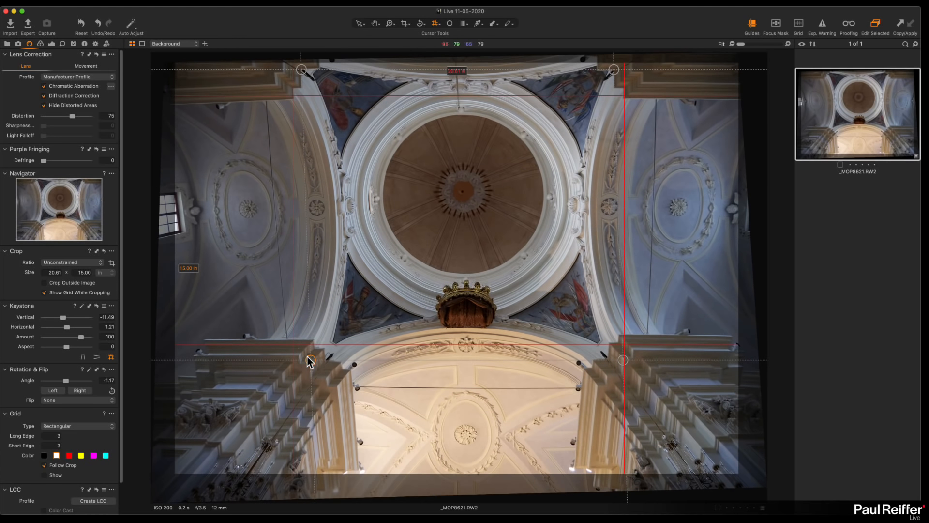
# Step: Bring the two lower Keystone points back inward onto the fixtures below the dome, reapplying the correction after each adjustment
pyautogui.moveTo(310, 360); pyautogui.dragTo(330, 358)
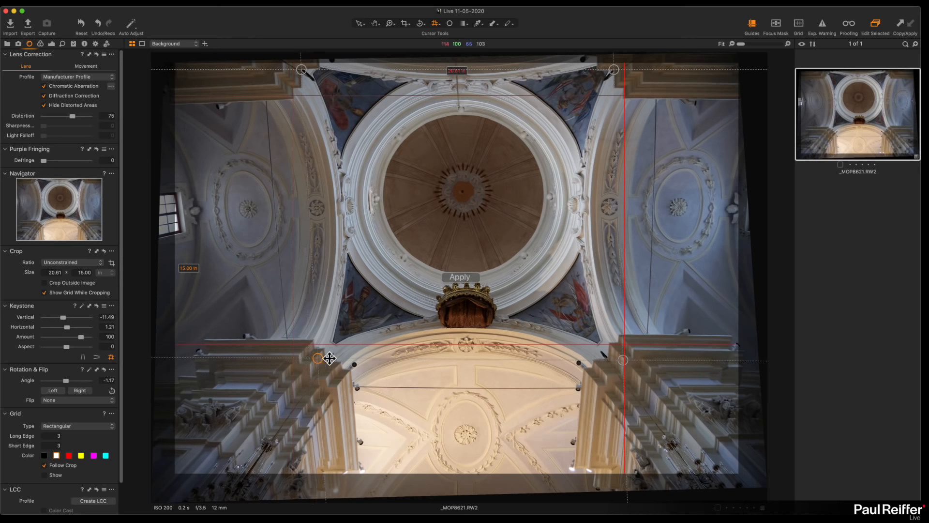
pyautogui.moveTo(622, 360); pyautogui.dragTo(617, 359)
pyautogui.click(458, 277)
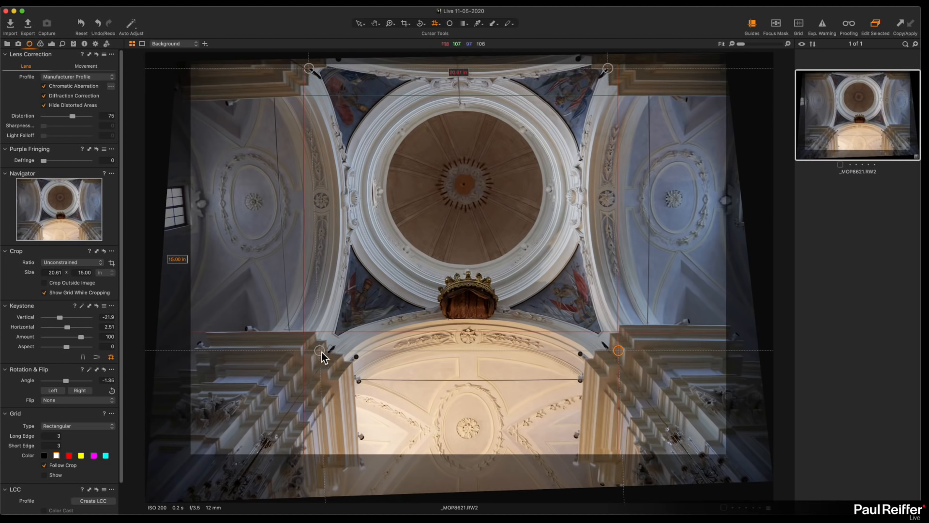
pyautogui.moveTo(319, 350); pyautogui.dragTo(329, 350)
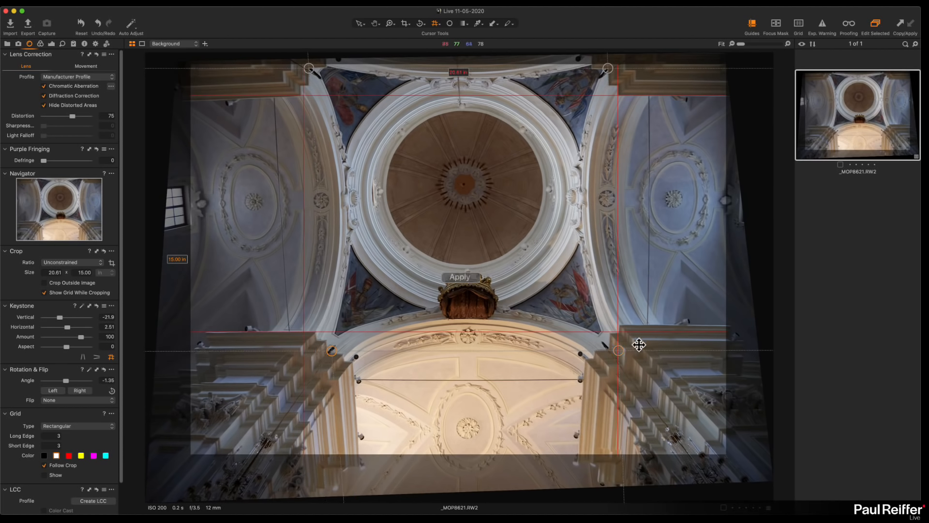
pyautogui.moveTo(618, 349); pyautogui.dragTo(606, 350)
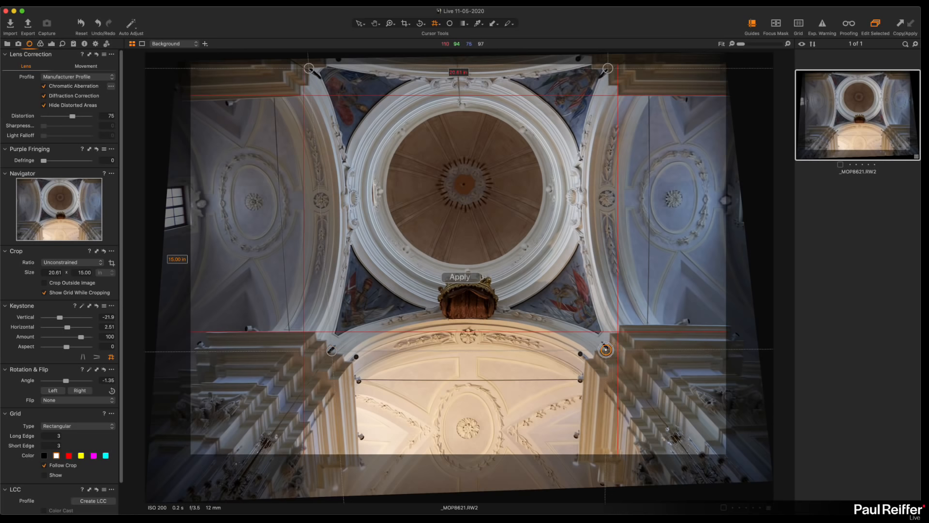
pyautogui.click(466, 277)
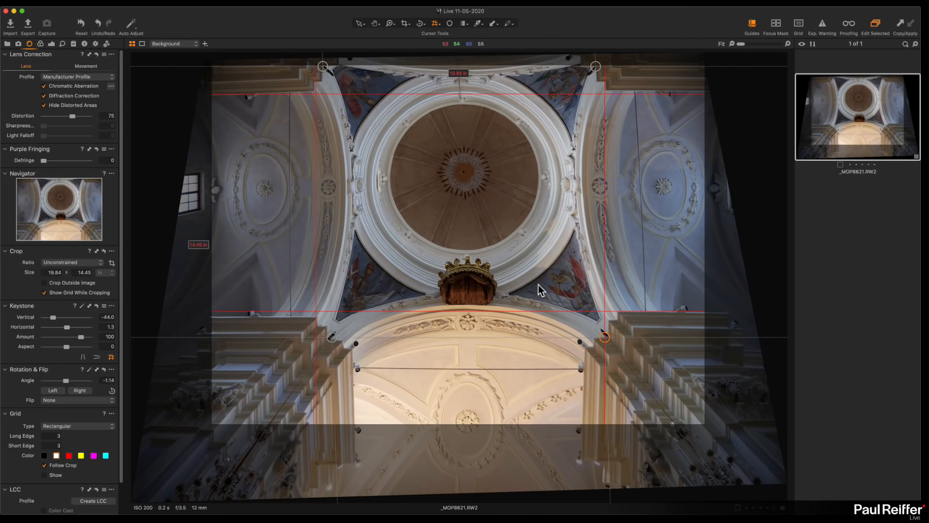
# Step: Straighten the photo along the cornice tops below the dome, and reapply Keystone with the lower-right point moved outward
pyautogui.click(420, 25)
pyautogui.moveTo(215, 315)
pyautogui.mouseDown()
pyautogui.moveTo(527, 304)
pyautogui.moveTo(721, 311)
pyautogui.mouseUp()
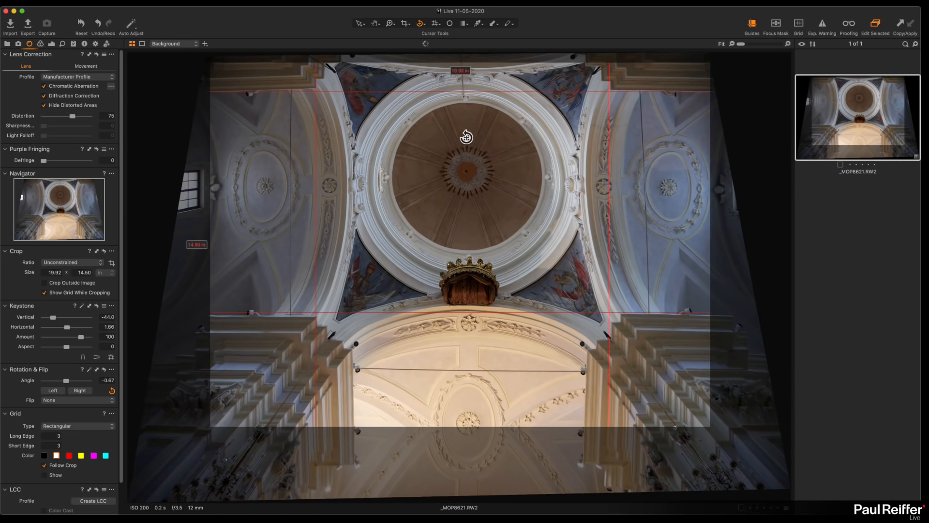
pyautogui.click(435, 29)
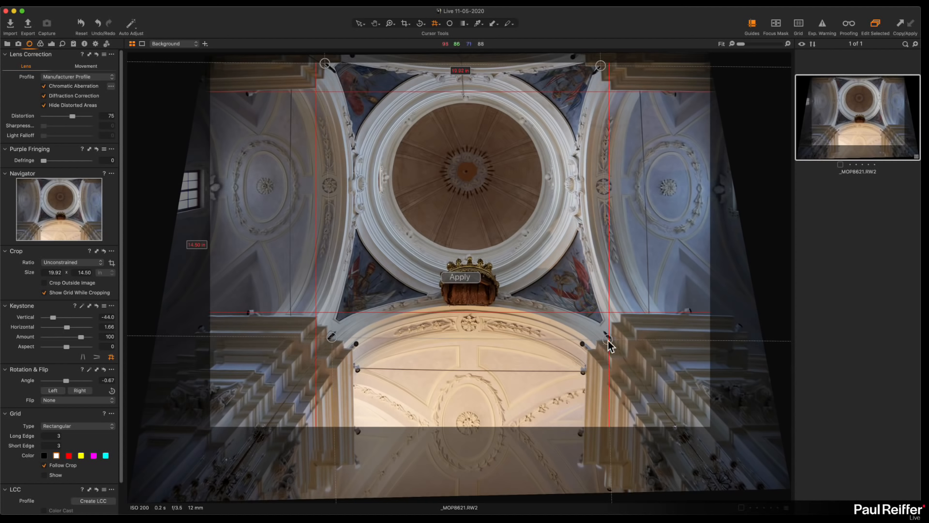
pyautogui.moveTo(607, 337); pyautogui.dragTo(608, 341)
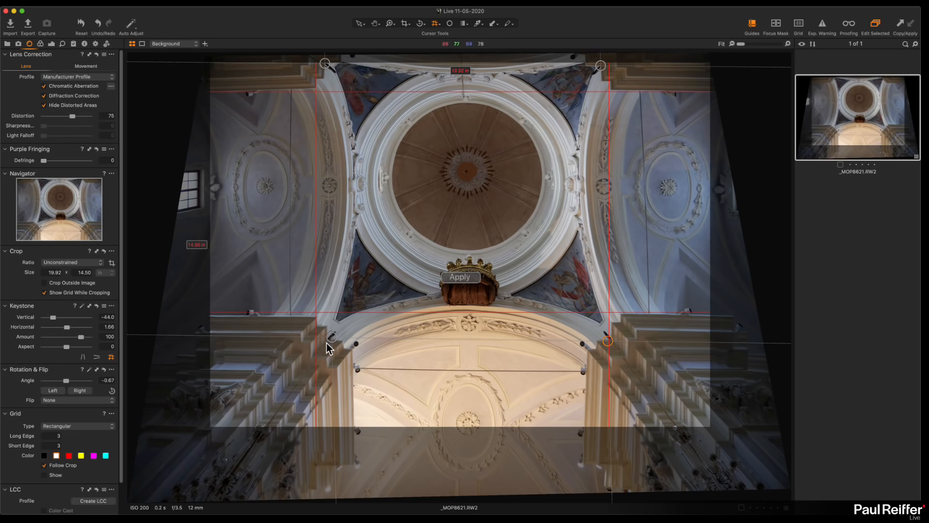
pyautogui.moveTo(608, 340); pyautogui.dragTo(632, 350)
pyautogui.click(460, 276)
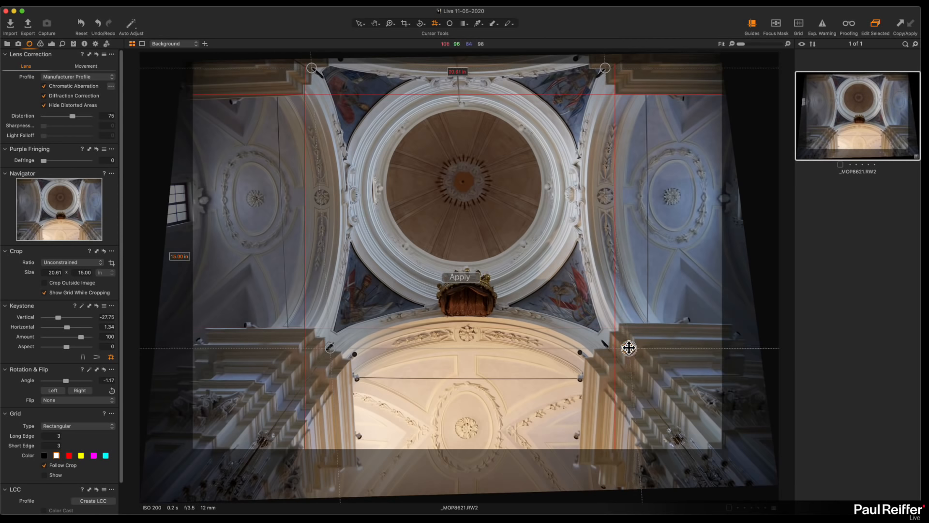
pyautogui.click(461, 277)
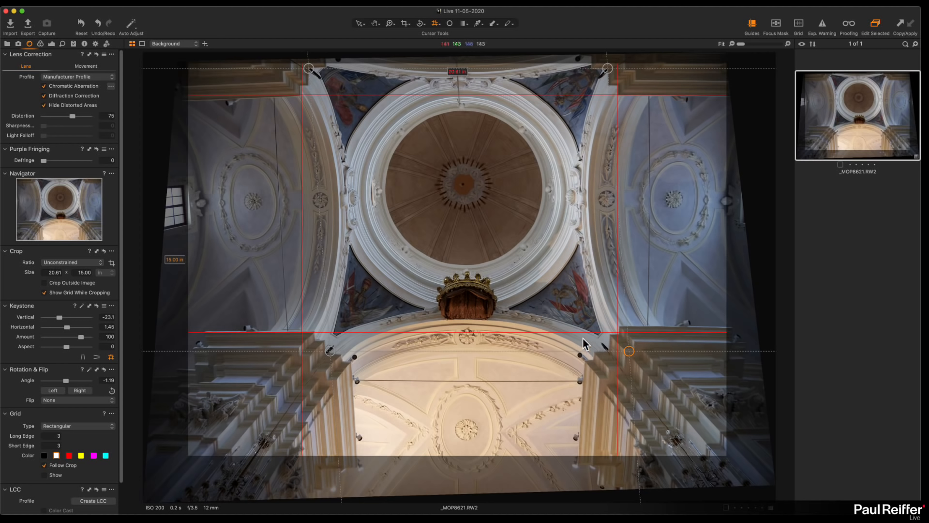
# Step: Fine-tune the height of the lower-right Keystone point on the cornice, reapplying the correction after each adjustment
pyautogui.moveTo(629, 351); pyautogui.dragTo(630, 343)
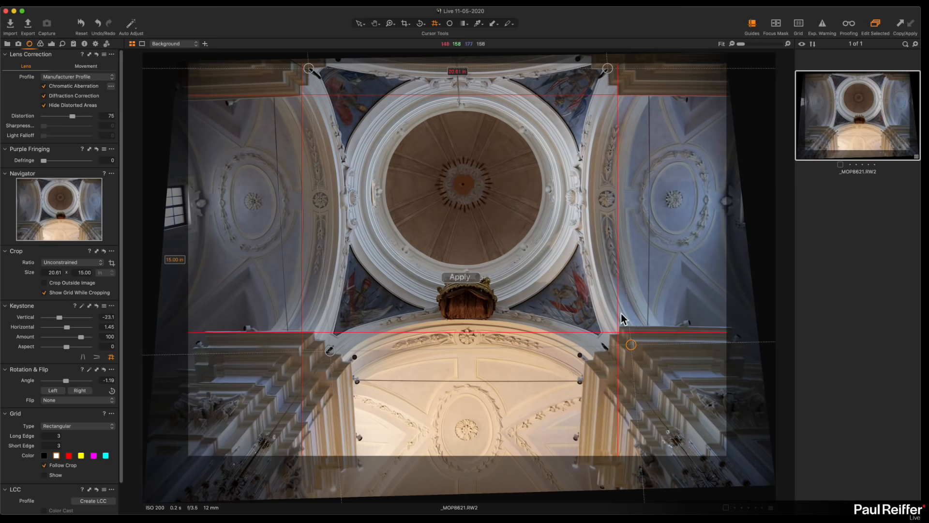
pyautogui.click(476, 279)
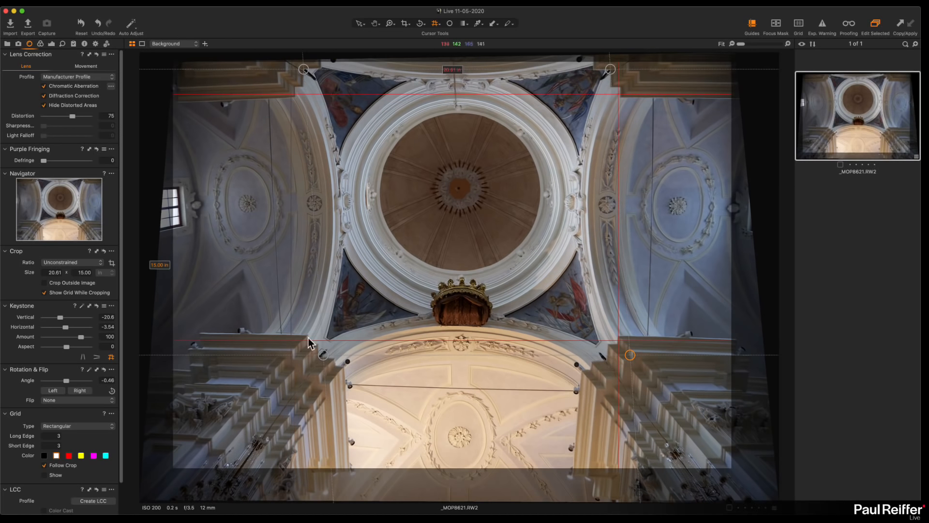
pyautogui.click(628, 354)
pyautogui.moveTo(627, 354); pyautogui.dragTo(628, 356)
pyautogui.click(455, 280)
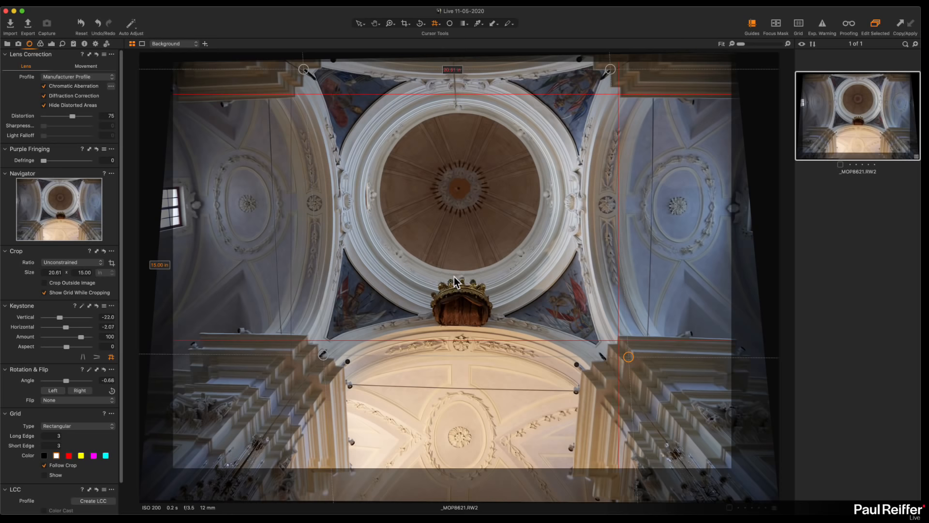
# Step: Nudge the upper-left Keystone point and reapply until Vertical is about -22 and Horizontal about -1.13, and leave the Keystone tool
pyautogui.moveTo(304, 68); pyautogui.dragTo(305, 72)
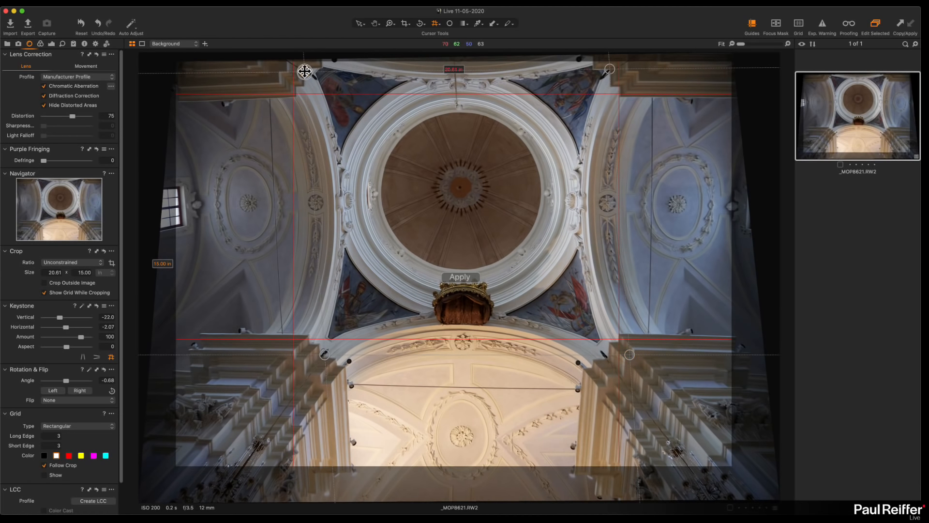
pyautogui.click(460, 280)
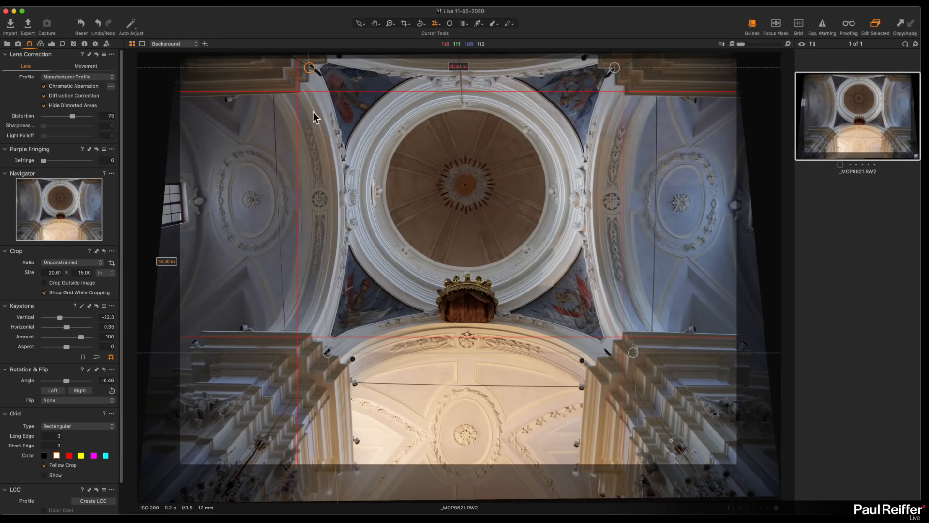
pyautogui.moveTo(310, 70); pyautogui.dragTo(309, 67)
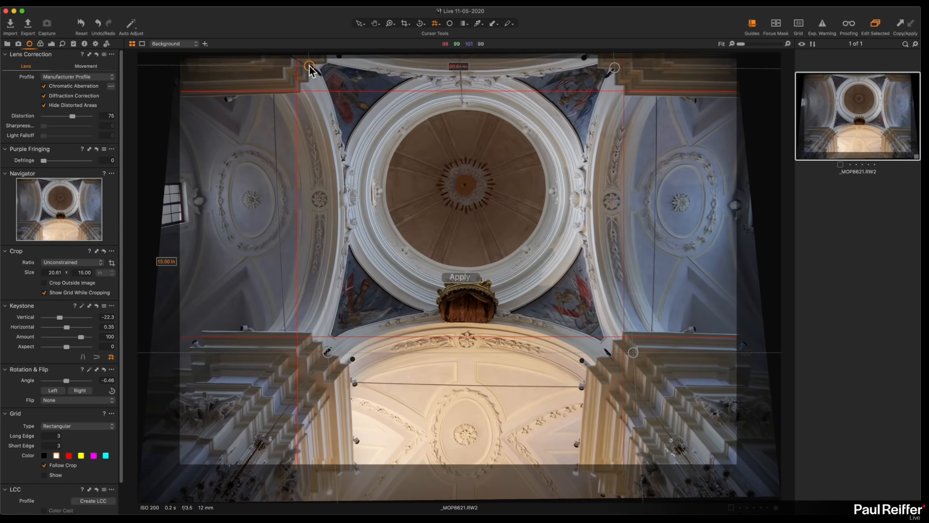
pyautogui.click(471, 279)
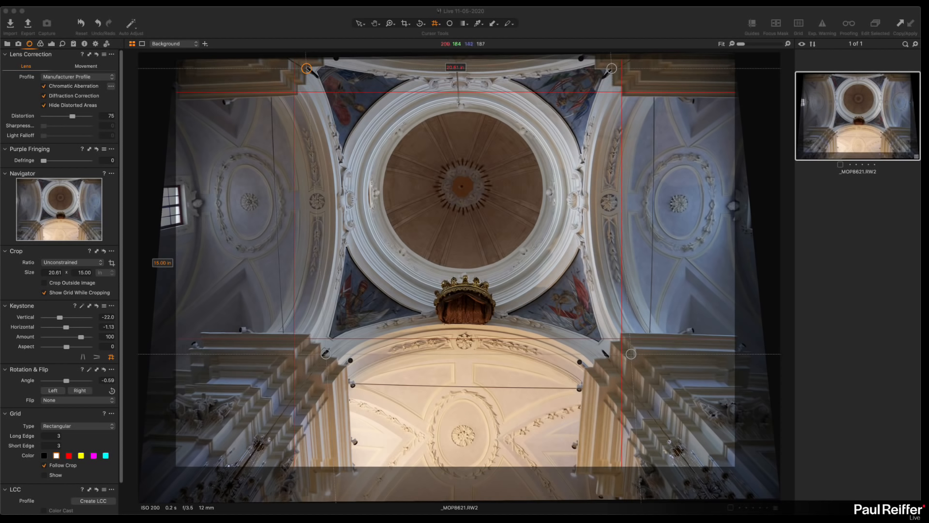
pyautogui.click(359, 23)
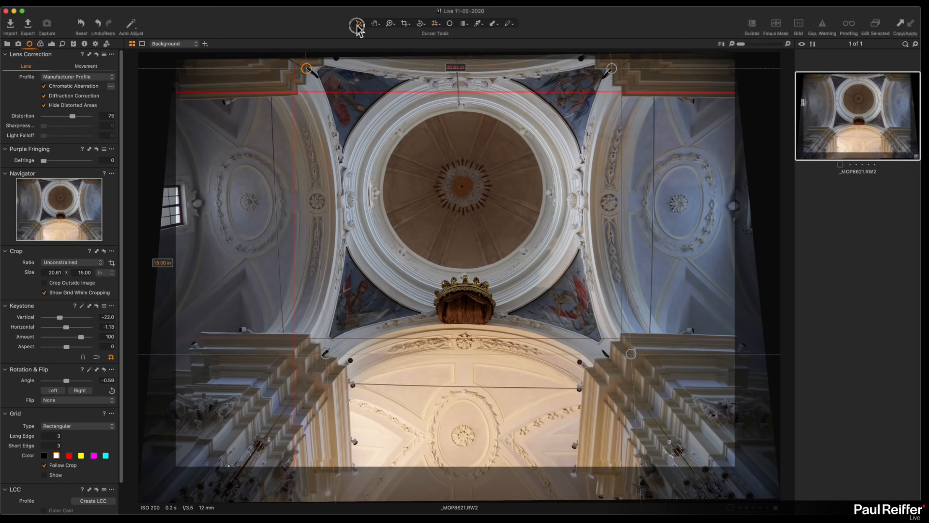
# Step: Check the tie rod with the lower horizontal guide, return the guide to the cornice tops, and set lens Distortion to 120
pyautogui.moveTo(499, 363); pyautogui.dragTo(508, 411)
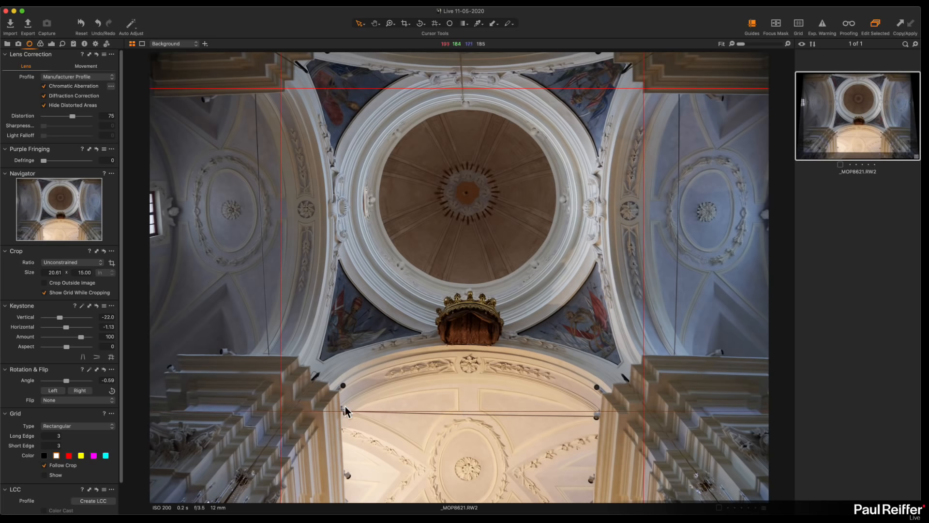
pyautogui.moveTo(564, 412); pyautogui.dragTo(565, 357)
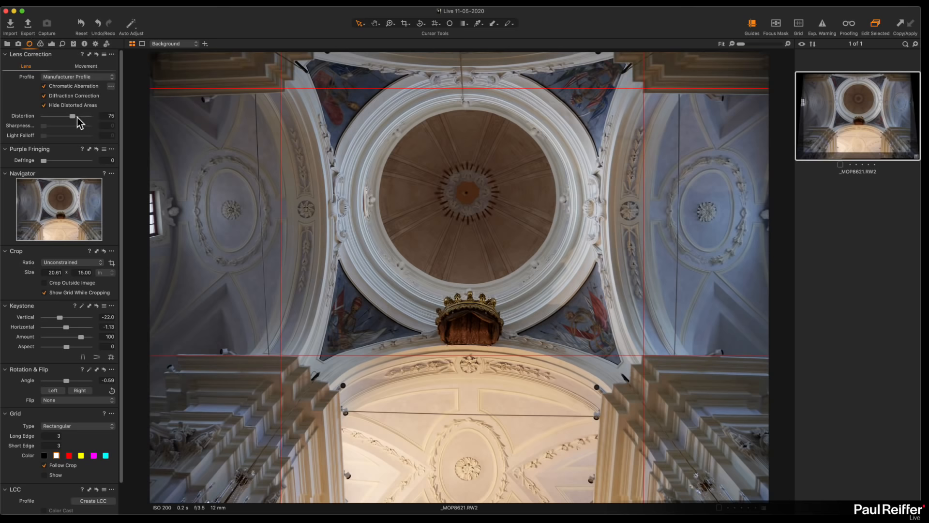
pyautogui.moveTo(73, 116); pyautogui.dragTo(90, 118)
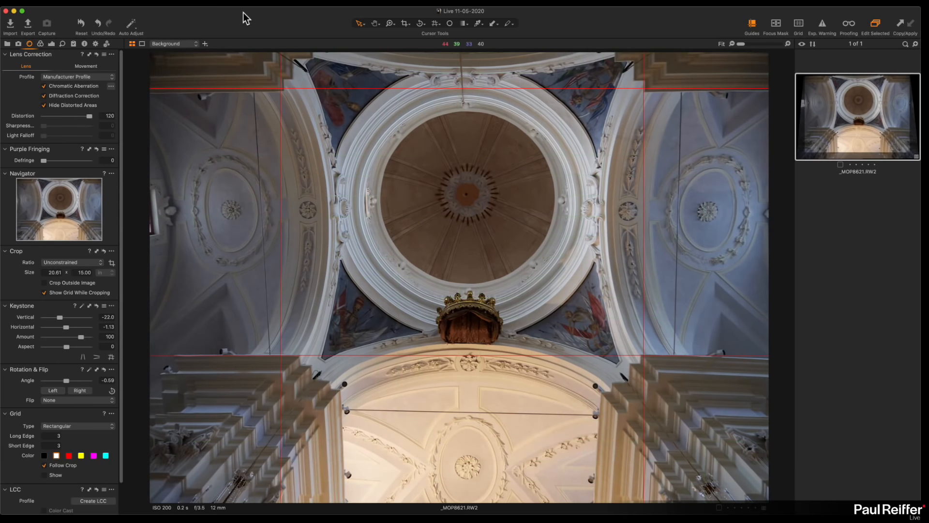
# Step: Extend the crop down to include more of the lower vault and even out its sides, to 18.90 × 15.00 in
pyautogui.click(376, 24)
pyautogui.click(405, 26)
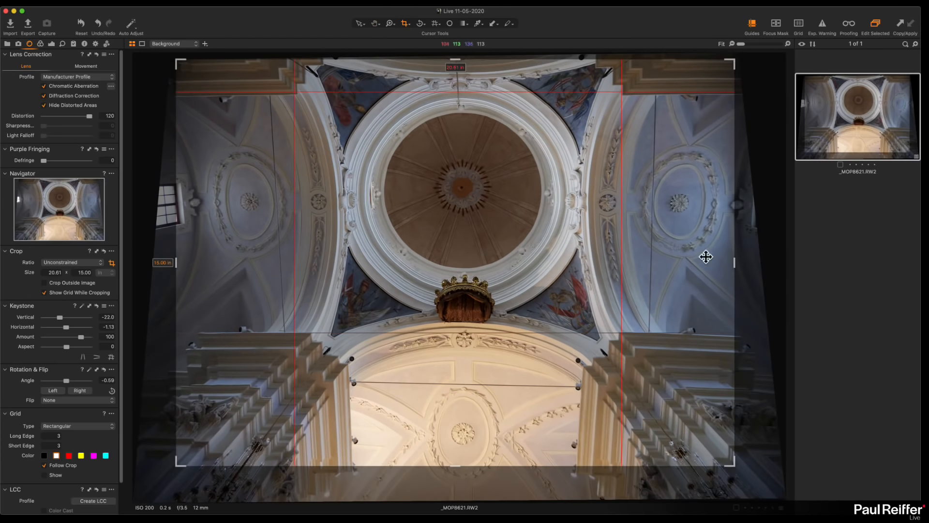
pyautogui.moveTo(466, 261); pyautogui.dragTo(462, 258)
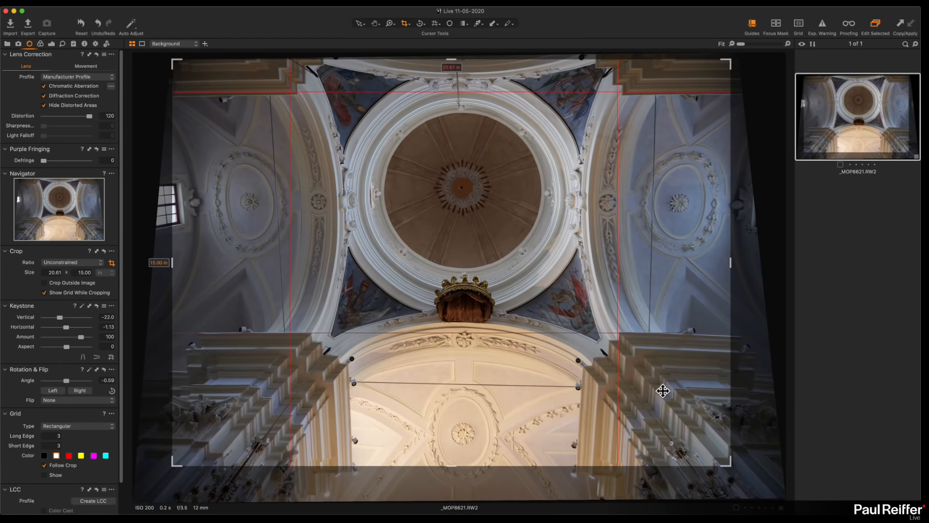
pyautogui.moveTo(729, 461); pyautogui.dragTo(745, 498)
pyautogui.moveTo(581, 417); pyautogui.dragTo(608, 416)
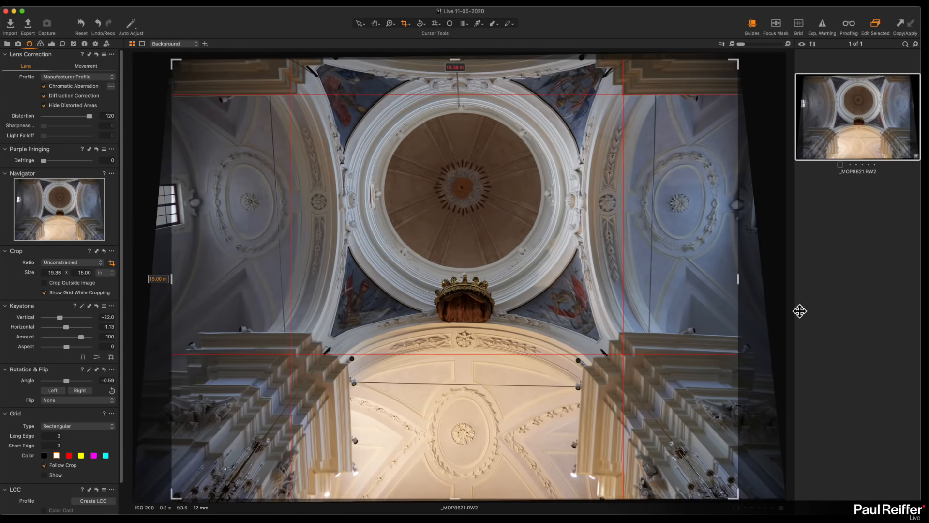
pyautogui.moveTo(173, 498); pyautogui.dragTo(190, 499)
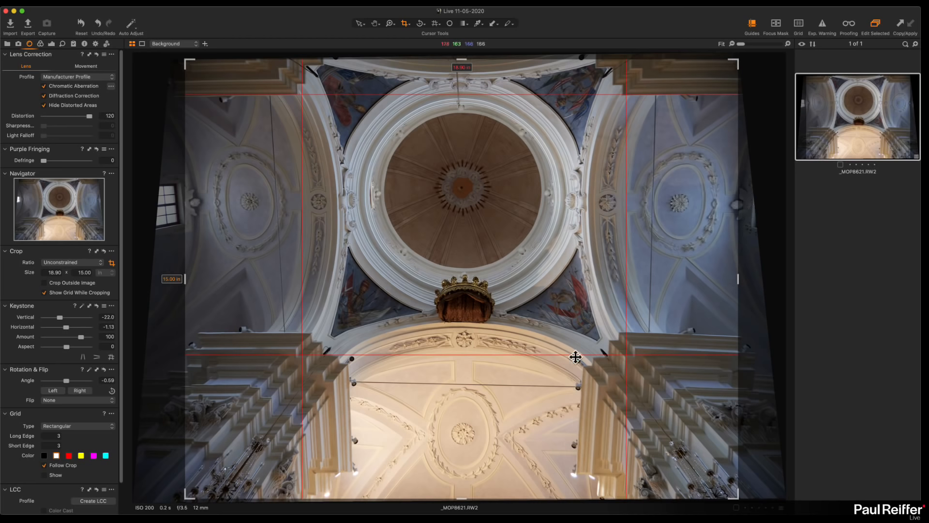
# Step: Use the grid to trim the crop's left side to 18.76 × 15.00 in, and hide the guides and grid
pyautogui.click(799, 24)
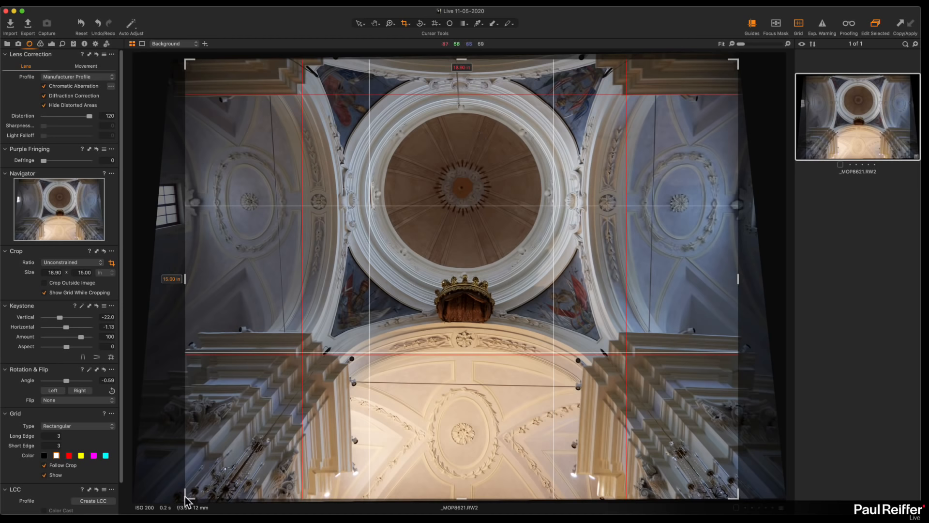
pyautogui.moveTo(185, 498); pyautogui.dragTo(190, 499)
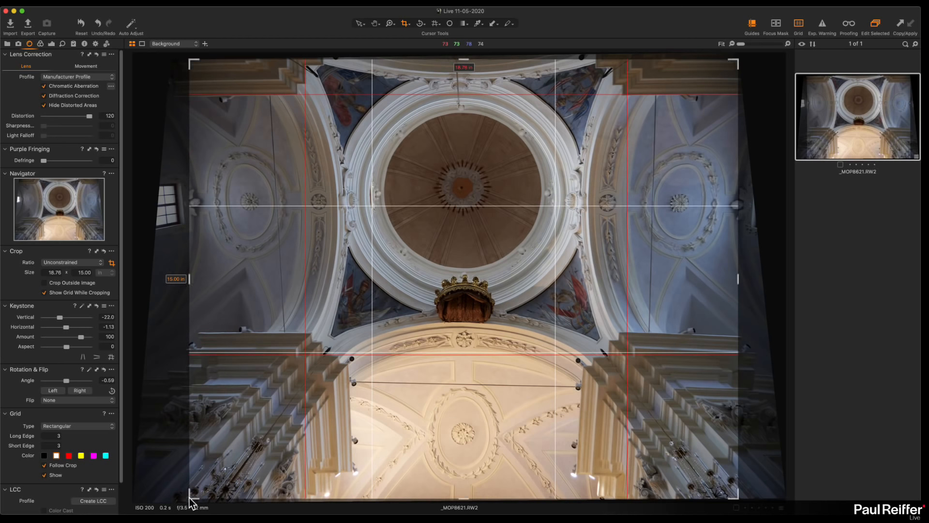
pyautogui.click(359, 24)
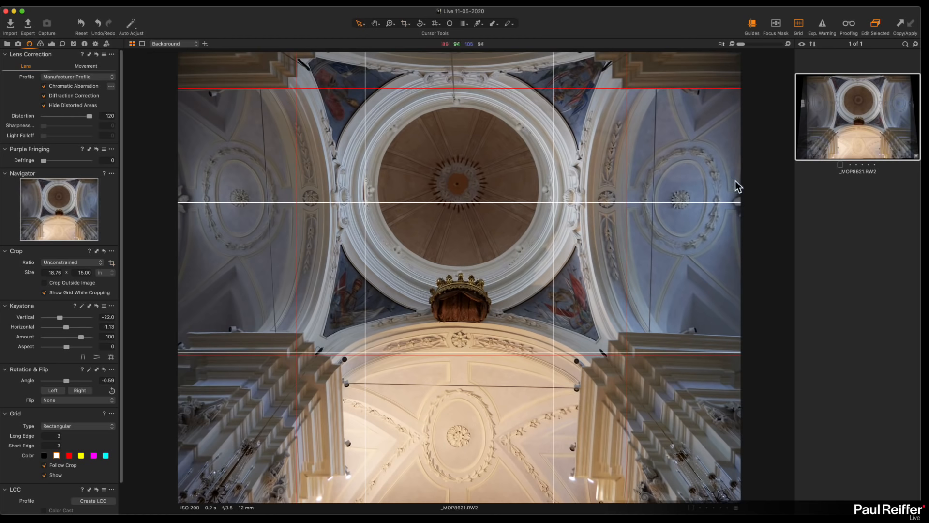
pyautogui.click(752, 24)
pyautogui.click(799, 24)
# Step: Create a new unedited variant of the ceiling photo and switch back to the corrected variant for comparison
pyautogui.rightClick(863, 119)
pyautogui.click(837, 155)
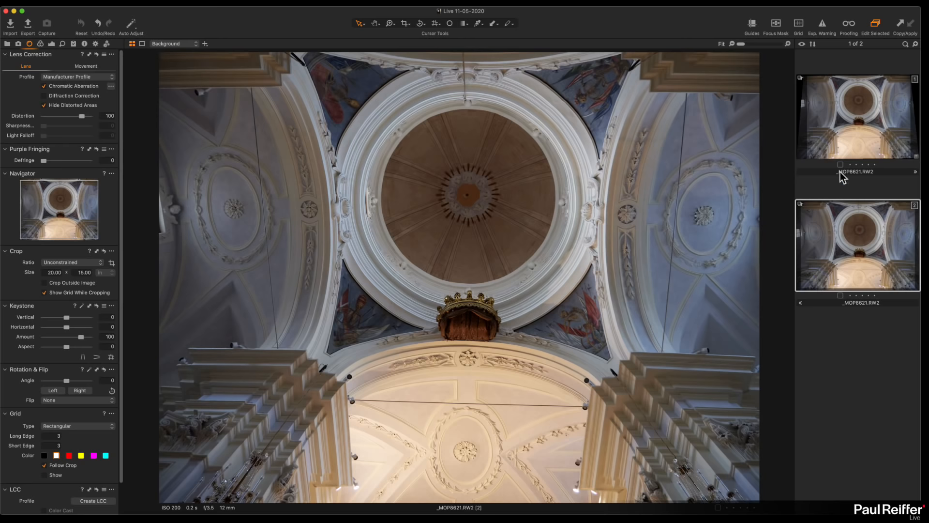
pyautogui.click(855, 137)
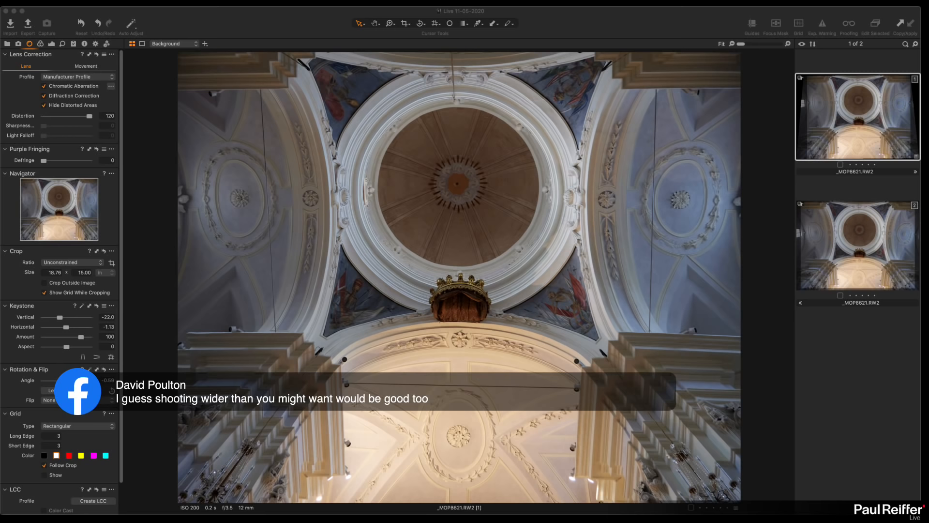
# Step: Review the Keystone control points on the corrected ceiling variant and return to the cropped view
pyautogui.click(435, 23)
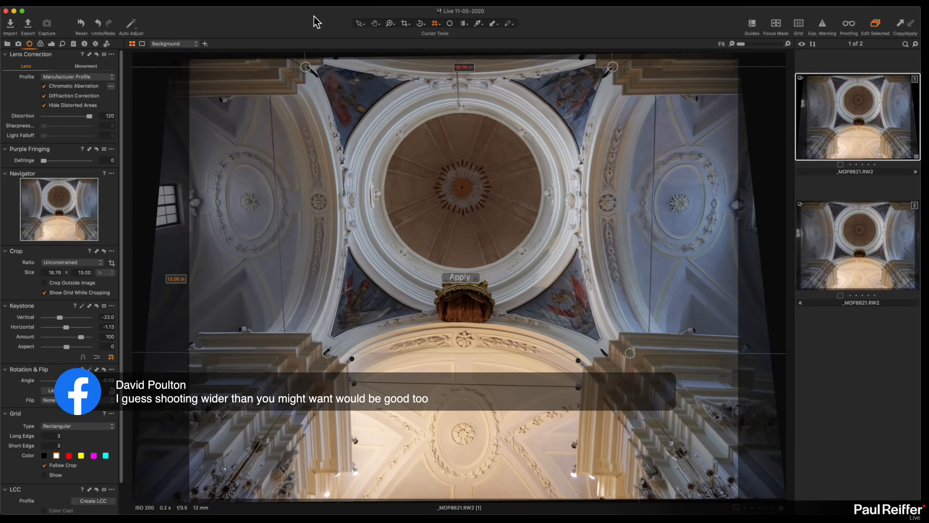
pyautogui.click(360, 23)
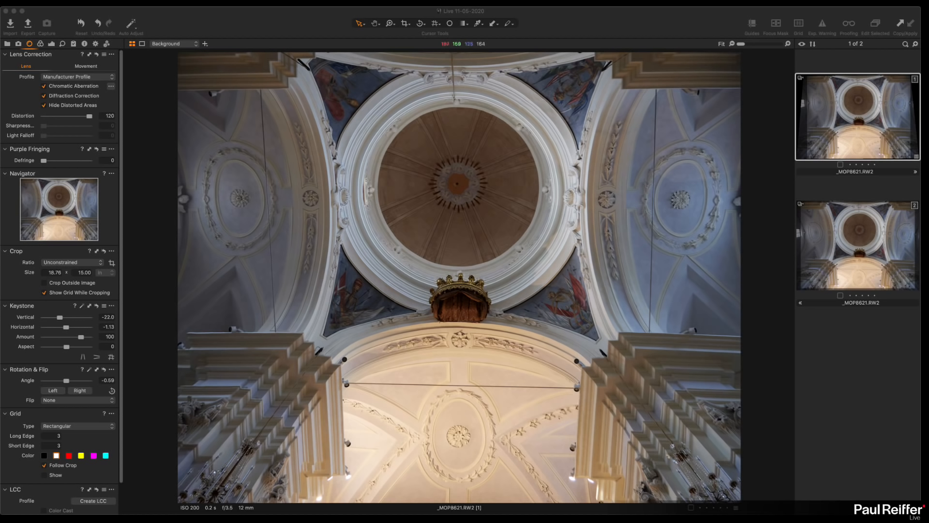
pyautogui.click(841, 112)
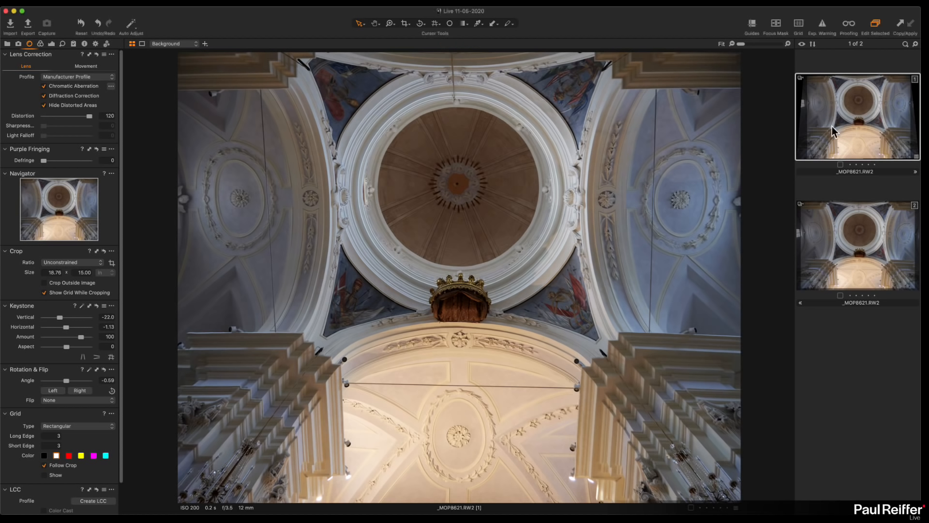
# Step: Set Clarity to 37 and Structure to 19 for the corrected ceiling variant
pyautogui.click(41, 43)
pyautogui.click(51, 44)
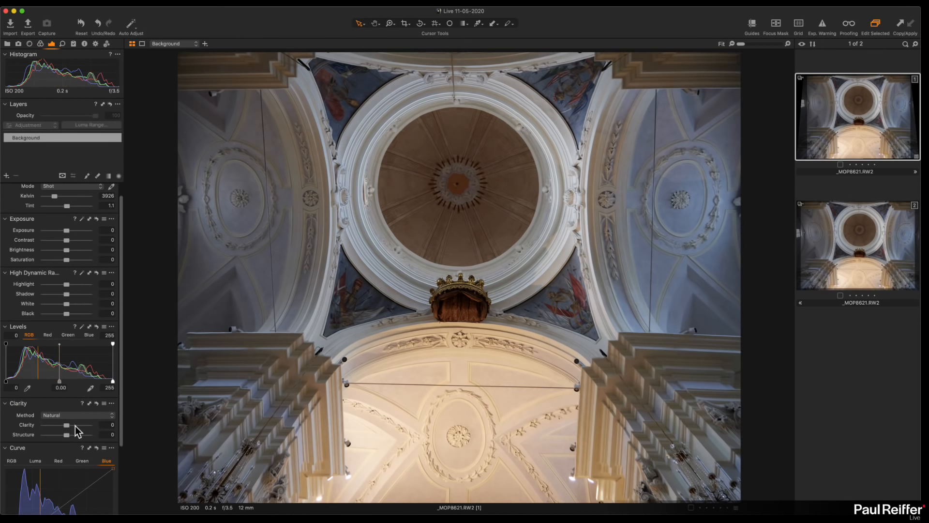
pyautogui.click(75, 426)
pyautogui.moveTo(74, 426); pyautogui.dragTo(72, 437)
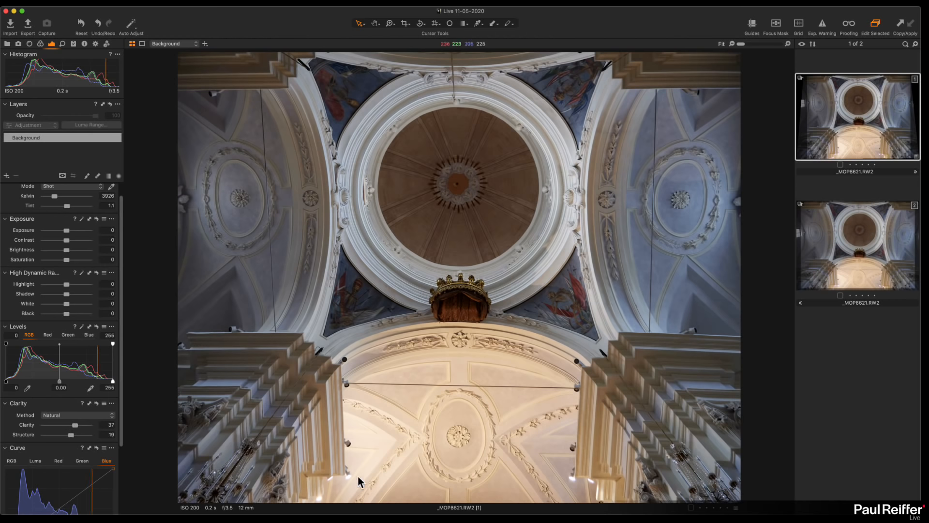
# Step: Check the spotlights beside the lower vault close up and set Highlight to -21 and White to -69
pyautogui.press('z')
pyautogui.moveTo(344, 426); pyautogui.dragTo(379, 504)
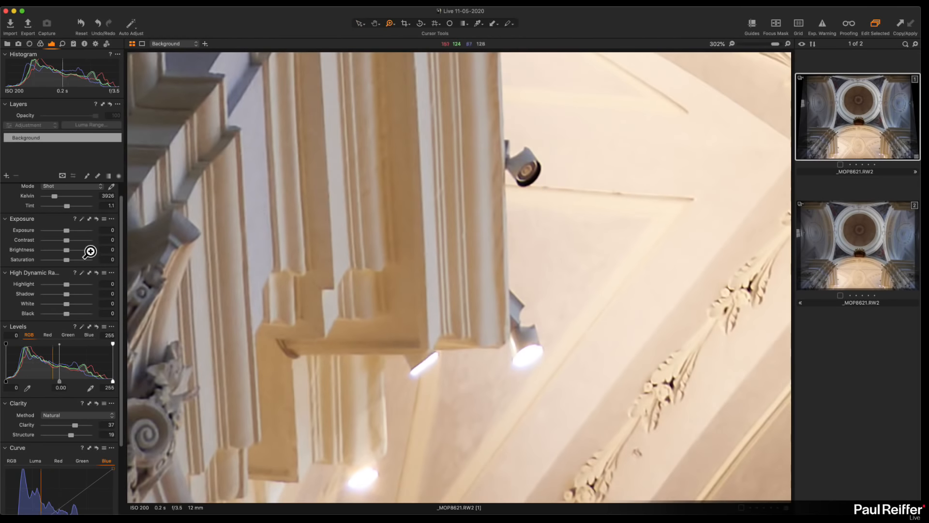
pyautogui.moveTo(58, 304); pyautogui.dragTo(61, 284)
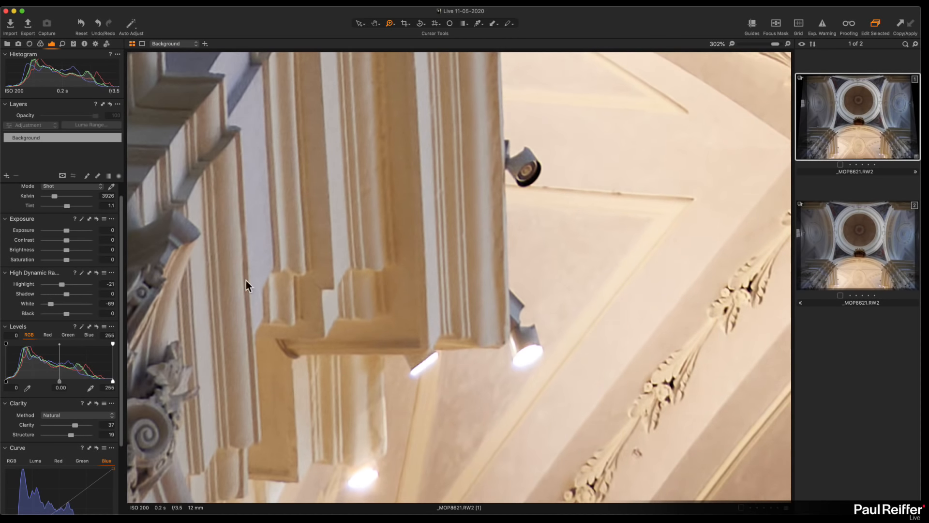
pyautogui.press('super+0')
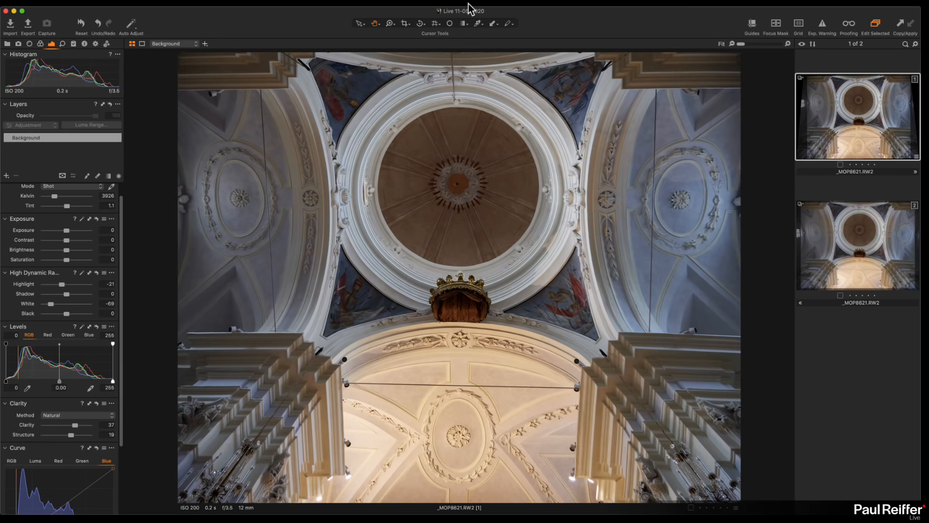
# Step: Add a new adjustment layer and draw a linear gradient mask from the right vault towards the dome
pyautogui.click(6, 175)
pyautogui.click(109, 176)
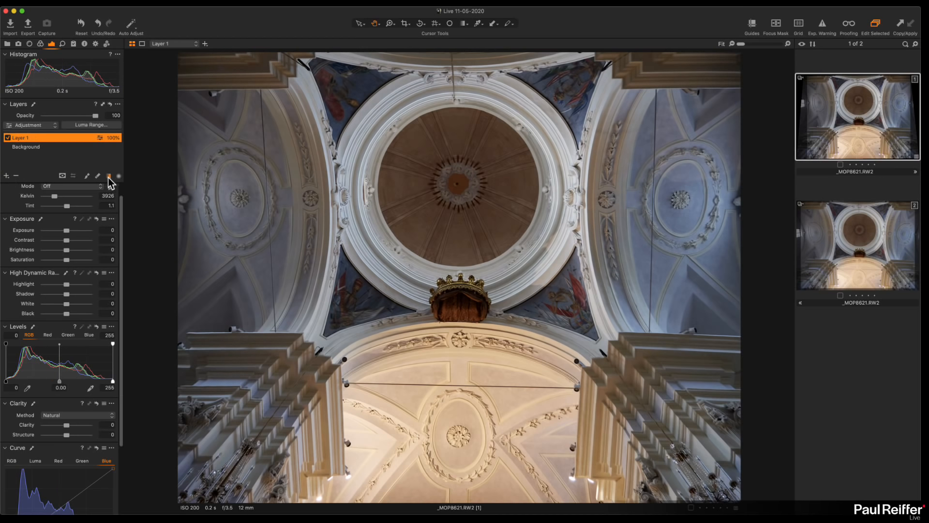
pyautogui.moveTo(717, 211); pyautogui.dragTo(532, 193)
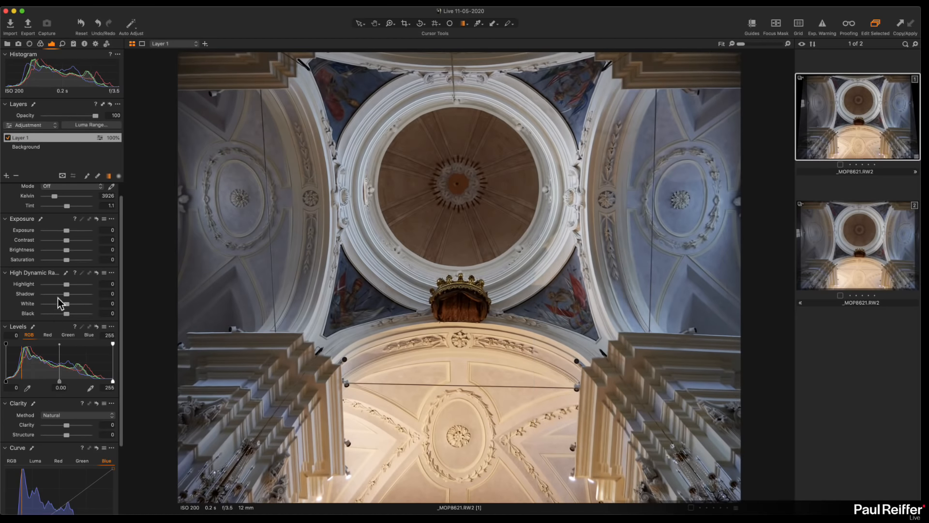
# Step: Set the gradient layer's Highlight to -84 and its Exposure to -0.36
pyautogui.moveTo(67, 286); pyautogui.dragTo(47, 286)
pyautogui.scroll(-1, 48, 443)
pyautogui.scroll(-3, 51, 426)
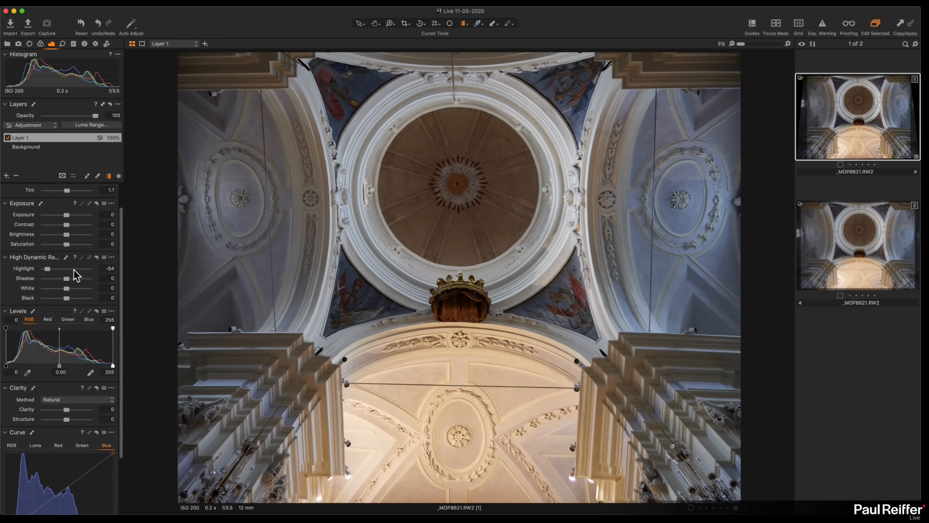
pyautogui.moveTo(65, 214); pyautogui.dragTo(64, 215)
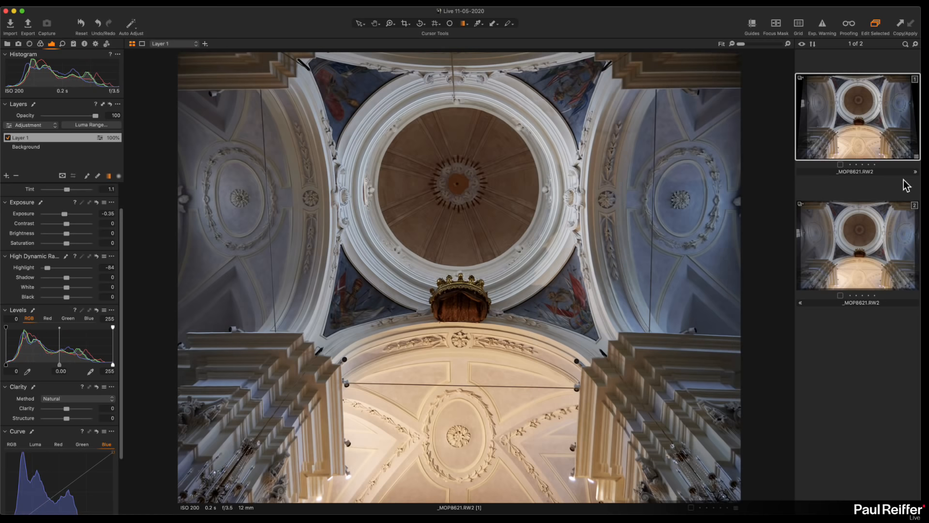
# Step: Compare the edited ceiling with the unedited variant and examine the dome, lower-left painting and crown canopy close up
pyautogui.click(850, 247)
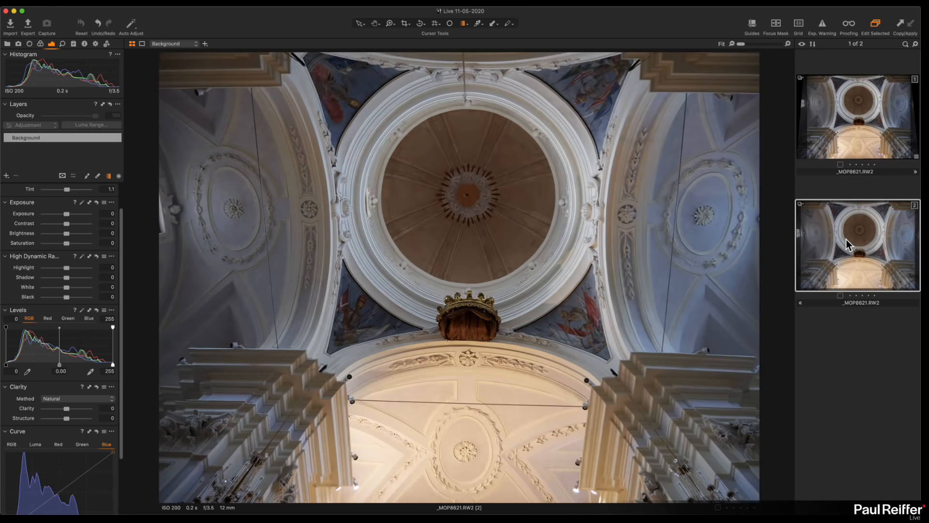
pyautogui.click(857, 117)
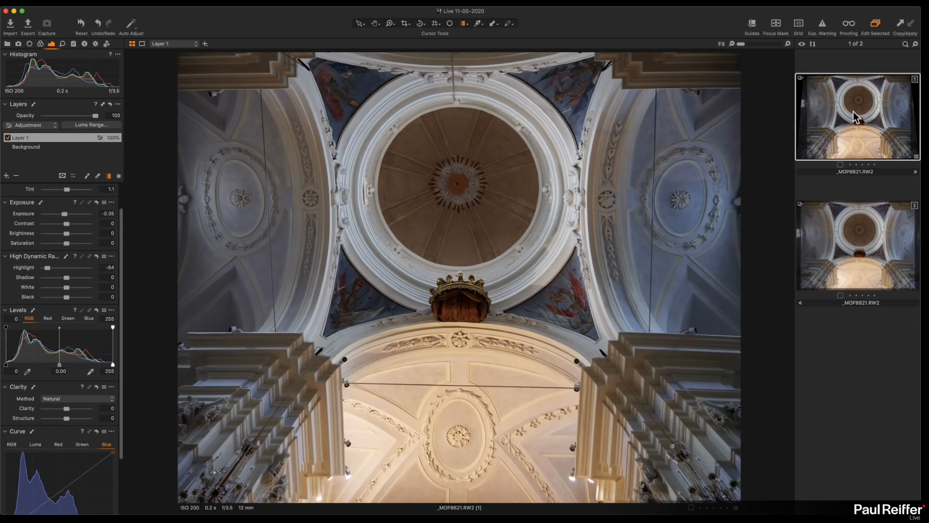
pyautogui.press('z')
pyautogui.click(472, 167)
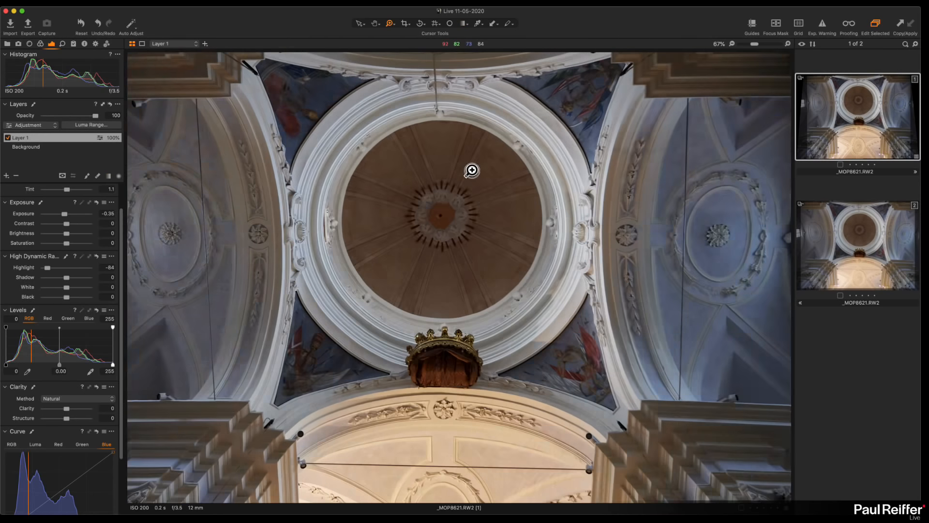
pyautogui.click(484, 317)
pyautogui.moveTo(380, 308); pyautogui.dragTo(669, 73)
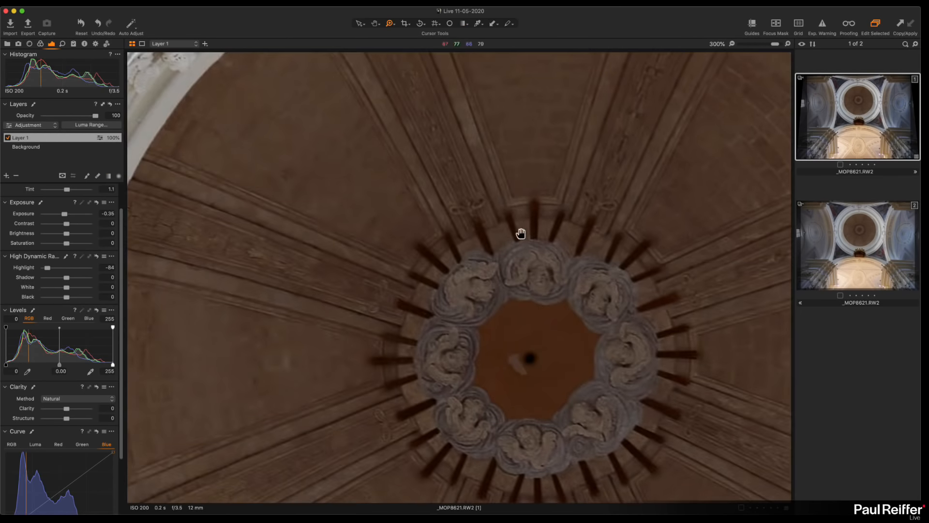
pyautogui.press('super+0')
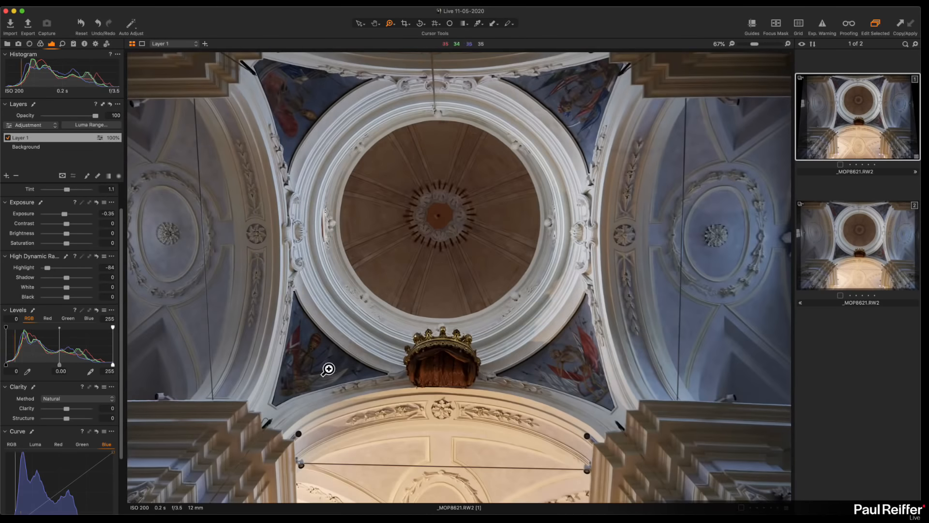
pyautogui.click(327, 370)
pyautogui.click(541, 228)
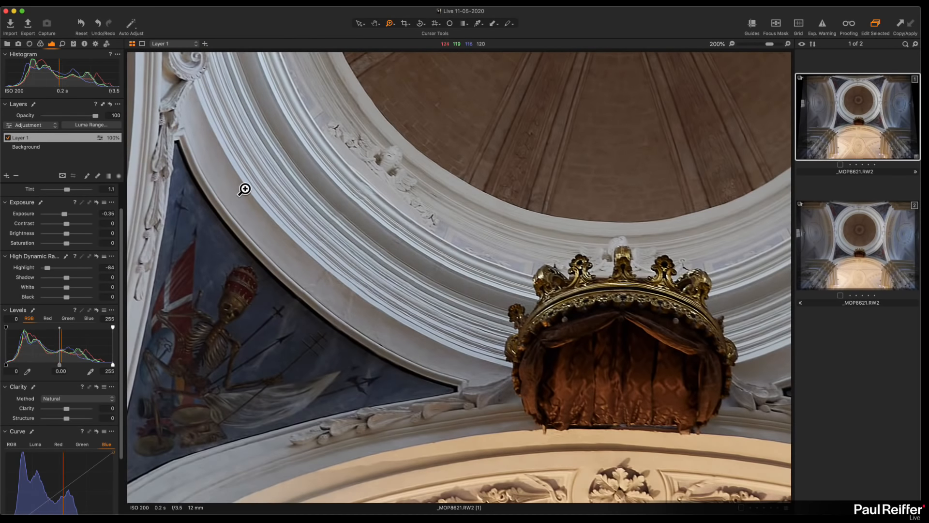
pyautogui.press('super+0')
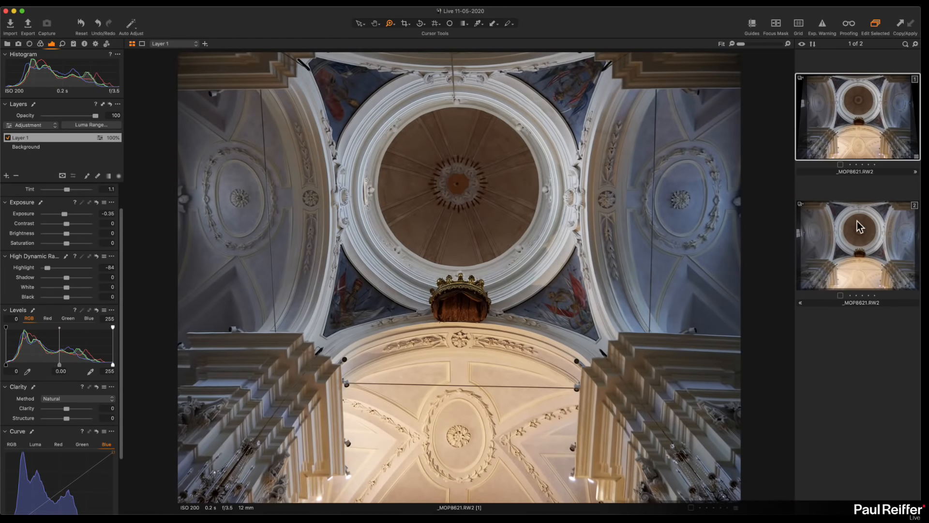
# Step: Display the Keystone points, guides and grid over the edited ceiling and open the lens and geometry settings
pyautogui.click(434, 24)
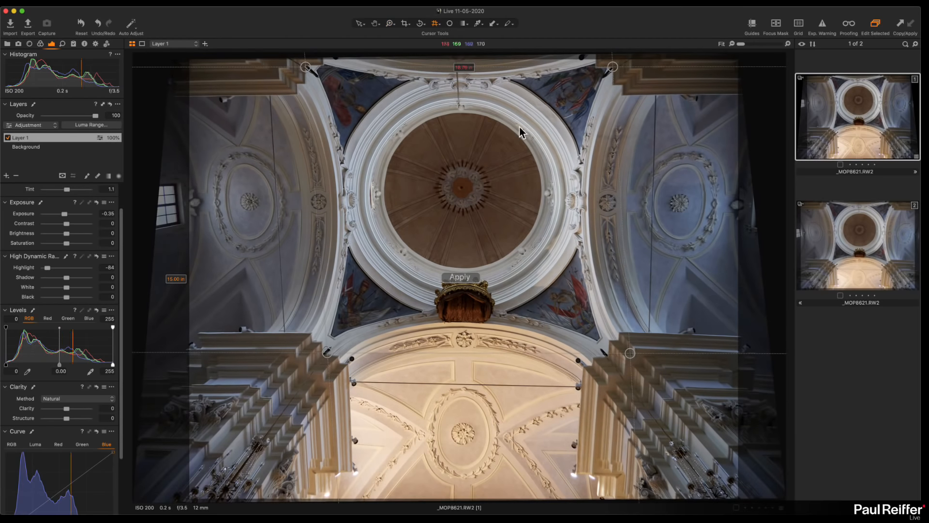
pyautogui.click(753, 25)
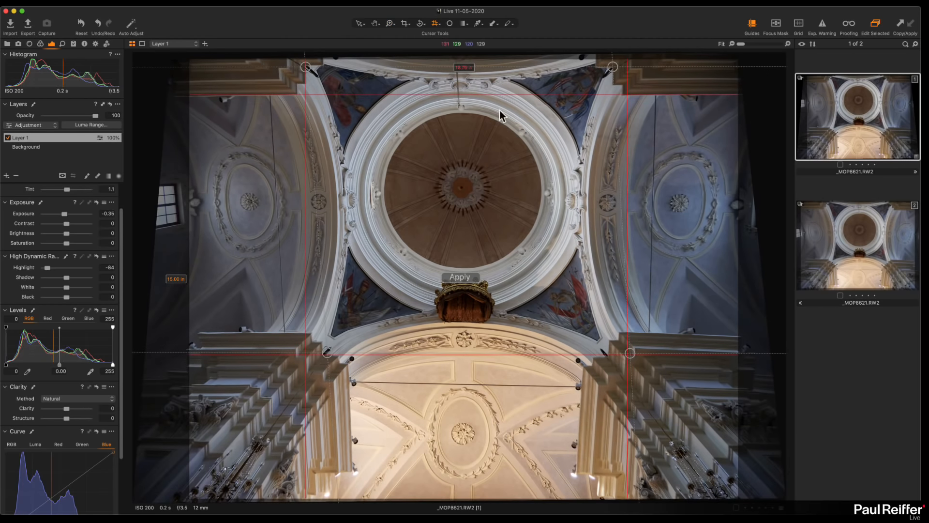
pyautogui.click(800, 24)
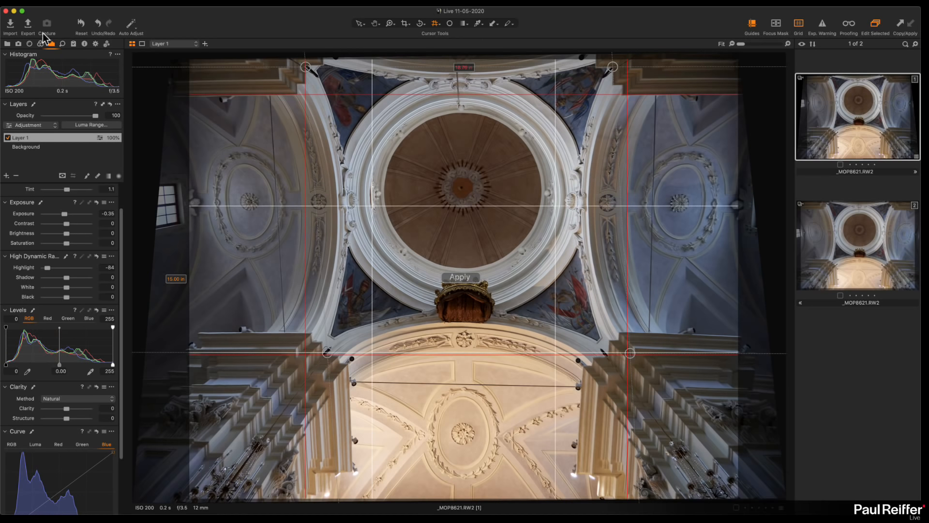
pyautogui.click(30, 44)
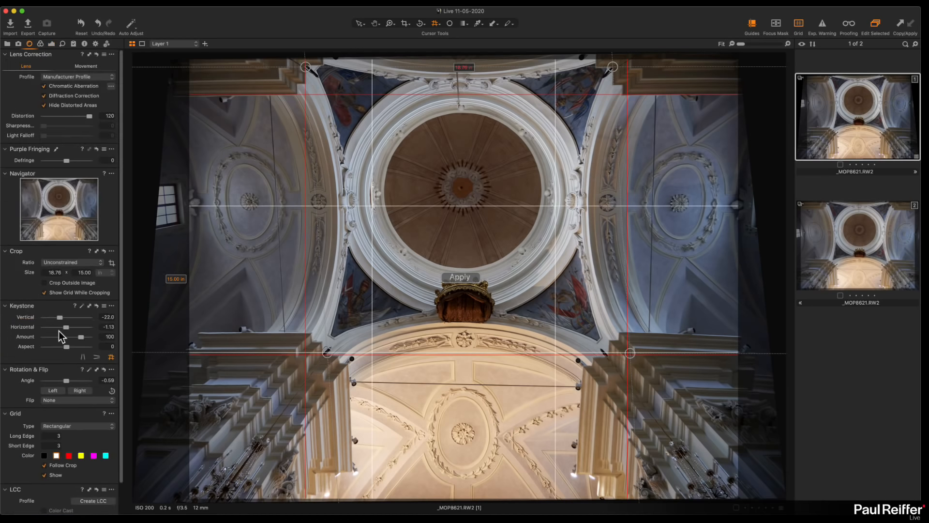
# Step: Set the grid to 9 divisions on both the long and short edges, and hide it after checking the alignment
pyautogui.scroll(-1, 71, 392)
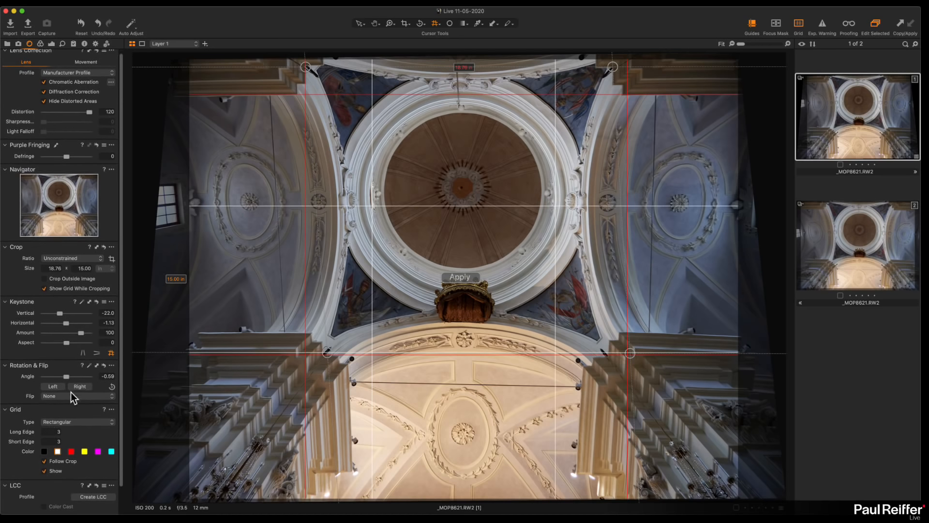
pyautogui.write('9')
pyautogui.press('Tab')
pyautogui.write('9')
pyautogui.press('Return')
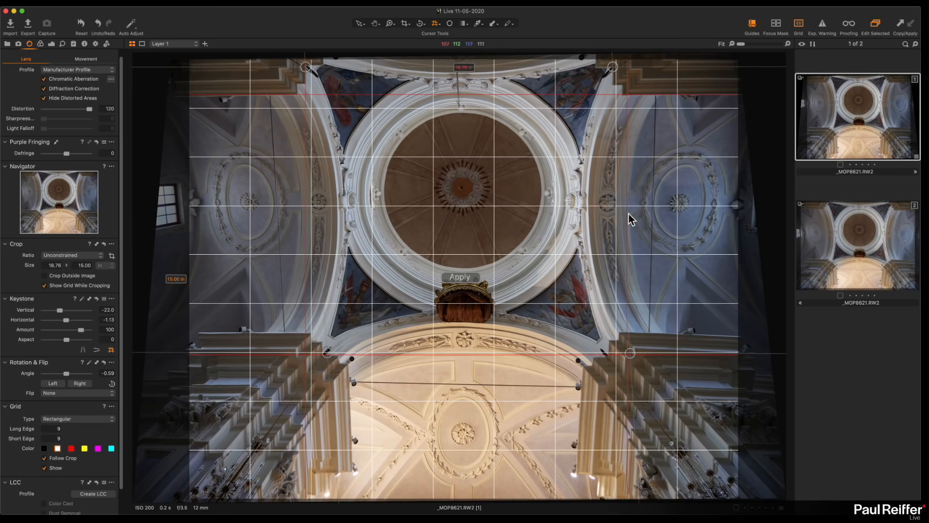
pyautogui.click(793, 29)
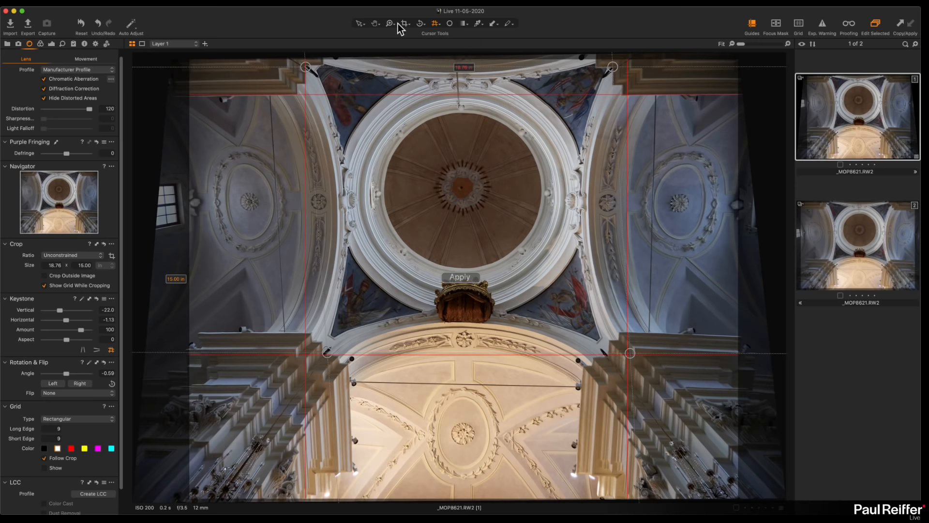
# Step: Leave Keystone editing and check the alignment with the guides, moving the upper horizontal guide over the dome and back near the cornice
pyautogui.press('v')
pyautogui.moveTo(524, 85); pyautogui.dragTo(514, 155)
pyautogui.moveTo(629, 184)
pyautogui.mouseDown()
pyautogui.moveTo(618, 180)
pyautogui.moveTo(633, 188)
pyautogui.moveTo(623, 192)
pyautogui.mouseUp()
pyautogui.moveTo(409, 156); pyautogui.dragTo(184, 103)
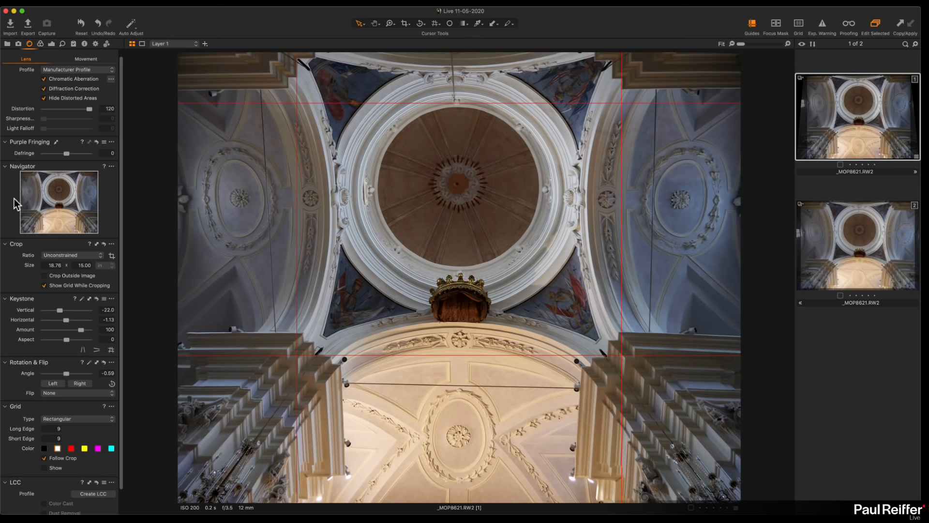
# Step: Open the user collection of water photos and hide the guides over the boat wreck image
pyautogui.click(7, 44)
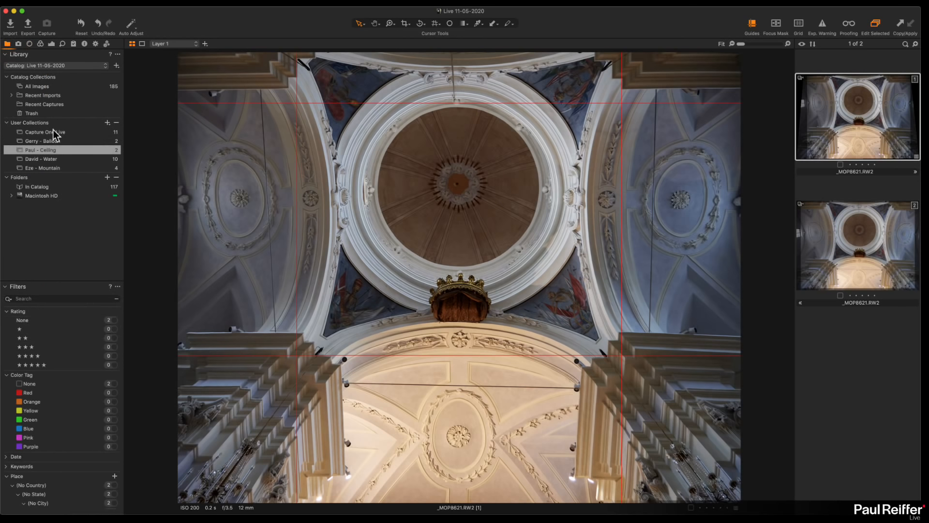
pyautogui.click(45, 158)
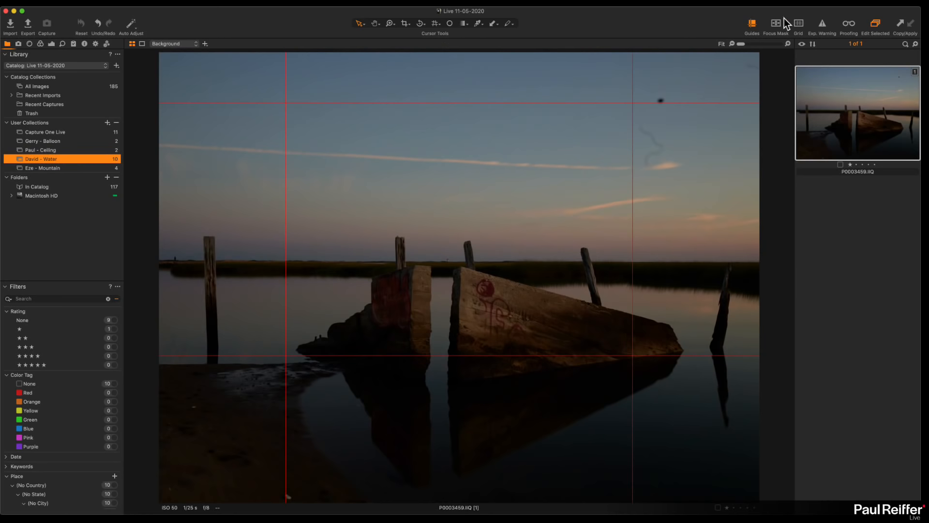
pyautogui.click(753, 24)
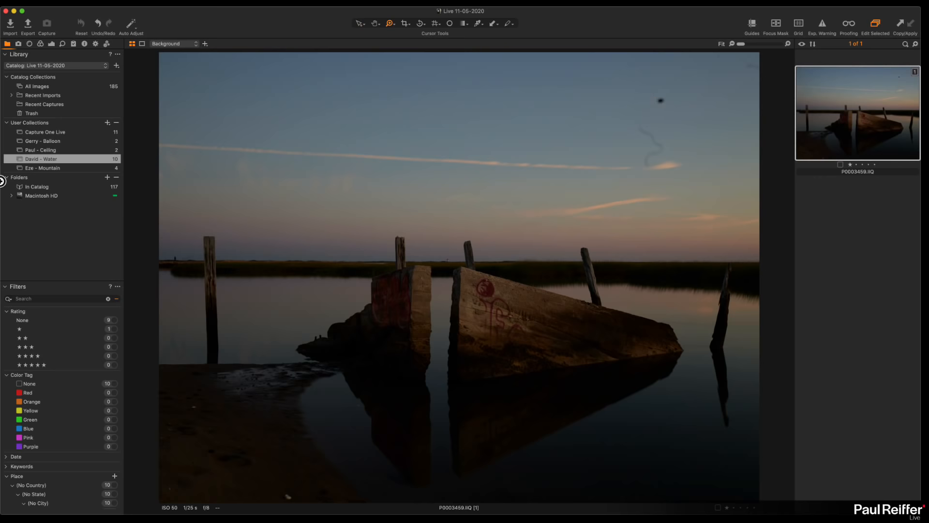
# Step: Check the boat photo's lens profile choices and read its camera and lens metadata
pyautogui.click(30, 43)
pyautogui.click(76, 73)
pyautogui.click(77, 71)
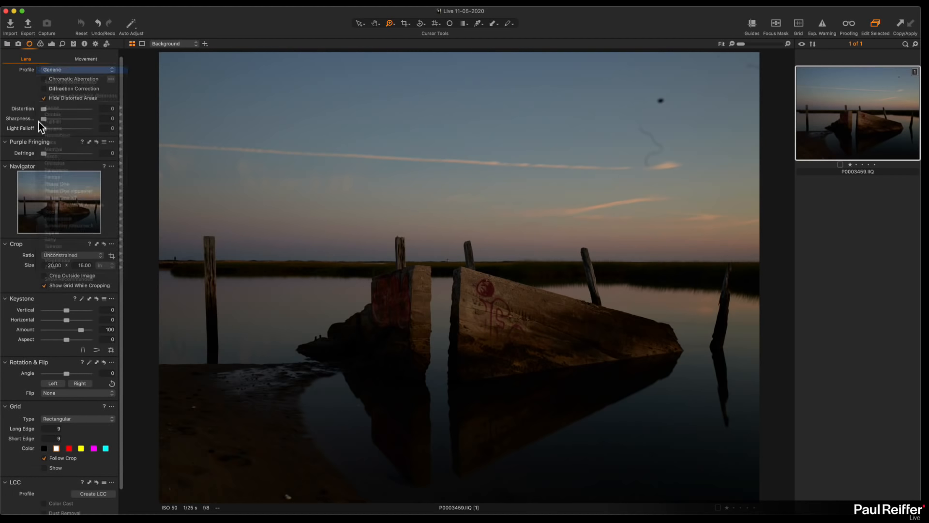
pyautogui.click(86, 43)
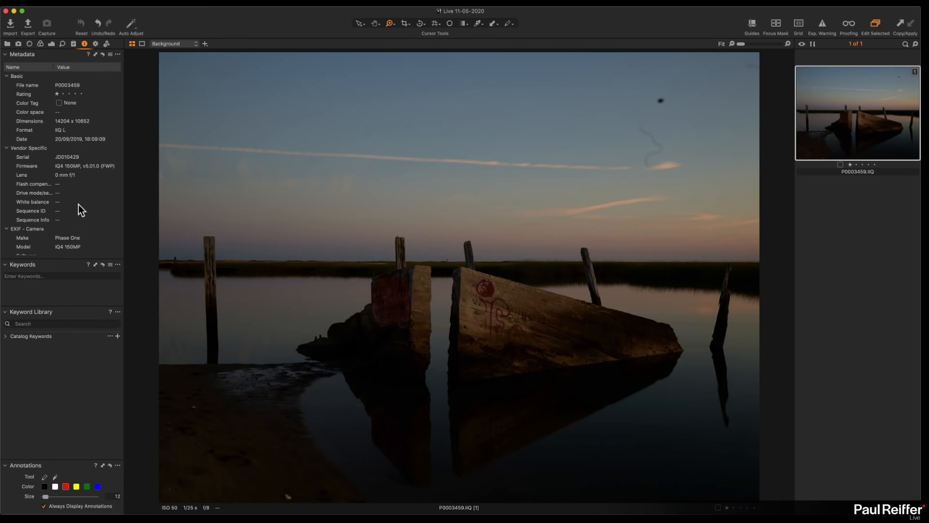
pyautogui.scroll(-5, 78, 205)
pyautogui.scroll(5, 79, 205)
pyautogui.click(29, 44)
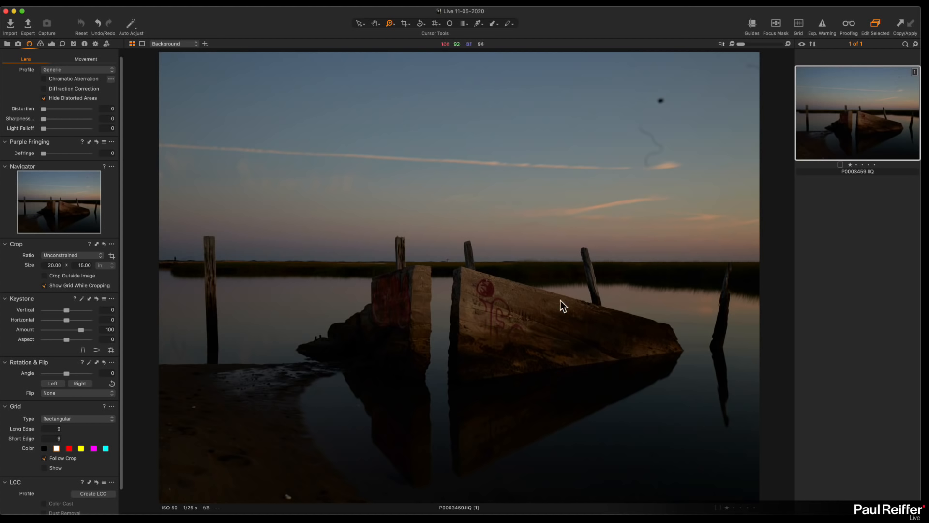
# Step: Open the color settings and examine the dark spot and squiggly mark in the boat photo's sky at 50% zoom
pyautogui.click(40, 45)
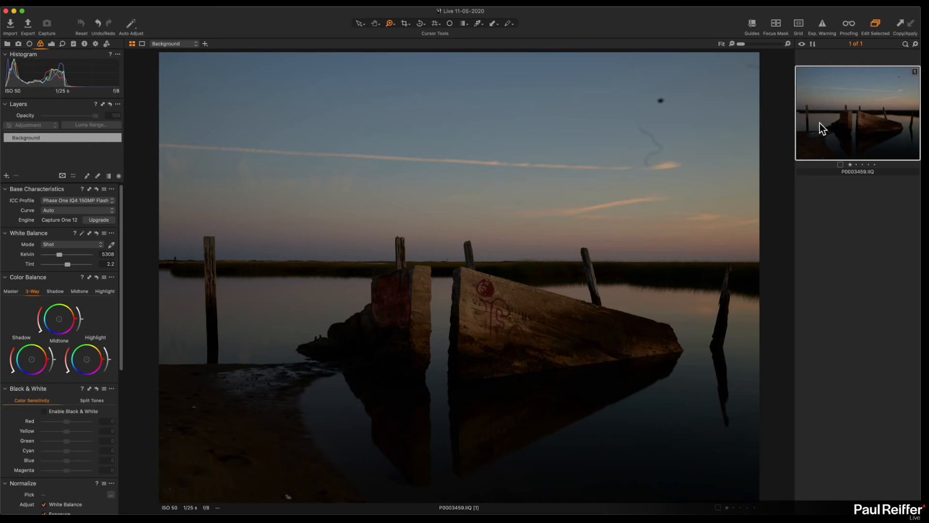
pyautogui.click(661, 136)
pyautogui.click(644, 145)
pyautogui.click(644, 163)
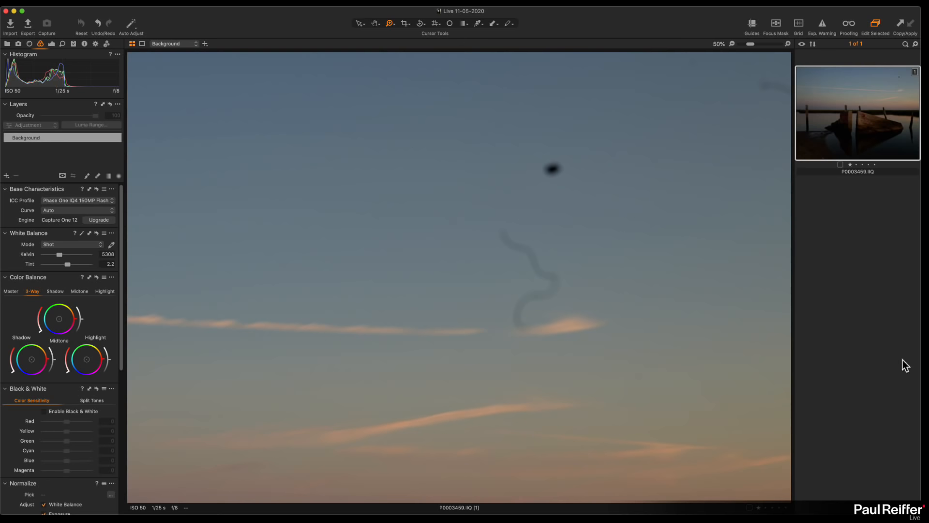
# Step: Keep the boat photo's lens profile at Generic with Diffraction Correction enabled, and set the purple fringing Defringe amount to 37
pyautogui.click(30, 43)
pyautogui.click(89, 71)
pyautogui.moveTo(98, 221)
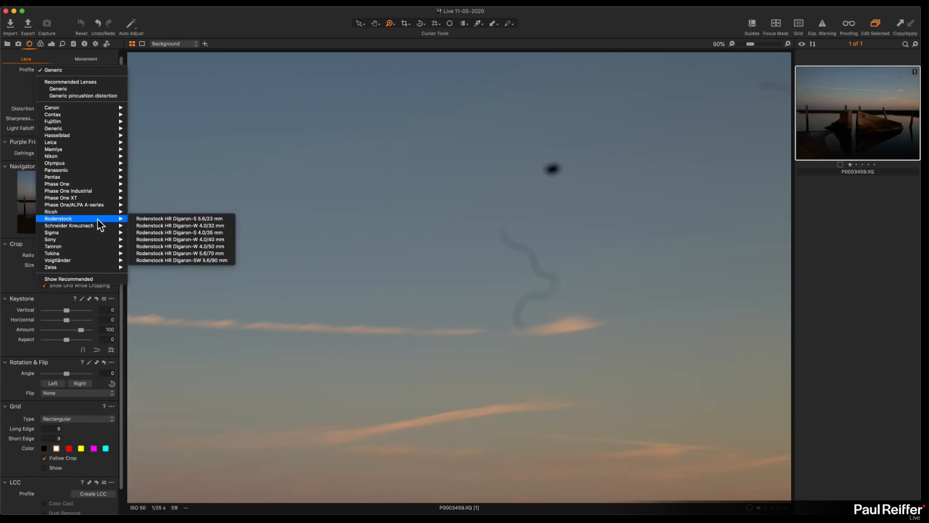
pyautogui.click(24, 98)
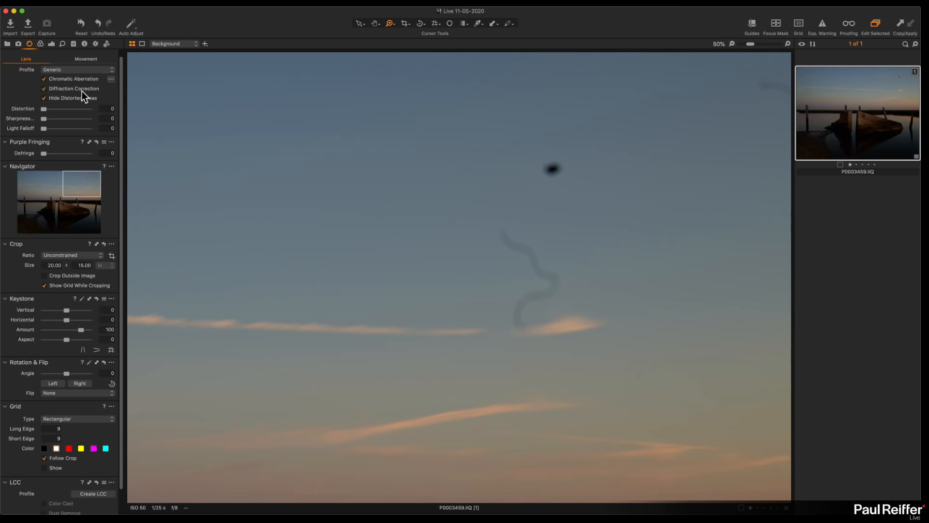
pyautogui.click(60, 154)
# Step: Examine the dark spot and squiggly mark in the boat photo's sky, comparing the full image with close-ups up to 266%
pyautogui.keyDown('alt'); pyautogui.click(410, 242); pyautogui.keyUp('alt')
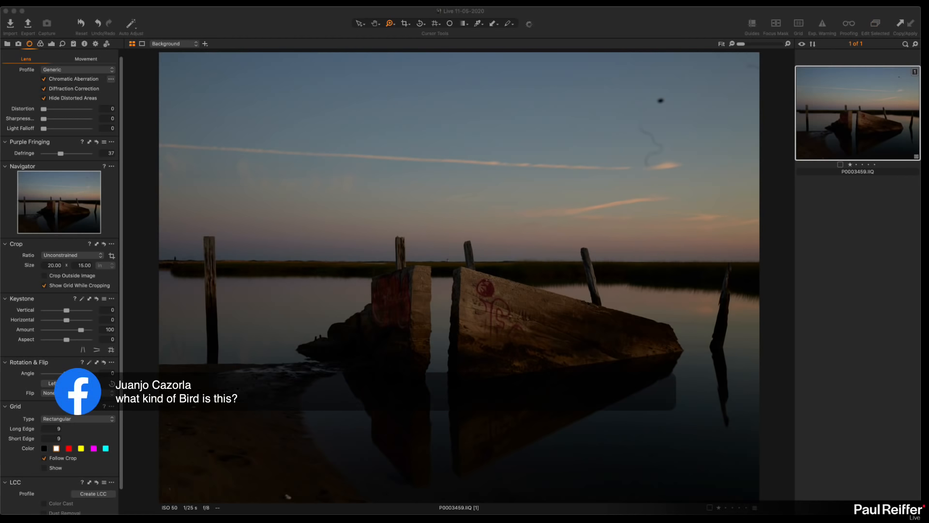
pyautogui.moveTo(641, 86); pyautogui.dragTo(682, 121)
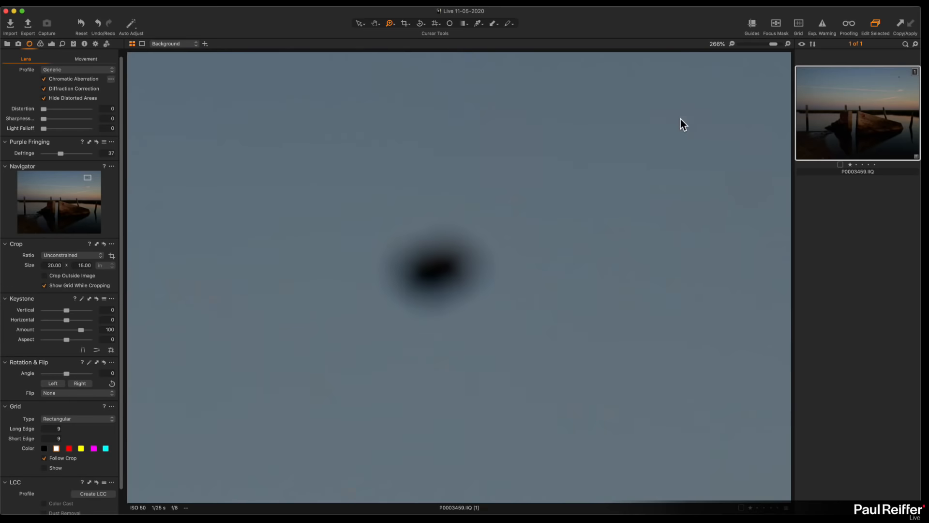
pyautogui.keyDown('alt'); pyautogui.click(519, 312); pyautogui.keyUp('alt')
pyautogui.keyDown('alt'); pyautogui.click(520, 312); pyautogui.keyUp('alt')
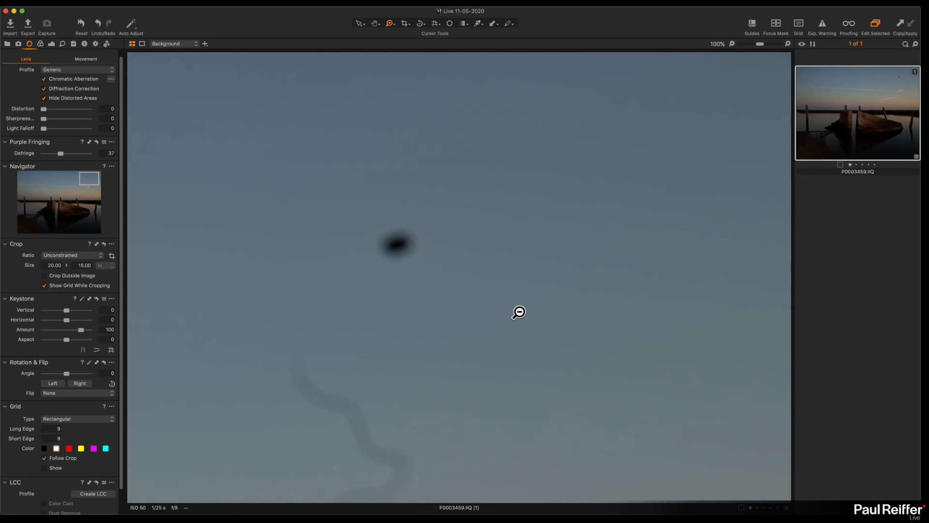
pyautogui.keyDown('alt'); pyautogui.click(436, 276); pyautogui.keyUp('alt')
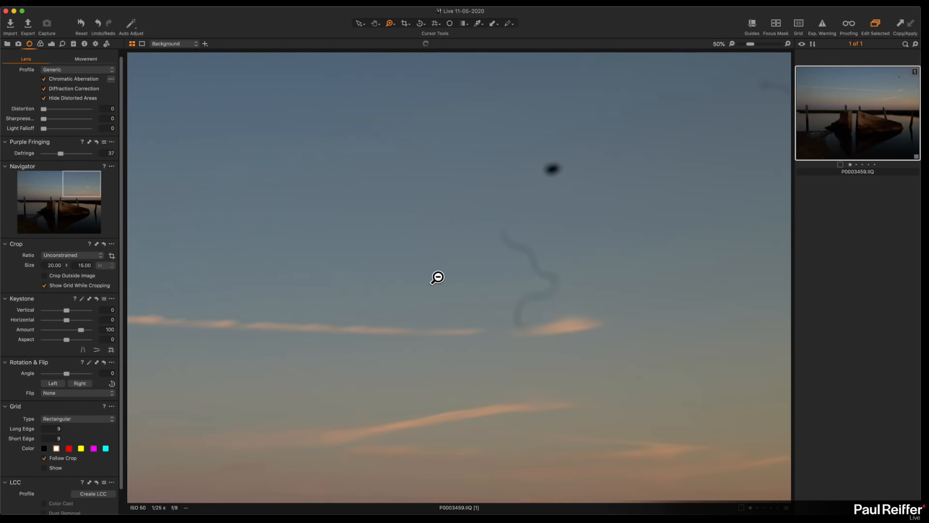
pyautogui.keyDown('alt'); pyautogui.click(585, 173); pyautogui.keyUp('alt')
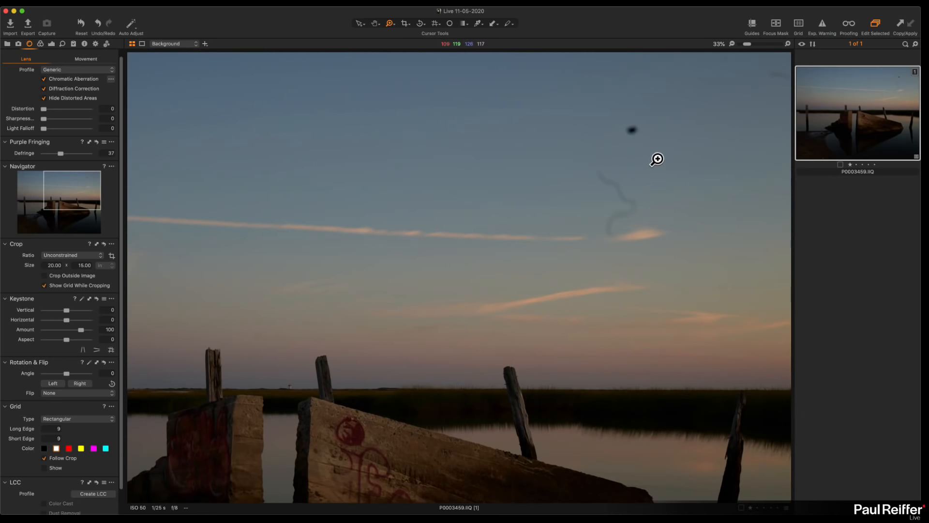
pyautogui.click(645, 135)
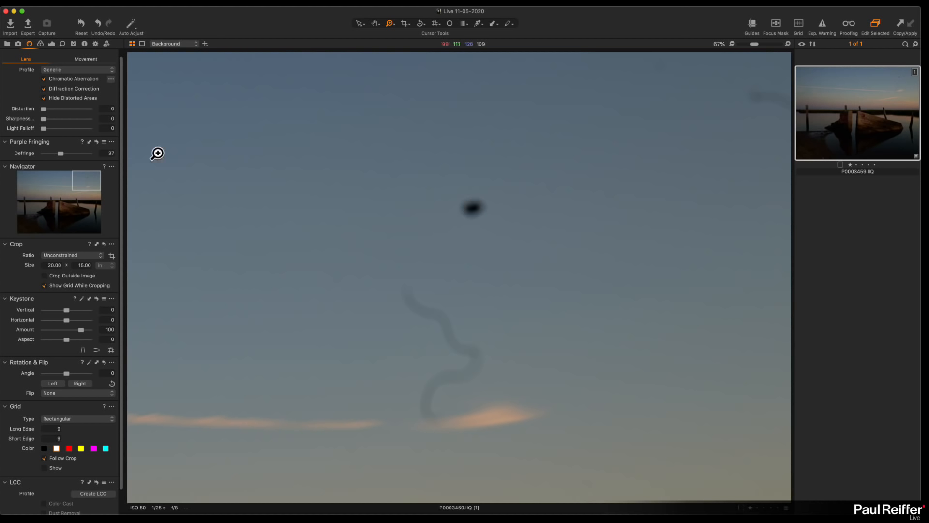
# Step: Remove the dark dust spot in the middle of the sky with the Spot Removal tool, using a circle slightly larger than the spot
pyautogui.click(450, 23)
pyautogui.press(']')
pyautogui.press(']')
pyautogui.press(']')
pyautogui.press(']')
pyautogui.press(']')
pyautogui.press(']')
pyautogui.rightClick(511, 160)
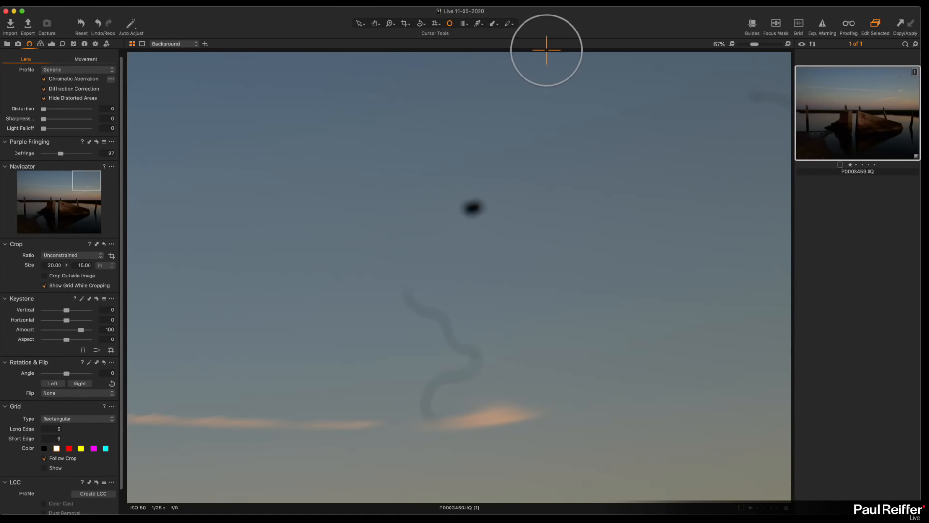
pyautogui.press('[')
pyautogui.press('[')
pyautogui.click(473, 208)
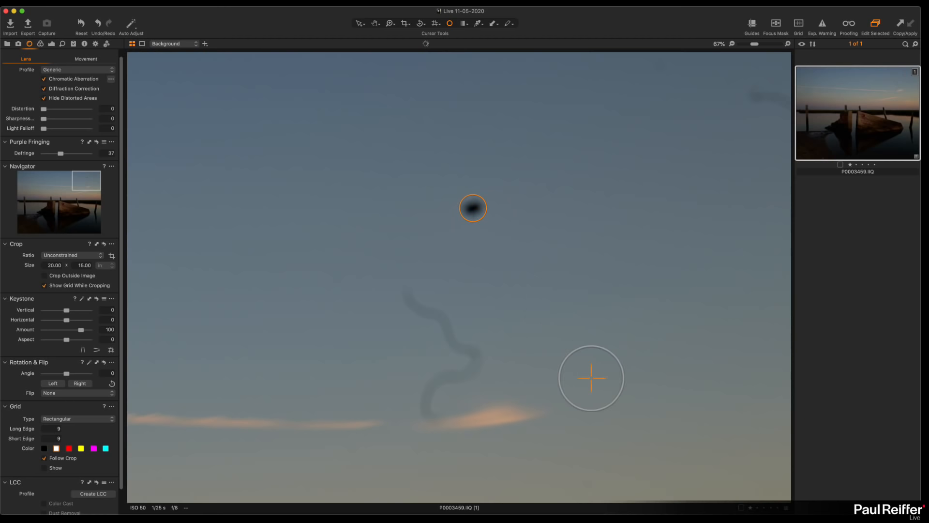
pyautogui.click(360, 23)
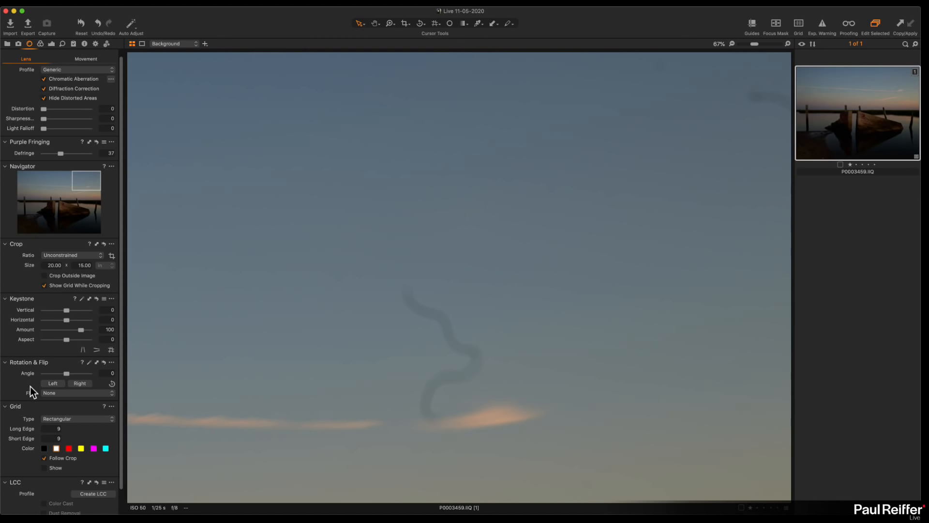
# Step: Add a new heal layer and place a removal spot in the upper-right sky, shifting it slightly to the left
pyautogui.click(451, 23)
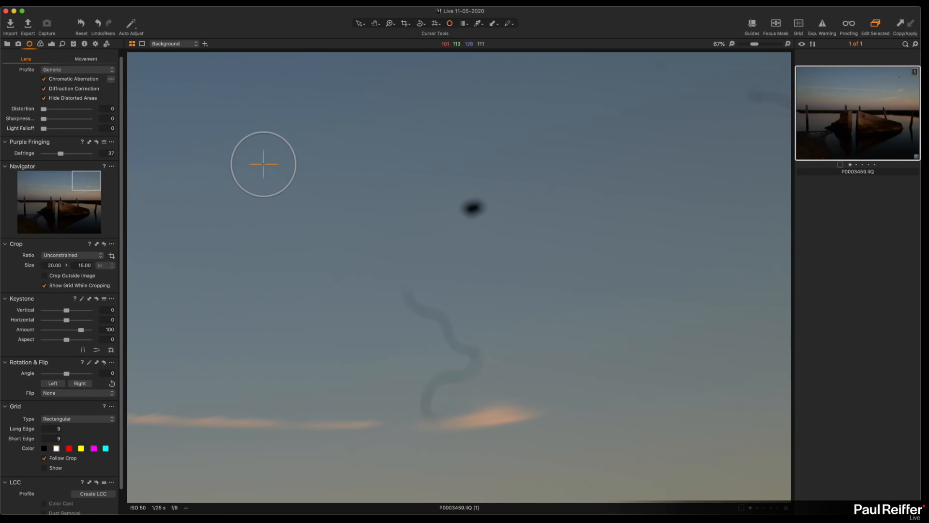
pyautogui.click(51, 44)
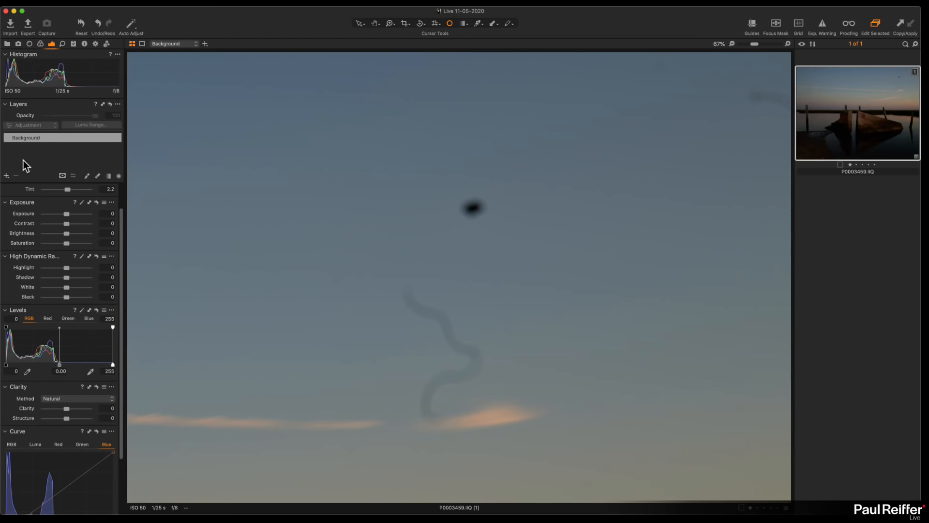
pyautogui.click(6, 177)
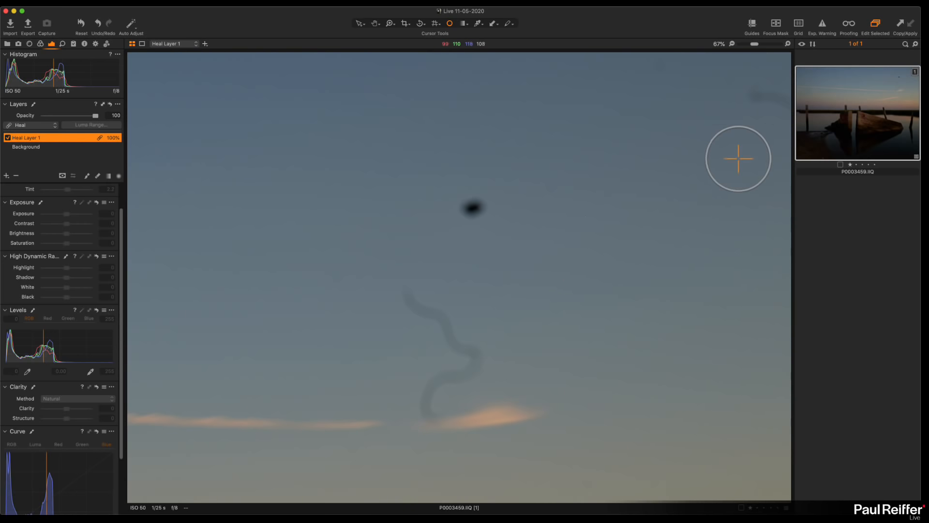
pyautogui.click(734, 170)
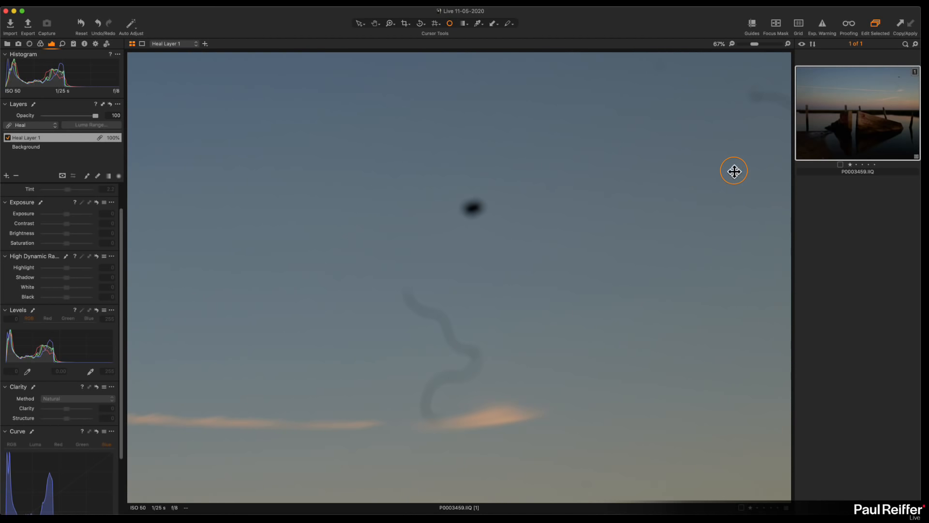
pyautogui.moveTo(739, 173); pyautogui.dragTo(695, 168)
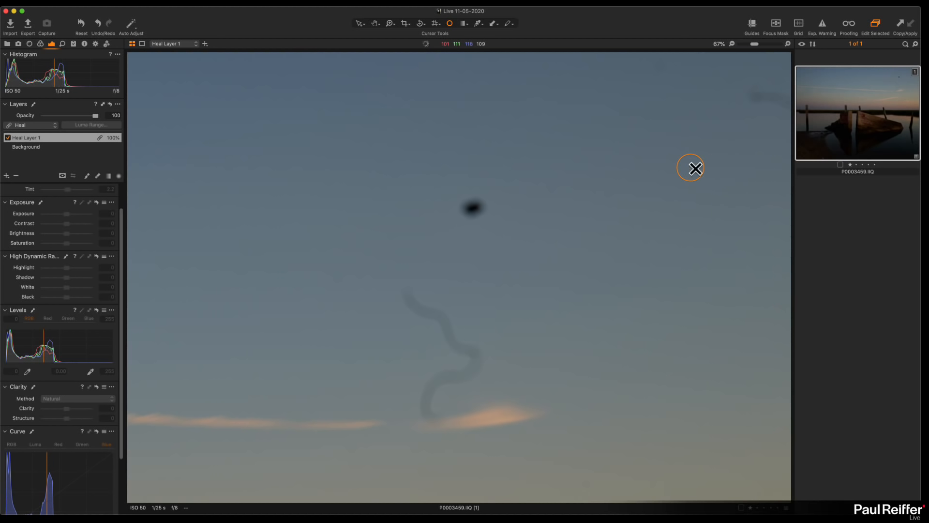
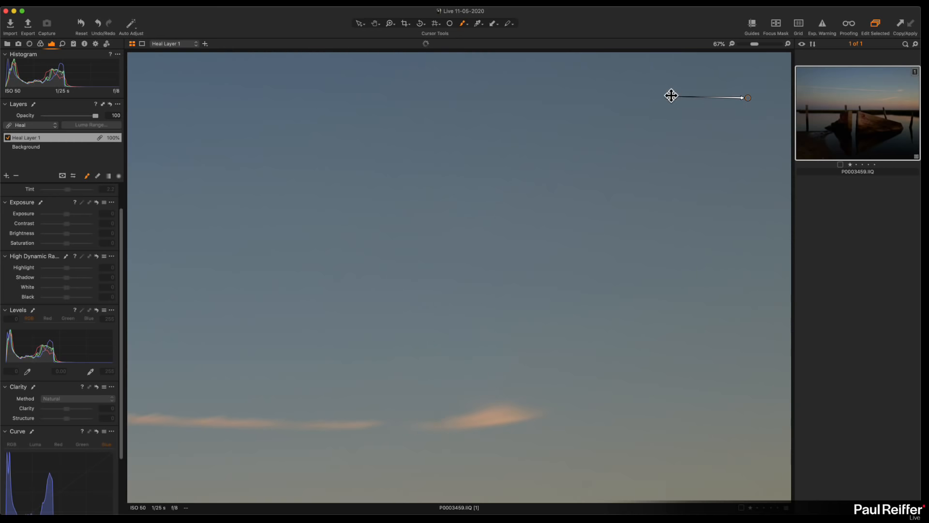
# Step: Create a second heal layer and heal the faint smudges on the water left of the tall wooden post
pyautogui.scroll(-3, 695, 213)
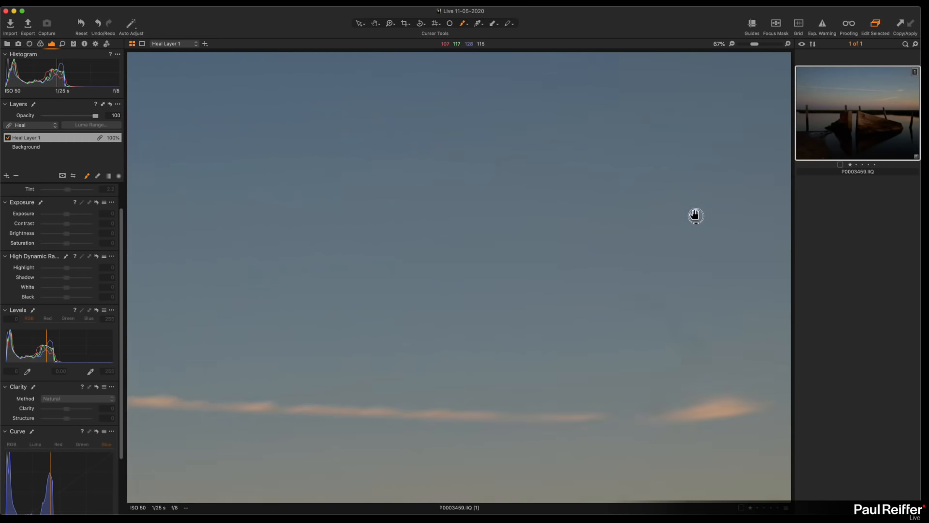
pyautogui.moveTo(334, 250); pyautogui.dragTo(329, 285)
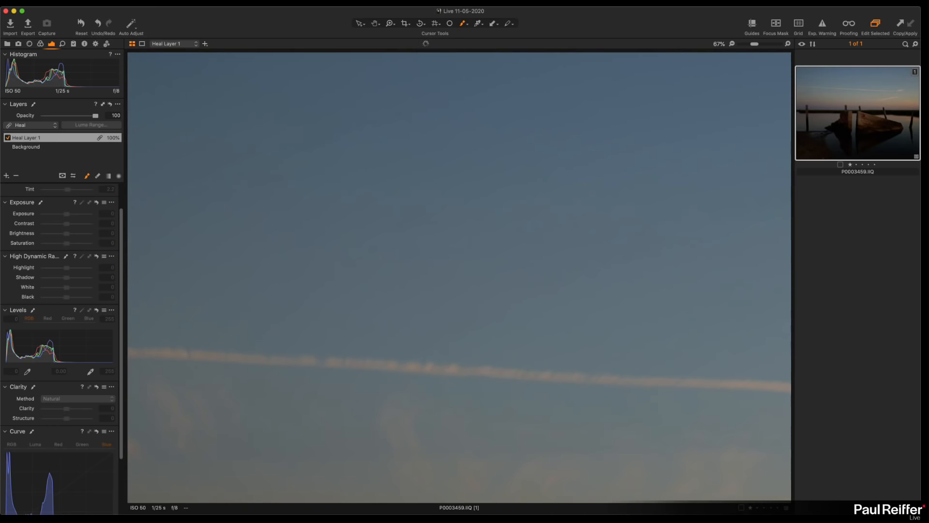
pyautogui.scroll(-10, 587, 325)
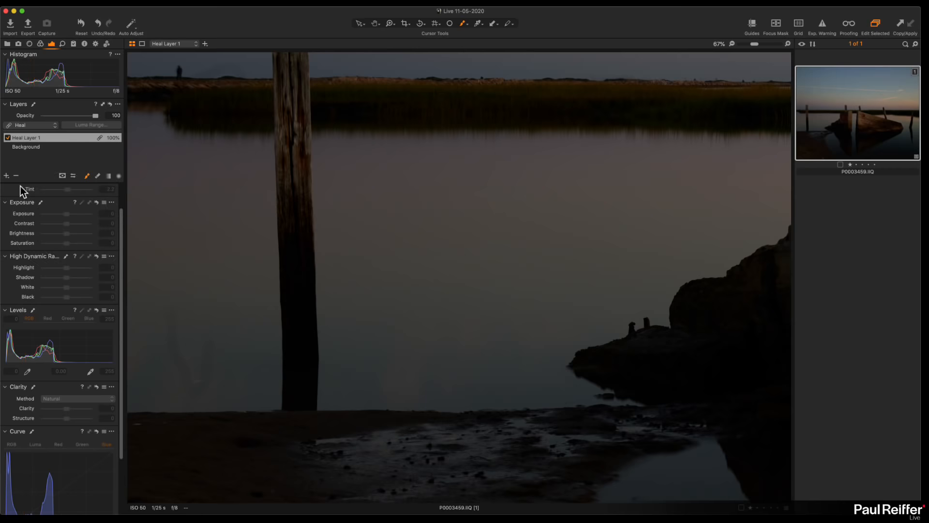
pyautogui.click(6, 175)
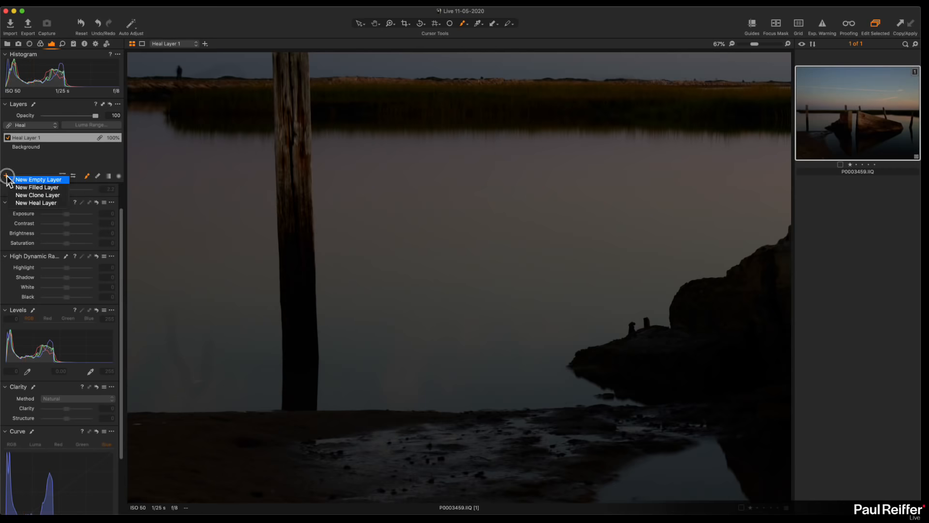
pyautogui.click(50, 203)
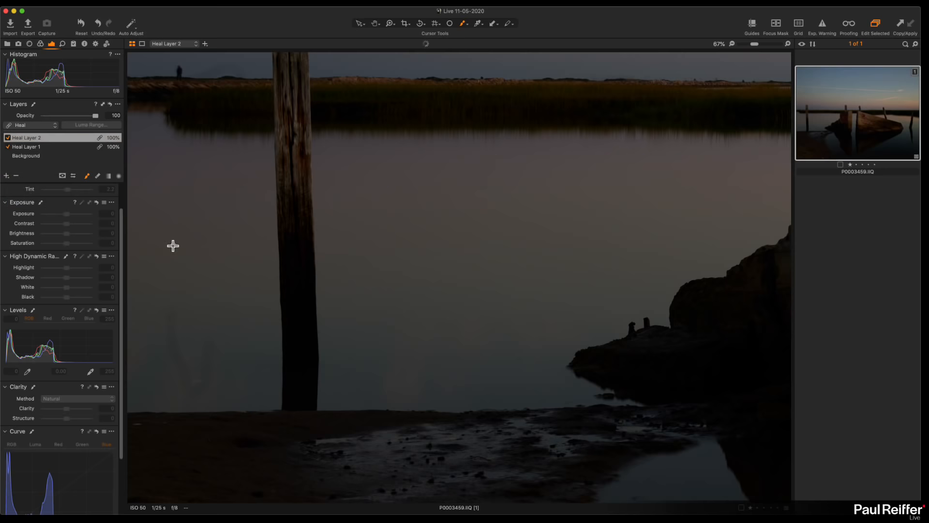
pyautogui.moveTo(166, 313)
pyautogui.mouseDown()
pyautogui.moveTo(191, 385)
pyautogui.moveTo(208, 373)
pyautogui.moveTo(208, 334)
pyautogui.mouseUp()
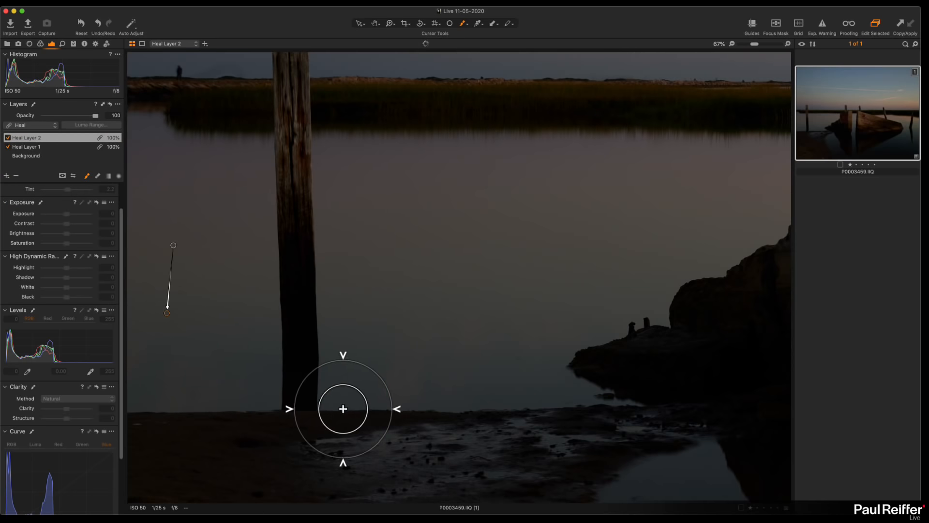
# Step: Examine the whole photo for remaining distractions, checking the contrail and faint cloud marks across the sky
pyautogui.scroll(-3, 490, 279)
pyautogui.press('z')
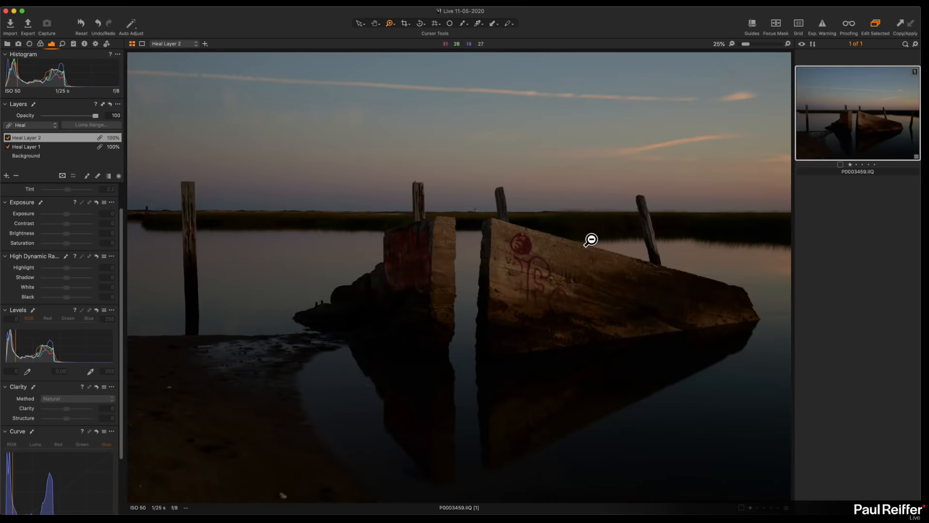
pyautogui.keyDown('alt'); pyautogui.click(589, 240); pyautogui.keyUp('alt')
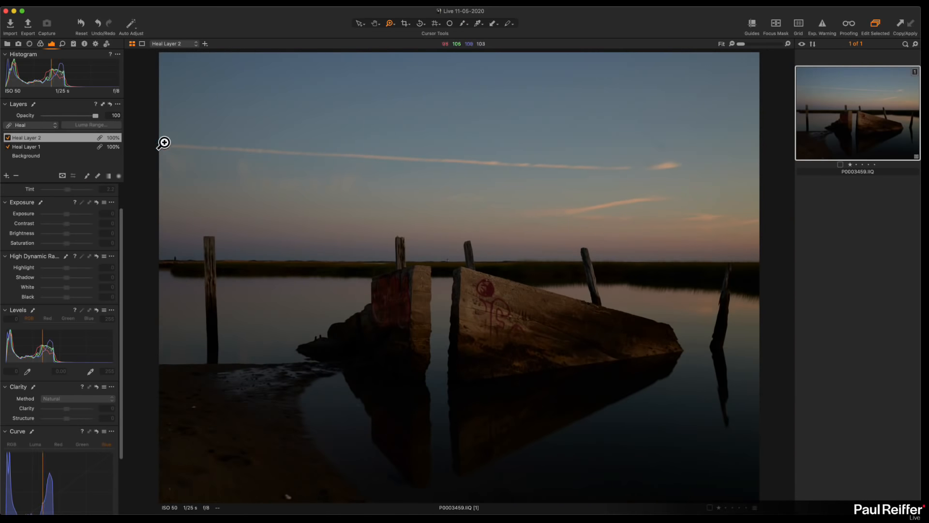
pyautogui.click(197, 180)
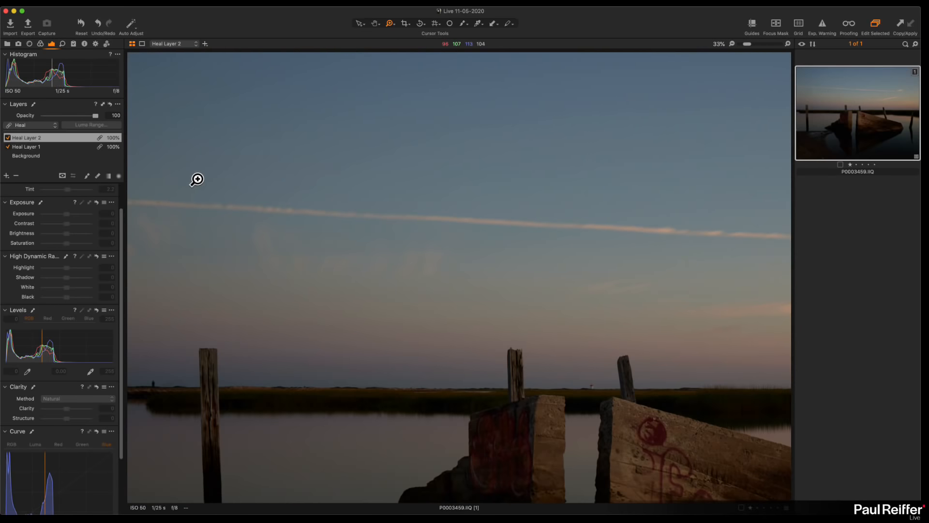
pyautogui.keyDown('alt'); pyautogui.click(423, 245); pyautogui.keyUp('alt')
pyautogui.keyDown('alt'); pyautogui.click(391, 244); pyautogui.keyUp('alt')
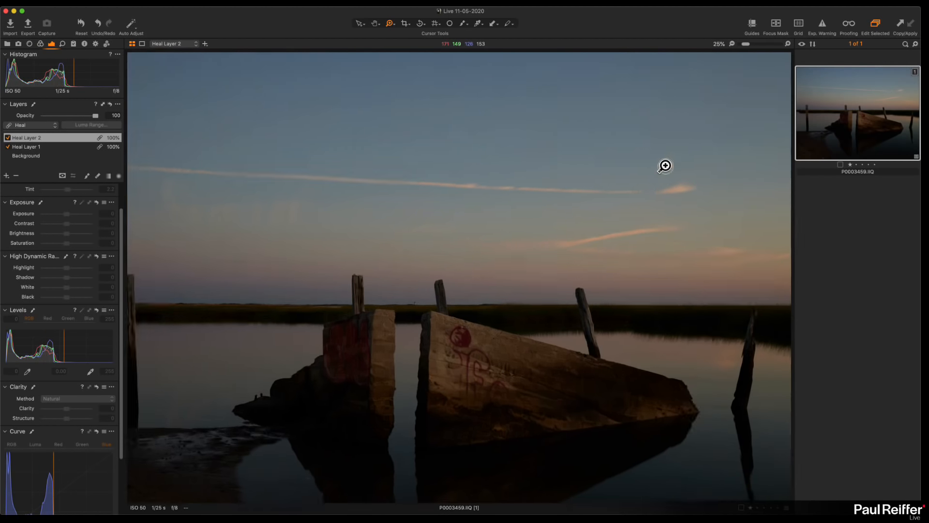
pyautogui.click(663, 166)
pyautogui.click(542, 247)
pyautogui.moveTo(542, 254); pyautogui.dragTo(778, 246)
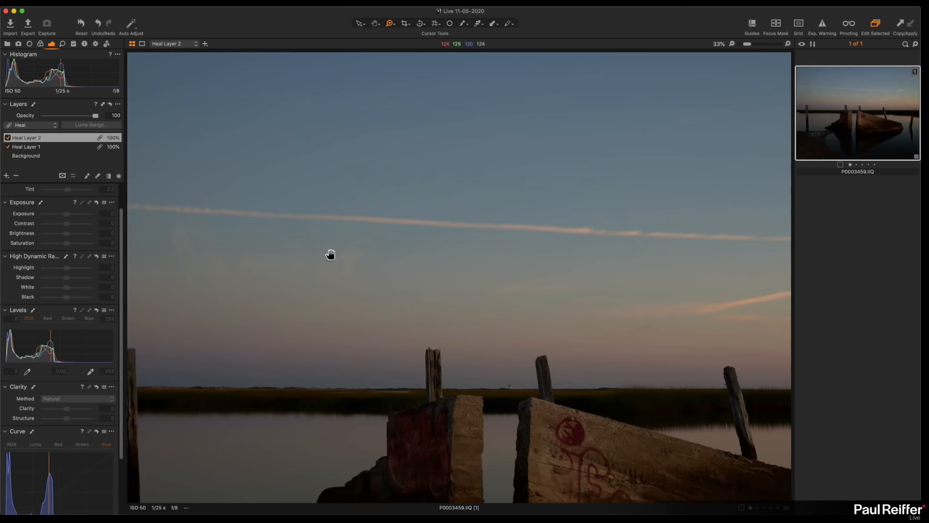
pyautogui.moveTo(331, 253); pyautogui.dragTo(731, 244)
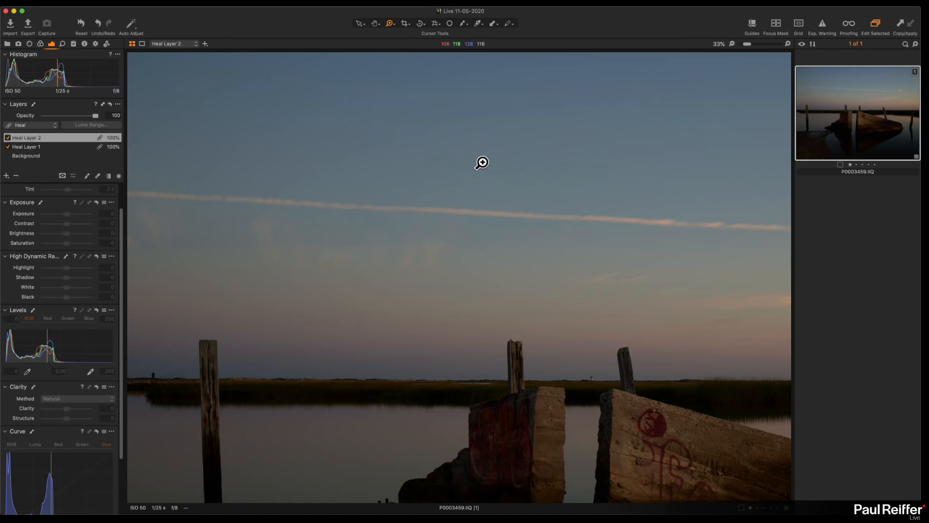
# Step: Inspect the small figure on the horizon beside the left post and the dark shoreline in the foreground
pyautogui.moveTo(257, 329); pyautogui.dragTo(102, 402)
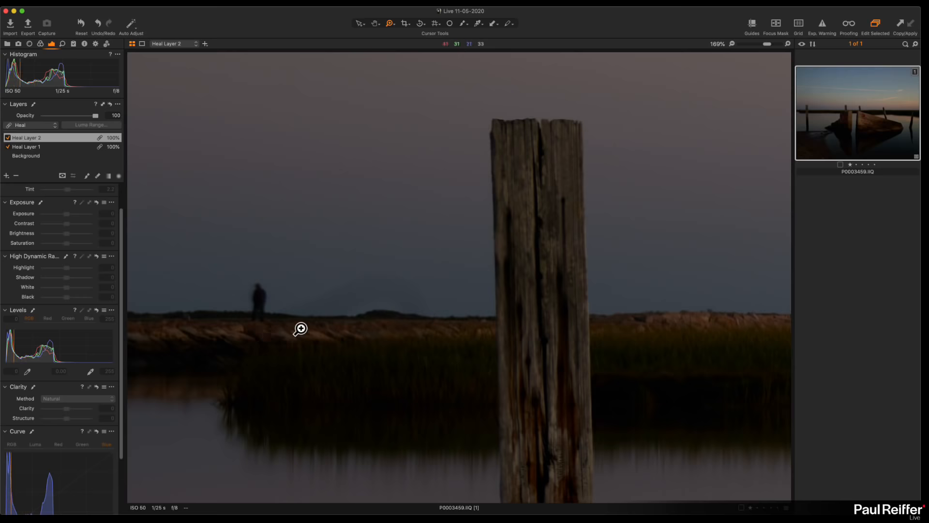
pyautogui.press('super+minus')
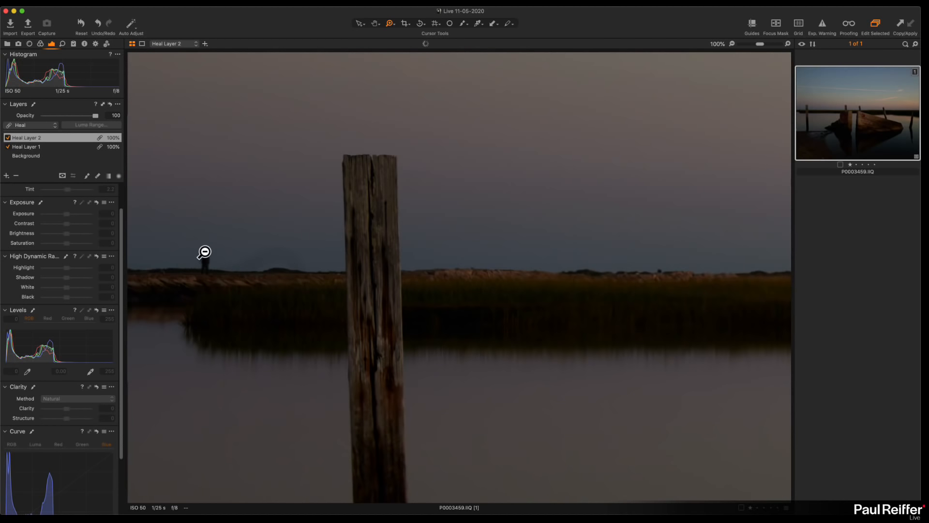
pyautogui.keyDown('alt'); pyautogui.click(296, 286); pyautogui.keyUp('alt')
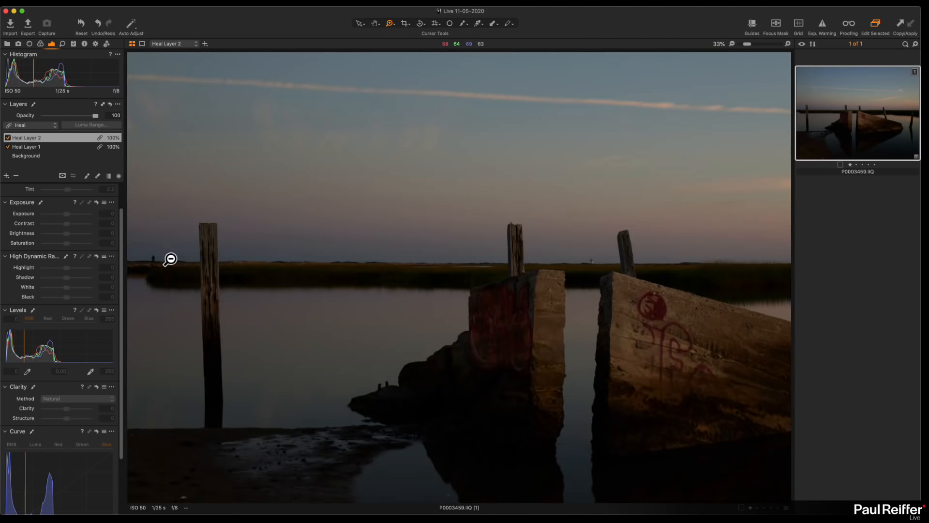
pyautogui.keyDown('alt'); pyautogui.click(351, 252); pyautogui.keyUp('alt')
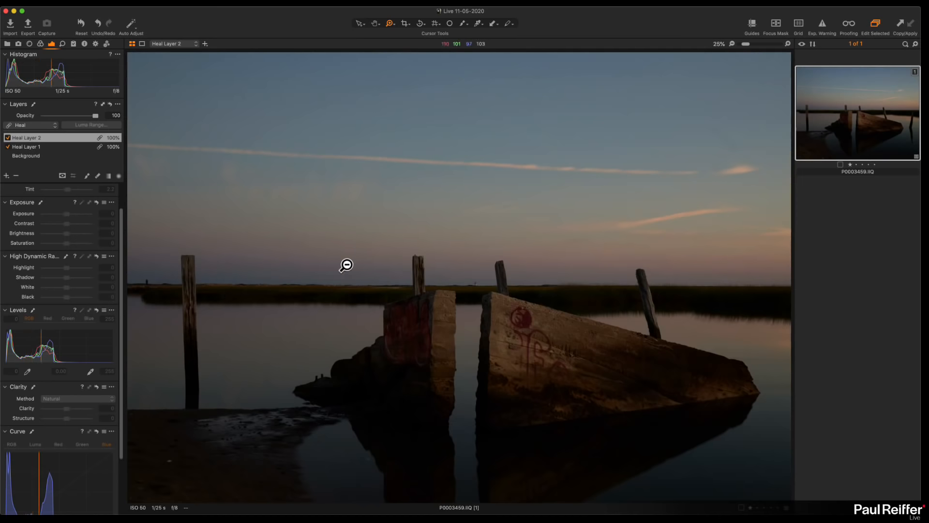
pyautogui.click(230, 455)
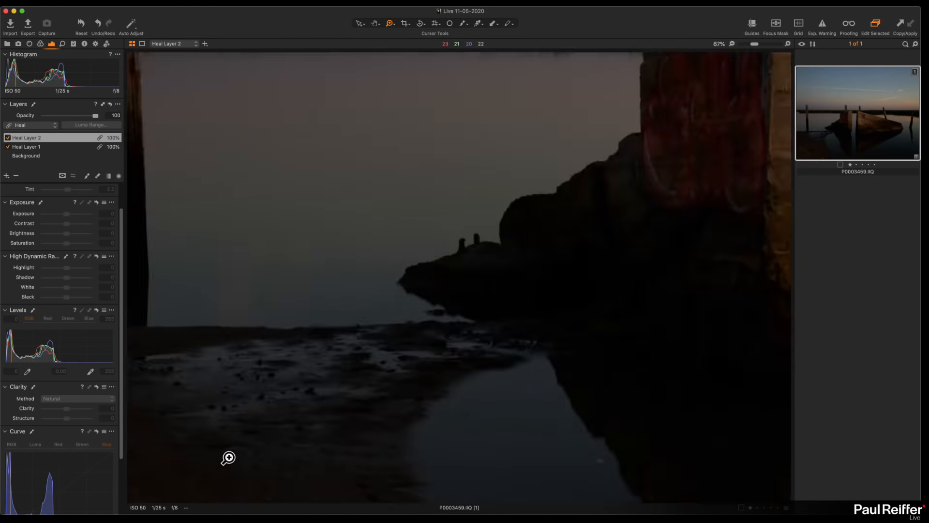
pyautogui.press('super+0')
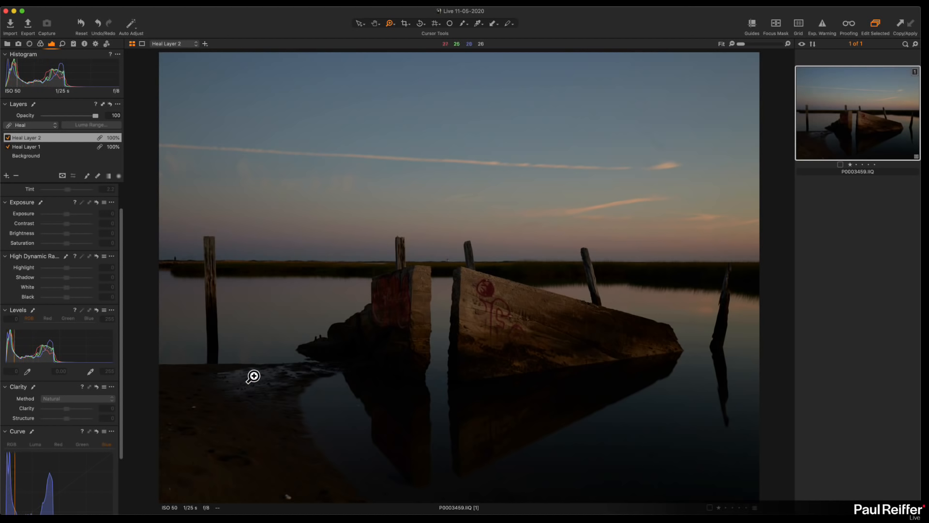
# Step: Inspect the lighthouse on the horizon between the concrete blocks and the full length of the contrail
pyautogui.click(431, 247)
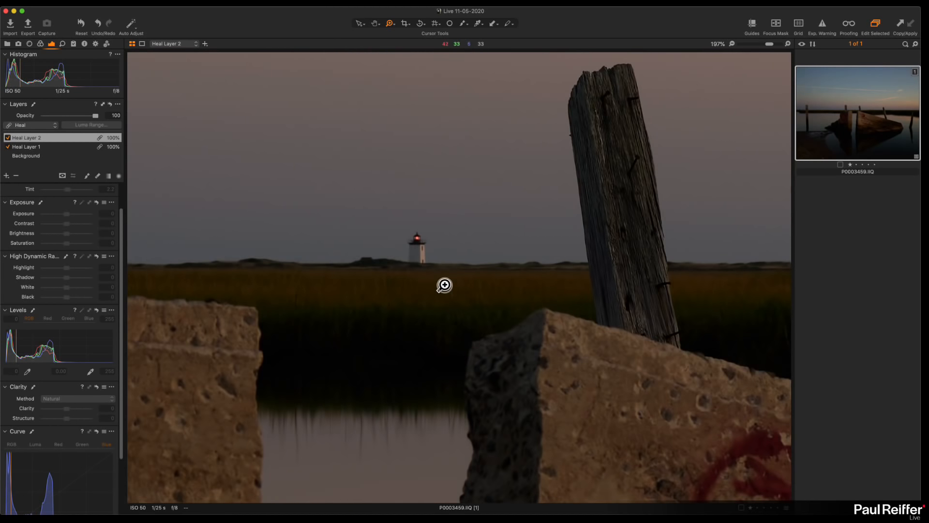
pyautogui.keyDown('alt'); pyautogui.click(445, 285); pyautogui.keyUp('alt')
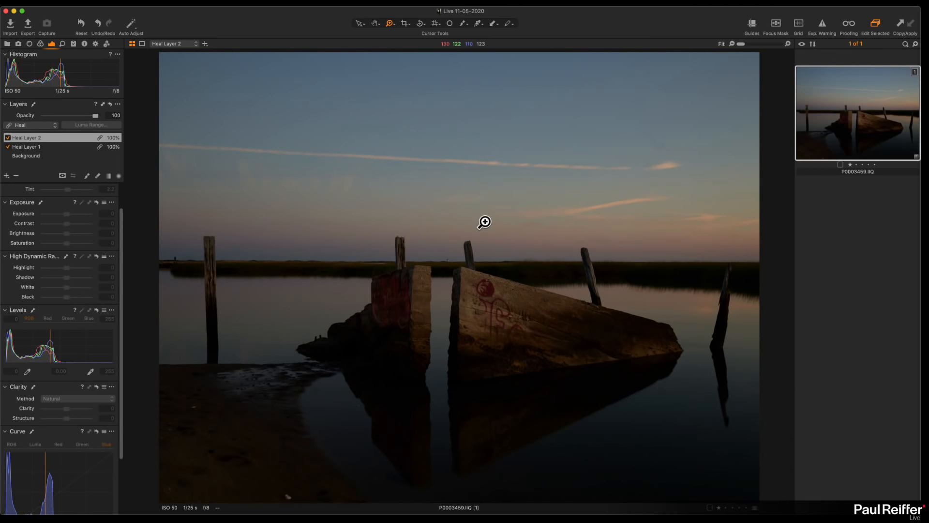
pyautogui.click(569, 167)
pyautogui.moveTo(573, 202); pyautogui.dragTo(703, 280)
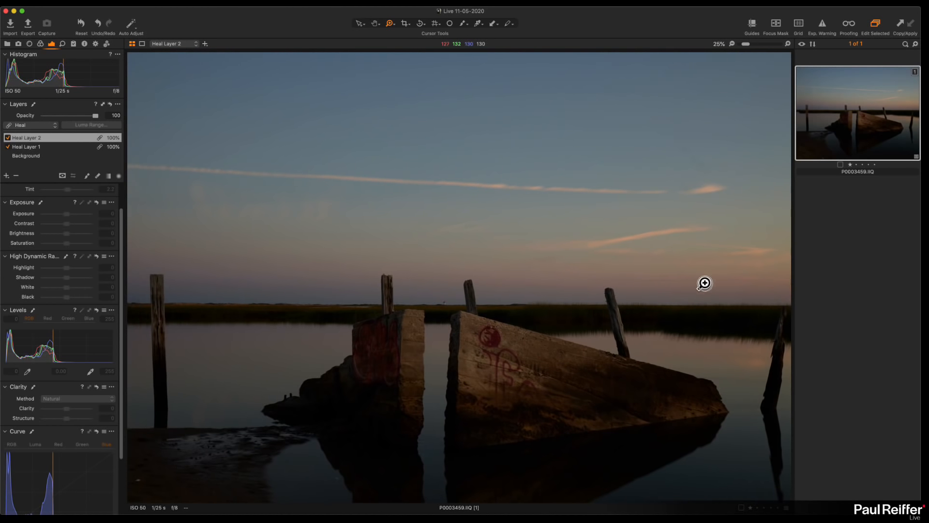
pyautogui.moveTo(255, 181); pyautogui.dragTo(662, 234)
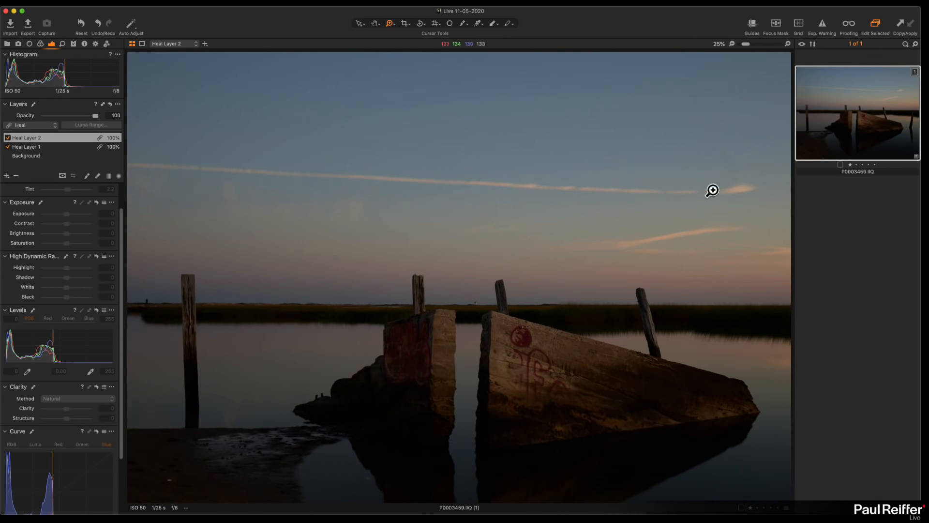
pyautogui.scroll(-2, 258, 168)
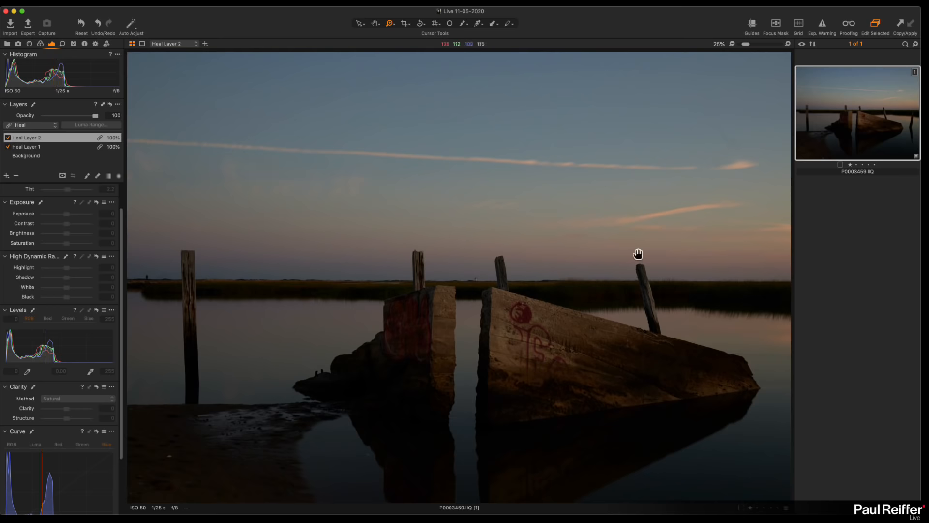
pyautogui.scroll(2, 368, 229)
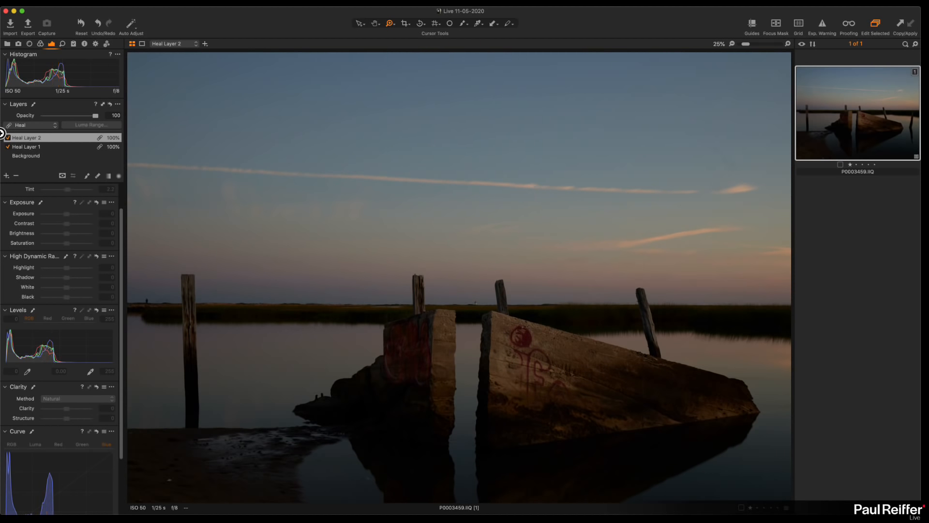
# Step: Create a third heal layer and paint along the long contrail across the sky with an enlarged heal brush to remove it
pyautogui.click(7, 177)
pyautogui.click(46, 204)
pyautogui.click(85, 177)
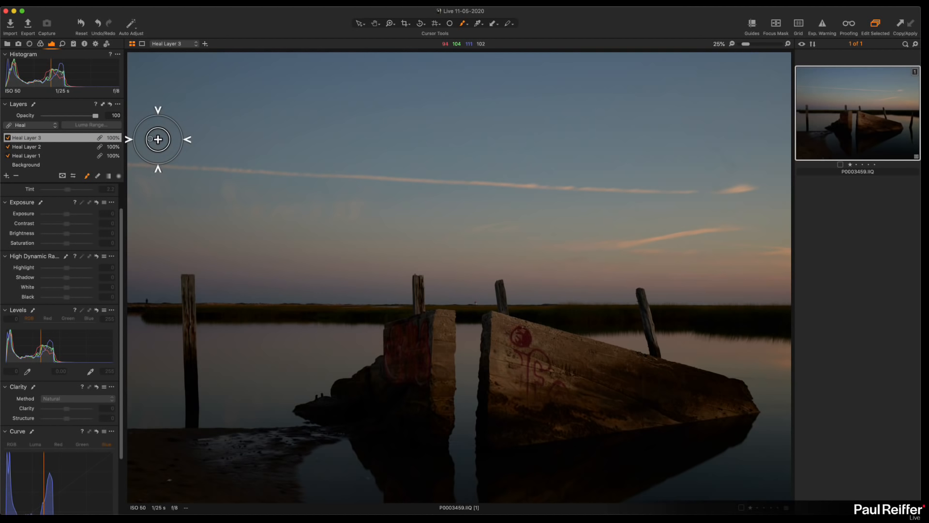
pyautogui.press(']')
pyautogui.moveTo(147, 165)
pyautogui.mouseDown()
pyautogui.moveTo(631, 191)
pyautogui.moveTo(763, 188)
pyautogui.moveTo(667, 188)
pyautogui.mouseUp()
pyautogui.moveTo(592, 207); pyautogui.dragTo(370, 197)
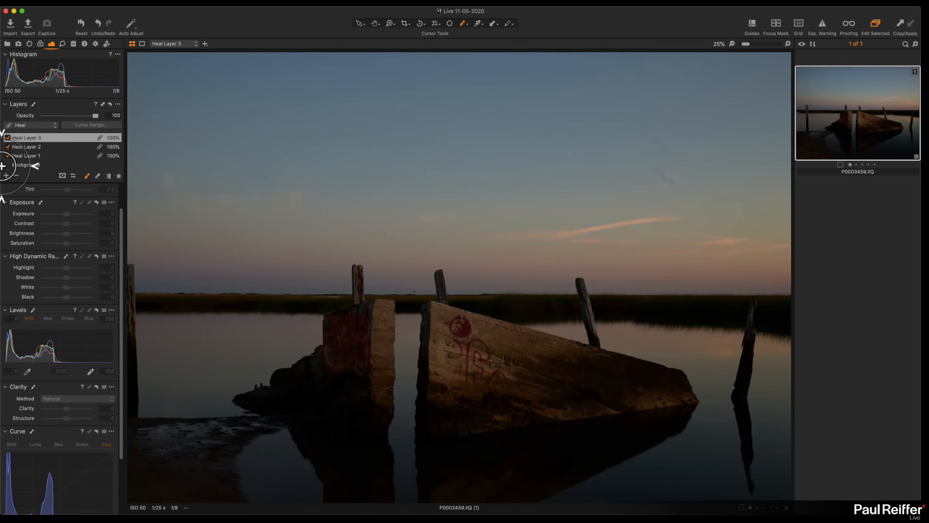
# Step: Compare the whole photo with and without Heal Layer 3 to check the contrail removal
pyautogui.press('v')
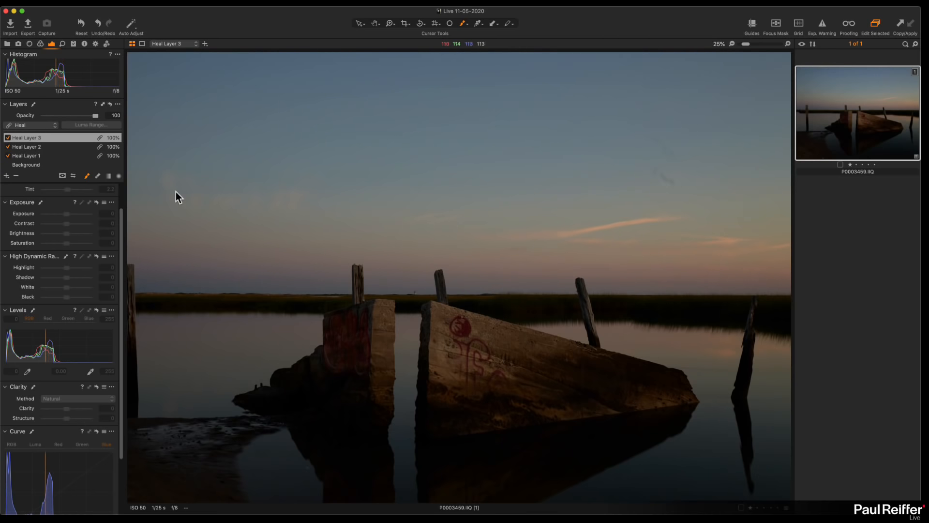
pyautogui.press('z')
pyautogui.keyDown('alt'); pyautogui.click(388, 196); pyautogui.keyUp('alt')
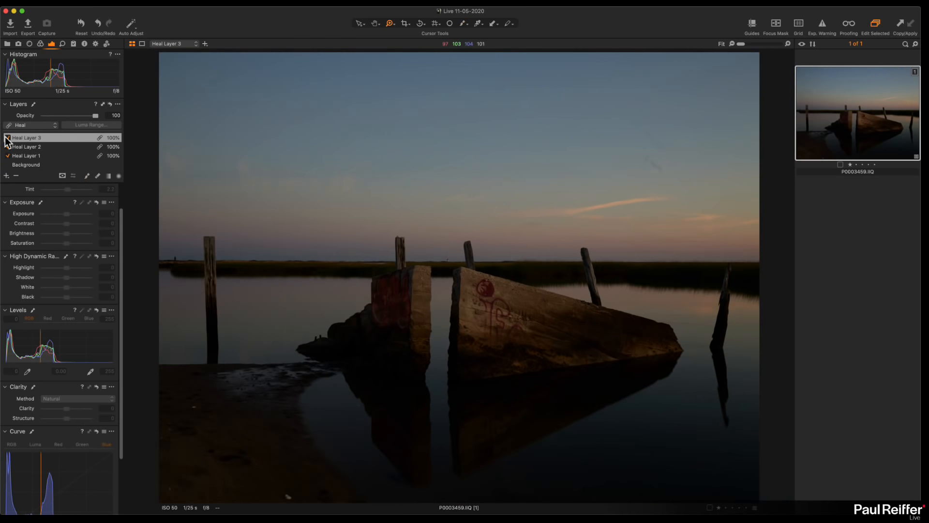
pyautogui.click(7, 138)
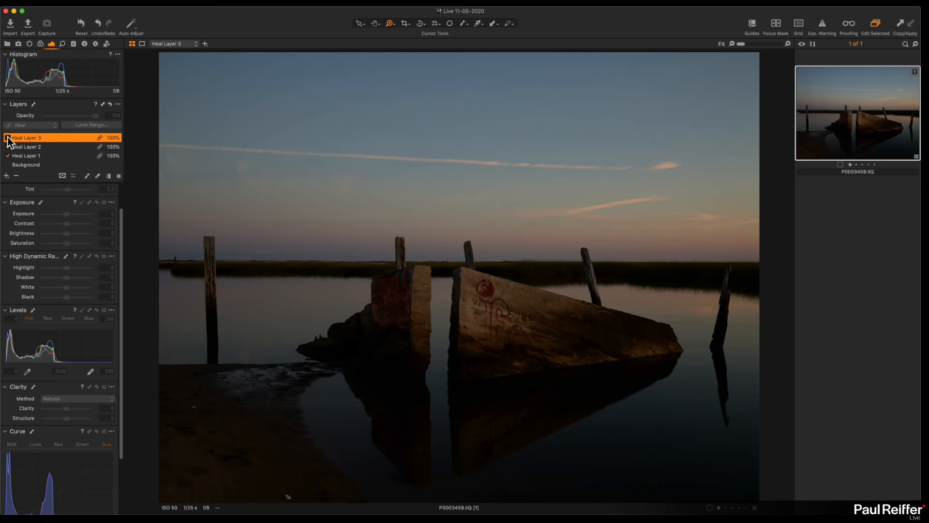
pyautogui.click(7, 138)
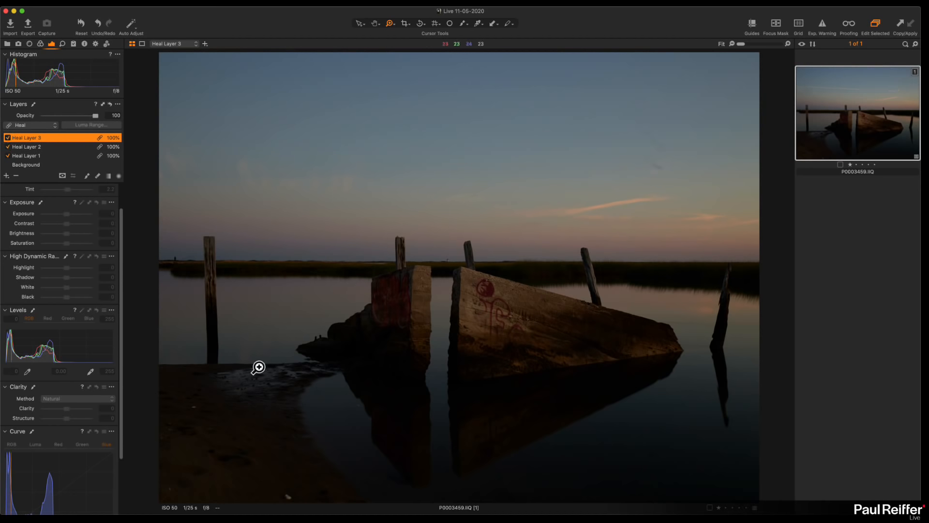
pyautogui.click(7, 137)
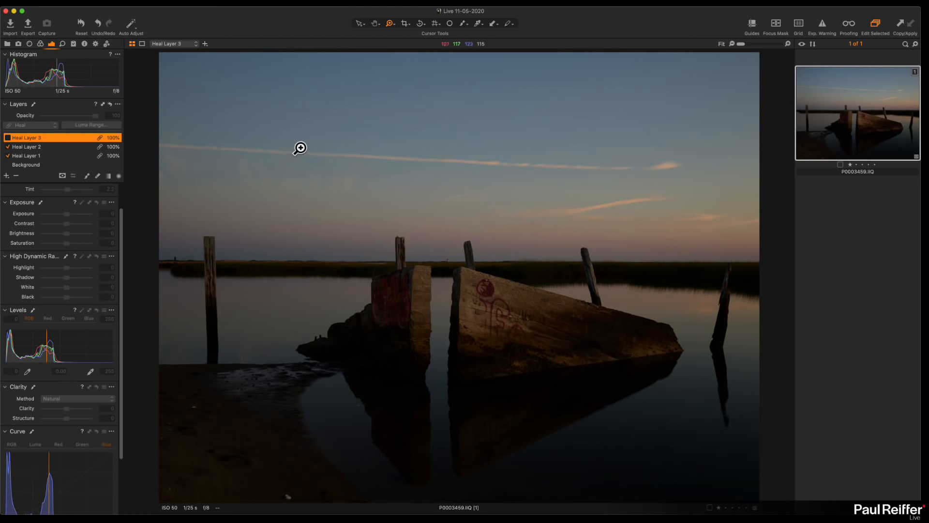
pyautogui.click(7, 138)
# Step: Erase the Heal Layer 1 mask over the wavy sky smudge with a slightly larger eraser and hide the mask overlay
pyautogui.click(658, 170)
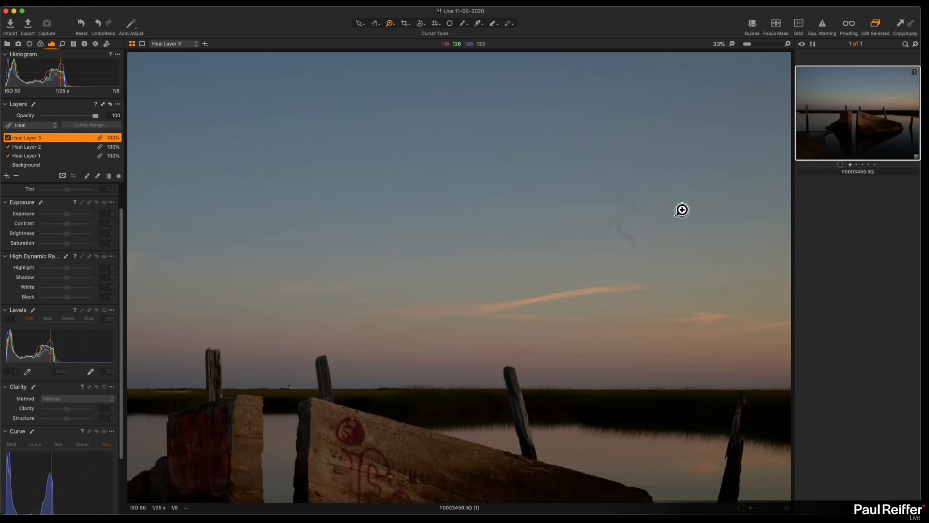
pyautogui.click(682, 210)
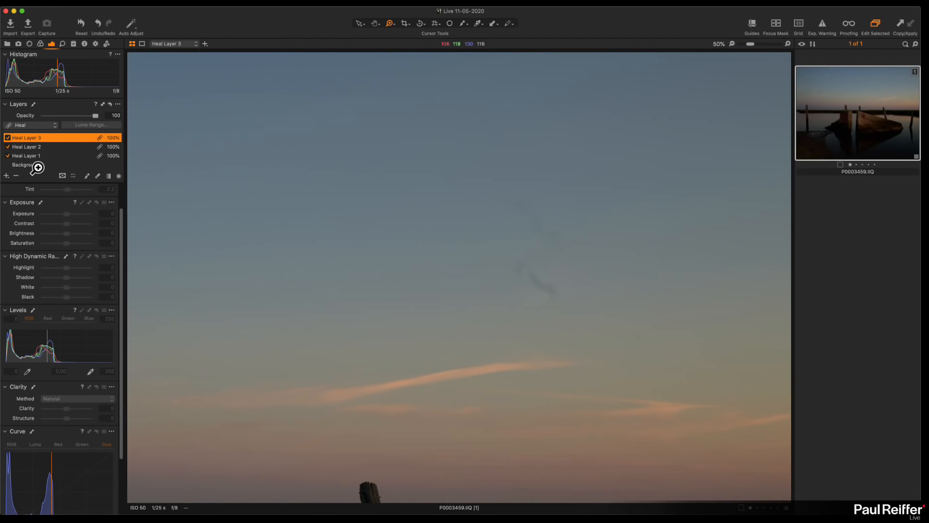
pyautogui.click(33, 156)
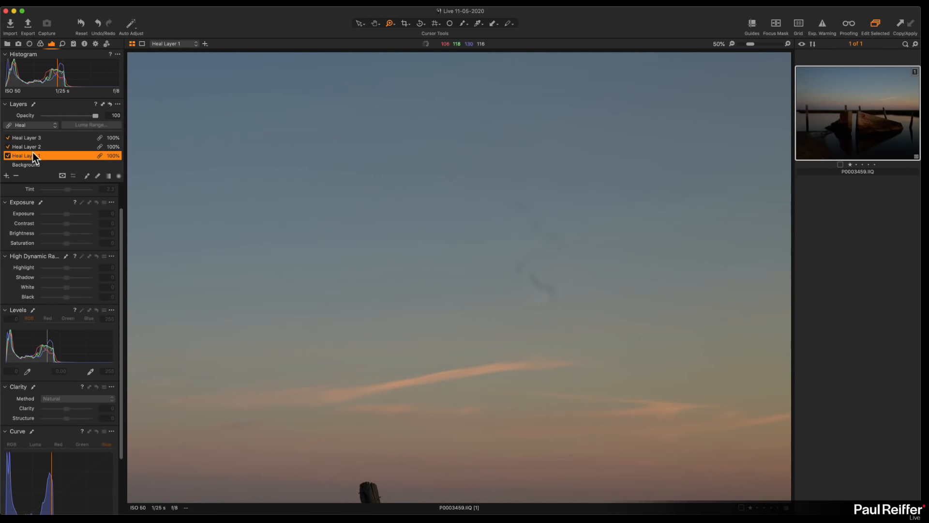
pyautogui.click(8, 156)
pyautogui.press('b')
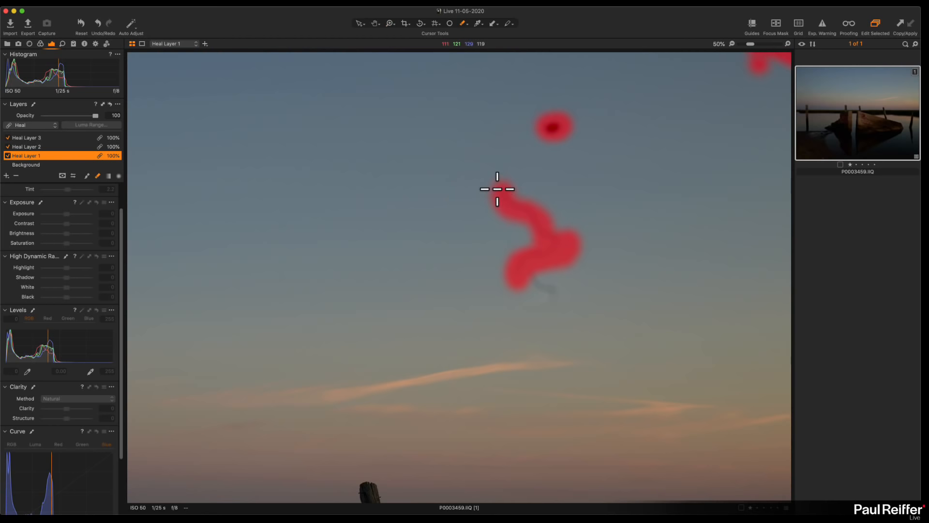
pyautogui.rightClick(480, 202)
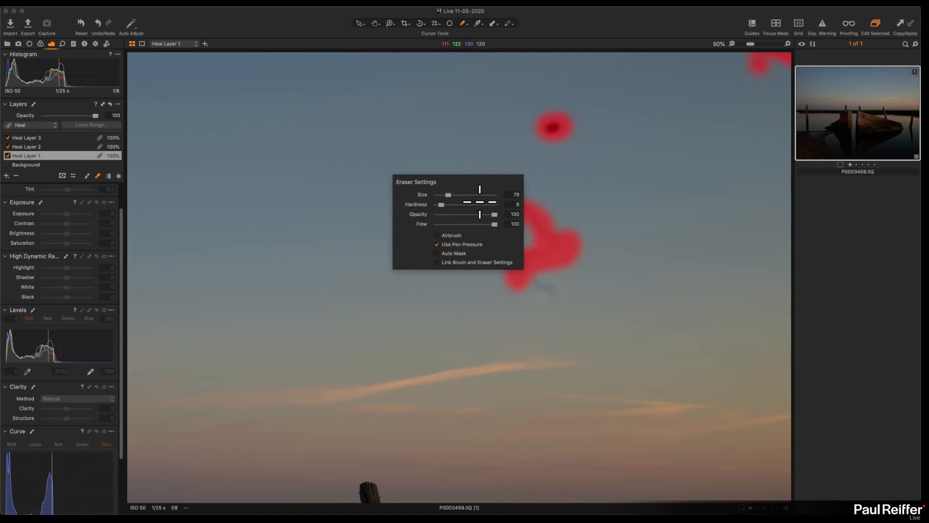
pyautogui.moveTo(449, 196); pyautogui.dragTo(452, 196)
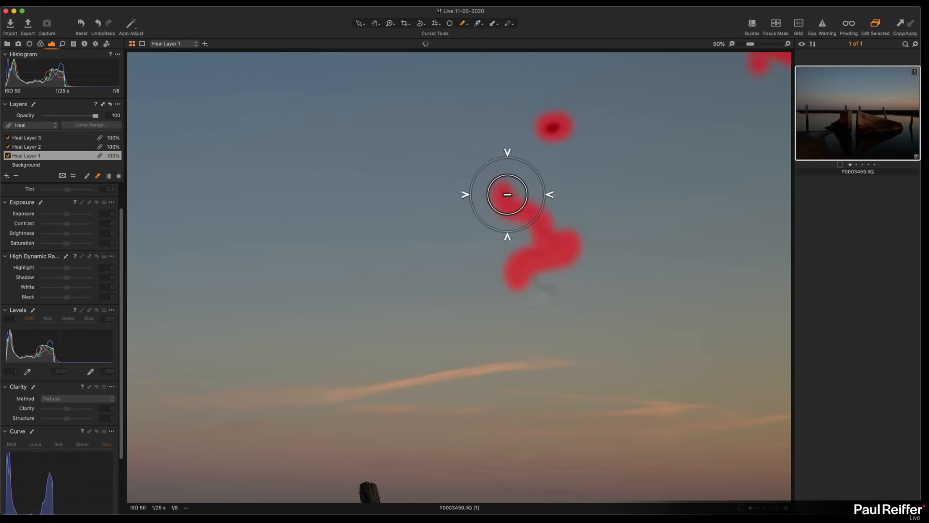
pyautogui.moveTo(518, 196)
pyautogui.mouseDown()
pyautogui.moveTo(514, 221)
pyautogui.moveTo(530, 249)
pyautogui.moveTo(517, 217)
pyautogui.moveTo(566, 240)
pyautogui.moveTo(531, 272)
pyautogui.moveTo(565, 276)
pyautogui.moveTo(537, 261)
pyautogui.mouseUp()
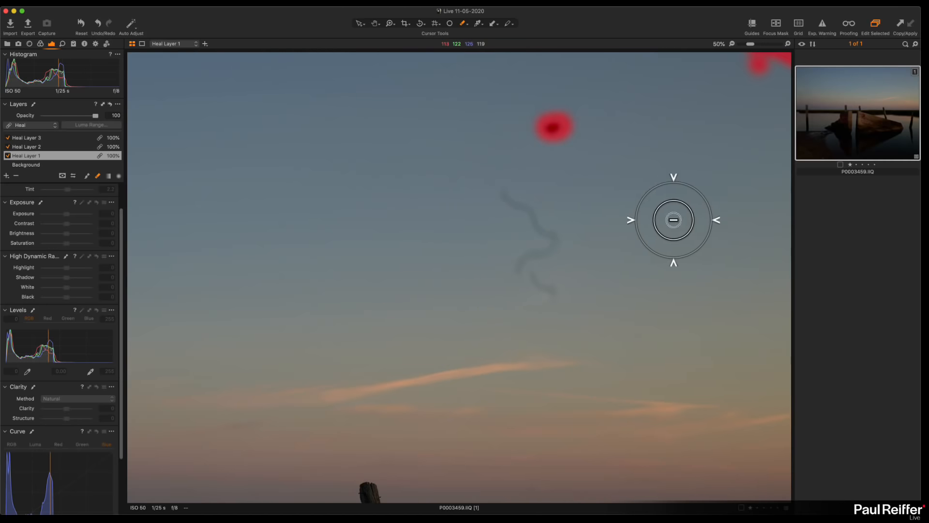
pyautogui.scroll(3, 712, 95)
pyautogui.press('m')
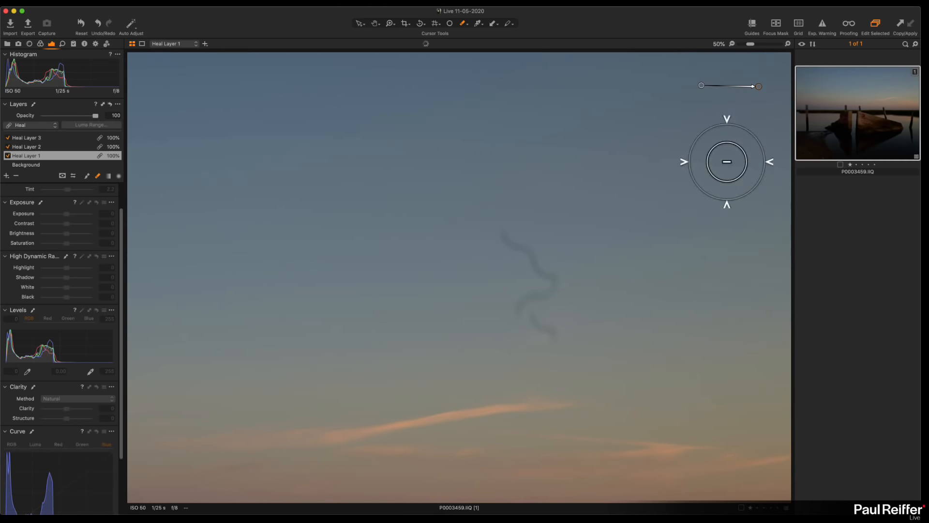
# Step: Create a fourth heal layer, paint over the wavy sky smudge and shift its source point to a cleaner patch of sky
pyautogui.click(6, 176)
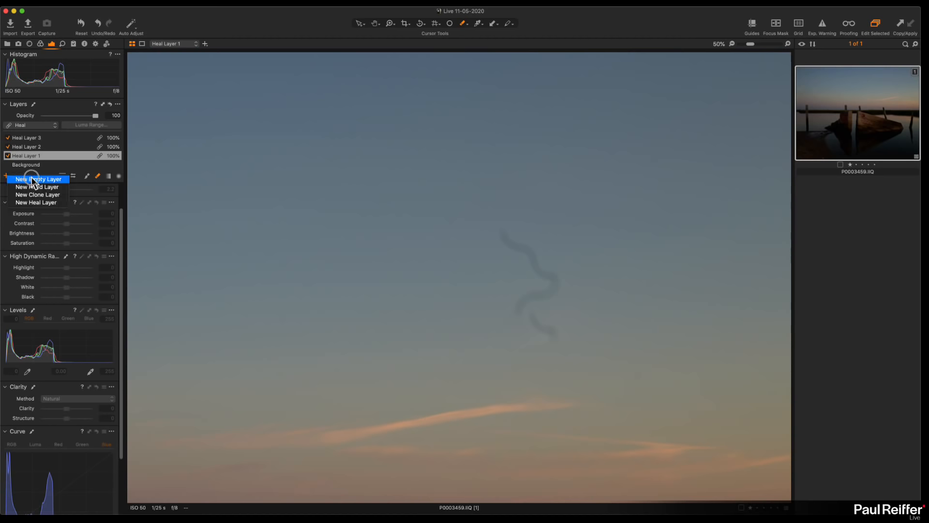
pyautogui.click(45, 203)
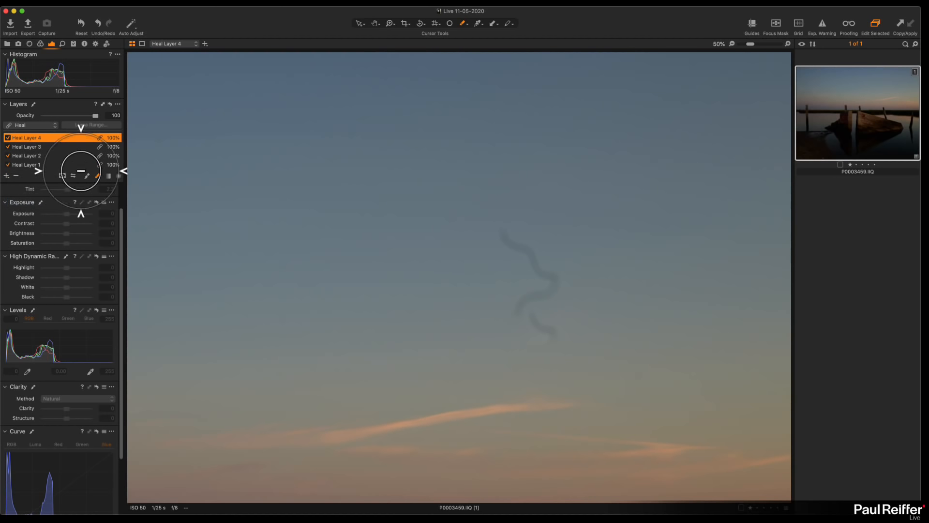
pyautogui.press('b')
pyautogui.rightClick(650, 272)
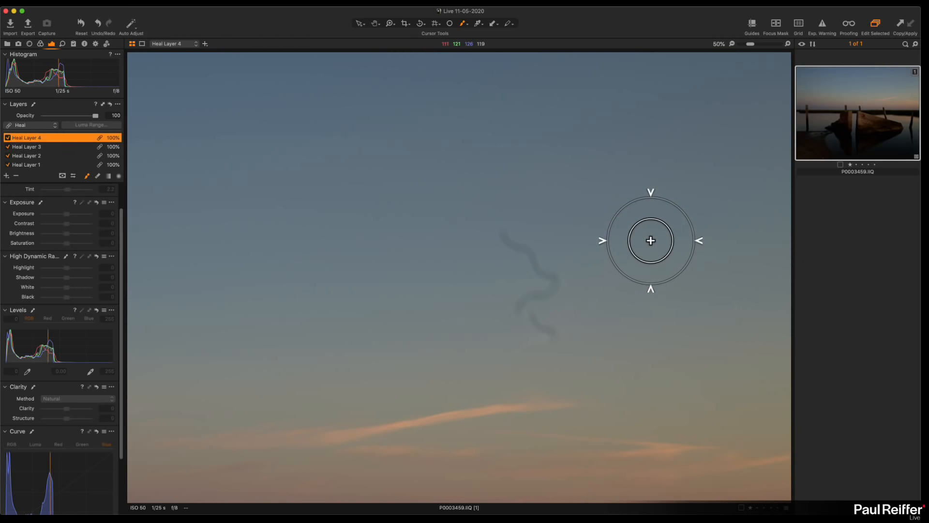
pyautogui.moveTo(555, 248)
pyautogui.mouseDown()
pyautogui.moveTo(503, 233)
pyautogui.moveTo(560, 286)
pyautogui.moveTo(508, 313)
pyautogui.moveTo(559, 324)
pyautogui.mouseUp()
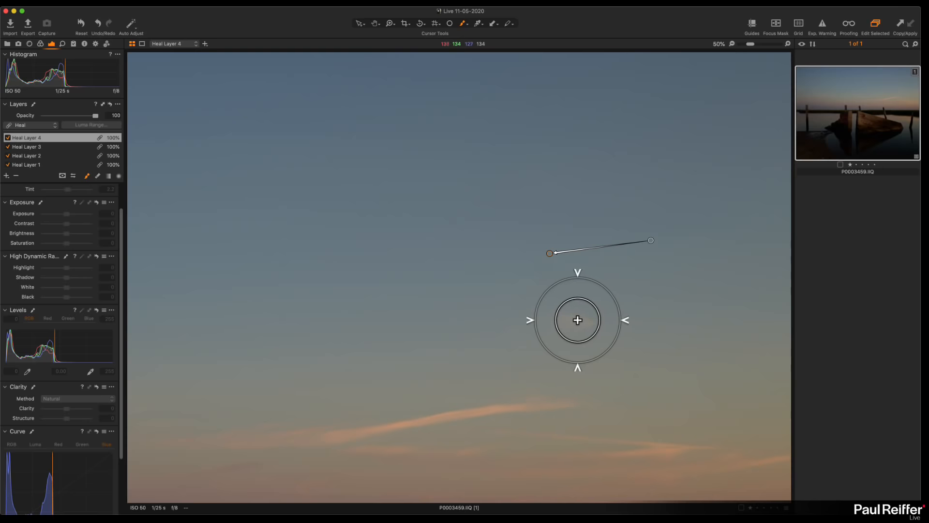
pyautogui.moveTo(651, 240); pyautogui.dragTo(679, 226)
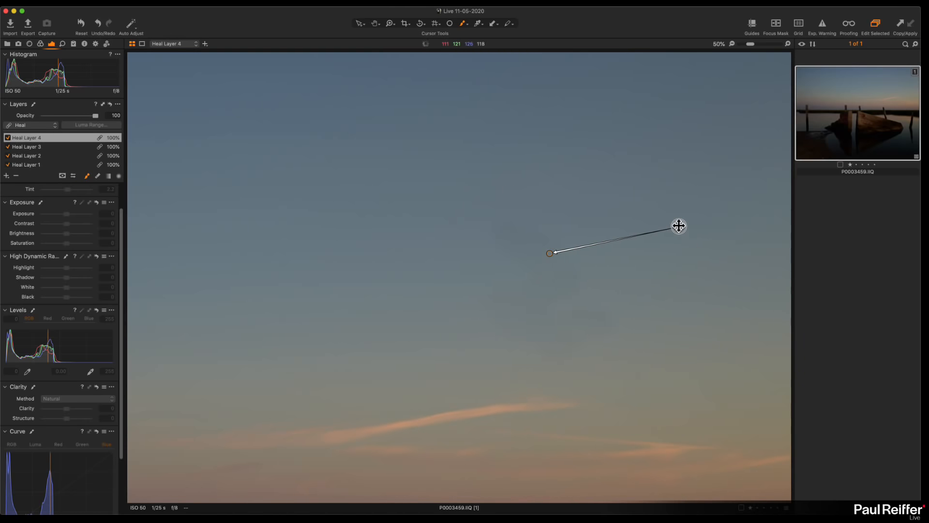
pyautogui.press('z')
pyautogui.keyDown('alt'); pyautogui.click(334, 284); pyautogui.keyUp('alt')
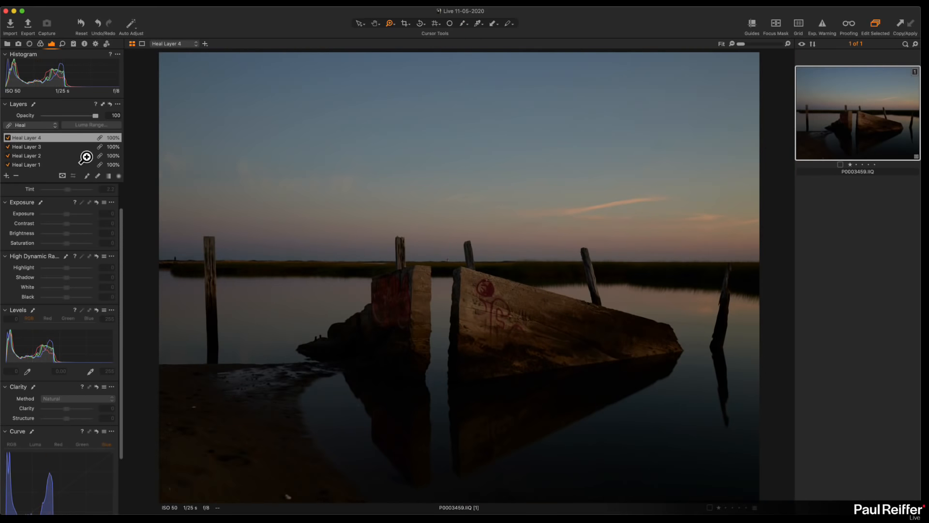
# Step: Add a new heal layer for the small figure on the horizon beside the left post and name it "Delete Man"
pyautogui.scroll(-1, 37, 150)
pyautogui.scroll(1, 37, 150)
pyautogui.click(166, 271)
pyautogui.moveTo(305, 238); pyautogui.dragTo(453, 319)
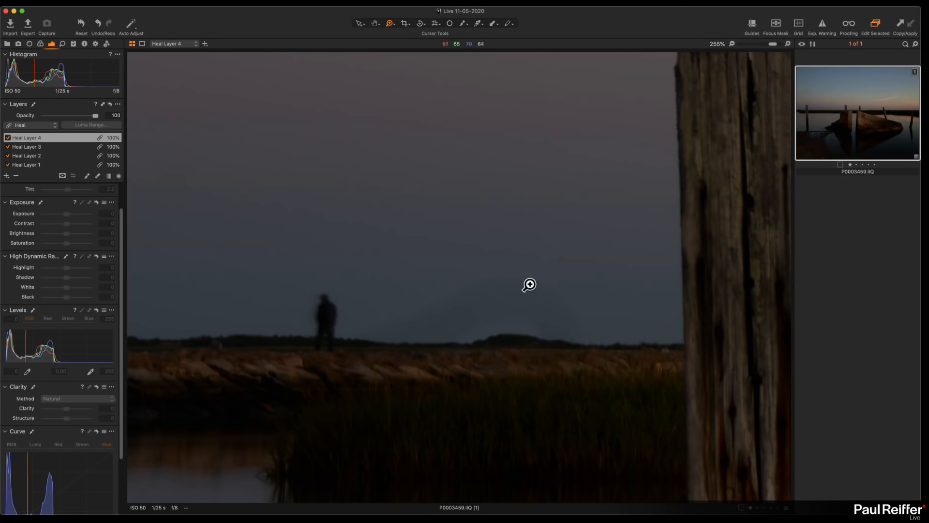
pyautogui.click(5, 177)
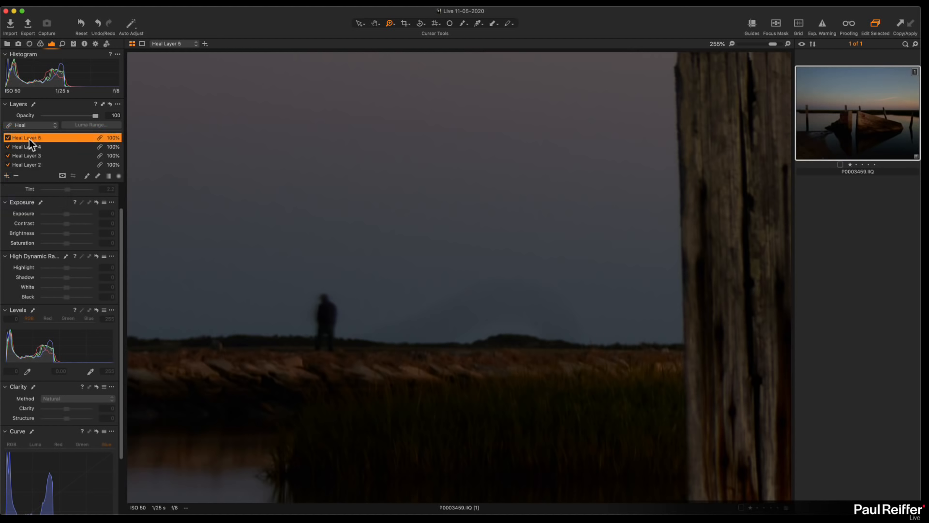
pyautogui.doubleClick(29, 138)
pyautogui.write('Delete')
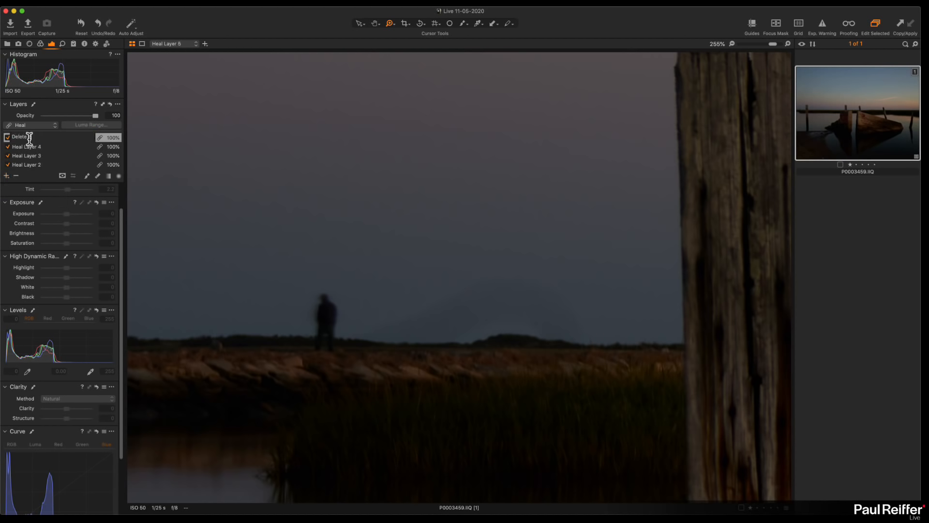
pyautogui.write(' Man')
pyautogui.press('Return')
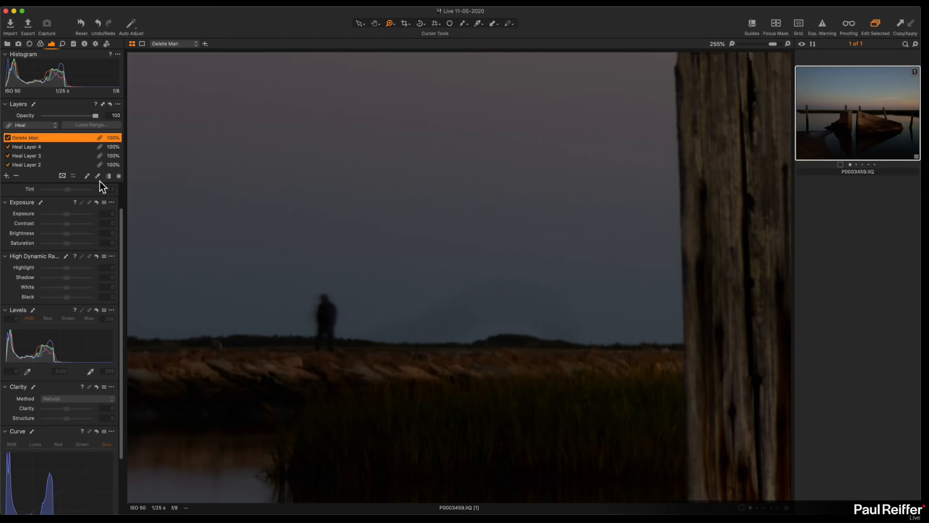
# Step: Shrink the heal brush, sample the horizon beside the standing man and paint over him to remove him
pyautogui.click(86, 176)
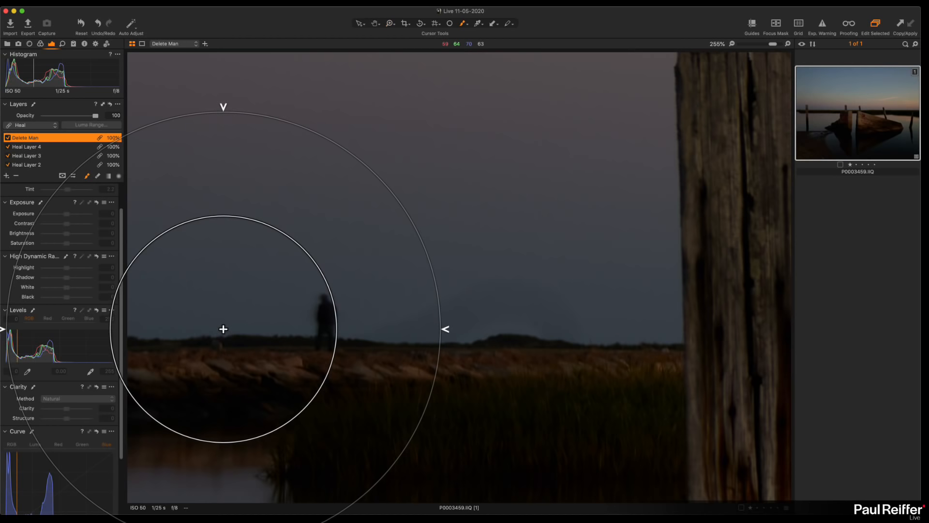
pyautogui.press('[')
pyautogui.press('[')
pyautogui.press('[')
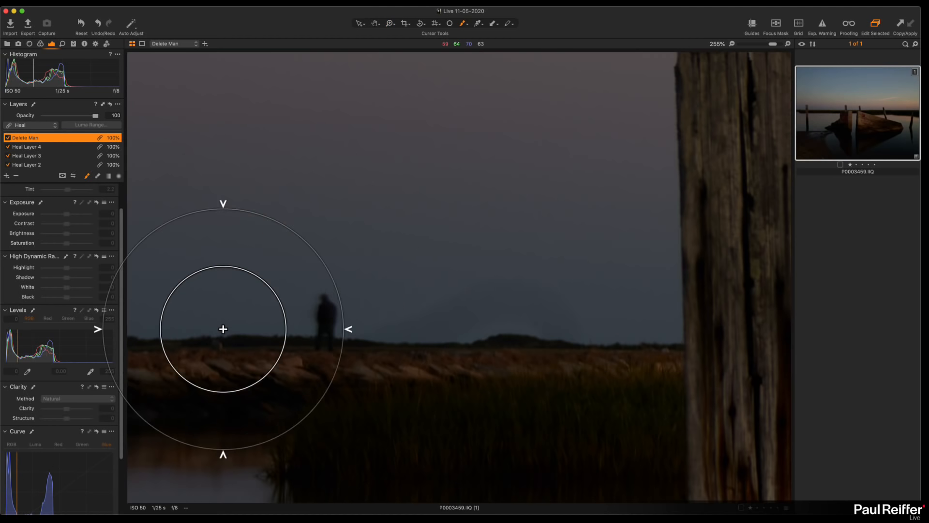
pyautogui.press('[')
pyautogui.press('[')
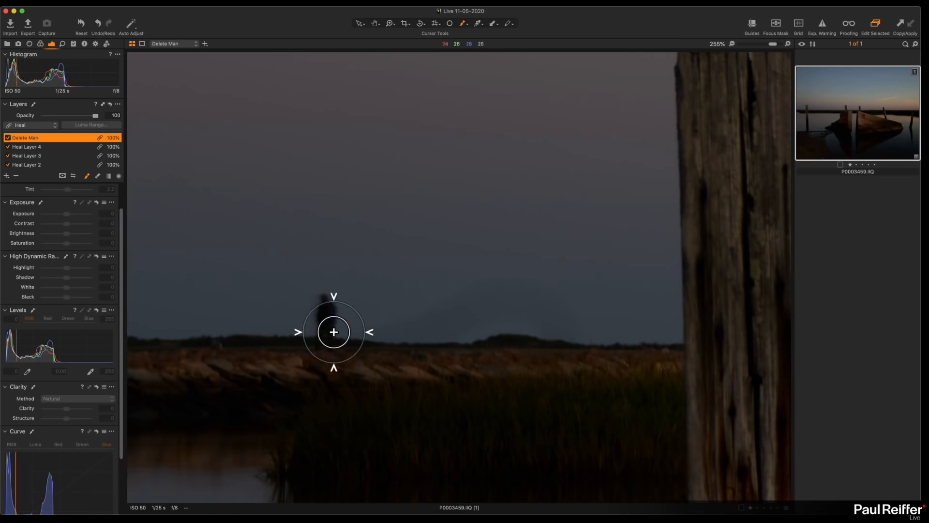
pyautogui.keyDown('alt'); pyautogui.click(252, 347); pyautogui.keyUp('alt')
pyautogui.moveTo(326, 340)
pyautogui.mouseDown()
pyautogui.moveTo(324, 307)
pyautogui.moveTo(337, 330)
pyautogui.moveTo(317, 336)
pyautogui.moveTo(337, 339)
pyautogui.moveTo(335, 318)
pyautogui.moveTo(343, 324)
pyautogui.moveTo(358, 379)
pyautogui.moveTo(318, 348)
pyautogui.mouseUp()
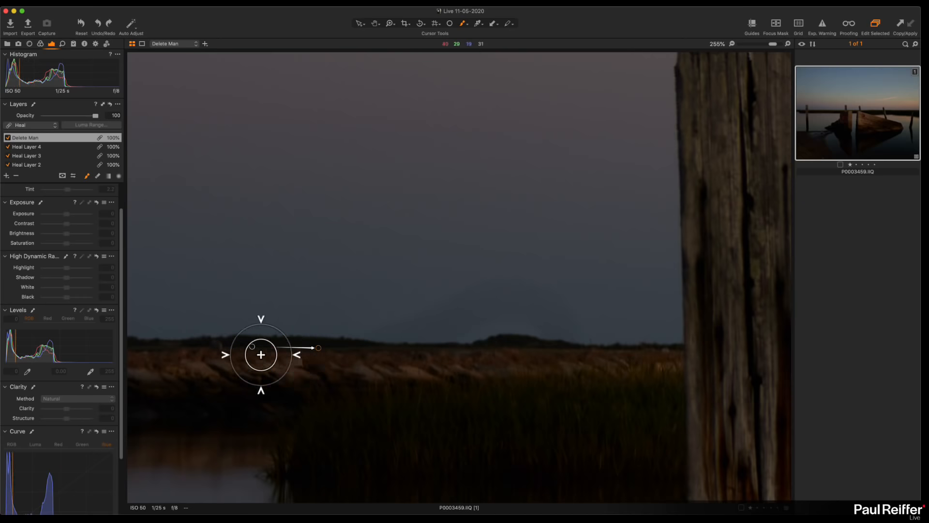
# Step: Add another heal layer and name it "Squiggly next to guy"
pyautogui.moveTo(483, 346); pyautogui.dragTo(145, 336)
pyautogui.click(7, 176)
pyautogui.click(53, 203)
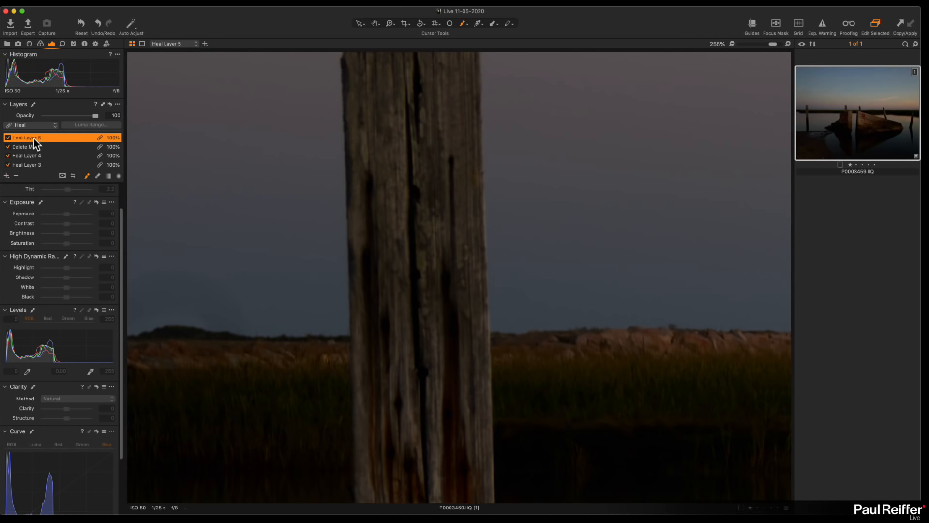
pyautogui.doubleClick(34, 138)
pyautogui.write('Squigg')
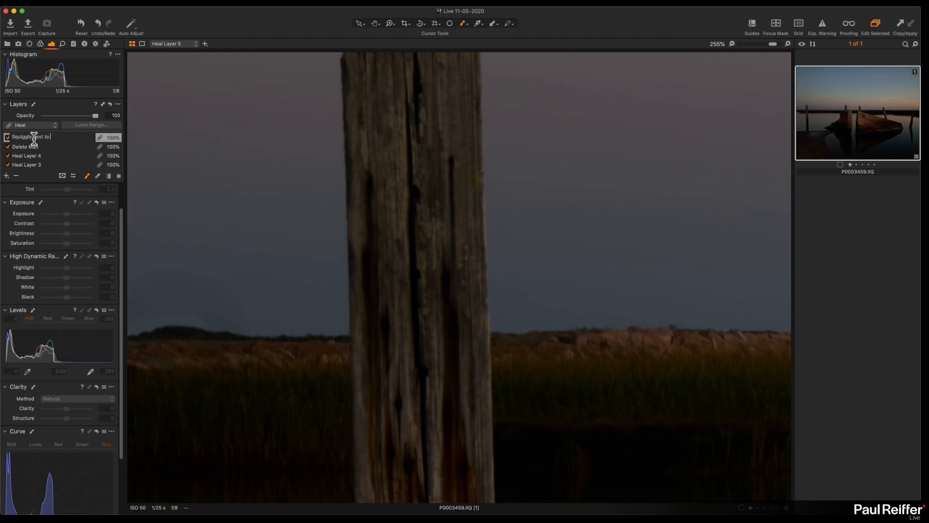
pyautogui.write('ly text to guy')
pyautogui.press('Return')
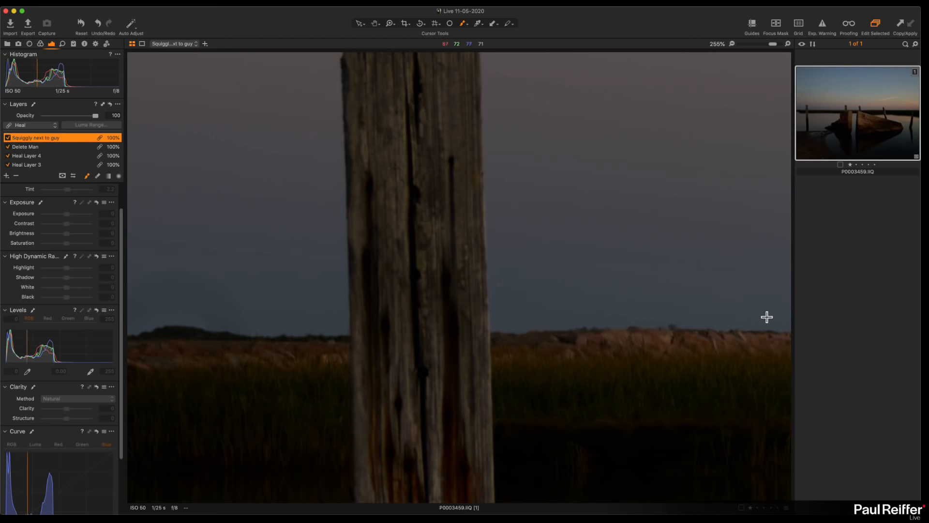
# Step: Heal the faint smudge above the horizon left of the post and move its source point slightly higher into clean sky
pyautogui.moveTo(215, 315)
pyautogui.mouseDown()
pyautogui.moveTo(346, 316)
pyautogui.moveTo(352, 297)
pyautogui.moveTo(289, 282)
pyautogui.moveTo(301, 287)
pyautogui.moveTo(272, 294)
pyautogui.moveTo(297, 312)
pyautogui.moveTo(360, 323)
pyautogui.moveTo(234, 286)
pyautogui.moveTo(258, 297)
pyautogui.moveTo(170, 316)
pyautogui.moveTo(277, 301)
pyautogui.moveTo(240, 318)
pyautogui.mouseUp()
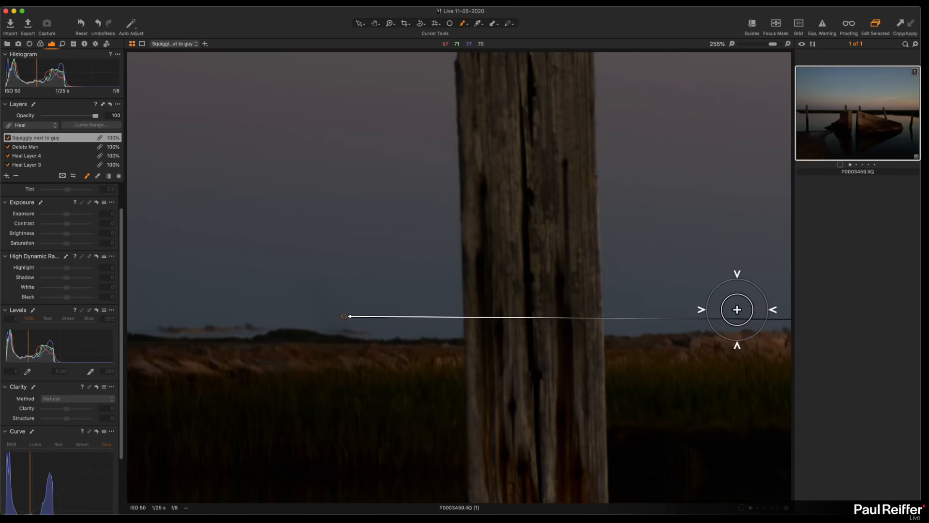
pyautogui.scroll(2, 732, 309)
pyautogui.scroll(-3, 732, 309)
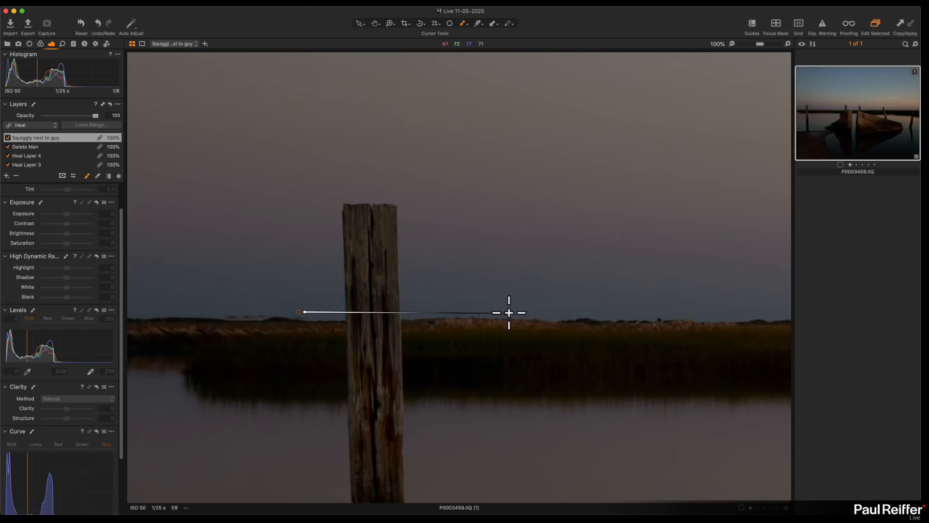
pyautogui.moveTo(511, 305); pyautogui.dragTo(512, 300)
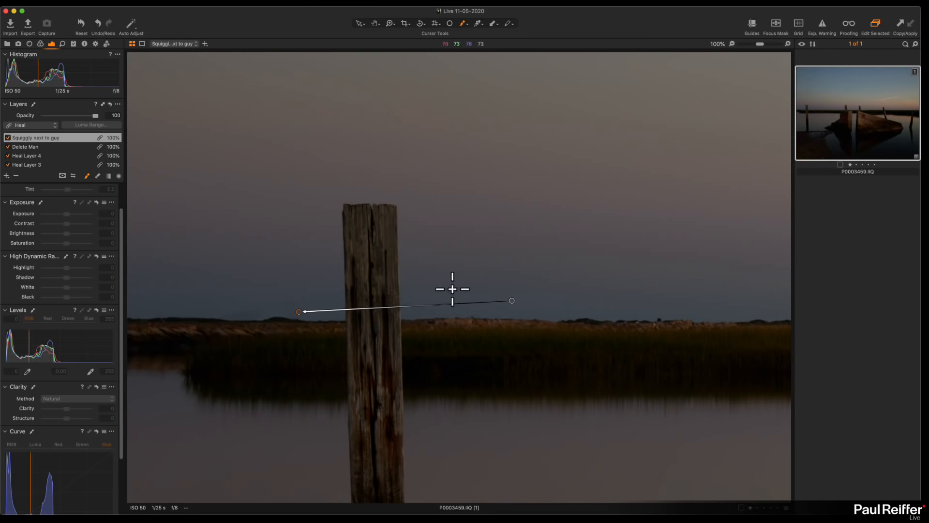
pyautogui.press('z')
pyautogui.keyDown('alt'); pyautogui.click(481, 264); pyautogui.keyUp('alt')
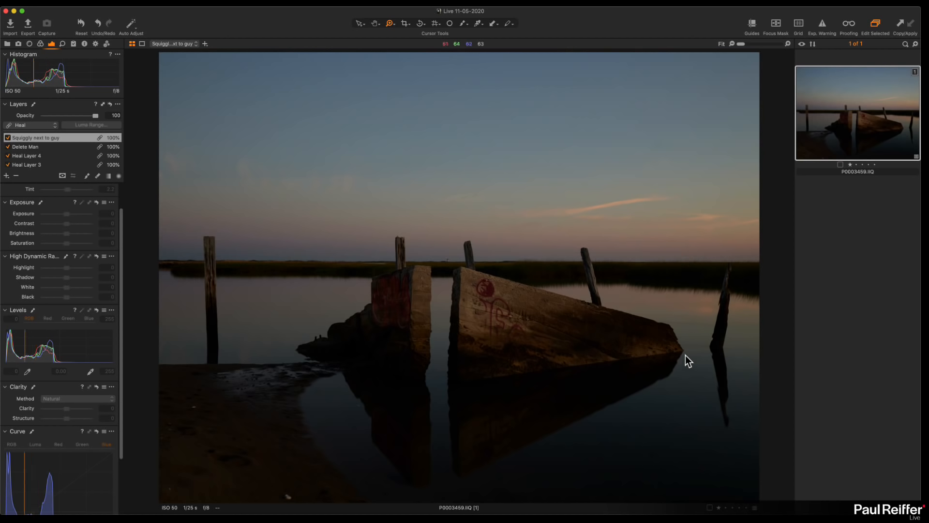
# Step: Rename Heal Layer 3 as "Contrail" and toggle its visibility off and on to compare the sky
pyautogui.click(8, 165)
pyautogui.click(8, 165)
pyautogui.doubleClick(20, 165)
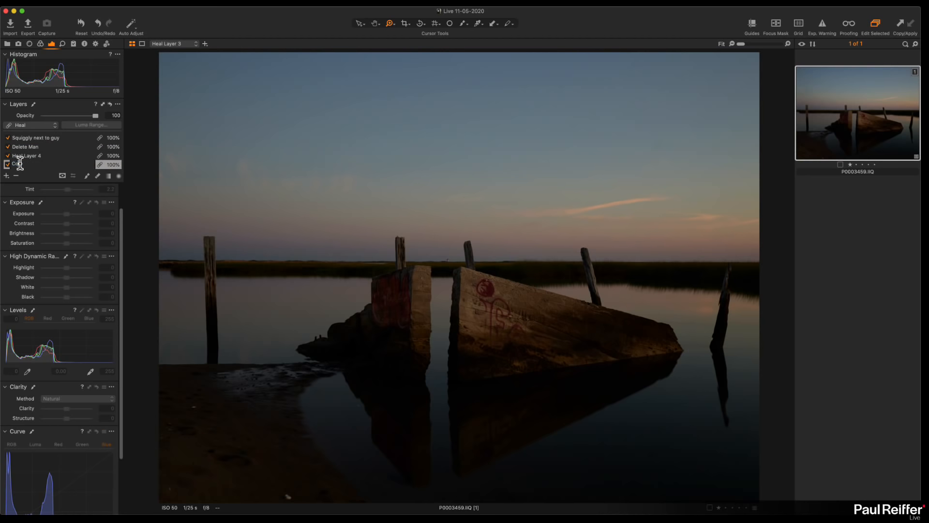
pyautogui.press('Return')
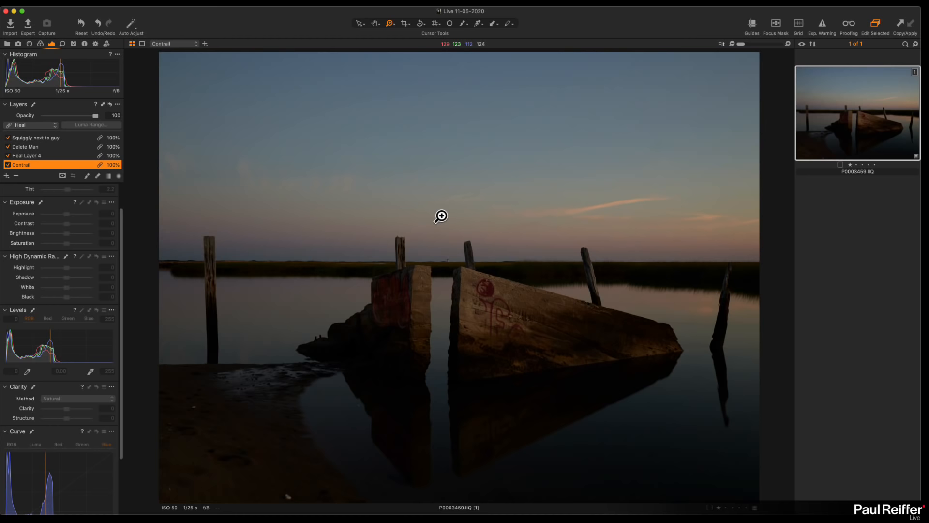
pyautogui.click(7, 165)
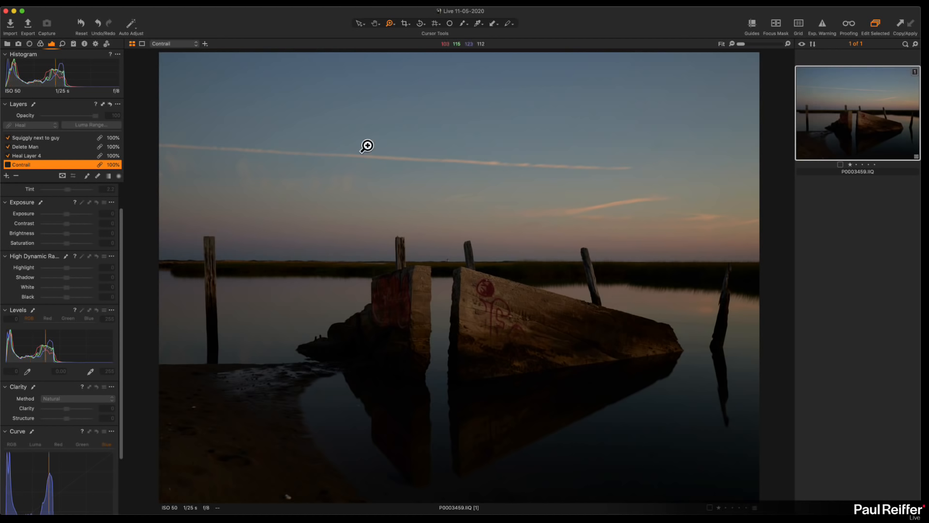
pyautogui.click(8, 165)
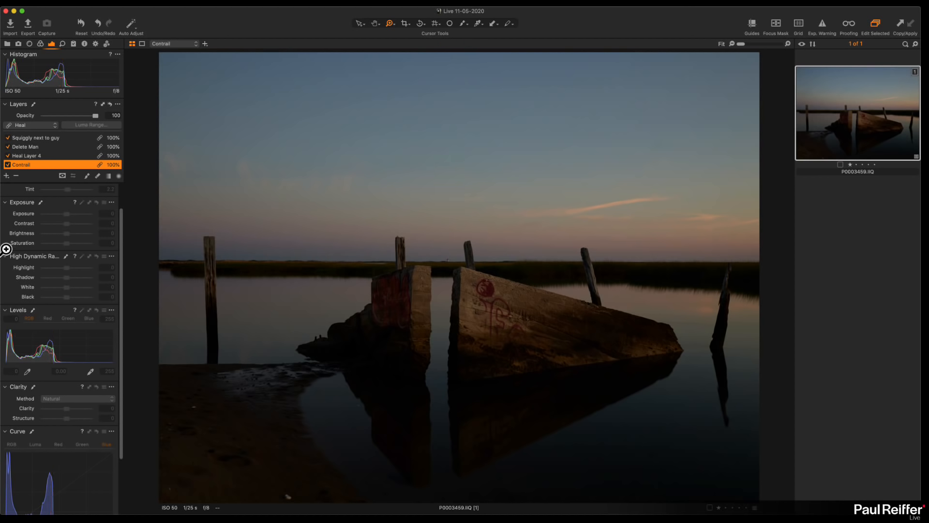
# Step: Add a new adjustment layer above the heal layers and name it "Sky"
pyautogui.click(59, 137)
pyautogui.click(6, 175)
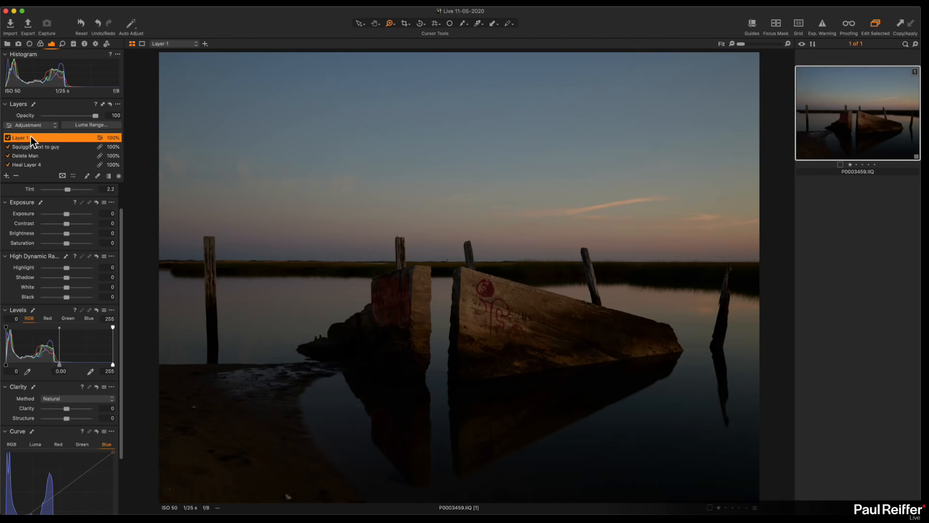
pyautogui.doubleClick(21, 137)
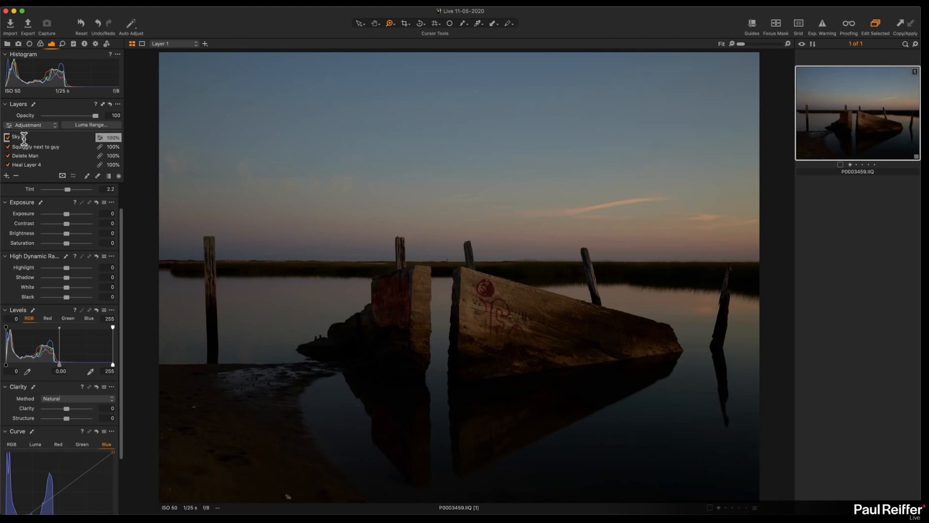
pyautogui.write('Sky')
pyautogui.press('Return')
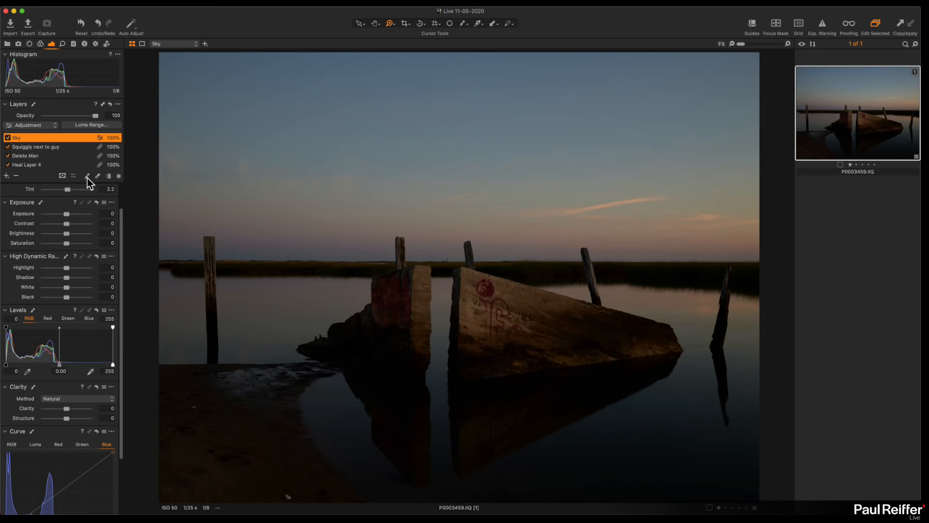
# Step: Apply a linear gradient mask from the upper sky to below the horizon, shift it slightly lower, and check the mask overlay
pyautogui.click(107, 176)
pyautogui.moveTo(431, 106); pyautogui.dragTo(431, 308)
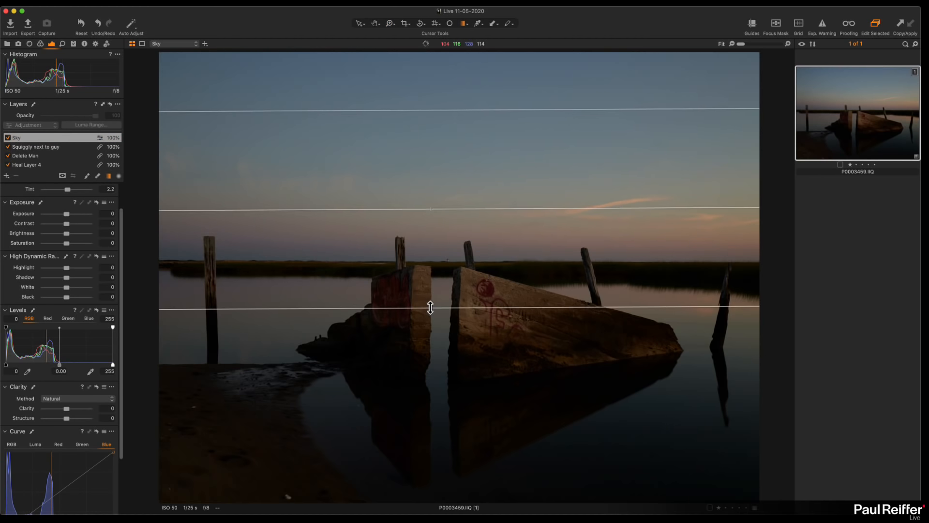
pyautogui.moveTo(508, 241); pyautogui.dragTo(512, 248)
pyautogui.press('m')
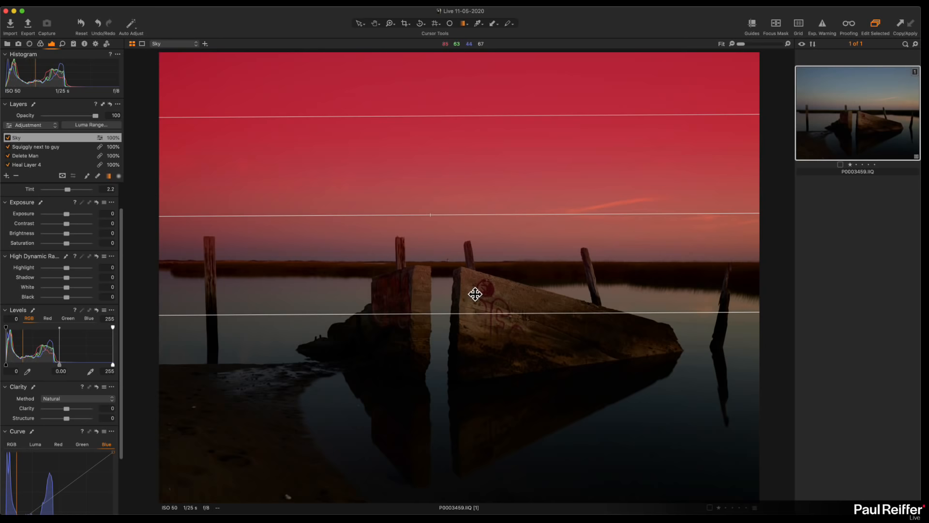
pyautogui.press('m')
# Step: Cool the Sky layer to 4708 Kelvin with Tint 14.6, and set Saturation to 14 and Contrast to 11
pyautogui.scroll(2, 53, 193)
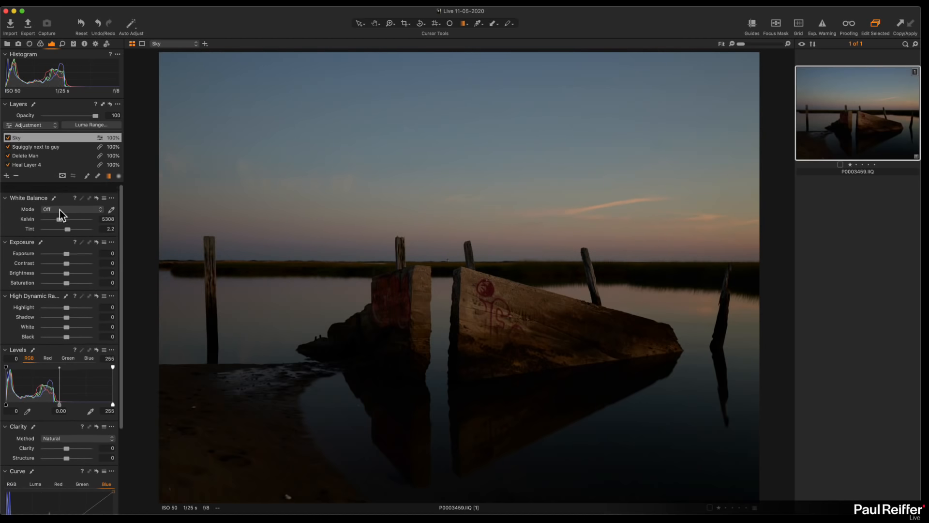
pyautogui.moveTo(60, 211)
pyautogui.mouseDown()
pyautogui.moveTo(74, 221)
pyautogui.moveTo(57, 211)
pyautogui.mouseUp()
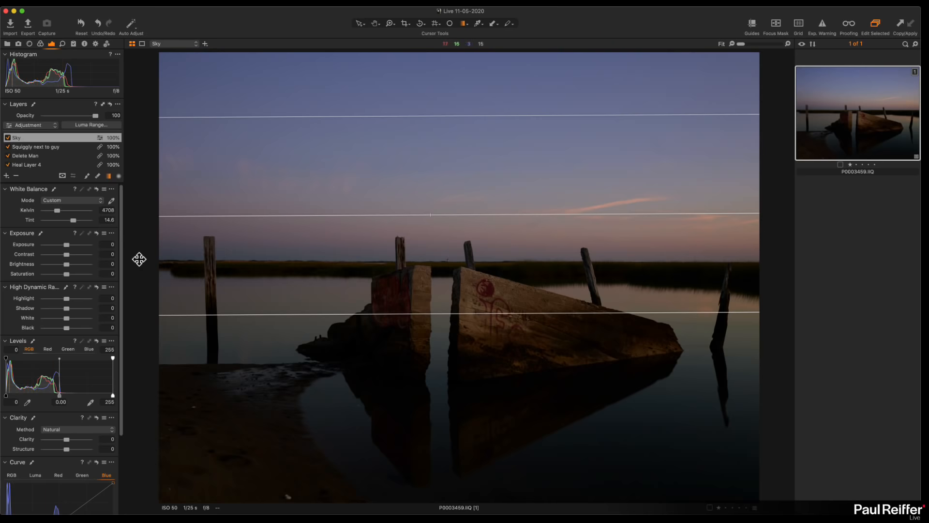
pyautogui.moveTo(67, 274); pyautogui.dragTo(72, 255)
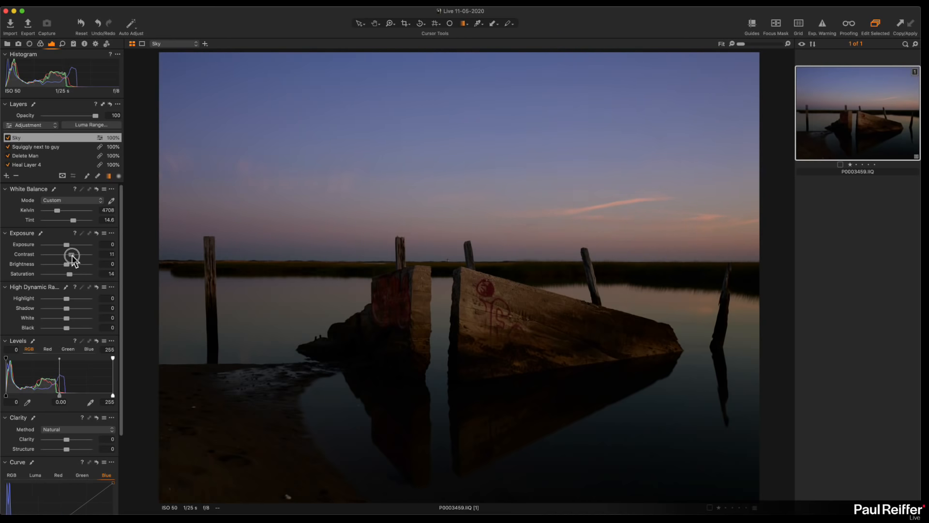
# Step: Add an empty layer named "Foreground" and apply a linear gradient mask fading from the waterline up into the sky
pyautogui.click(6, 176)
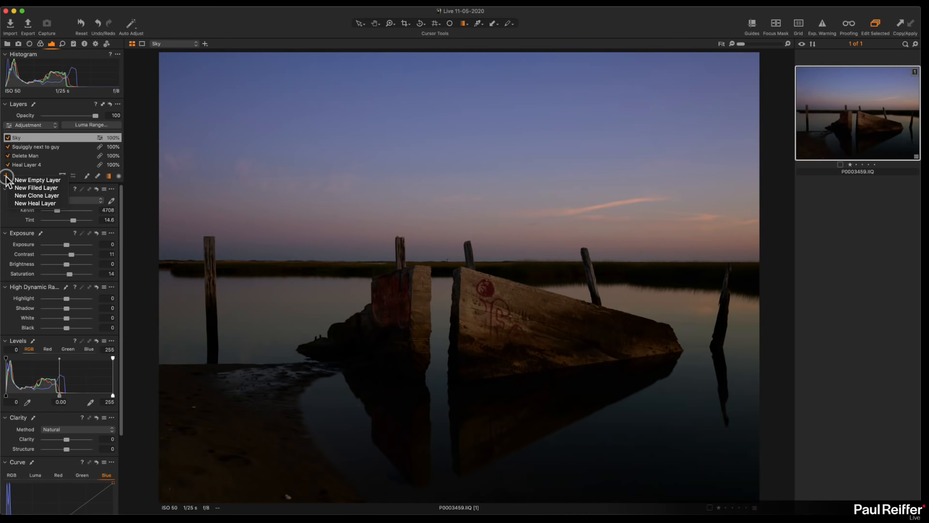
pyautogui.click(38, 180)
pyautogui.doubleClick(21, 138)
pyautogui.write('Foreground')
pyautogui.press('Return')
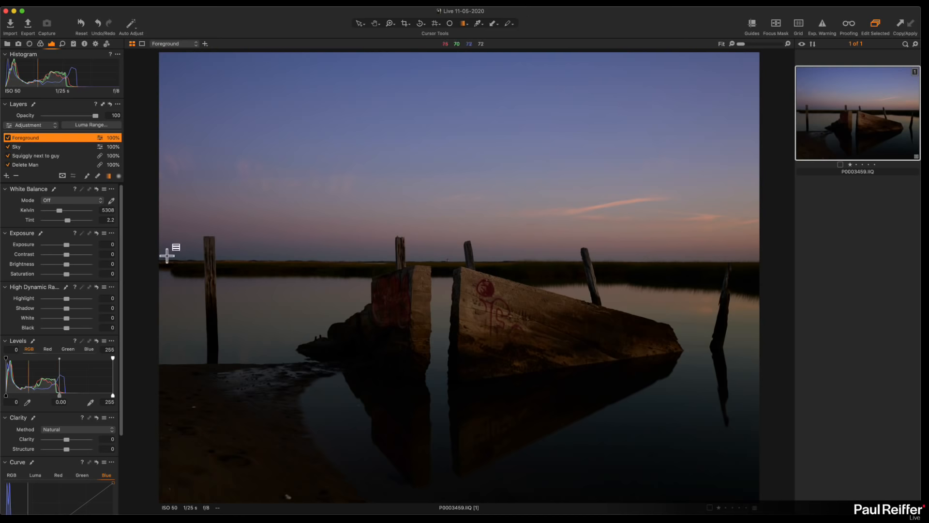
pyautogui.click(109, 177)
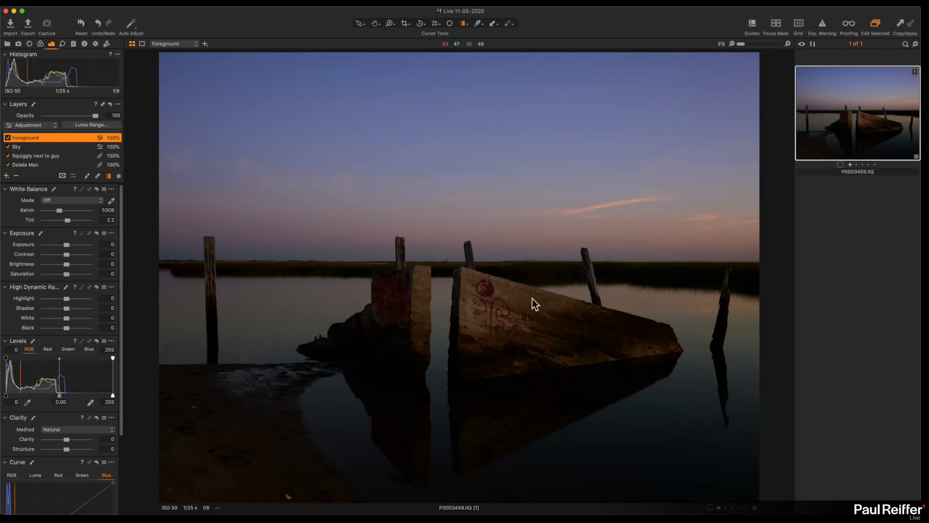
pyautogui.moveTo(459, 289); pyautogui.dragTo(458, 213)
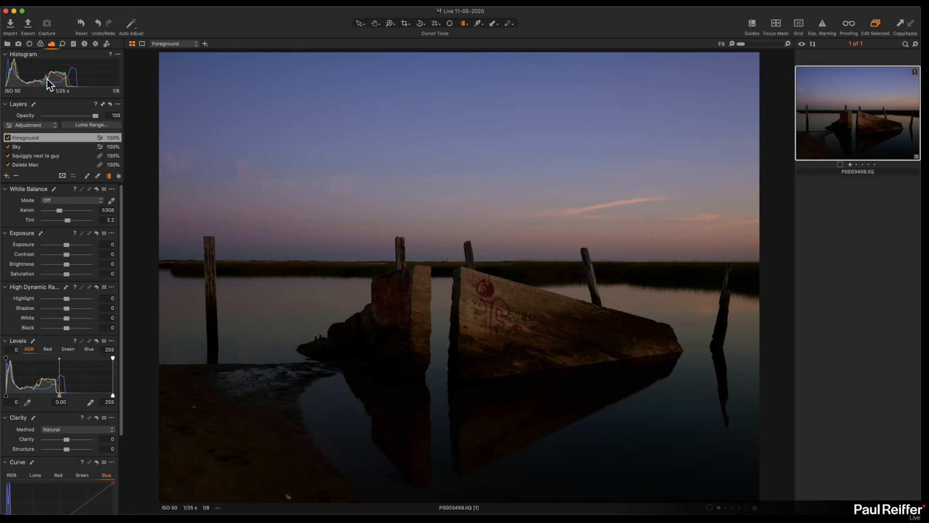
# Step: Try Clarity 77 on the Foreground layer, reset it, and lift Shadow to 22 and Black to 6
pyautogui.moveTo(66, 439); pyautogui.dragTo(83, 440)
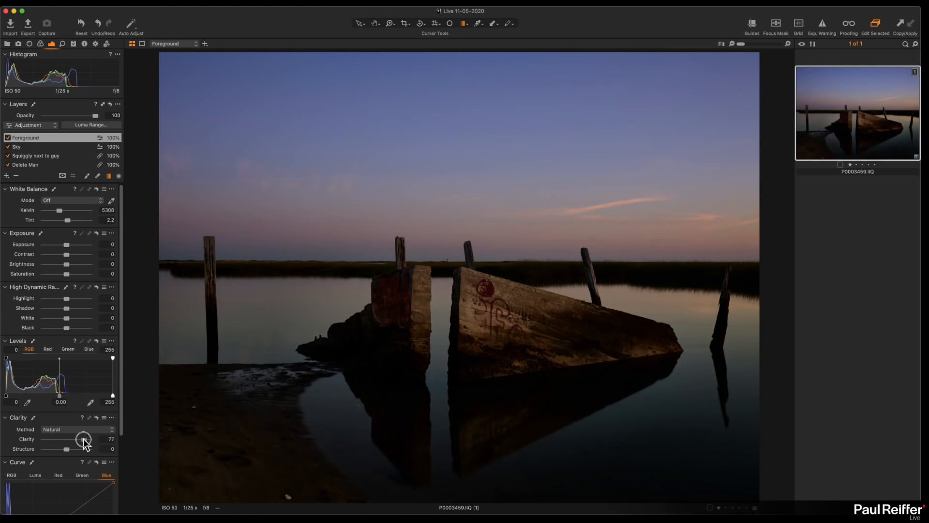
pyautogui.doubleClick(83, 439)
pyautogui.moveTo(69, 309); pyautogui.dragTo(69, 330)
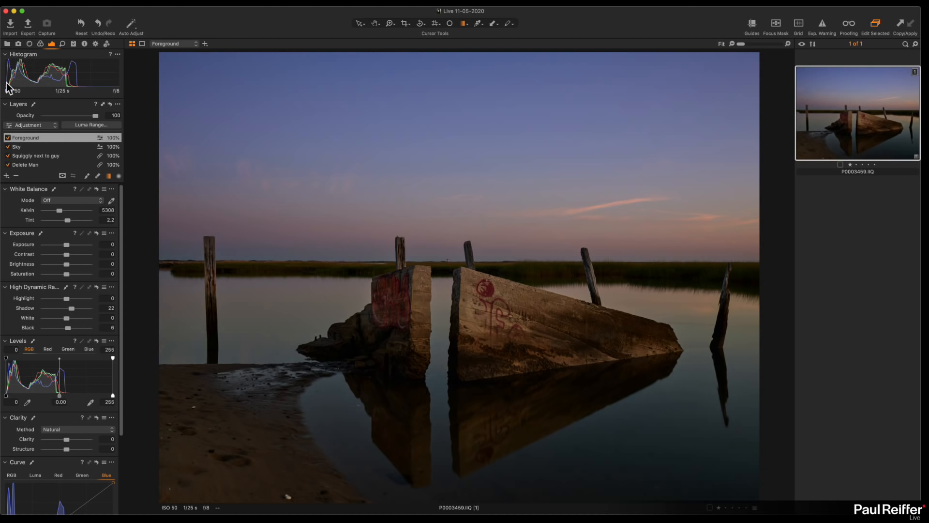
# Step: Inspect the concrete wreck up close while lowering the Foreground layer's Black to -44, then -94, and Shadow to -54
pyautogui.press('z')
pyautogui.click(360, 361)
pyautogui.moveTo(576, 161); pyautogui.dragTo(391, 372)
pyautogui.click(392, 372)
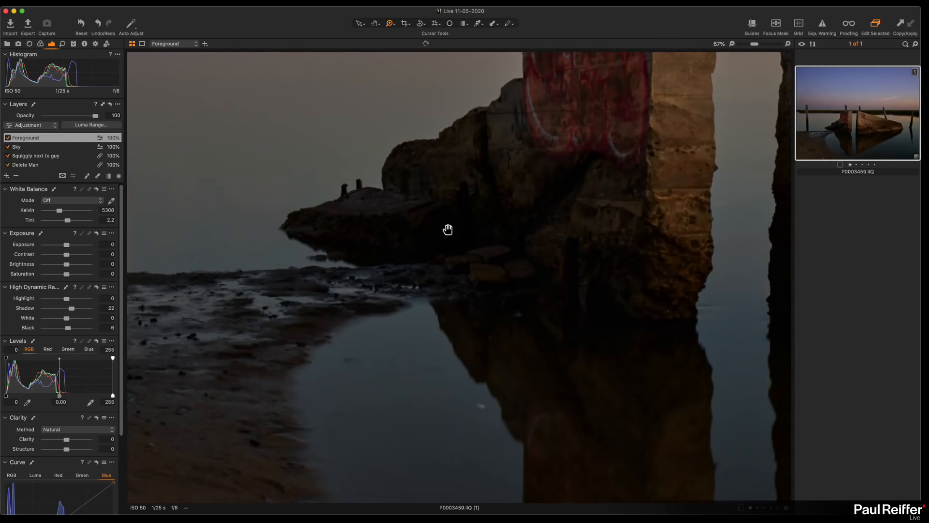
pyautogui.click(479, 245)
pyautogui.moveTo(479, 245); pyautogui.dragTo(386, 306)
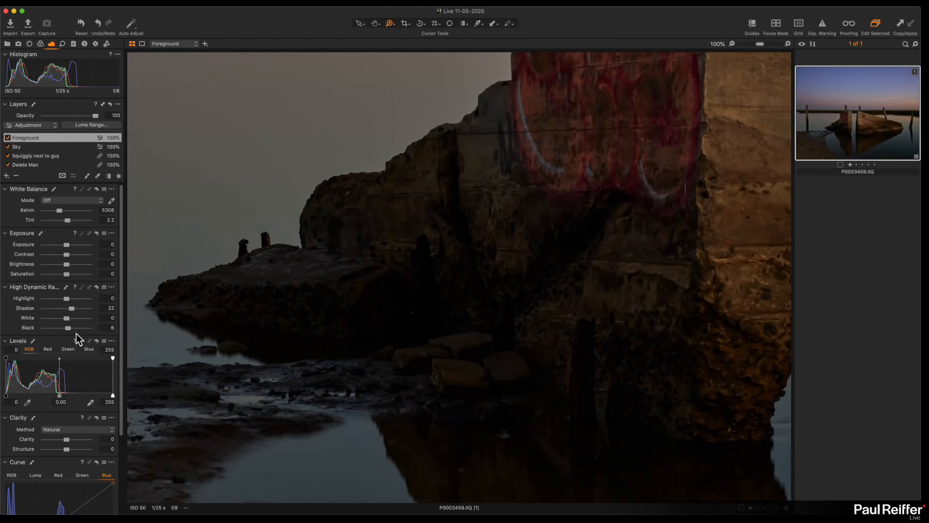
pyautogui.moveTo(68, 327)
pyautogui.mouseDown()
pyautogui.moveTo(90, 329)
pyautogui.moveTo(19, 327)
pyautogui.moveTo(80, 333)
pyautogui.moveTo(56, 332)
pyautogui.mouseUp()
pyautogui.moveTo(610, 257); pyautogui.dragTo(235, 340)
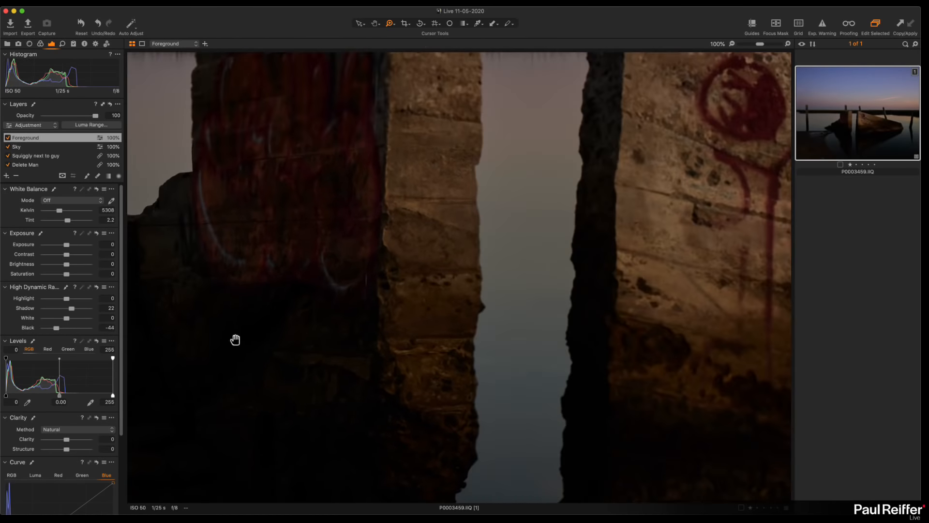
pyautogui.moveTo(57, 327); pyautogui.dragTo(45, 328)
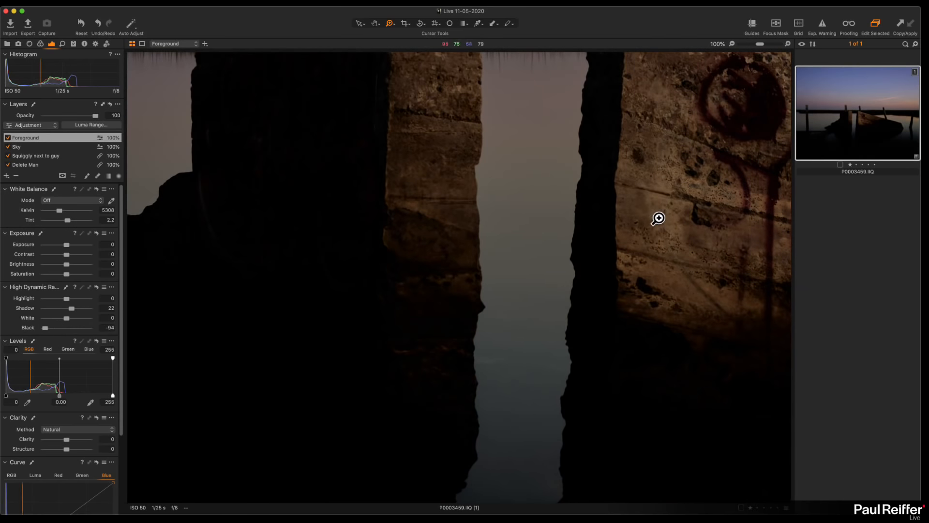
pyautogui.moveTo(73, 309); pyautogui.dragTo(55, 308)
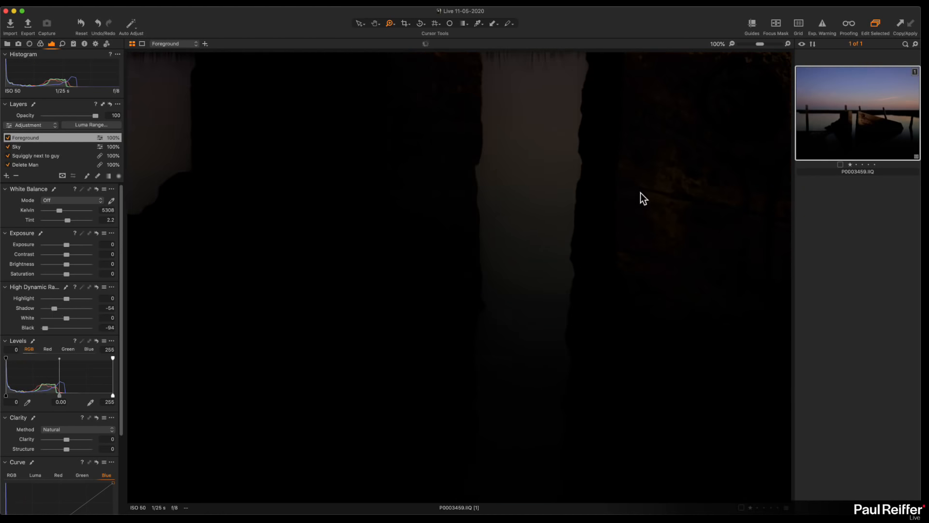
# Step: Set the Foreground layer's Shadow to 25 and Black to 10 with the whole image in view, keeping the photo selected
pyautogui.keyDown('alt'); pyautogui.click(629, 264); pyautogui.keyUp('alt')
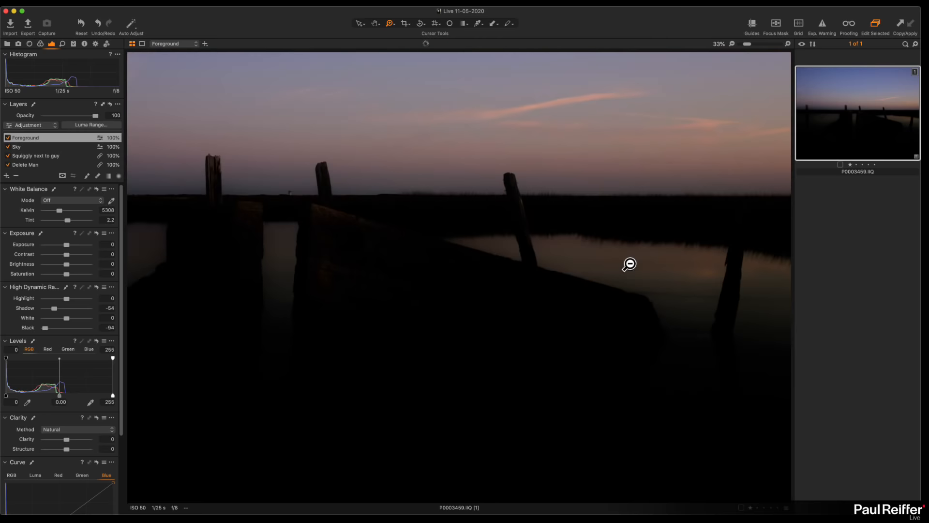
pyautogui.keyDown('alt'); pyautogui.click(369, 297); pyautogui.keyUp('alt')
pyautogui.keyDown('alt'); pyautogui.click(380, 299); pyautogui.keyUp('alt')
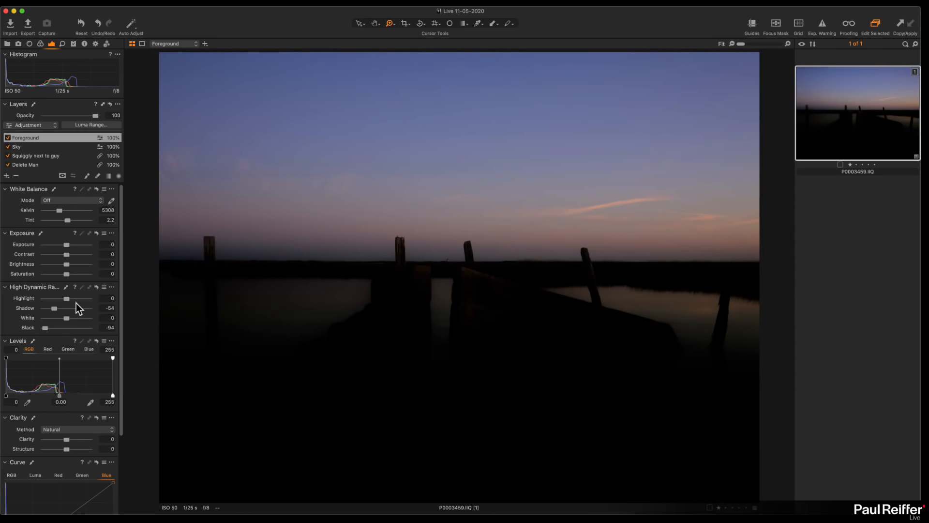
pyautogui.moveTo(54, 310); pyautogui.dragTo(69, 332)
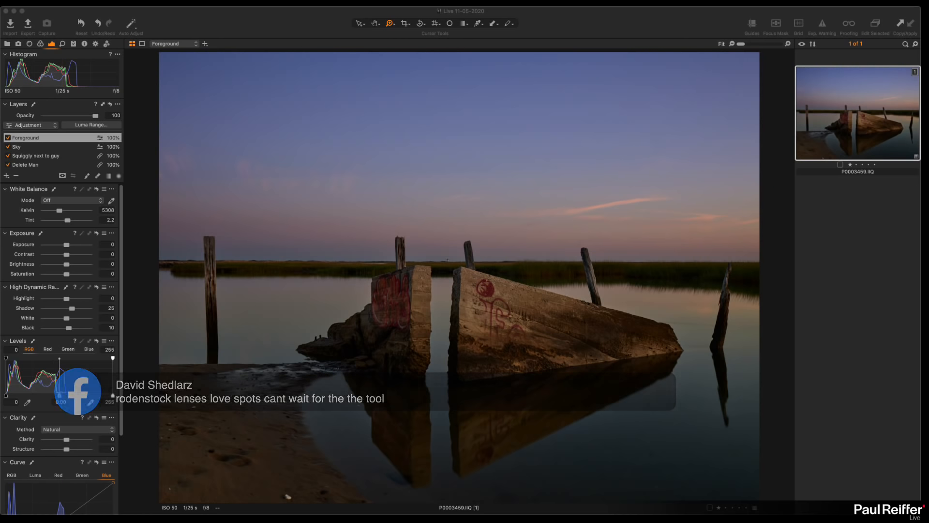
pyautogui.click(819, 242)
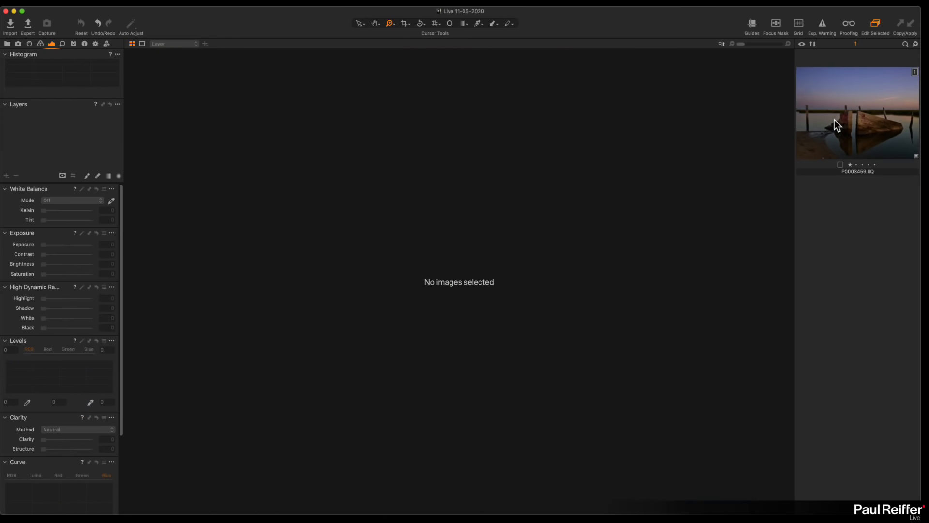
pyautogui.click(834, 121)
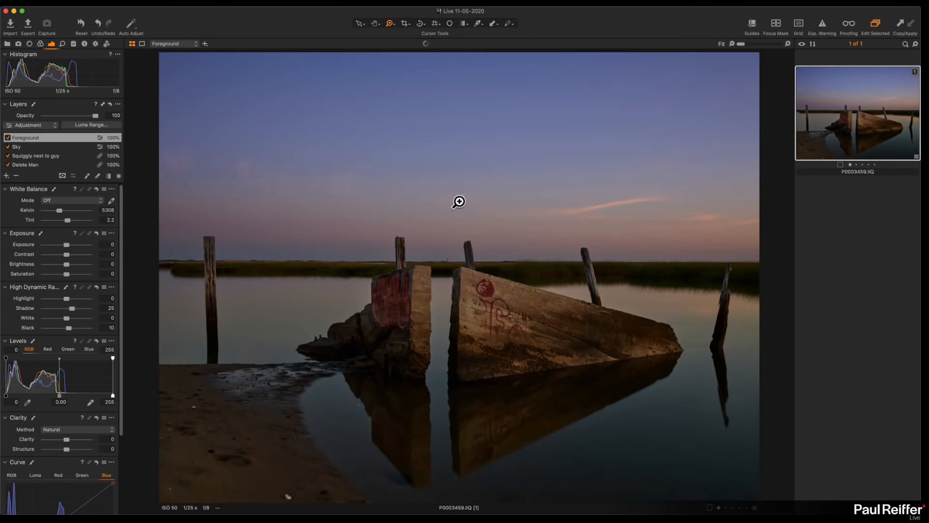
# Step: Compare the Sky layer's Clarity at 35, -52 and 100, and settle on -81 for a softer sky
pyautogui.click(31, 147)
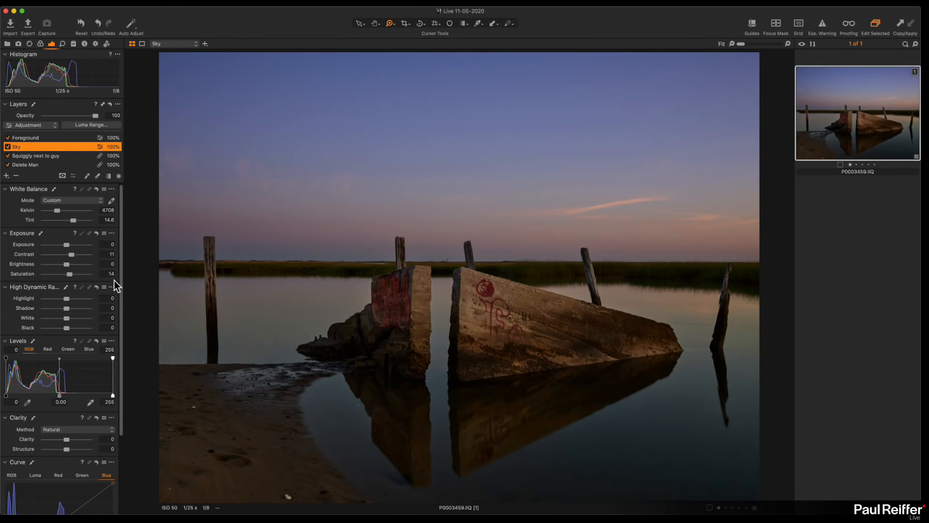
pyautogui.moveTo(68, 439); pyautogui.dragTo(75, 439)
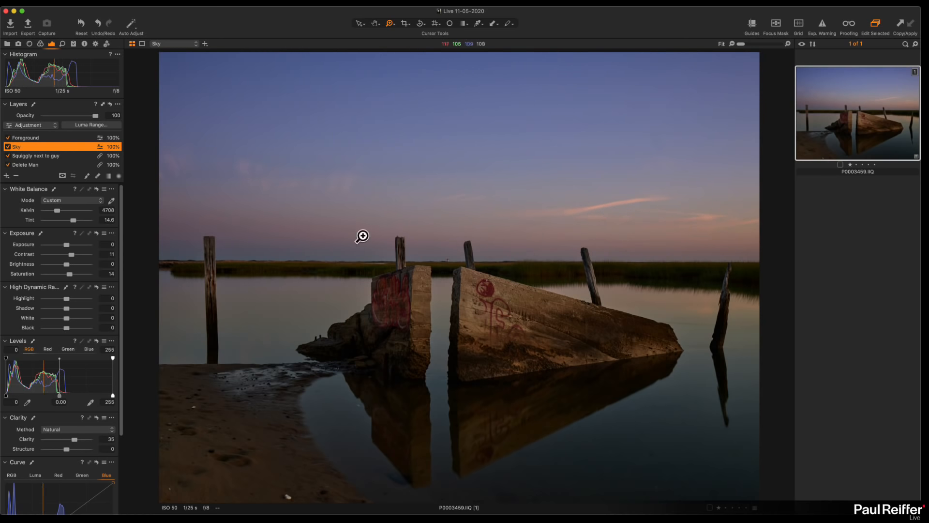
pyautogui.moveTo(74, 440); pyautogui.dragTo(56, 442)
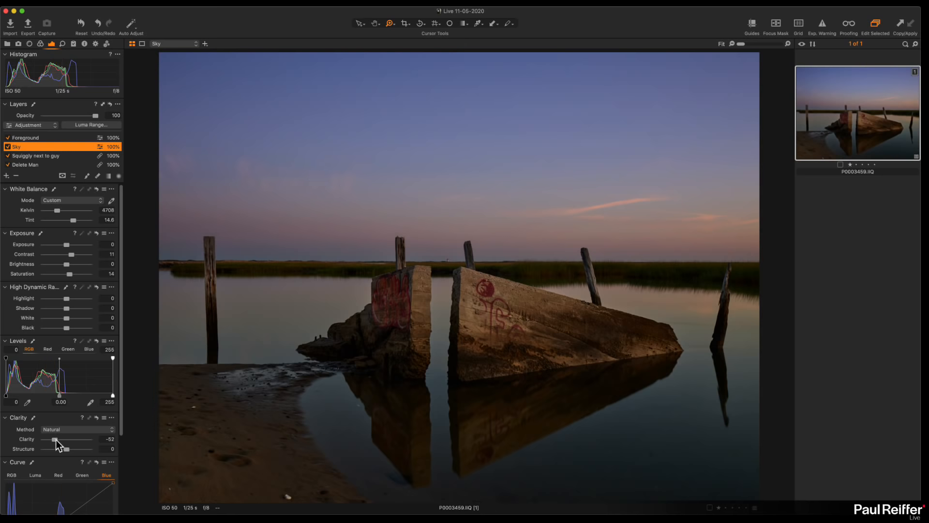
pyautogui.moveTo(54, 439); pyautogui.dragTo(105, 445)
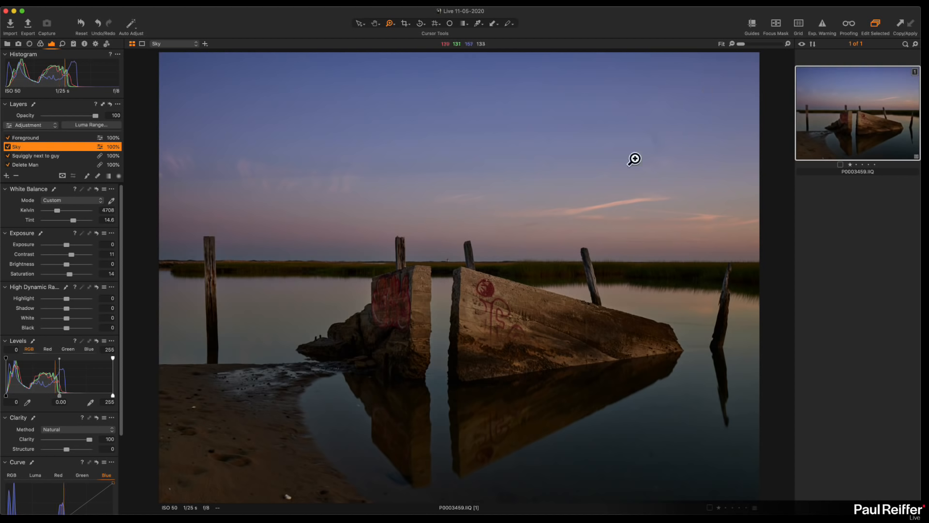
pyautogui.moveTo(89, 440); pyautogui.dragTo(48, 440)
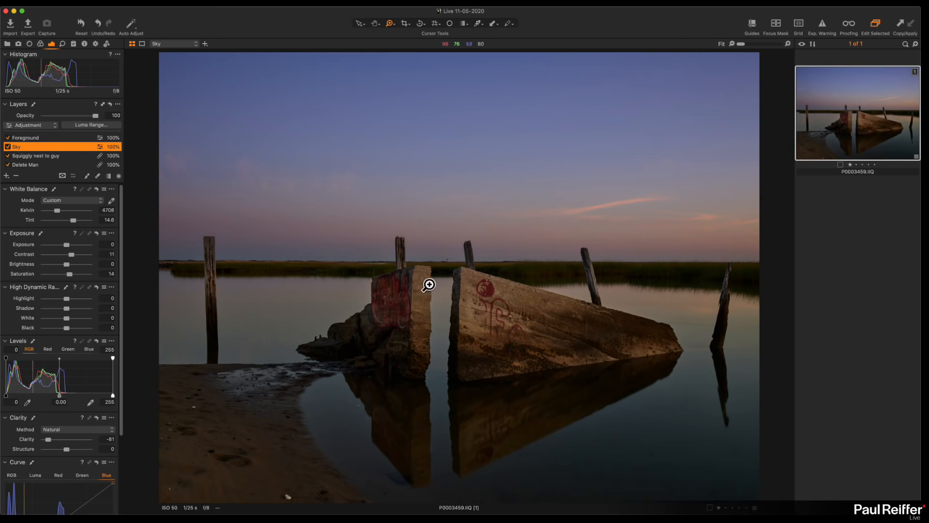
# Step: Inspect the sky up close with the Contrail layer's mask shown, and hide the mask again
pyautogui.click(311, 177)
pyautogui.click(363, 193)
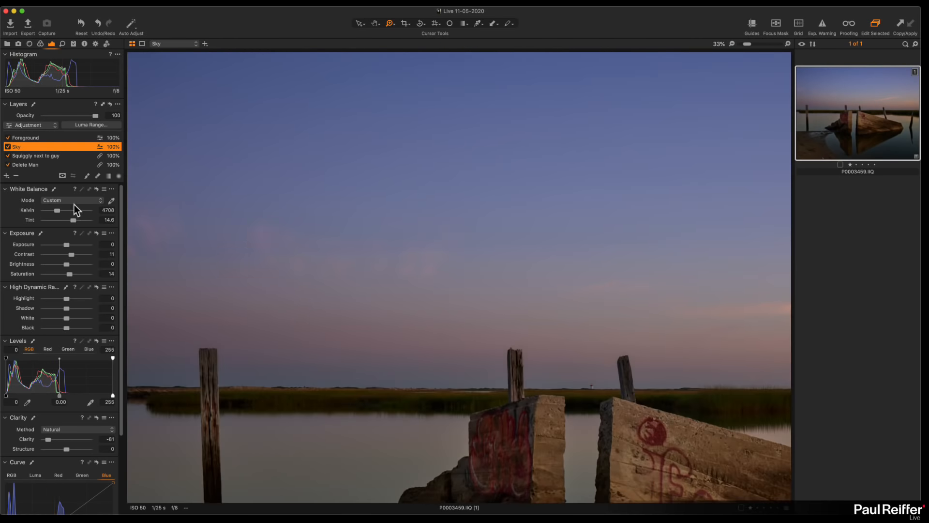
pyautogui.scroll(-3, 33, 162)
pyautogui.click(31, 156)
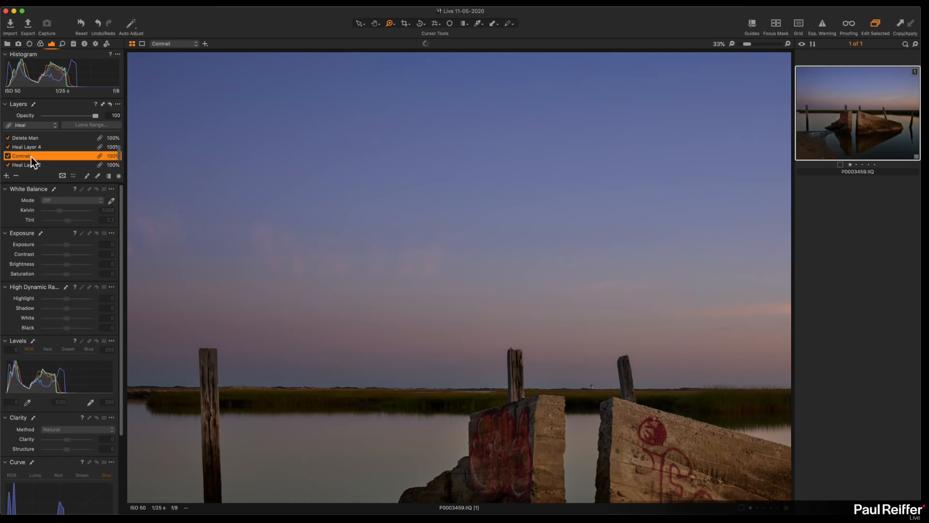
pyautogui.press('m')
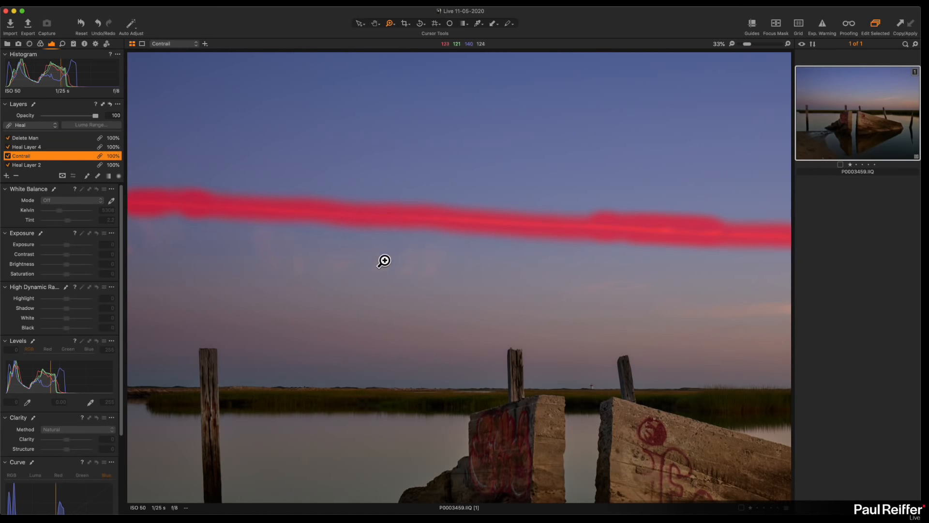
pyautogui.press('m')
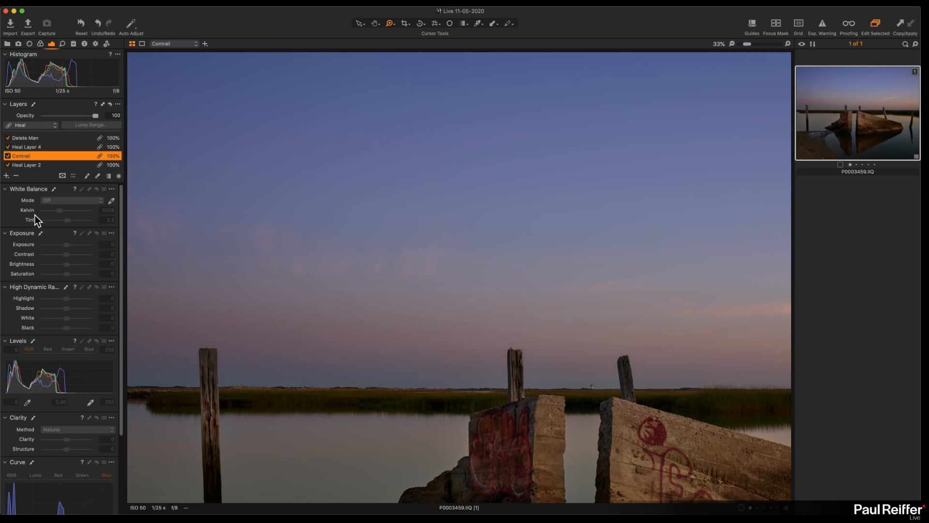
# Step: Add a new heal layer and move it directly below the Contrail layer
pyautogui.click(7, 176)
pyautogui.click(42, 204)
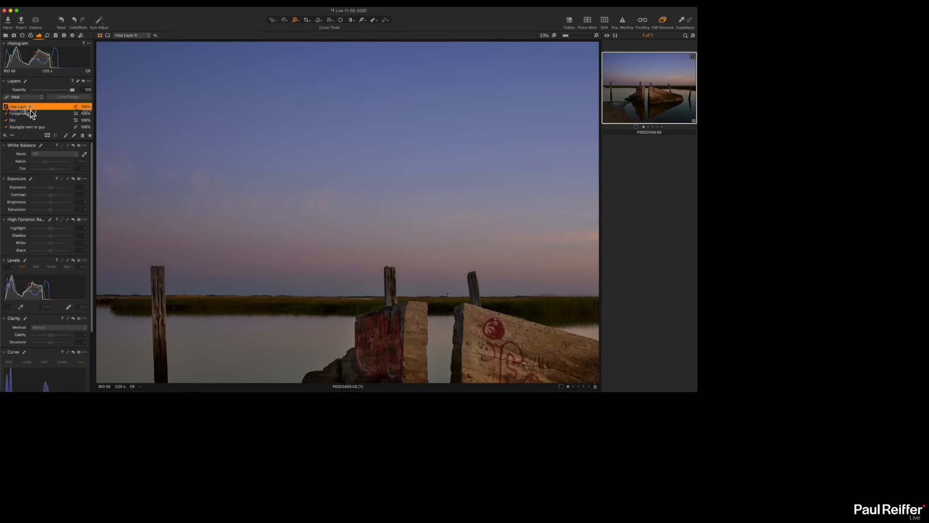
pyautogui.moveTo(39, 139)
pyautogui.mouseDown()
pyautogui.moveTo(44, 168)
pyautogui.moveTo(33, 115)
pyautogui.mouseUp()
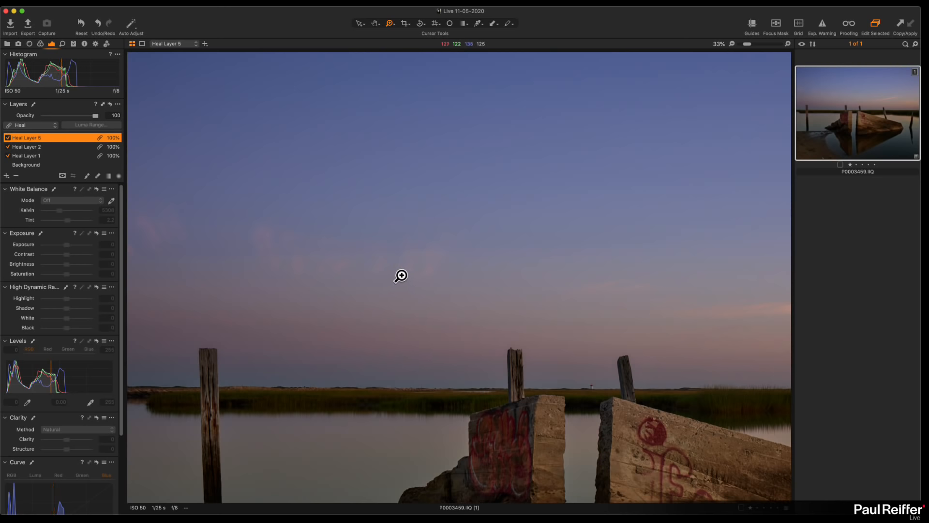
# Step: Heal the faint marks in the sky above the leftmost post with a size 181 brush, ending with the whole image in view
pyautogui.press('b')
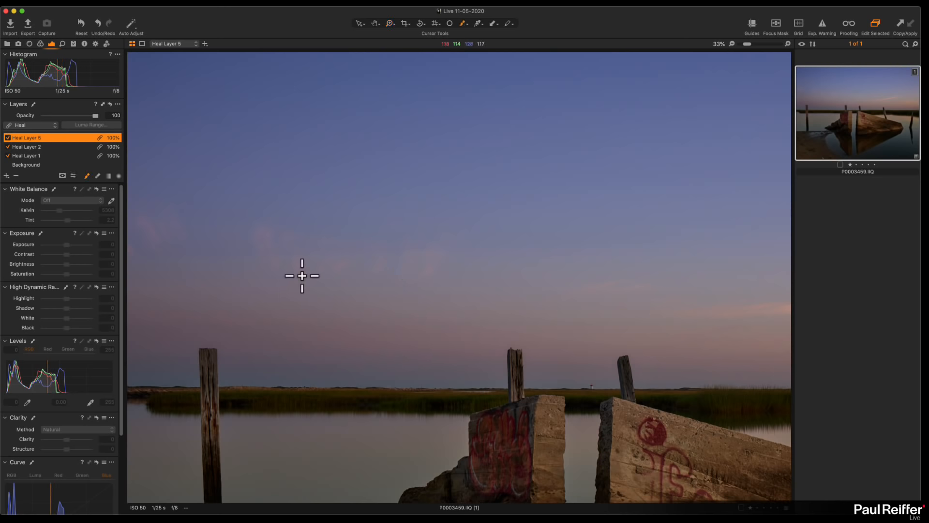
pyautogui.rightClick(301, 273)
pyautogui.moveTo(307, 274); pyautogui.dragTo(309, 276)
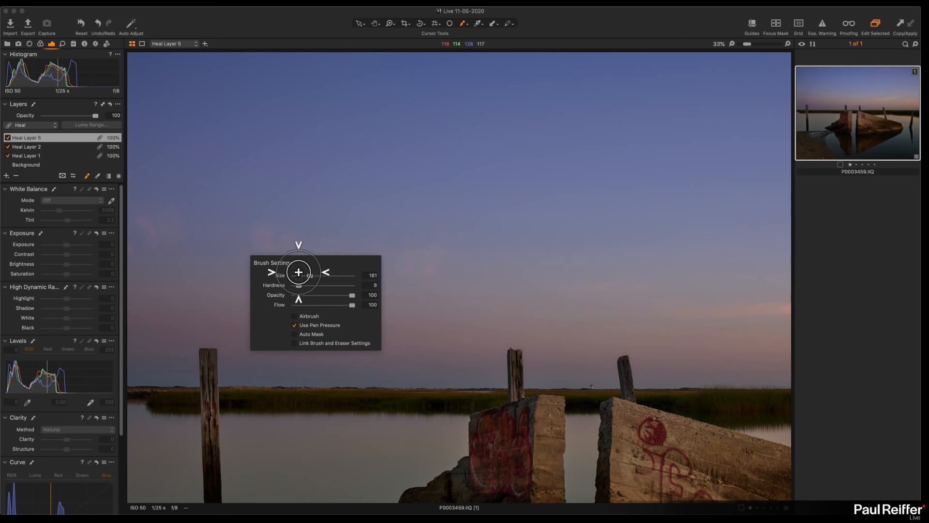
pyautogui.click(220, 251)
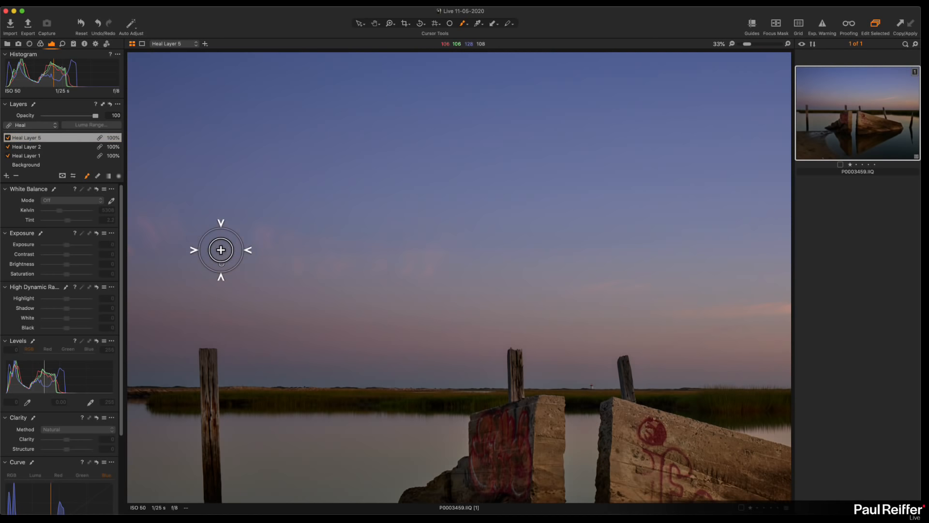
pyautogui.moveTo(230, 250)
pyautogui.mouseDown()
pyautogui.moveTo(452, 253)
pyautogui.moveTo(166, 251)
pyautogui.moveTo(557, 297)
pyautogui.moveTo(514, 298)
pyautogui.moveTo(338, 248)
pyautogui.moveTo(382, 249)
pyautogui.moveTo(491, 276)
pyautogui.moveTo(527, 299)
pyautogui.moveTo(381, 252)
pyautogui.moveTo(615, 240)
pyautogui.moveTo(719, 292)
pyautogui.mouseUp()
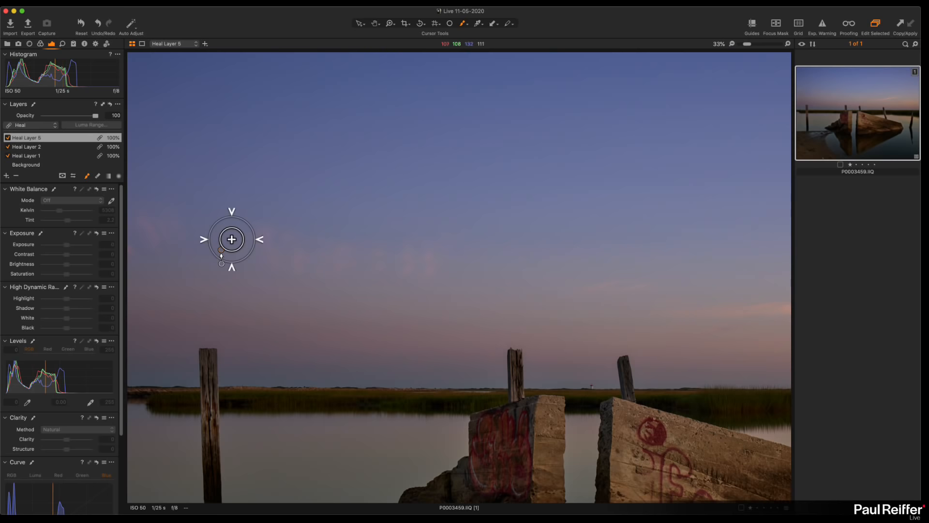
pyautogui.press('z')
pyautogui.keyDown('alt'); pyautogui.click(505, 297); pyautogui.keyUp('alt')
pyautogui.keyDown('alt'); pyautogui.click(505, 298); pyautogui.keyUp('alt')
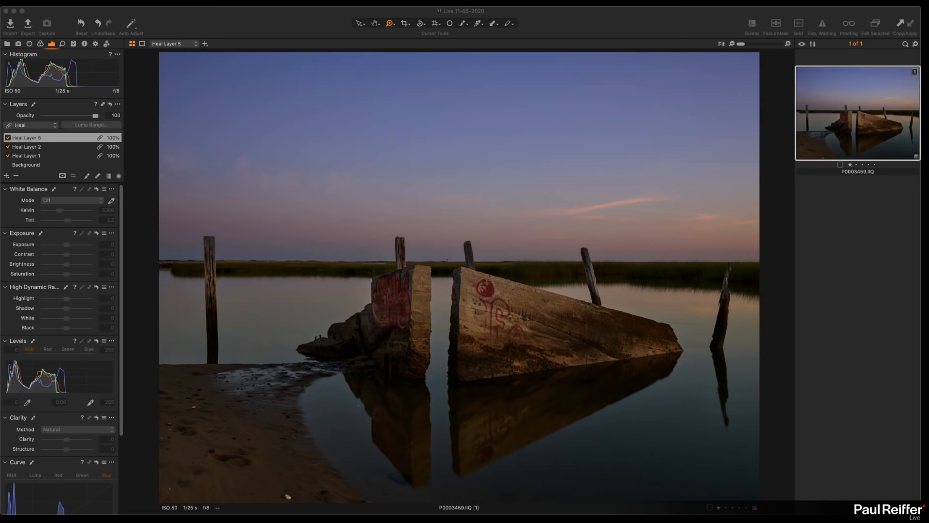
# Step: Cool the Foreground layer's white balance to Kelvin 4313 with Tint 10.5
pyautogui.click(820, 215)
pyautogui.click(852, 123)
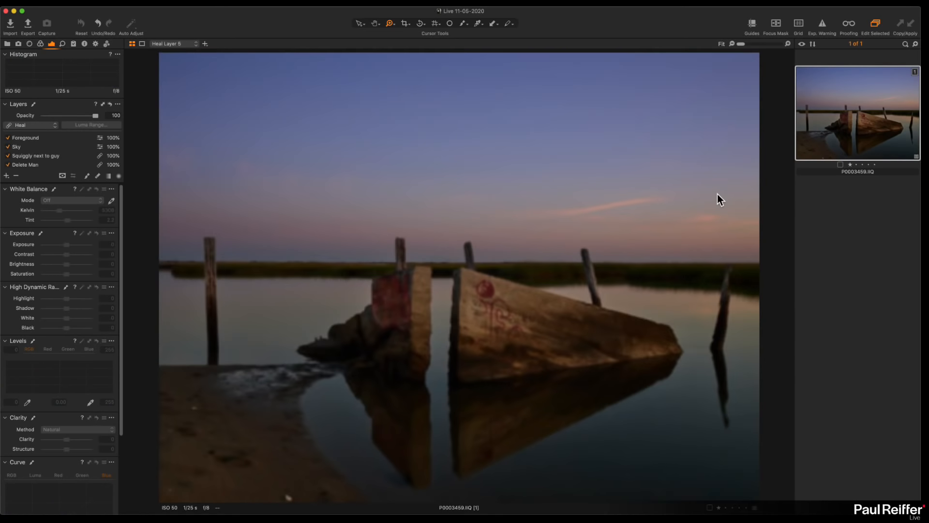
pyautogui.click(34, 138)
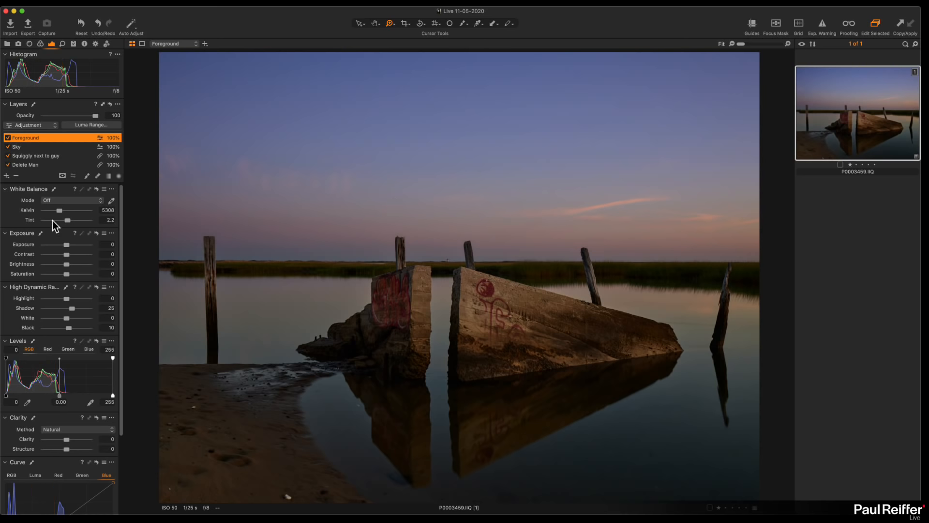
pyautogui.moveTo(60, 210); pyautogui.dragTo(70, 223)
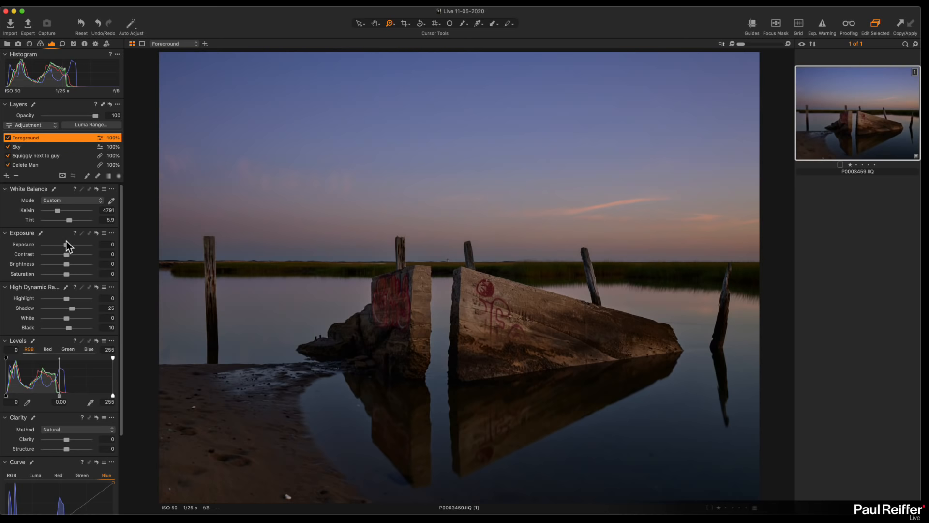
pyautogui.moveTo(58, 211)
pyautogui.mouseDown()
pyautogui.moveTo(74, 220)
pyautogui.moveTo(56, 211)
pyautogui.mouseUp()
pyautogui.moveTo(73, 221); pyautogui.dragTo(71, 223)
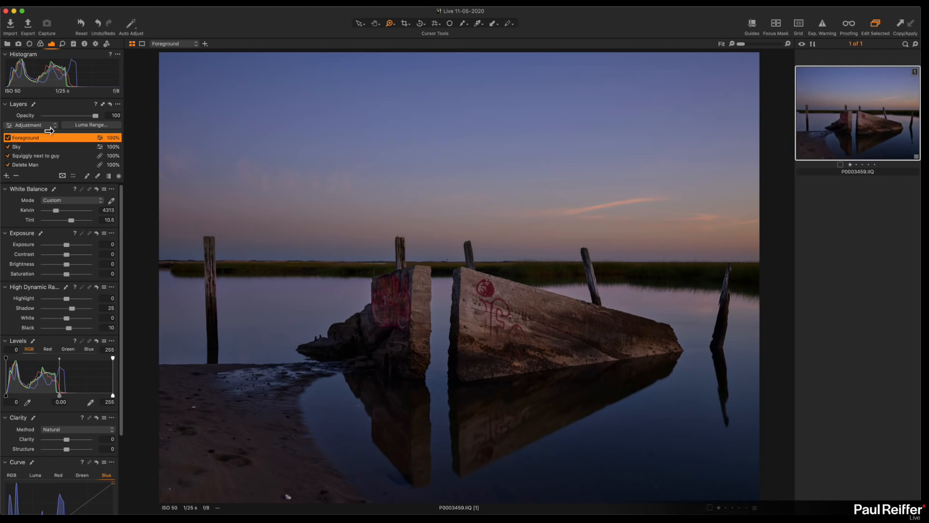
# Step: Raise the Sky layer's Saturation to 42 and check the orange clouds up close
pyautogui.click(46, 147)
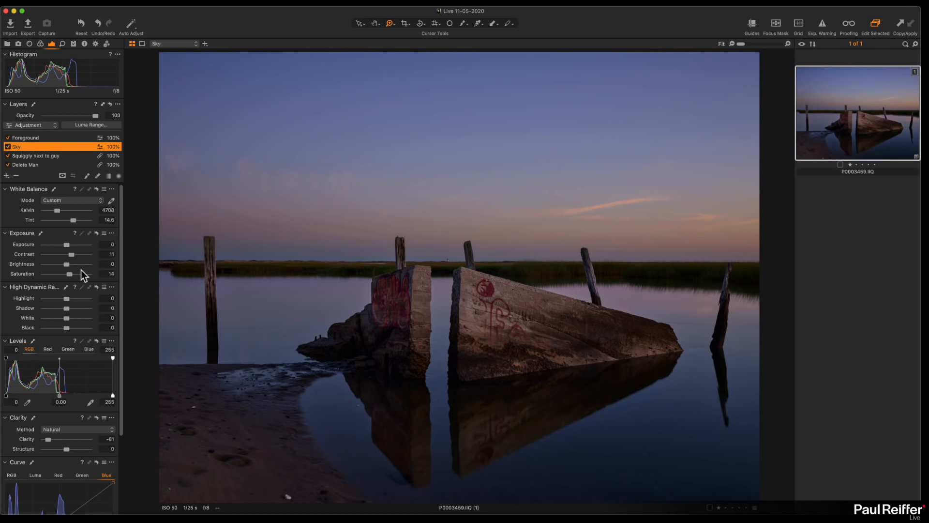
pyautogui.moveTo(71, 274); pyautogui.dragTo(76, 275)
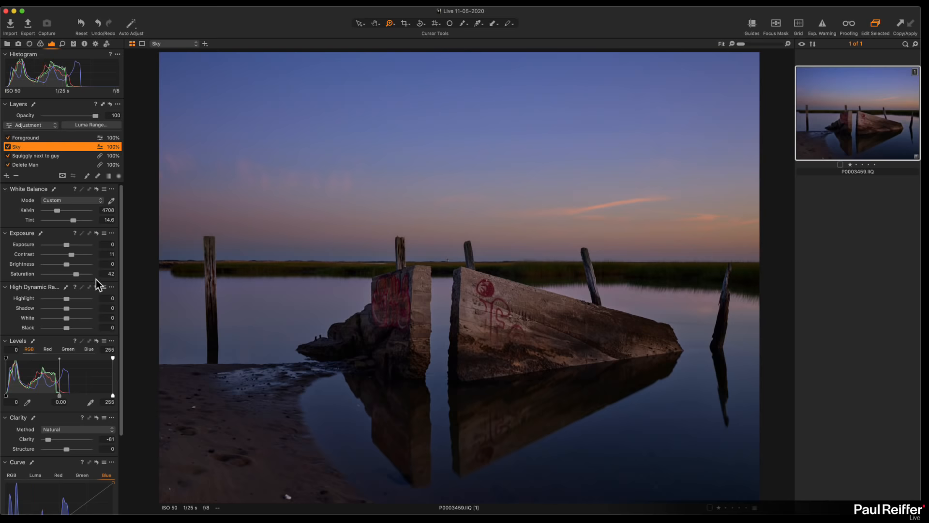
pyautogui.click(596, 209)
pyautogui.click(595, 209)
pyautogui.click(517, 294)
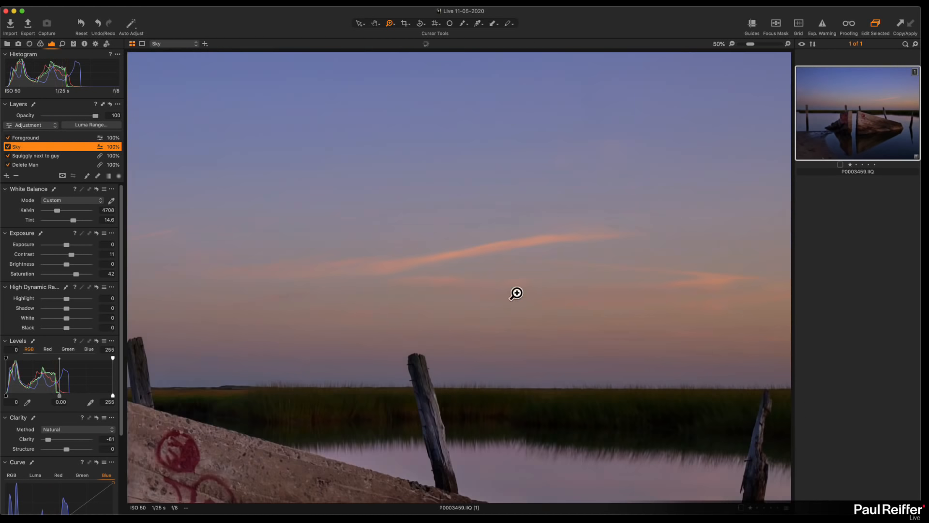
pyautogui.keyDown('alt'); pyautogui.click(452, 292); pyautogui.keyUp('alt')
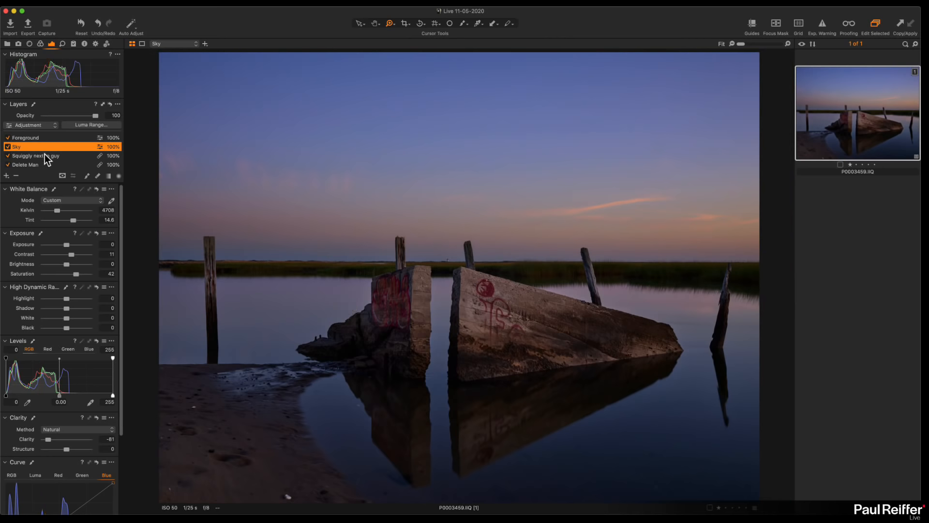
# Step: Select the Foreground layer and check the image for exposure warnings, leaving the warning overlay off
pyautogui.click(46, 138)
pyautogui.scroll(-2, 64, 245)
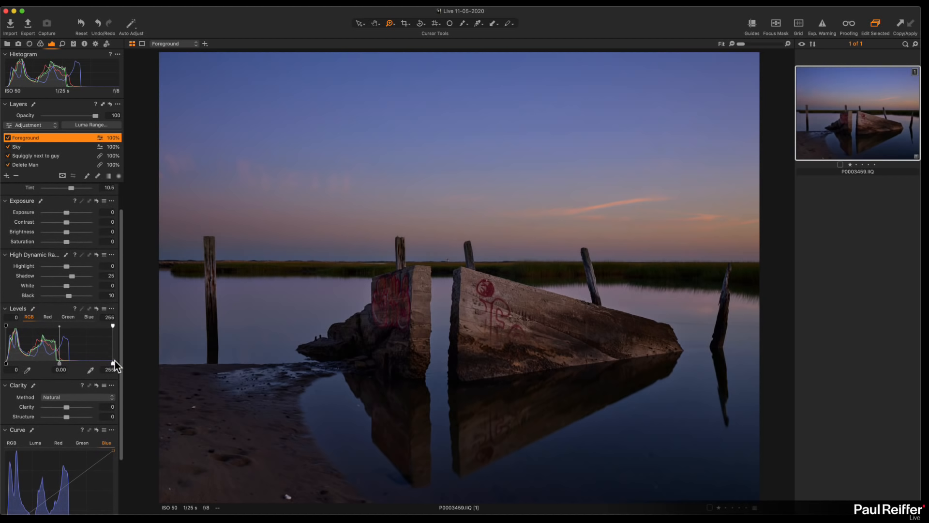
pyautogui.click(823, 25)
pyautogui.click(822, 27)
# Step: Add a new filled adjustment layer above Foreground and name it Levels
pyautogui.click(6, 177)
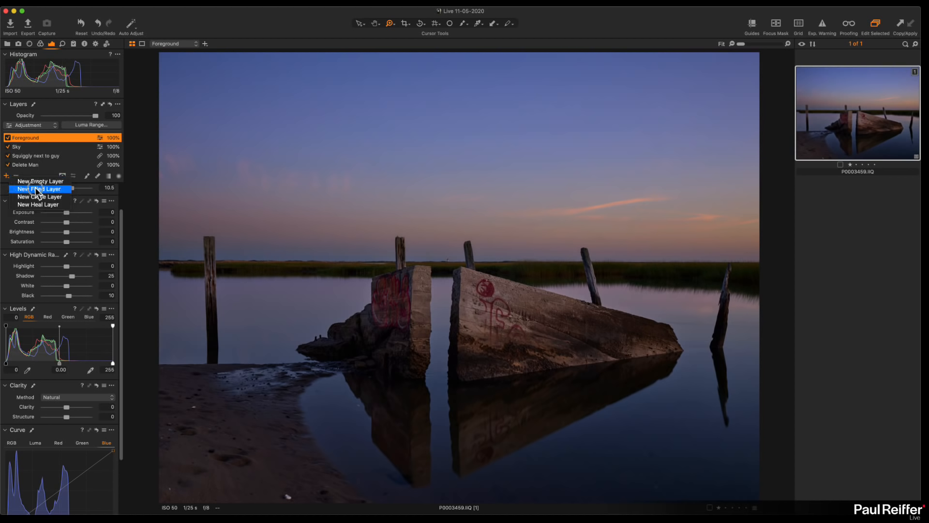
pyautogui.click(35, 190)
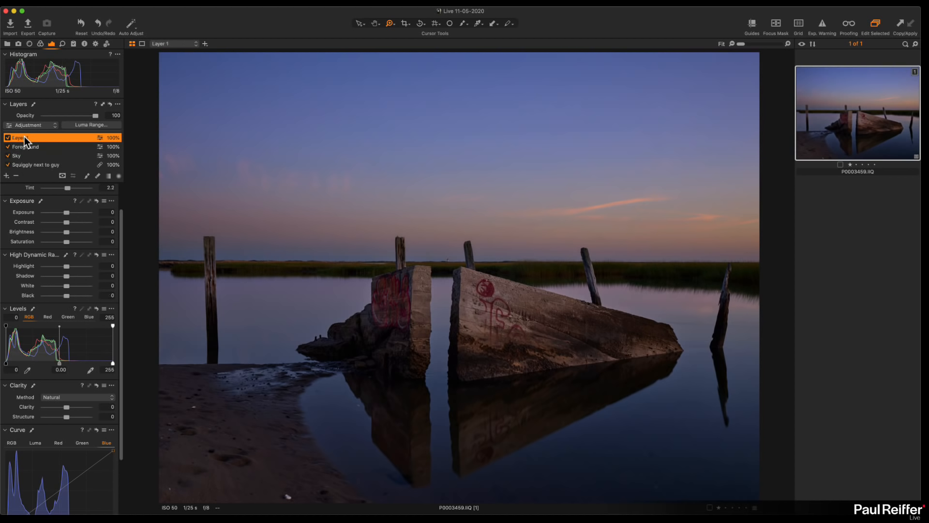
pyautogui.doubleClick(23, 137)
pyautogui.write('Levels')
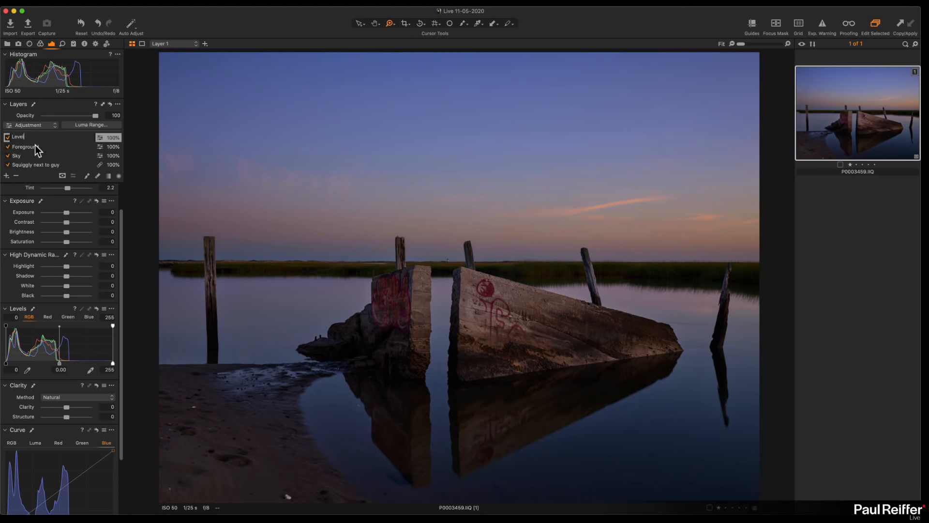
pyautogui.press('Return')
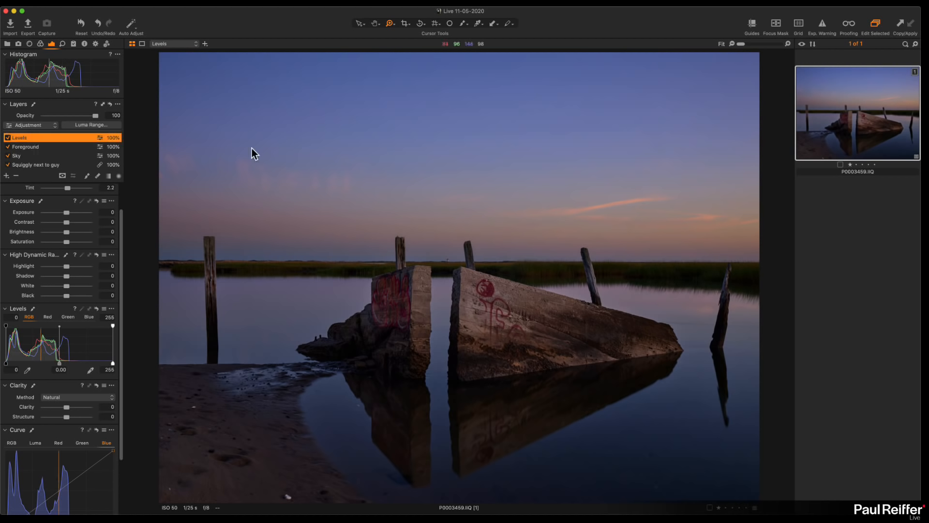
# Step: Review the layer stack down to Background with its settings, and reselect the Levels layer
pyautogui.scroll(-5, 33, 150)
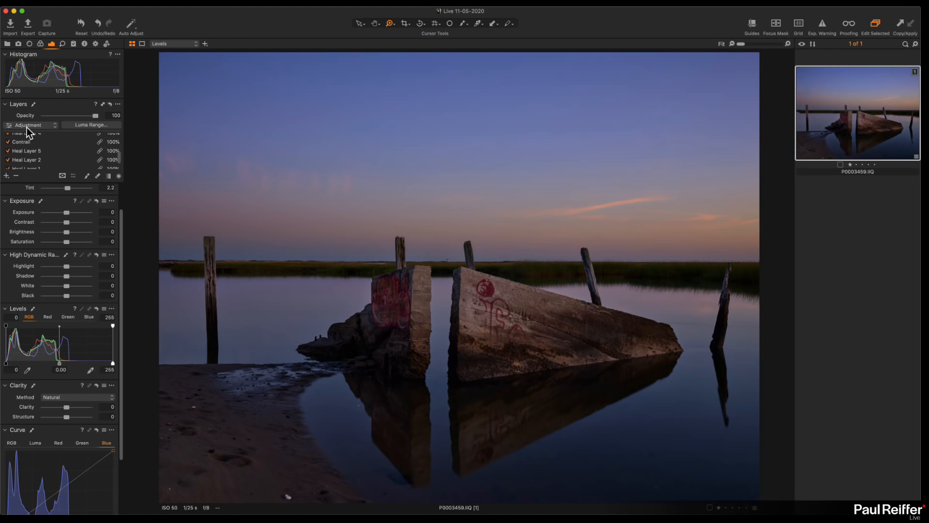
pyautogui.click(43, 165)
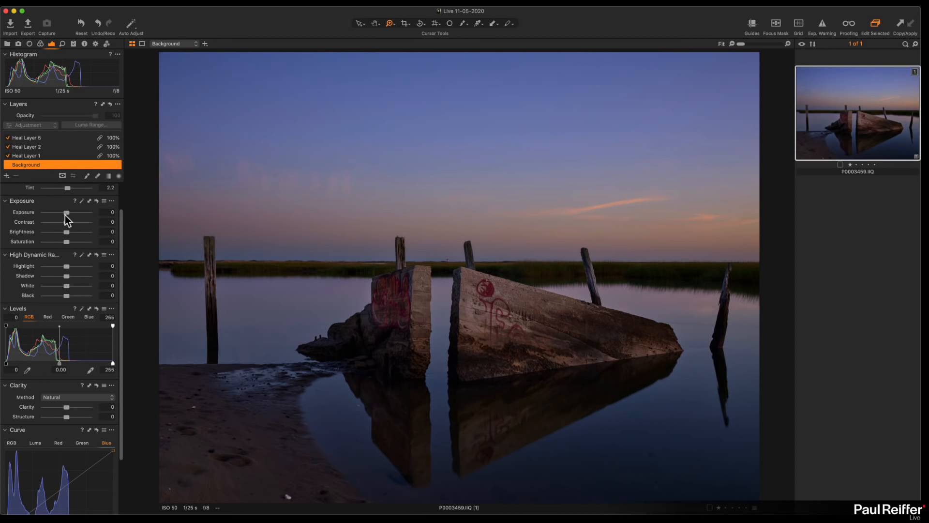
pyautogui.scroll(5, 55, 159)
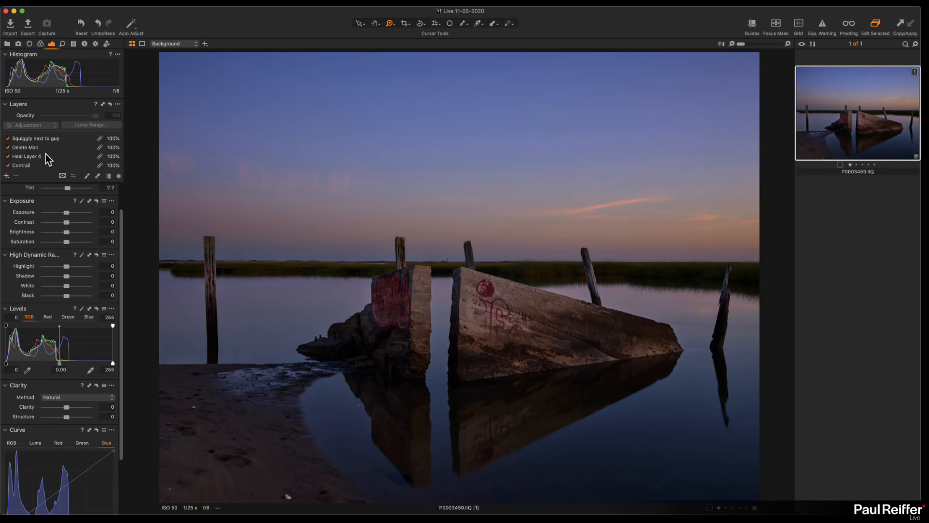
pyautogui.scroll(3, 47, 154)
pyautogui.click(33, 138)
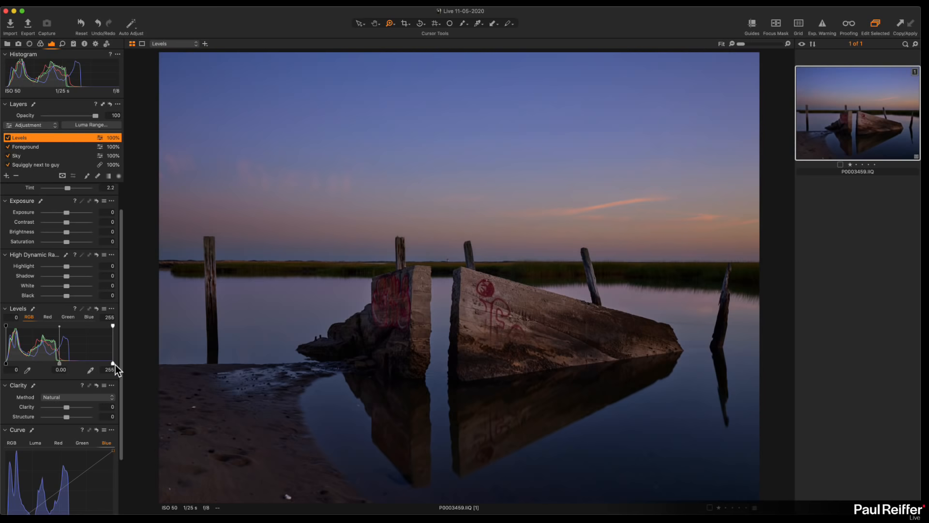
# Step: Try RGB white points of 206 and 181 on the Levels layer, returning to 255 after each
pyautogui.moveTo(113, 364); pyautogui.dragTo(90, 365)
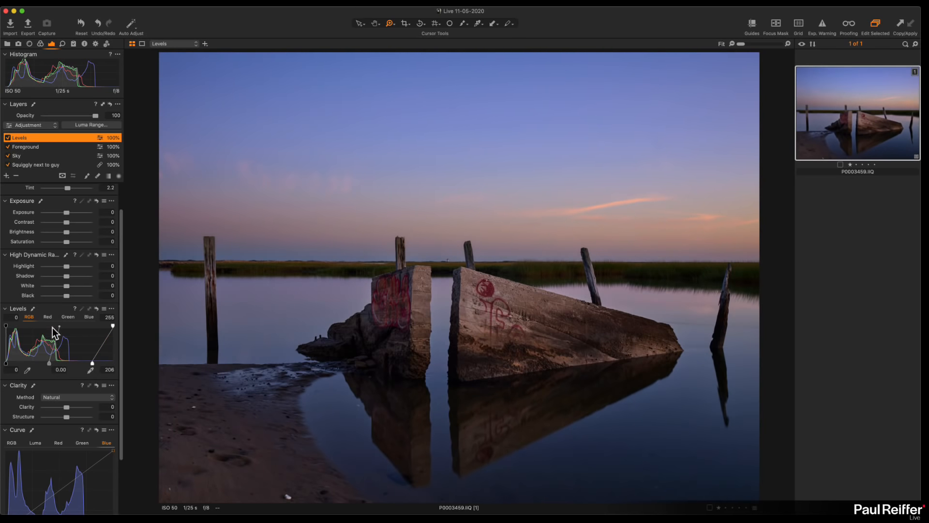
pyautogui.moveTo(92, 363); pyautogui.dragTo(119, 365)
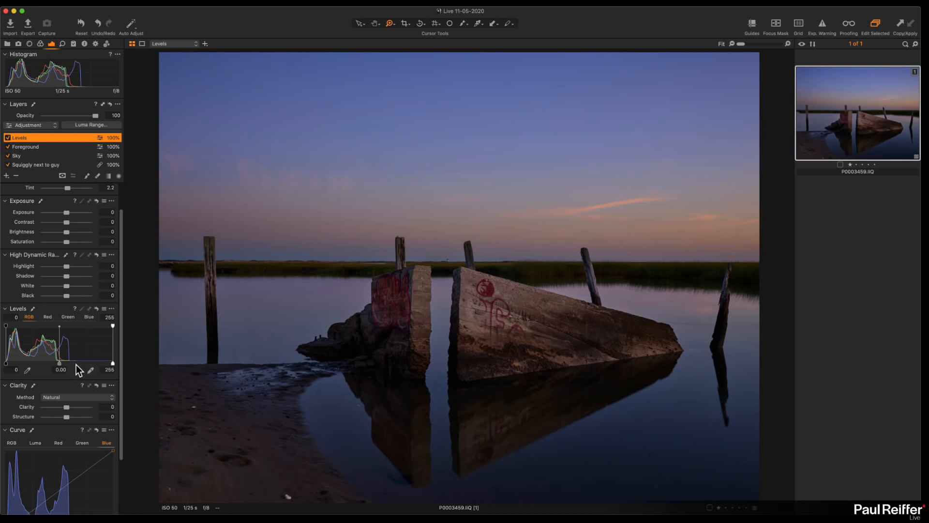
pyautogui.moveTo(112, 364); pyautogui.dragTo(81, 369)
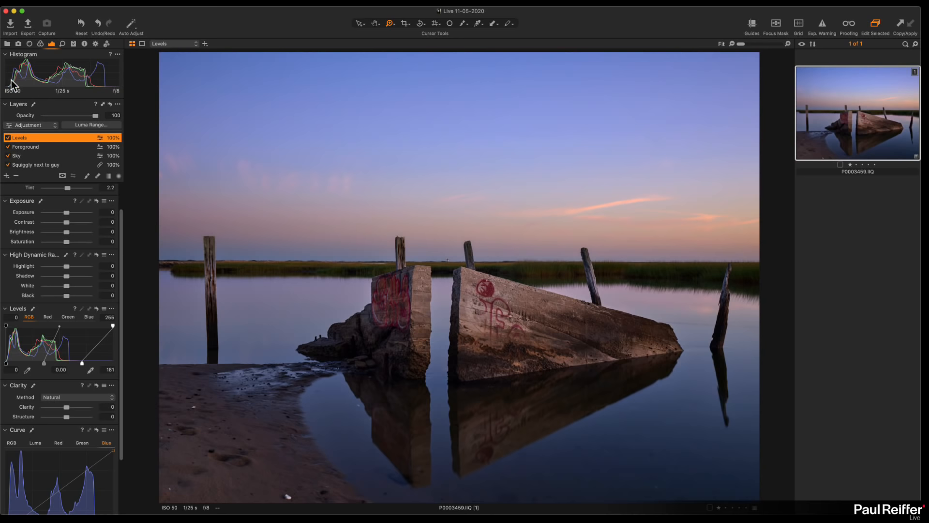
pyautogui.moveTo(82, 366); pyautogui.dragTo(114, 370)
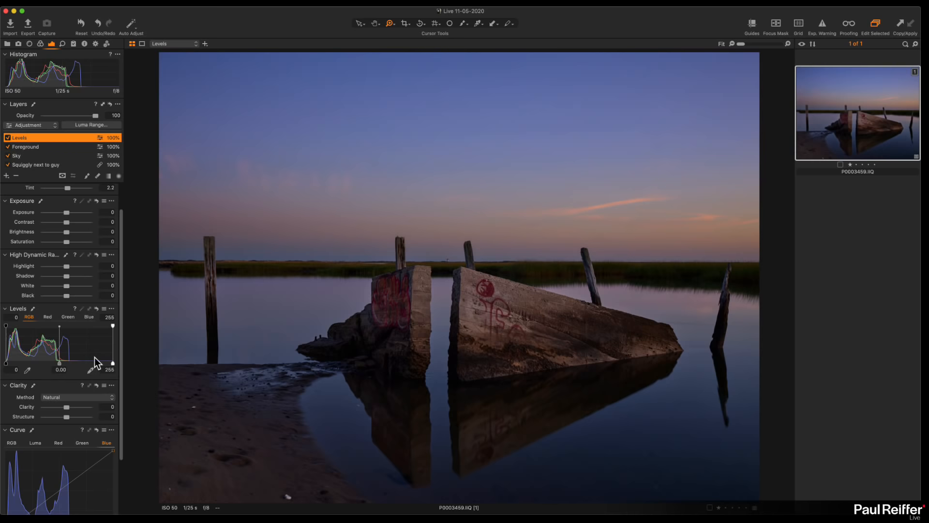
# Step: Set the Levels layer's RGB white point to 180, try a black point of 15, and return the black point to 0
pyautogui.moveTo(112, 363); pyautogui.dragTo(81, 364)
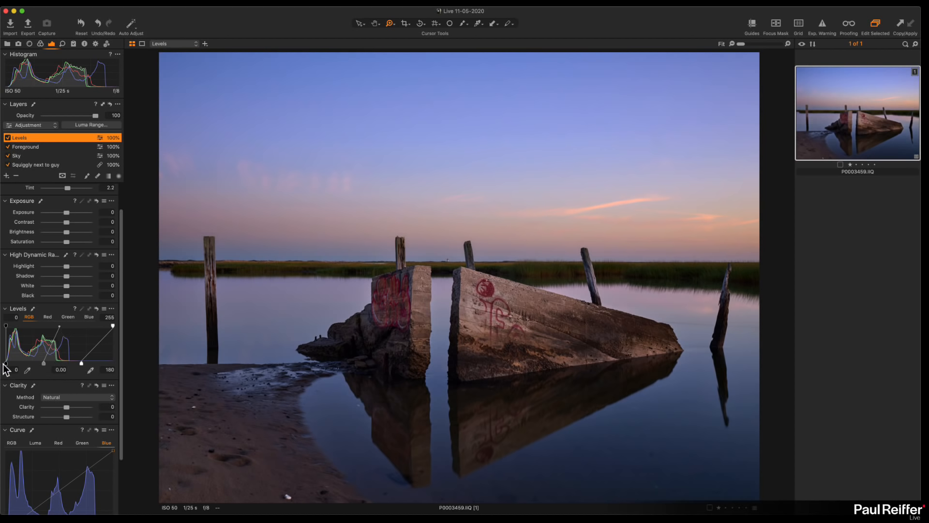
pyautogui.moveTo(6, 363); pyautogui.dragTo(12, 363)
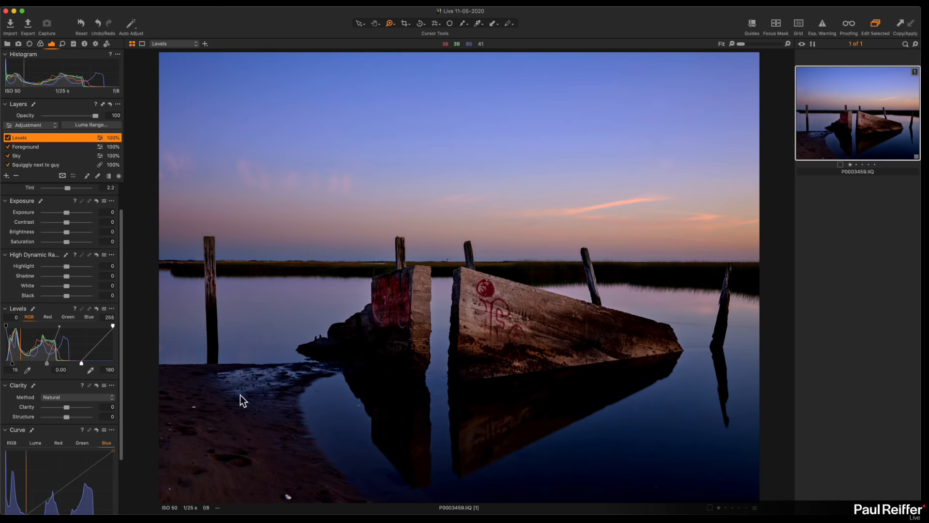
pyautogui.moveTo(11, 364); pyautogui.dragTo(3, 364)
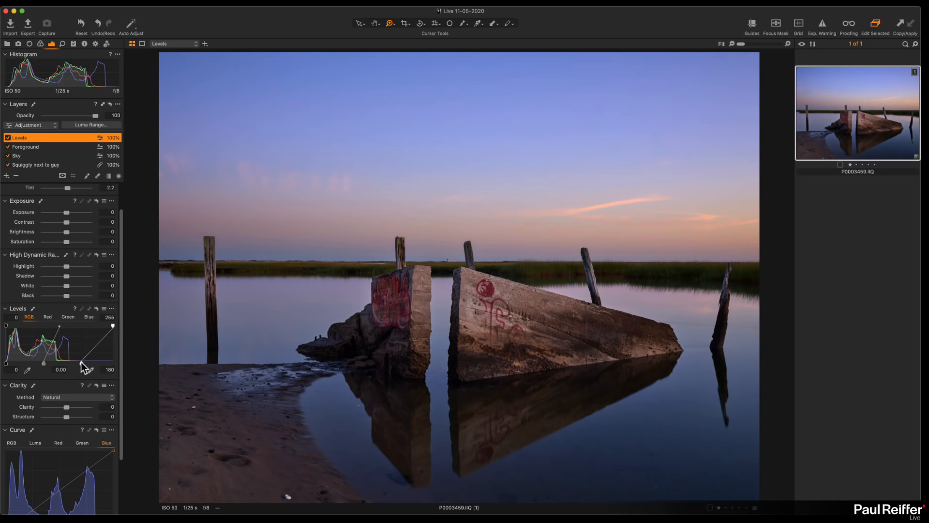
# Step: On the Sky layer, set Highlight to -22, White to -21 and Structure to 10
pyautogui.click(39, 146)
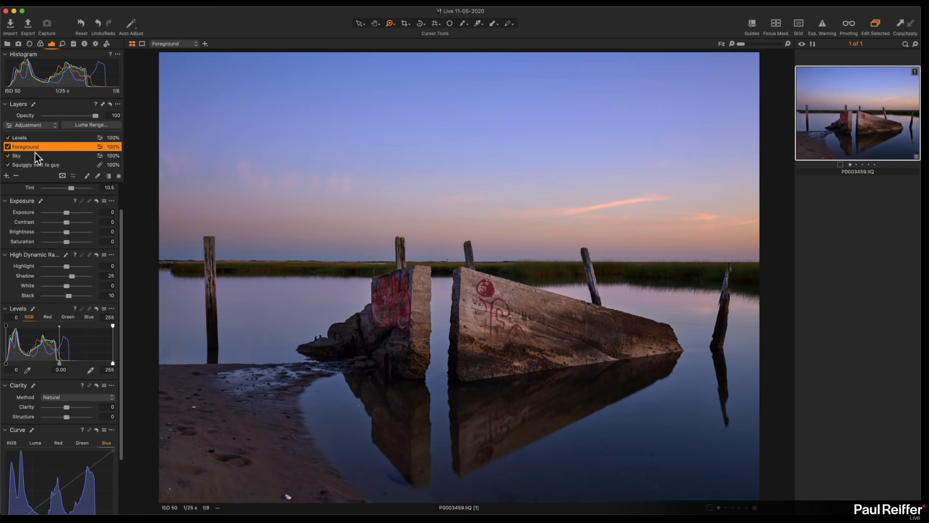
pyautogui.click(35, 154)
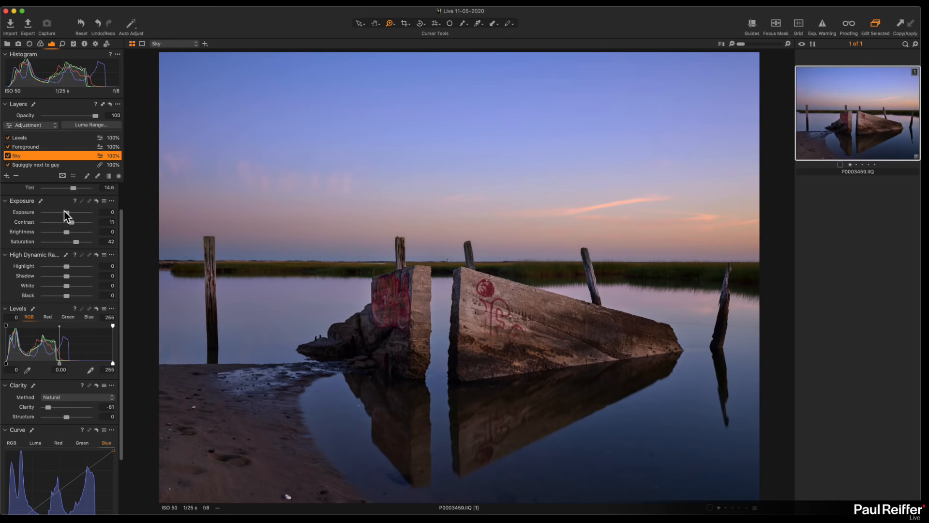
pyautogui.moveTo(66, 266); pyautogui.dragTo(62, 287)
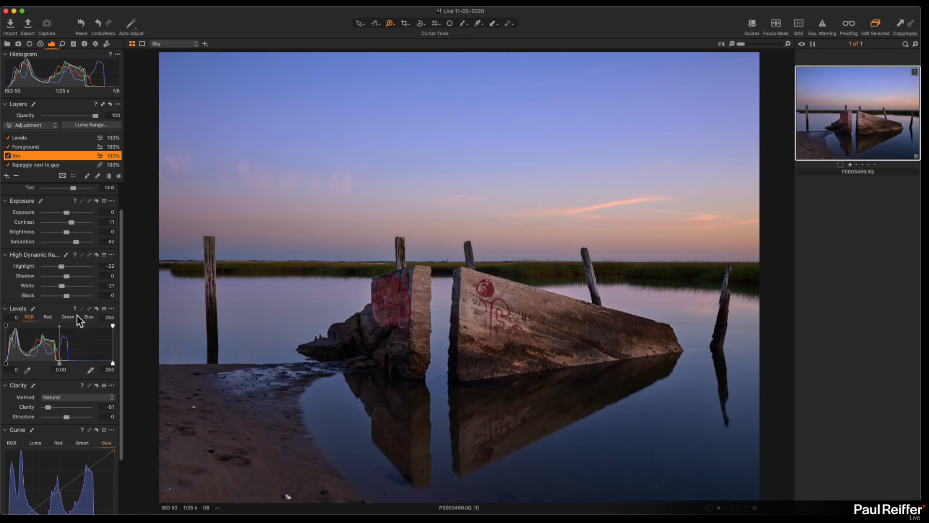
pyautogui.scroll(-2, 80, 319)
pyautogui.moveTo(67, 396); pyautogui.dragTo(69, 396)
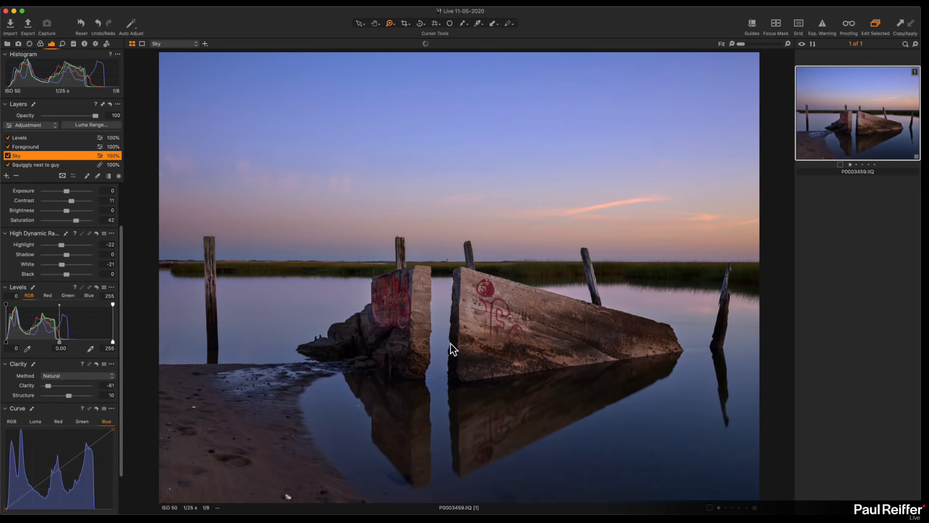
# Step: Try a Structure of 38 on the Foreground layer, inspect the graffitied concrete up close, and reset Structure to 0
pyautogui.click(480, 314)
pyautogui.click(425, 229)
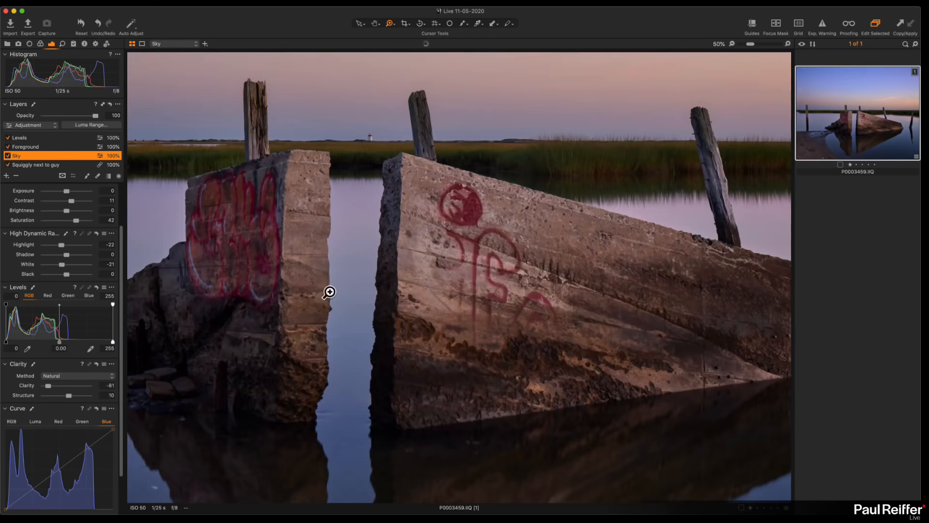
pyautogui.click(328, 291)
pyautogui.click(27, 146)
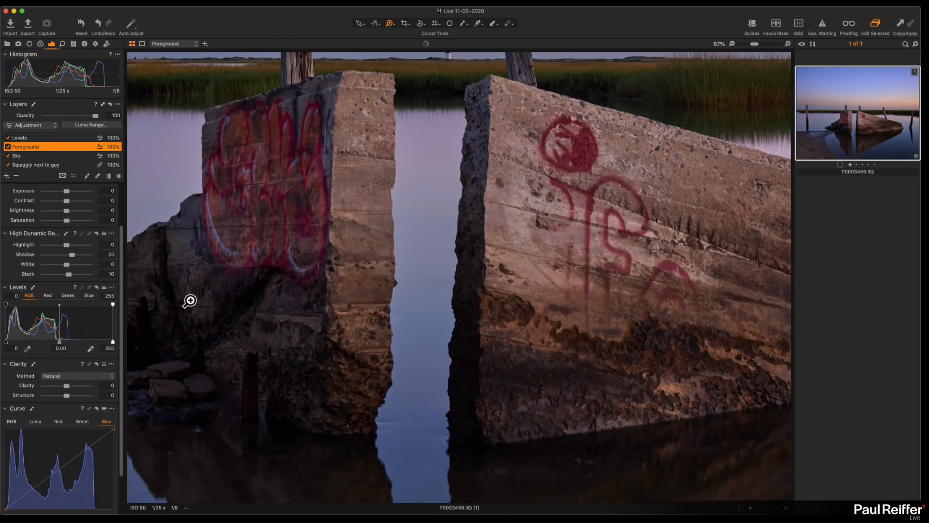
pyautogui.moveTo(72, 396); pyautogui.dragTo(74, 396)
pyautogui.click(555, 232)
pyautogui.click(556, 245)
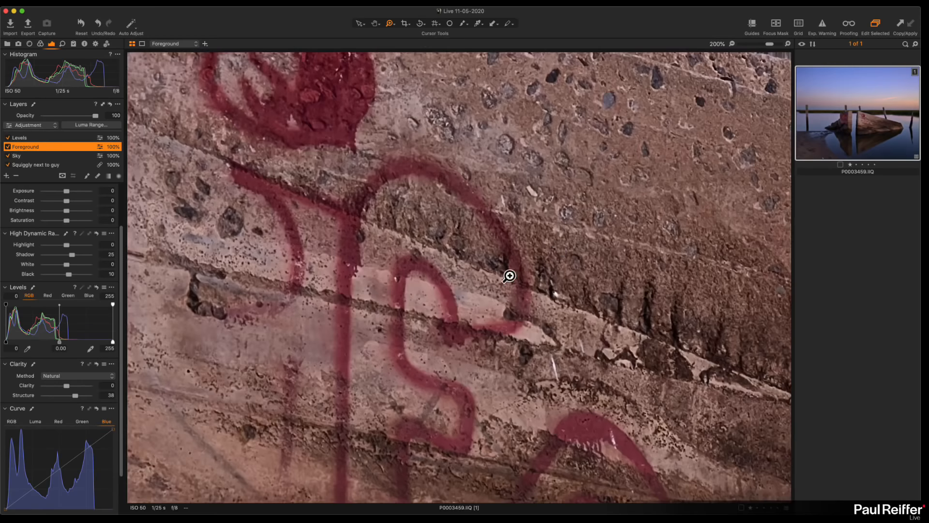
pyautogui.moveTo(507, 272); pyautogui.dragTo(687, 182)
pyautogui.keyDown('alt'); pyautogui.click(565, 198); pyautogui.keyUp('alt')
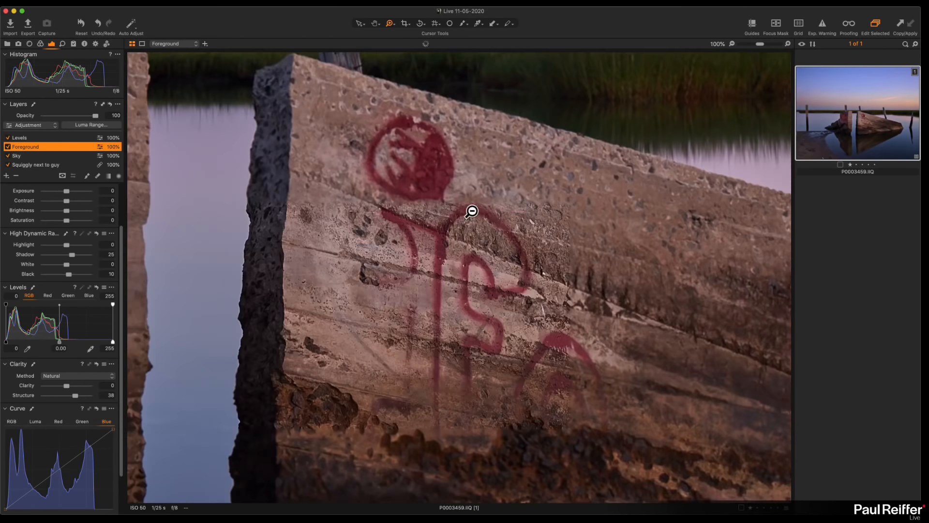
pyautogui.moveTo(537, 280); pyautogui.dragTo(477, 225)
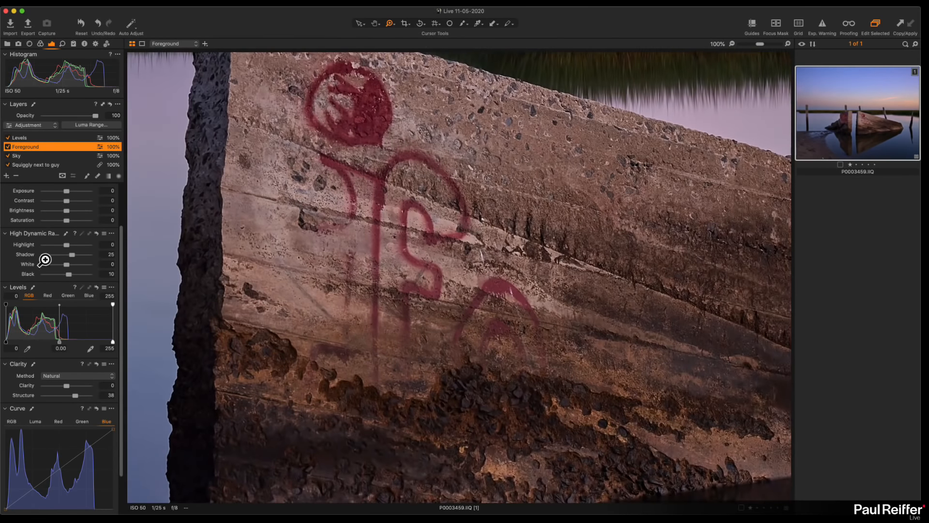
pyautogui.doubleClick(75, 396)
# Step: Set the Foreground layer's Clarity to 96, duplicate the variant, and return Clarity to 0 in the copy
pyautogui.moveTo(66, 385); pyautogui.dragTo(90, 386)
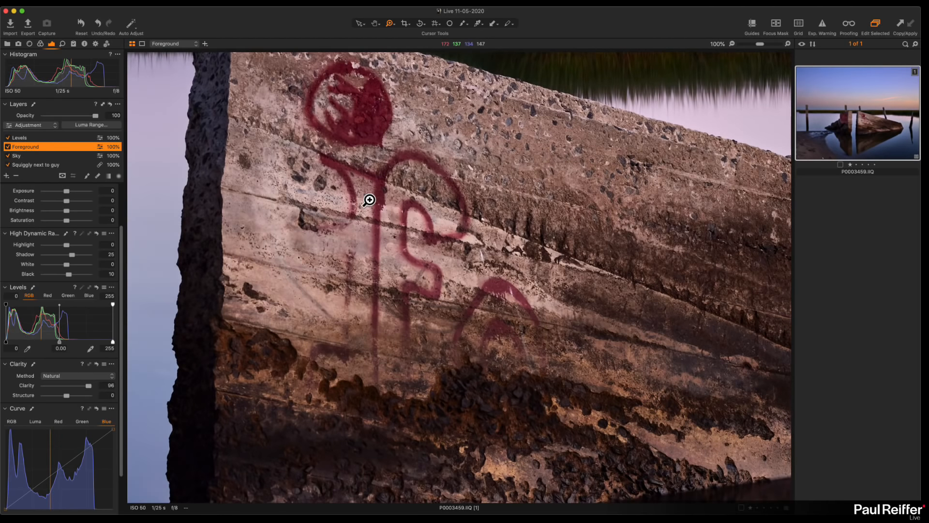
pyautogui.rightClick(871, 89)
pyautogui.click(898, 123)
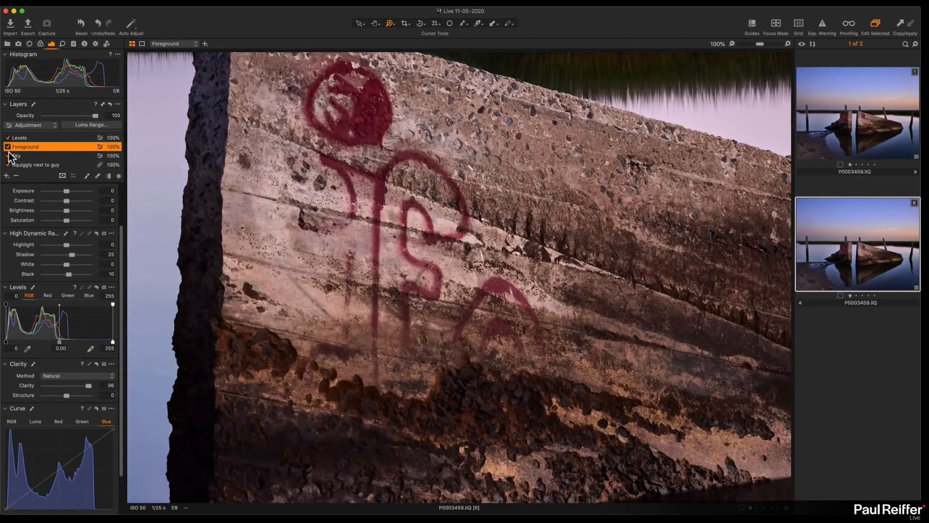
pyautogui.click(66, 386)
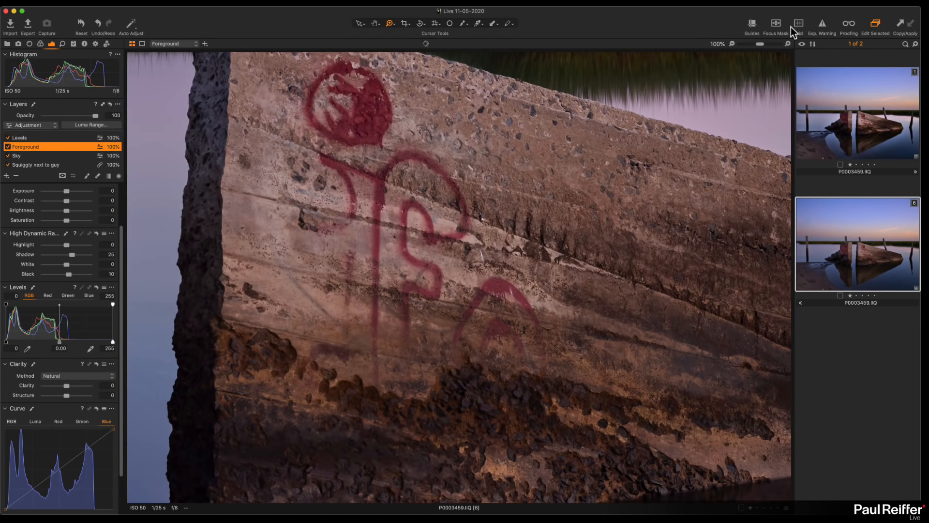
# Step: Compare the two variants side by side at 100% on the graffitied concrete
pyautogui.keyDown('super'); pyautogui.click(866, 140); pyautogui.keyUp('super')
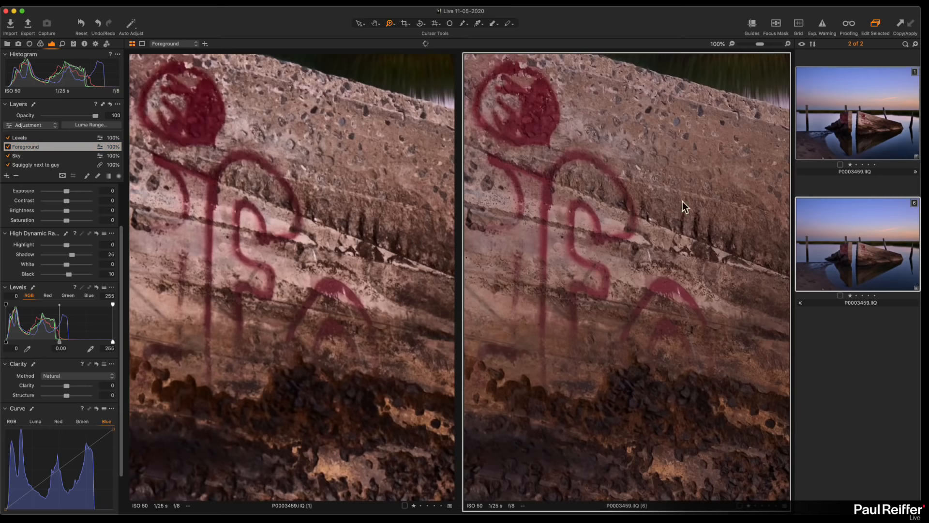
pyautogui.moveTo(536, 251); pyautogui.dragTo(589, 278)
pyautogui.moveTo(279, 249); pyautogui.dragTo(306, 245)
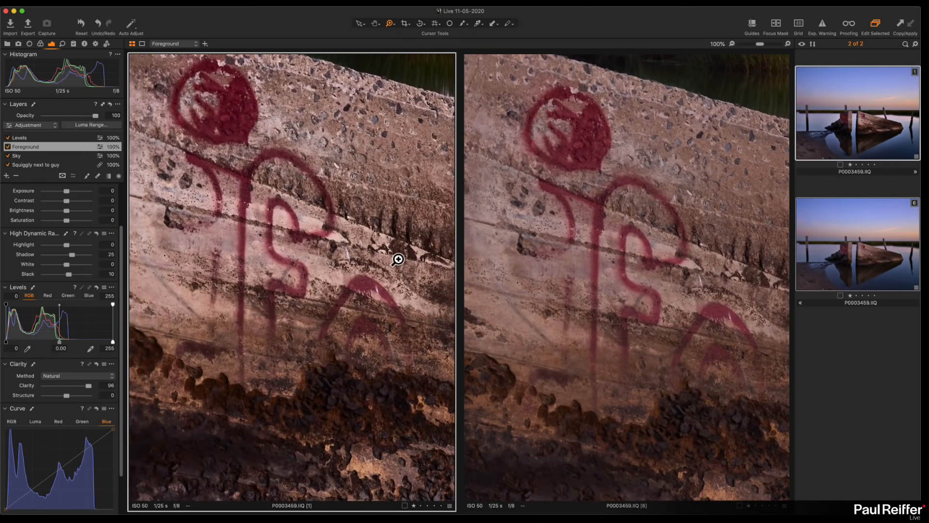
pyautogui.click(372, 247)
pyautogui.keyDown('alt'); pyautogui.click(363, 253); pyautogui.keyUp('alt')
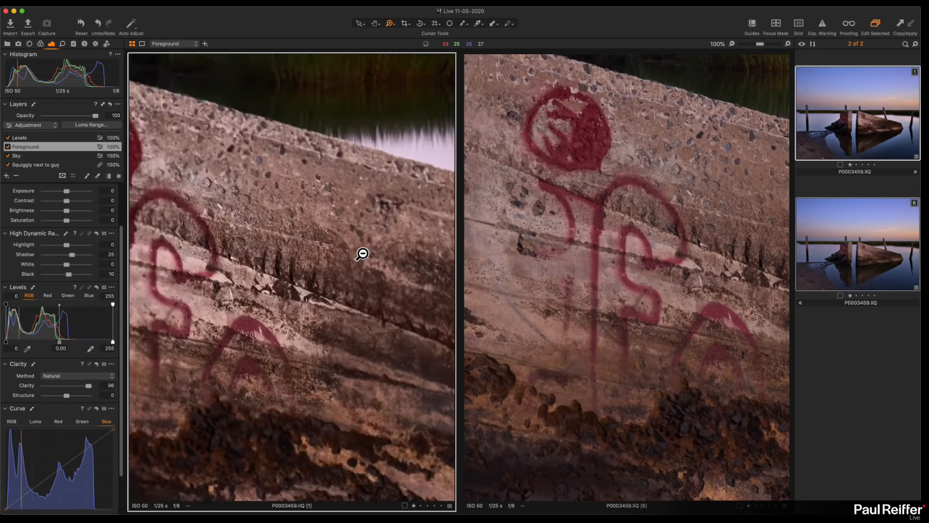
pyautogui.moveTo(276, 313); pyautogui.dragTo(333, 235)
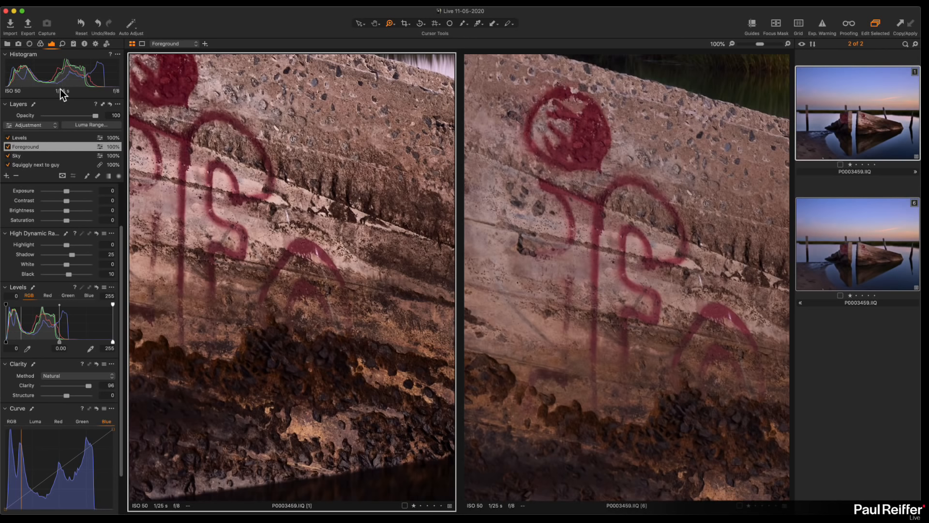
# Step: Reset Clarity on the first variant's Foreground layer, try a Structure of 72, and settle on 25
pyautogui.doubleClick(88, 385)
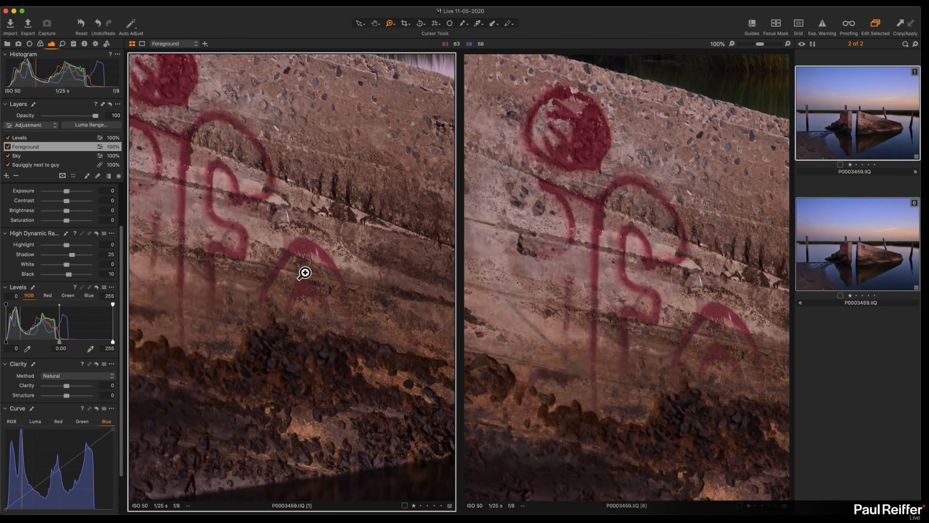
pyautogui.moveTo(290, 265); pyautogui.dragTo(363, 318)
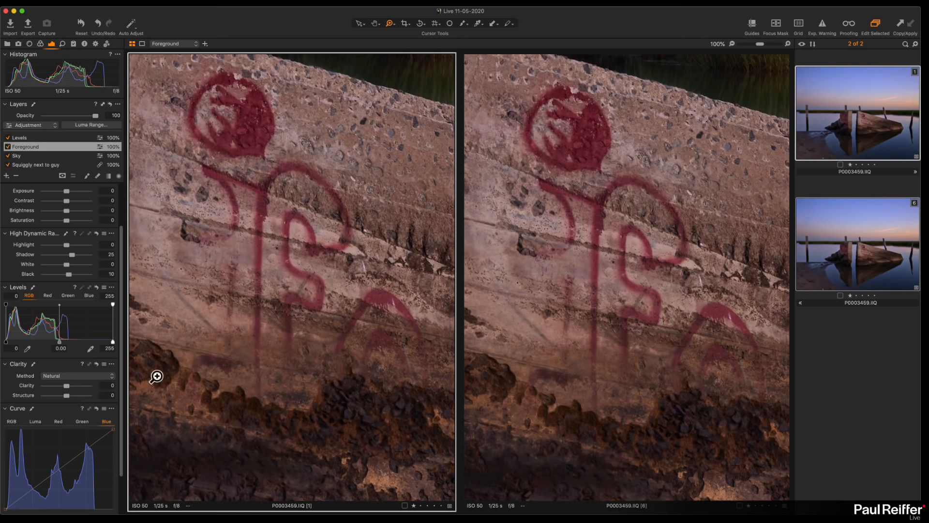
pyautogui.click(83, 396)
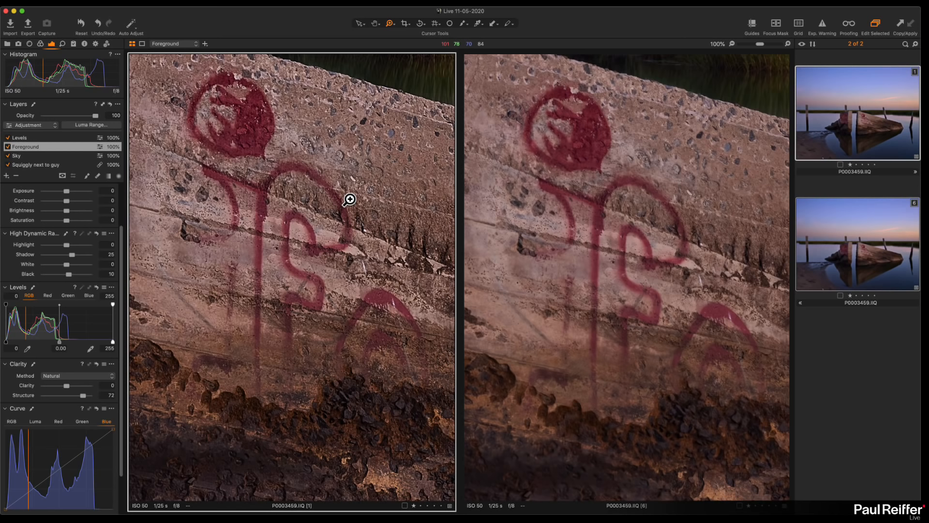
pyautogui.click(73, 396)
pyautogui.moveTo(73, 397); pyautogui.dragTo(72, 398)
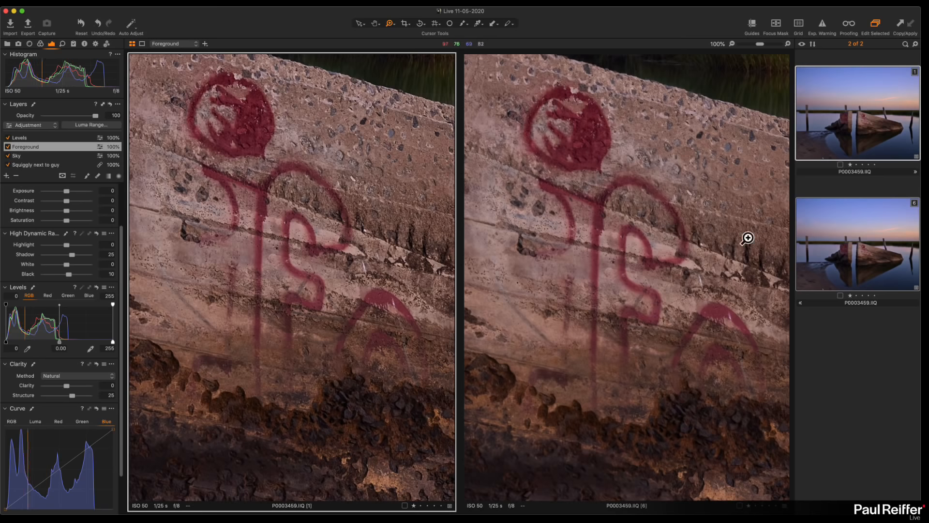
# Step: Compare both variants at full-image size and return to viewing only the first one
pyautogui.keyDown('alt'); pyautogui.click(392, 279); pyautogui.keyUp('alt')
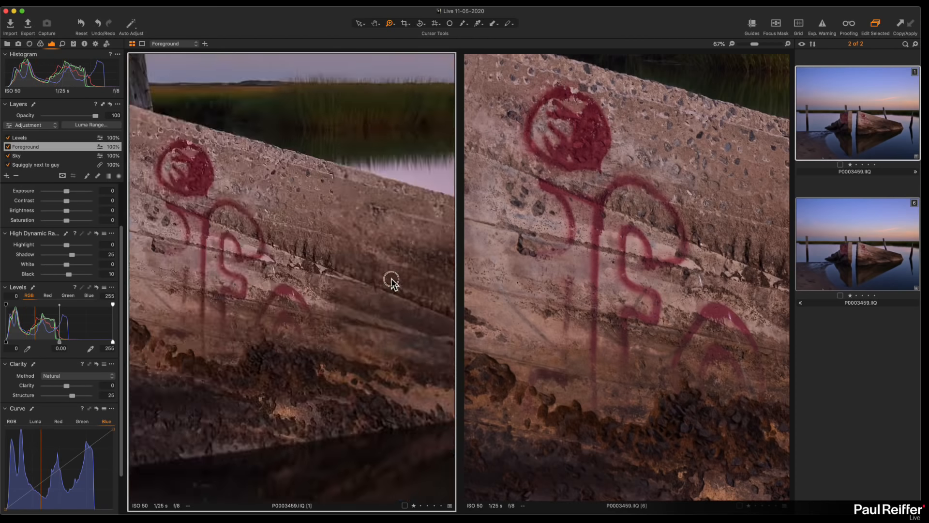
pyautogui.keyDown('alt'); pyautogui.click(391, 279); pyautogui.keyUp('alt')
pyautogui.keyDown('alt'); pyautogui.click(720, 277); pyautogui.keyUp('alt')
pyautogui.keyDown('alt'); pyautogui.click(720, 277); pyautogui.keyUp('alt')
pyautogui.keyDown('alt'); pyautogui.click(295, 298); pyautogui.keyUp('alt')
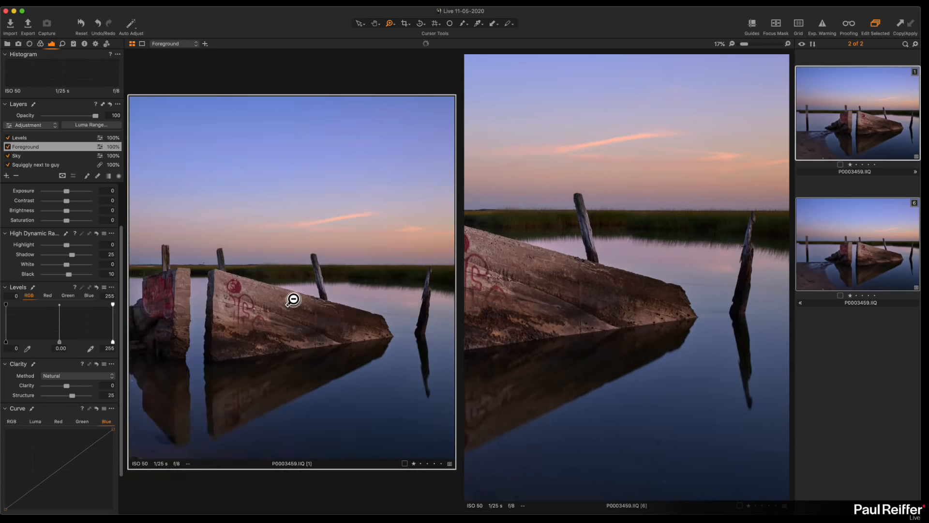
pyautogui.keyDown('alt'); pyautogui.click(293, 300); pyautogui.keyUp('alt')
pyautogui.keyDown('alt'); pyautogui.click(647, 307); pyautogui.keyUp('alt')
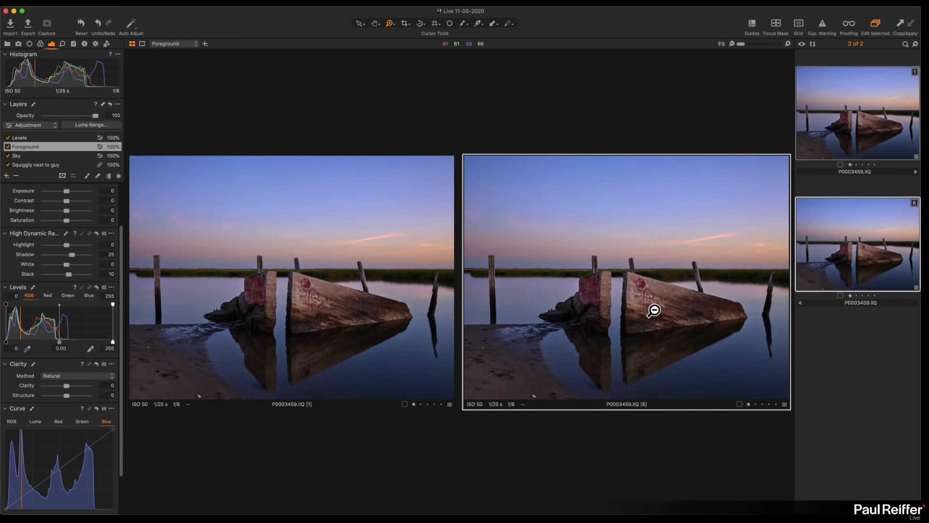
pyautogui.click(878, 356)
pyautogui.click(858, 141)
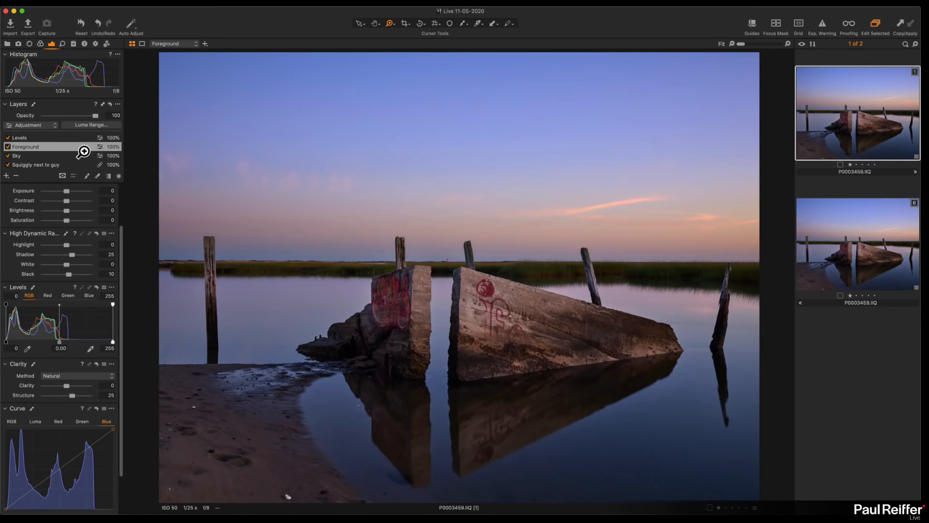
# Step: Inspect the Sky layer's gradient mask around the horizon as a colour overlay and in grayscale, and return to the full image
pyautogui.click(659, 276)
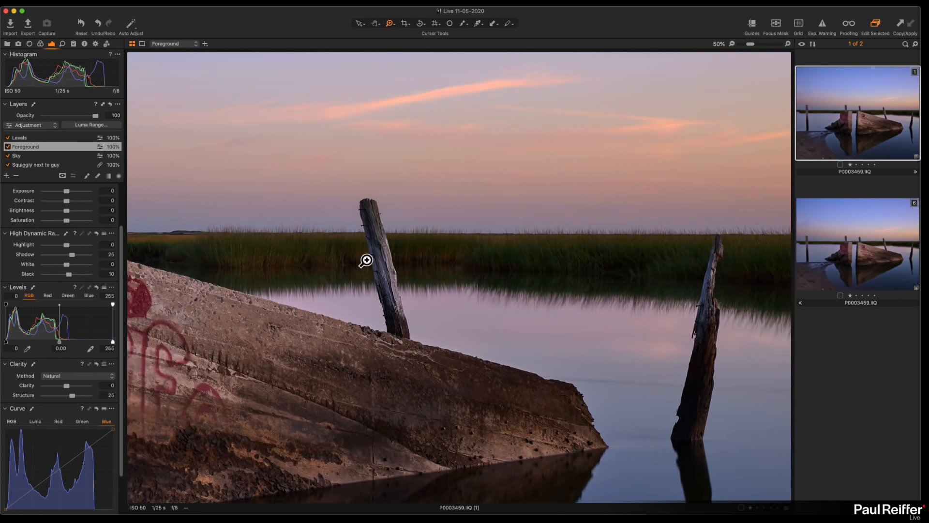
pyautogui.click(40, 156)
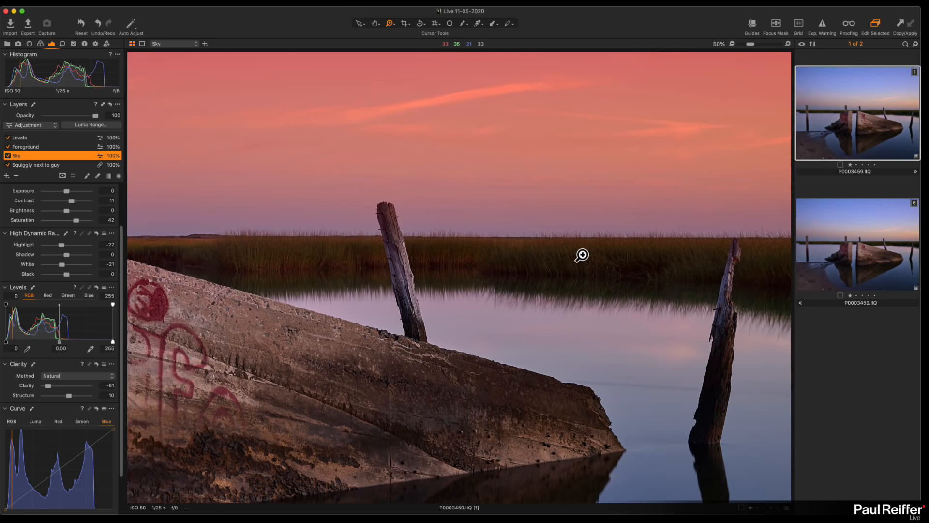
pyautogui.hotkey('alt', 'm')
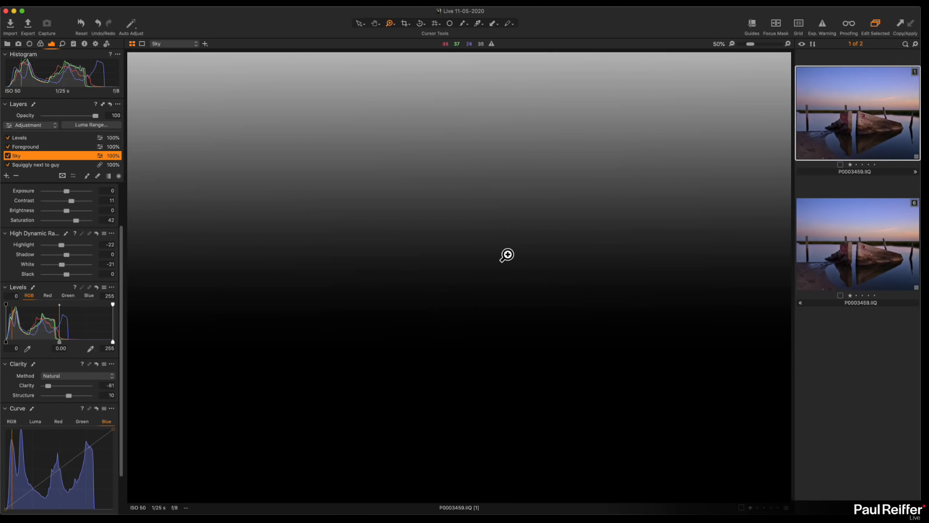
pyautogui.click(474, 262)
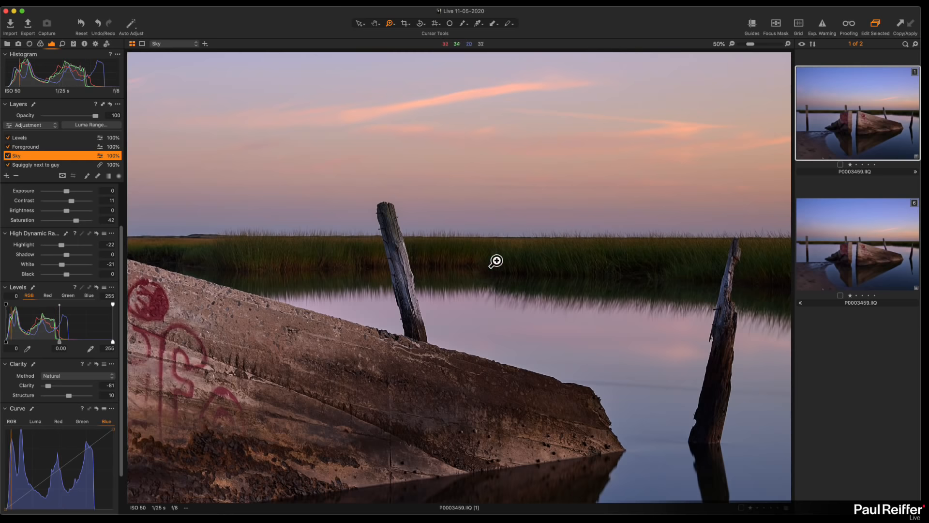
pyautogui.click(447, 225)
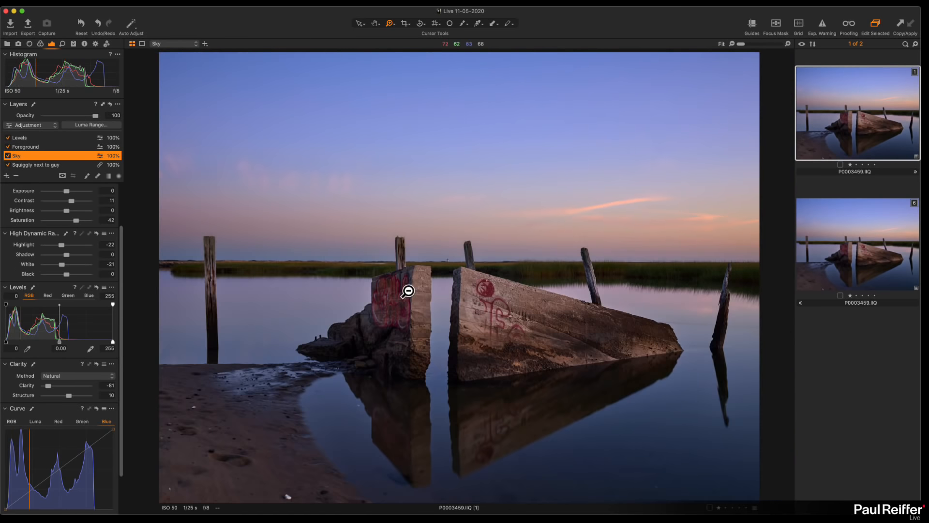
# Step: Try a white balance Tint of 3.8 on the Levels layer
pyautogui.click(45, 149)
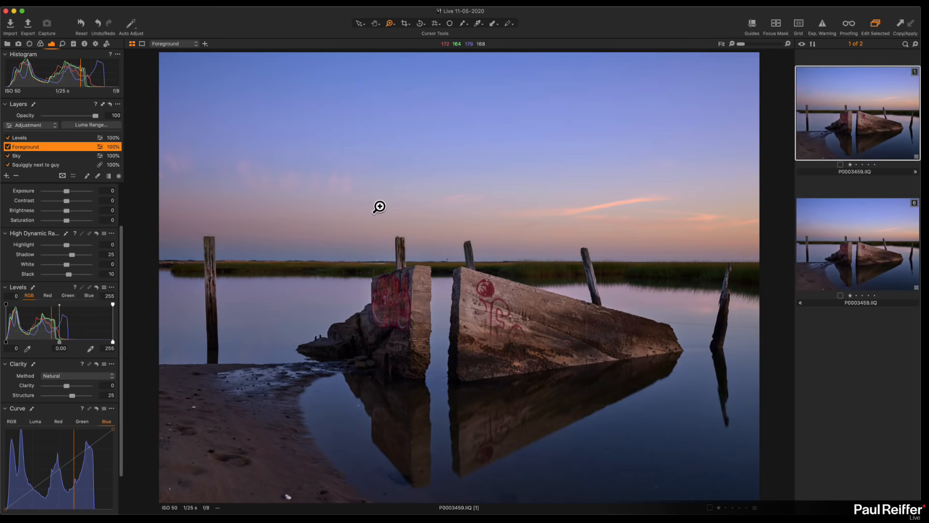
pyautogui.click(46, 138)
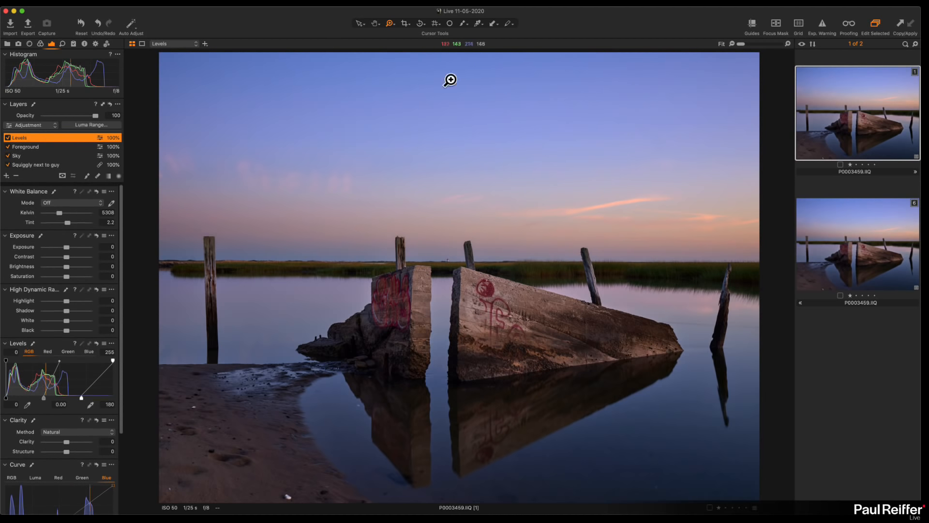
pyautogui.click(67, 220)
pyautogui.moveTo(68, 221); pyautogui.dragTo(69, 220)
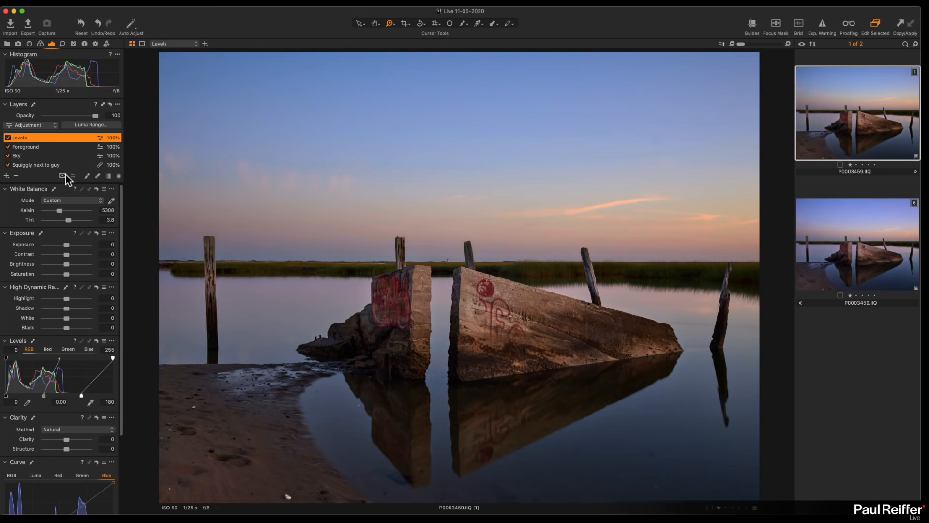
# Step: Set the Sky layer's white balance to 4519 Kelvin with a Tint of 15.4, and select the Foreground layer
pyautogui.click(27, 155)
pyautogui.click(71, 220)
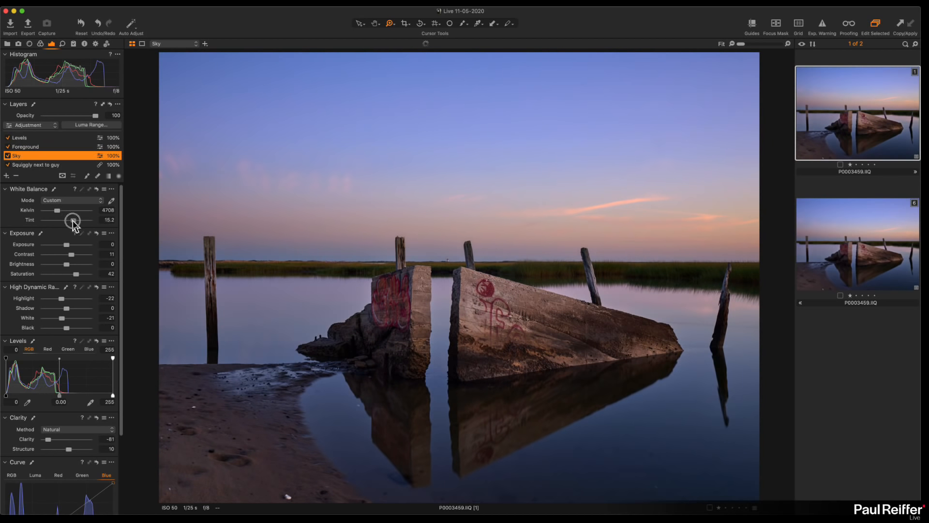
pyautogui.moveTo(60, 211); pyautogui.dragTo(57, 214)
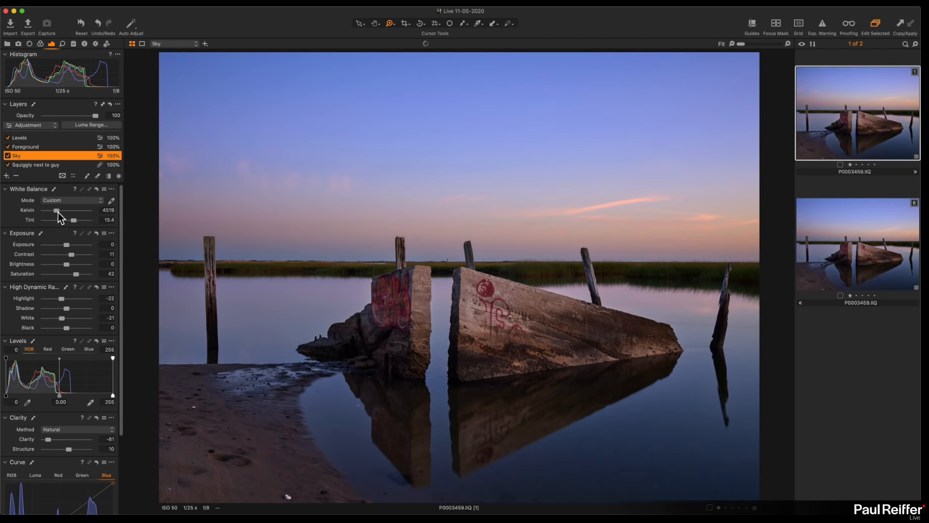
pyautogui.click(28, 146)
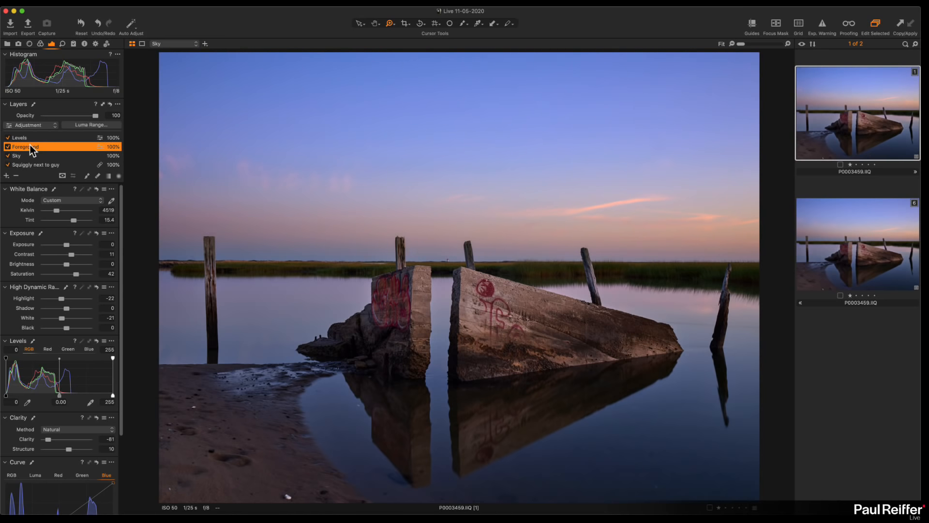
# Step: Set the Foreground layer's white balance to 4691 Kelvin with a Tint of 11.3
pyautogui.moveTo(56, 211); pyautogui.dragTo(72, 220)
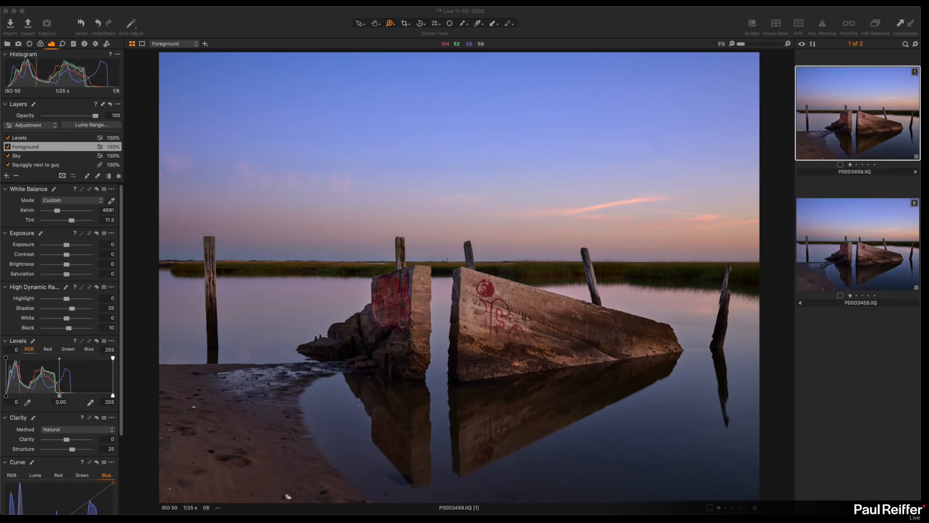
pyautogui.doubleClick(54, 149)
pyautogui.write('m')
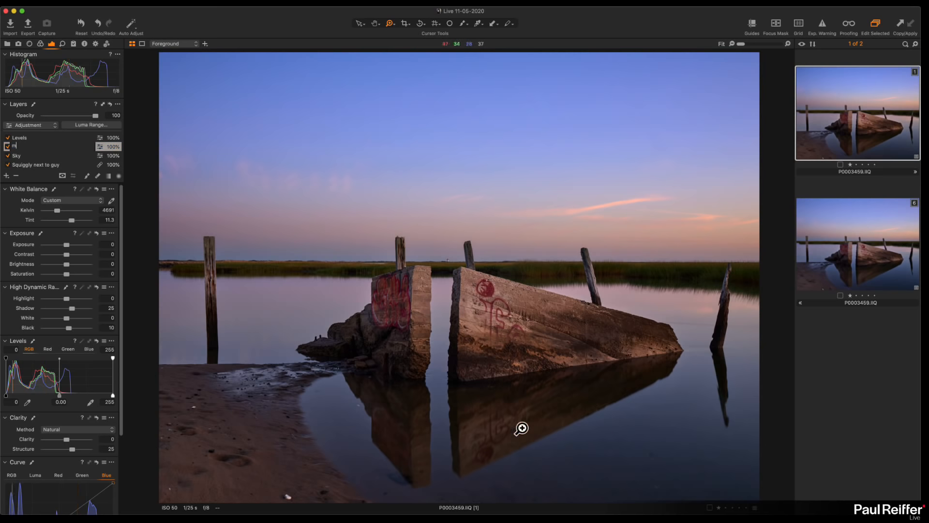
pyautogui.press('Escape')
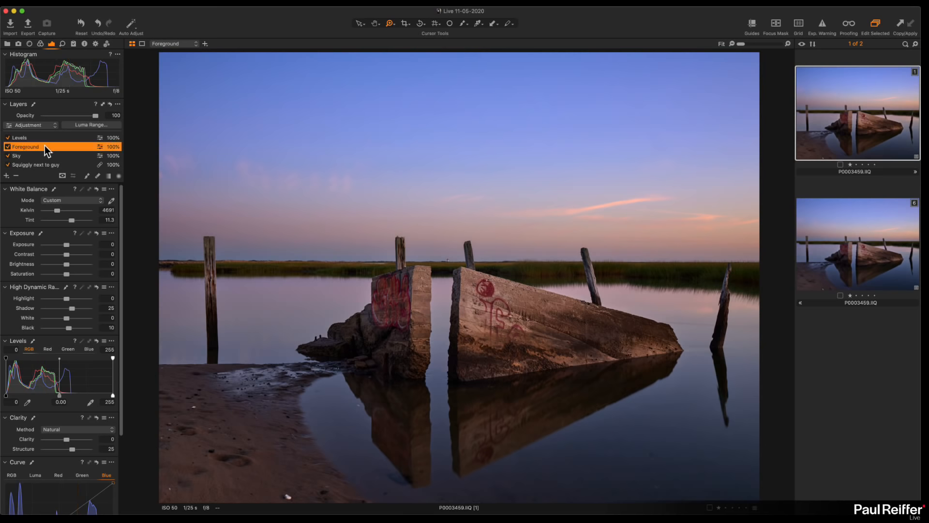
# Step: Inspect the mask overlays of the Foreground, Sky and Levels layers one after another
pyautogui.press('m')
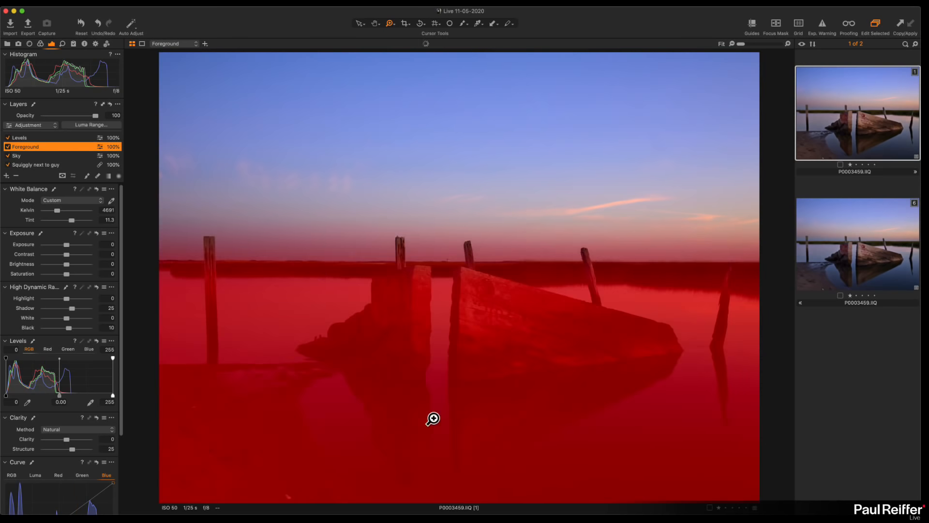
pyautogui.click(42, 157)
pyautogui.press('m')
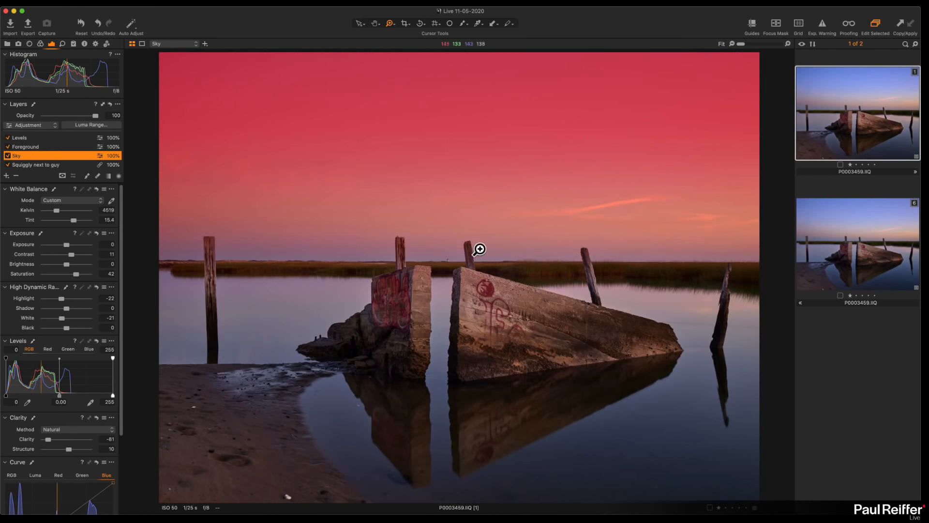
pyautogui.click(33, 138)
pyautogui.press('m')
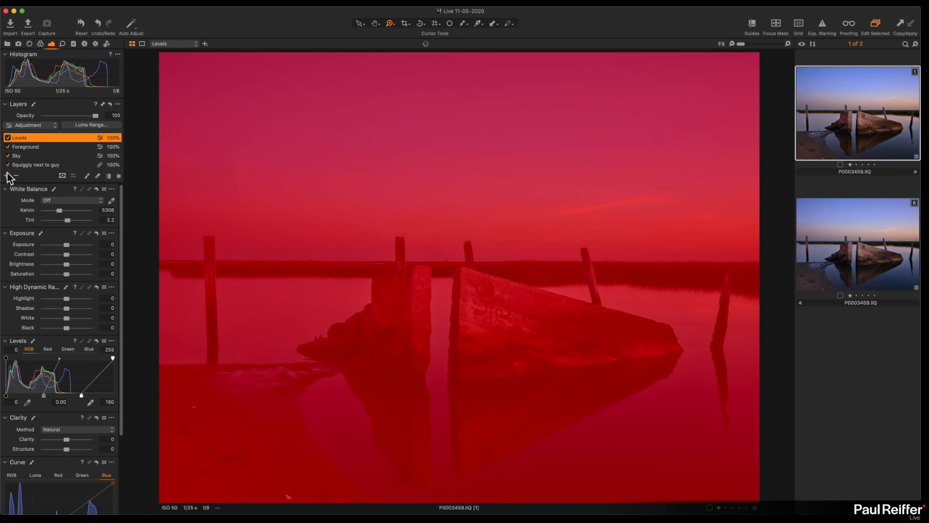
# Step: Add a new empty layer and draw a linear gradient mask from the sky's top edge down to just above the horizon
pyautogui.click(6, 176)
pyautogui.click(37, 179)
pyautogui.press('m')
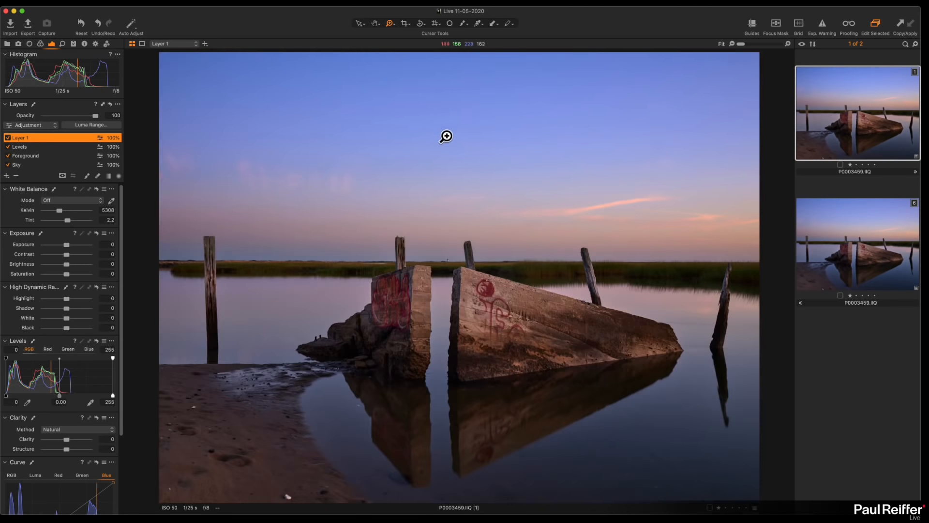
pyautogui.click(108, 176)
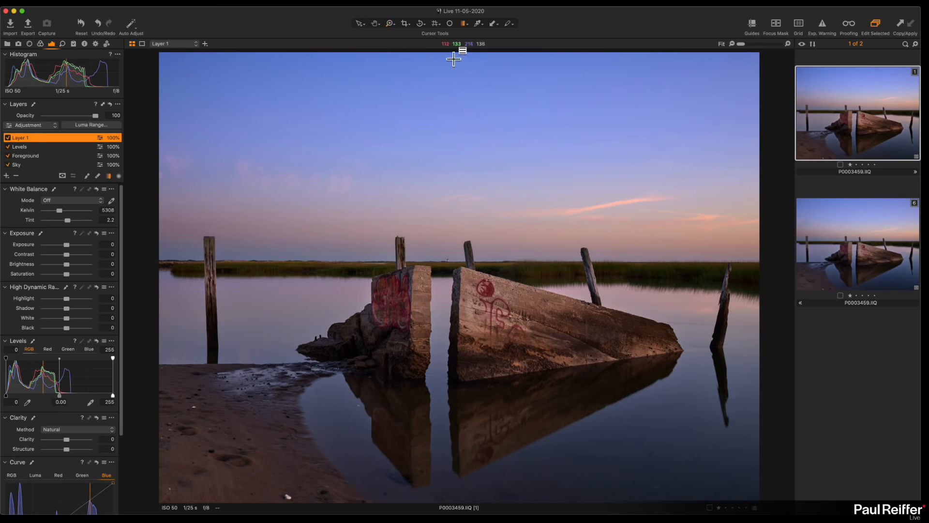
pyautogui.moveTo(453, 58); pyautogui.dragTo(460, 237)
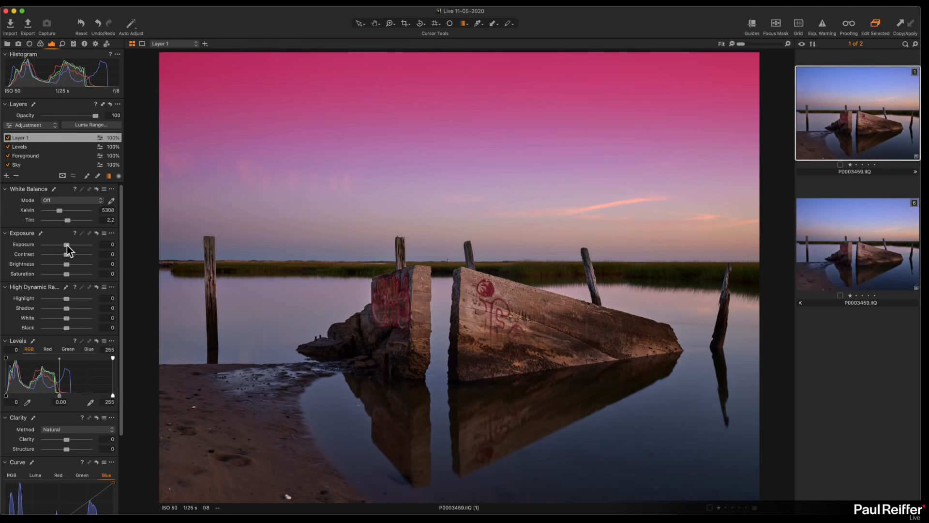
# Step: Set the new gradient layer's Exposure to -0.46 and rename it Top Falloff
pyautogui.moveTo(67, 245); pyautogui.dragTo(64, 245)
pyautogui.doubleClick(23, 138)
pyautogui.write('Top Falloff')
pyautogui.press('Return')
# Step: Add another new empty layer and name it Bottom Falloff
pyautogui.click(7, 176)
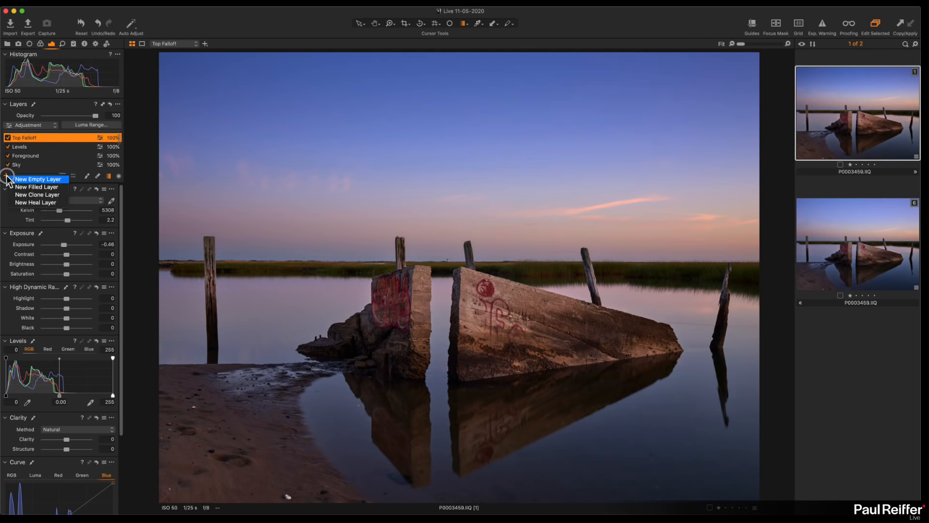
pyautogui.click(38, 180)
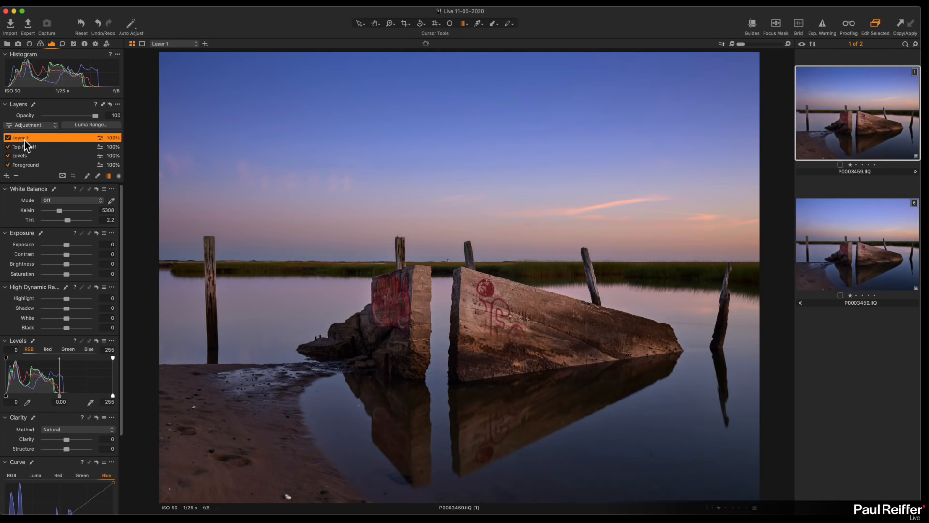
pyautogui.doubleClick(24, 140)
pyautogui.write('Bottom Falloff')
pyautogui.press('Return')
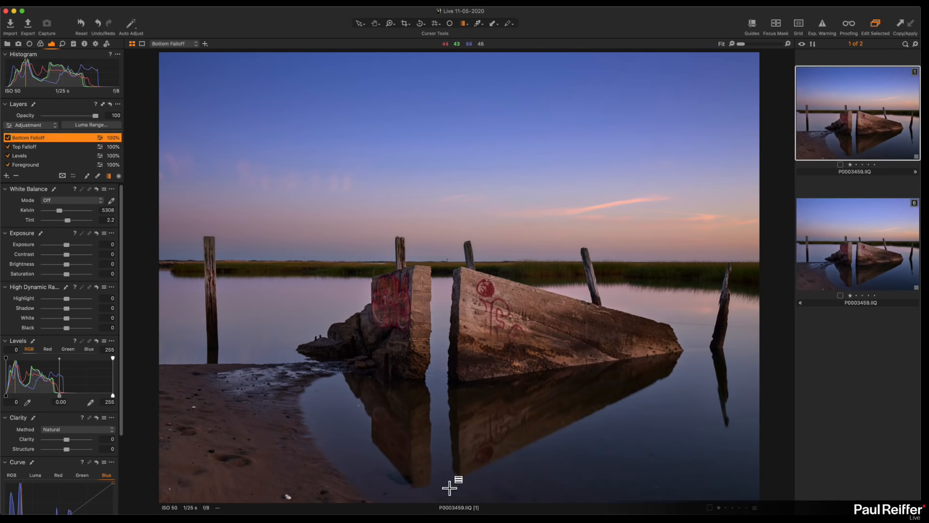
# Step: Draw a gradient mask from the photo's bottom edge up to the base of the concrete blocks and set its Exposure to -0.68
pyautogui.moveTo(450, 488); pyautogui.dragTo(441, 376)
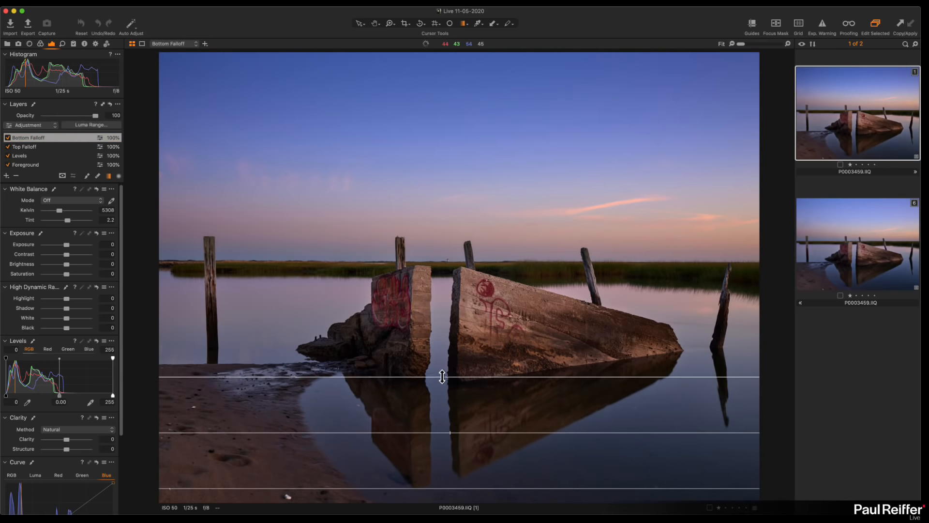
pyautogui.moveTo(66, 245); pyautogui.dragTo(63, 247)
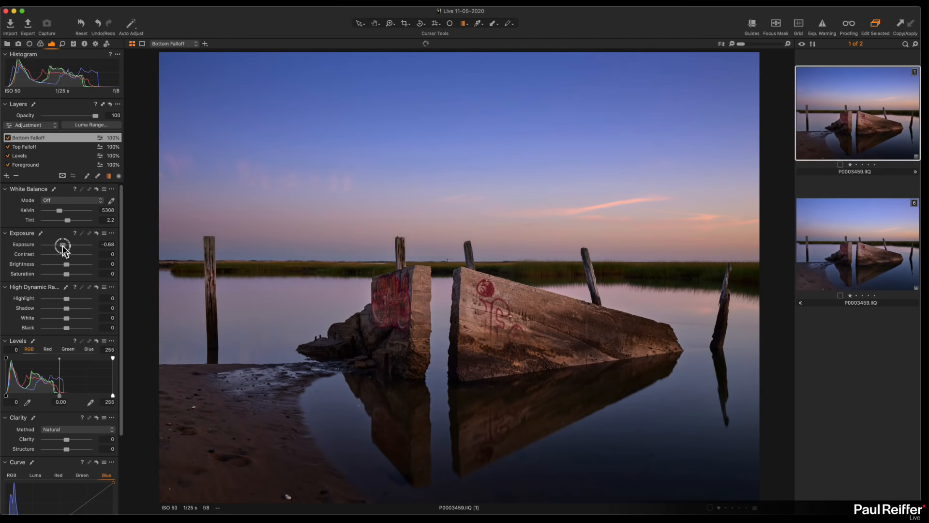
# Step: Reset all adjustments on the second variant to show the unedited original
pyautogui.click(846, 243)
pyautogui.rightClick(846, 227)
pyautogui.click(868, 258)
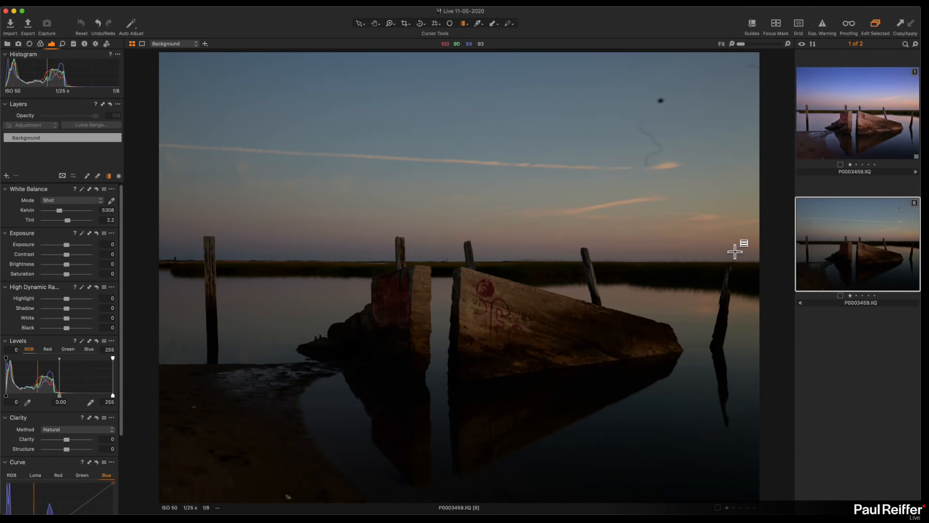
# Step: Inspect the horizon and concrete blocks of the unedited variant at 50% and return to the full image
pyautogui.press('z')
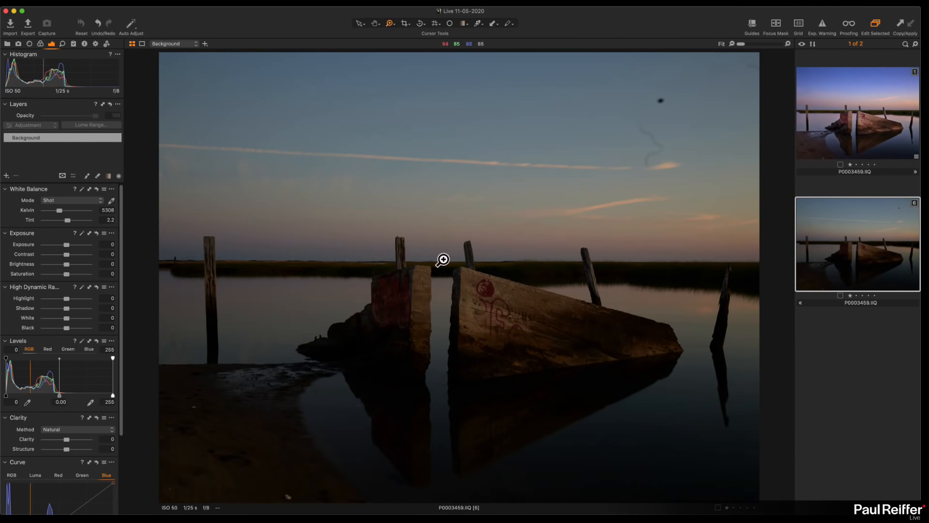
pyautogui.click(442, 260)
pyautogui.click(494, 326)
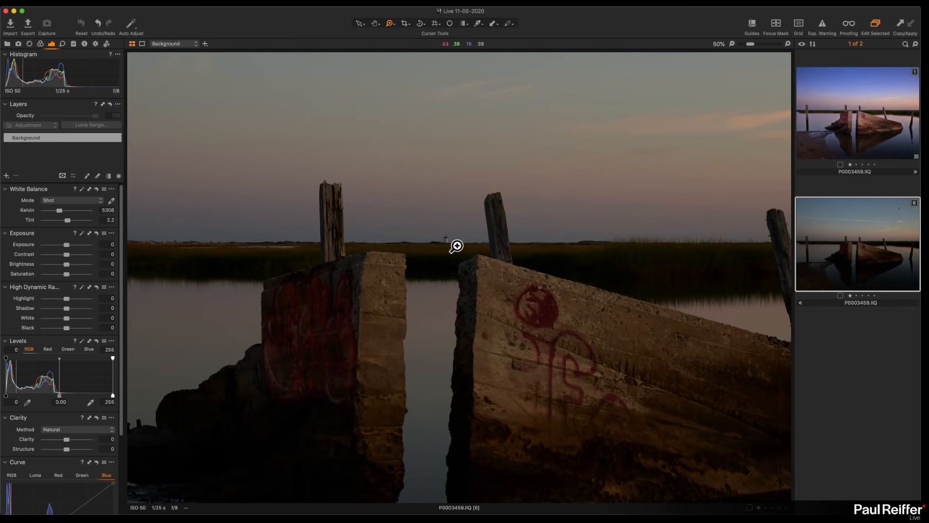
pyautogui.keyDown('alt'); pyautogui.click(457, 246); pyautogui.keyUp('alt')
pyautogui.keyDown('alt'); pyautogui.click(459, 247); pyautogui.keyUp('alt')
pyautogui.keyDown('alt'); pyautogui.click(417, 312); pyautogui.keyUp('alt')
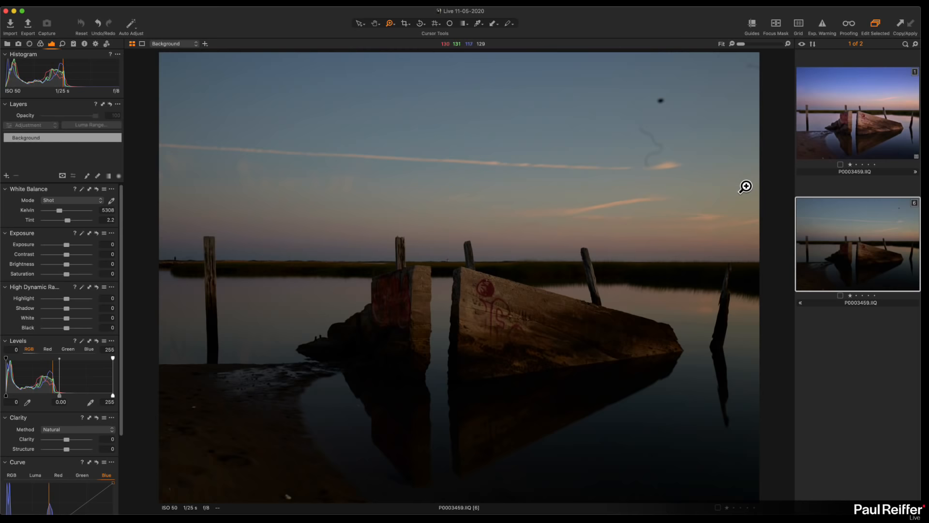
# Step: Compare the edited first variant with the unedited second one, ending on the edited photo
pyautogui.click(825, 140)
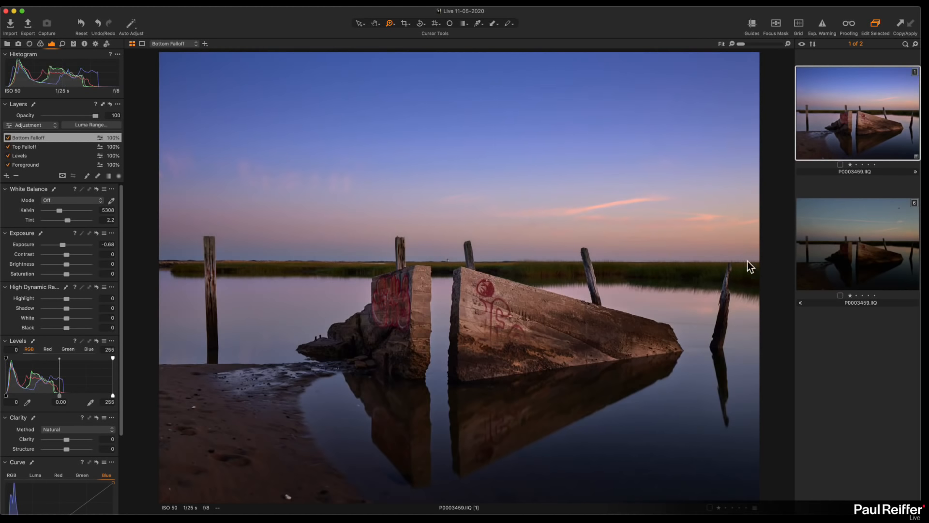
pyautogui.click(866, 252)
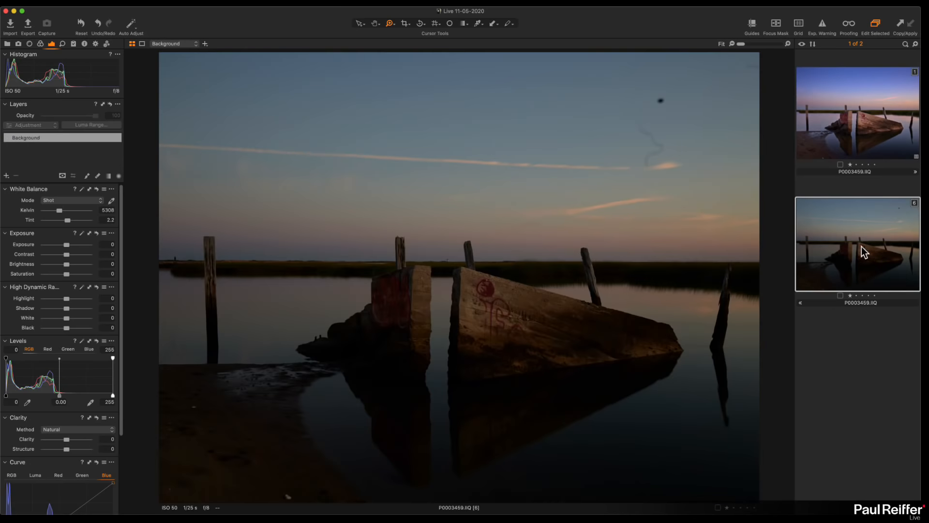
pyautogui.click(835, 119)
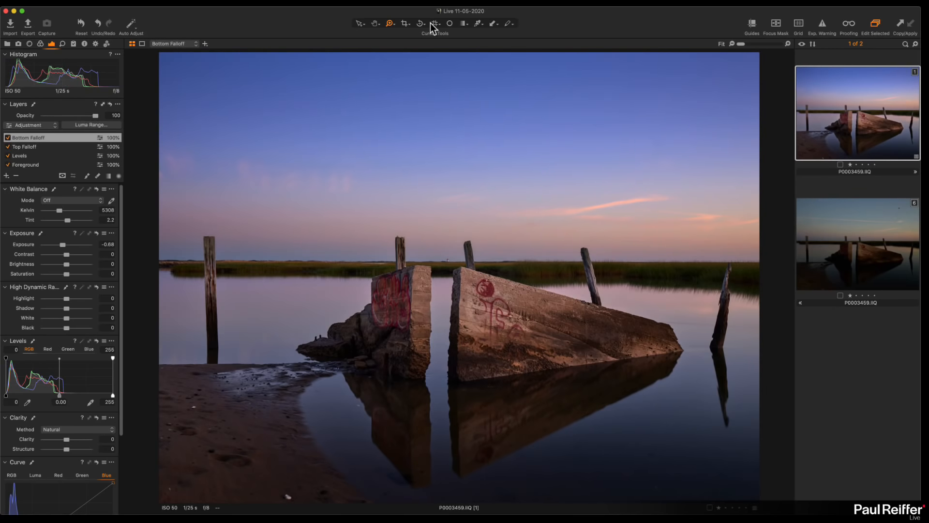
# Step: Crop the edited photo to a 2x3 ratio at 22.50 x 15.00 in, trimming mostly upper sky and a thin strip along the bottom
pyautogui.click(405, 24)
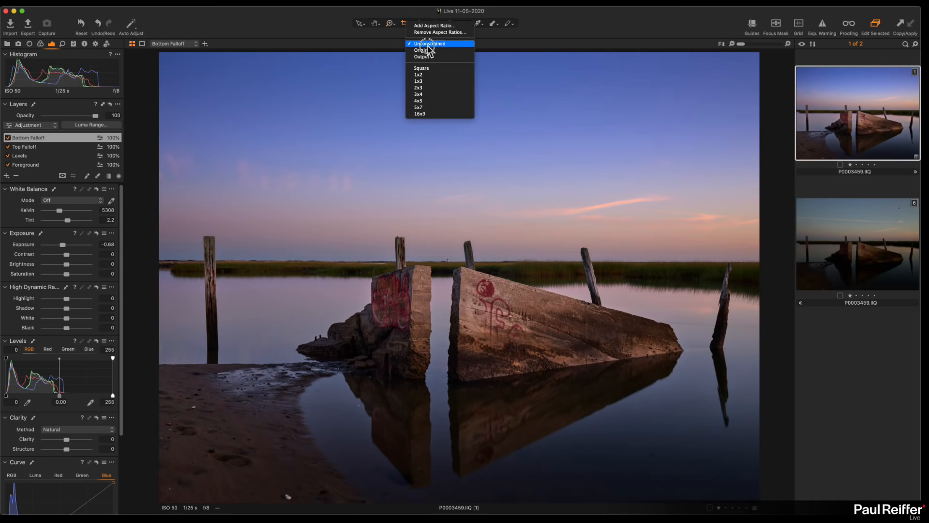
pyautogui.click(435, 75)
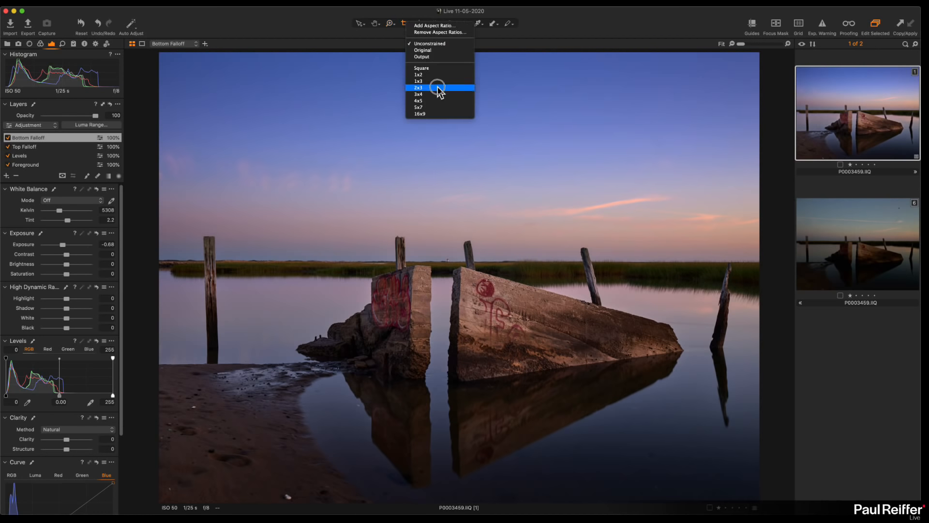
pyautogui.click(438, 89)
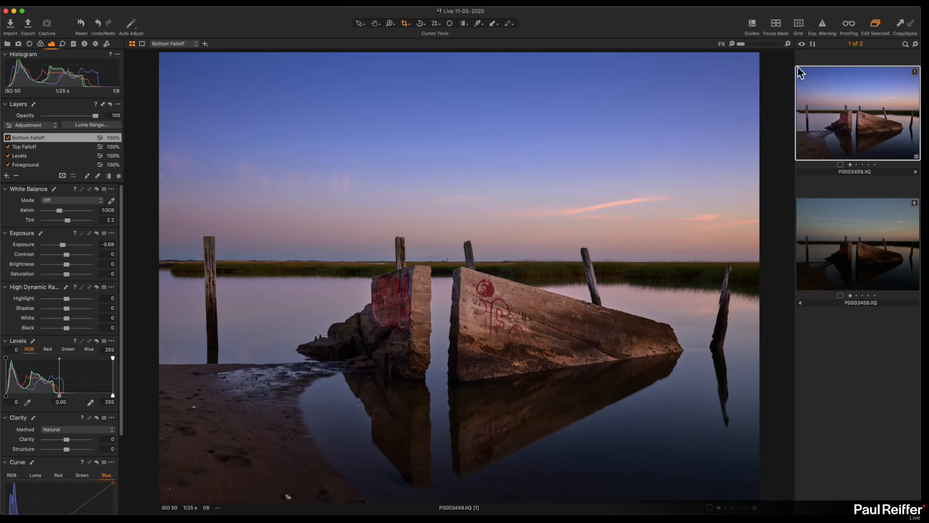
pyautogui.click(759, 55)
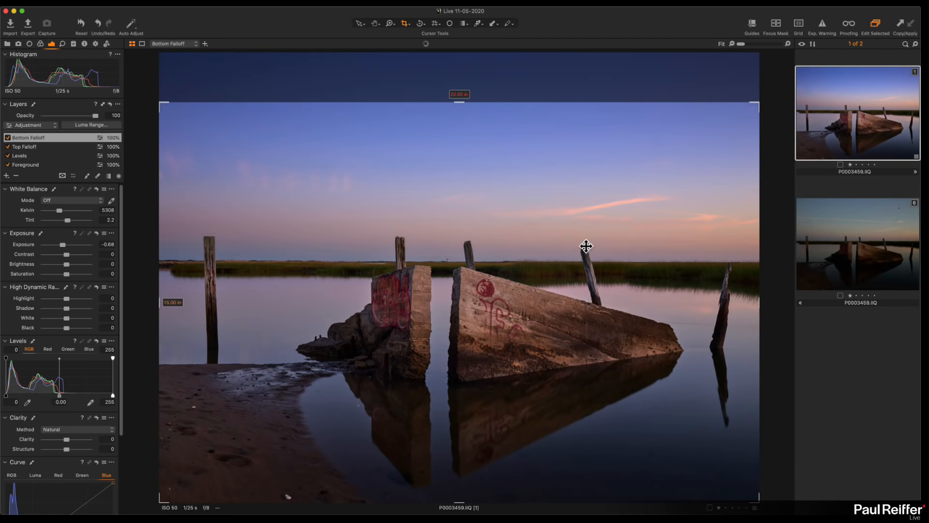
pyautogui.moveTo(591, 267); pyautogui.dragTo(591, 269)
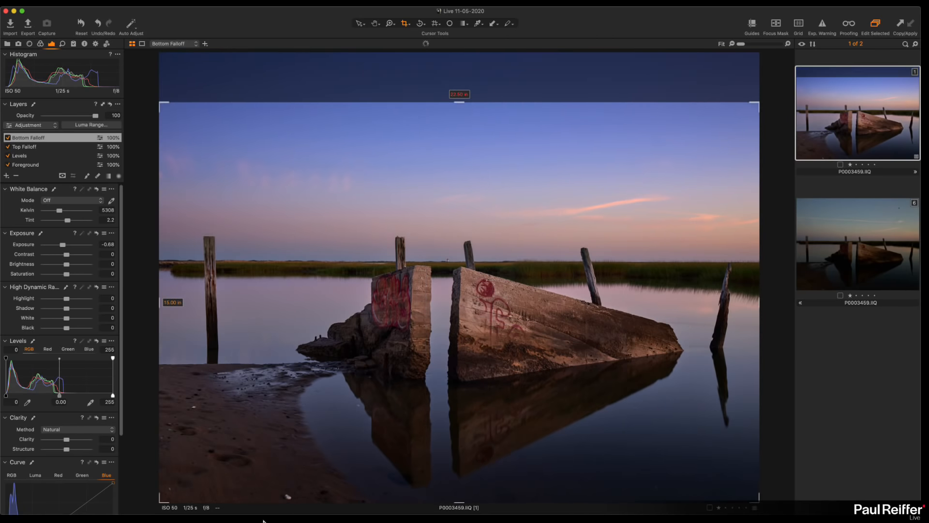
pyautogui.moveTo(627, 310); pyautogui.dragTo(631, 300)
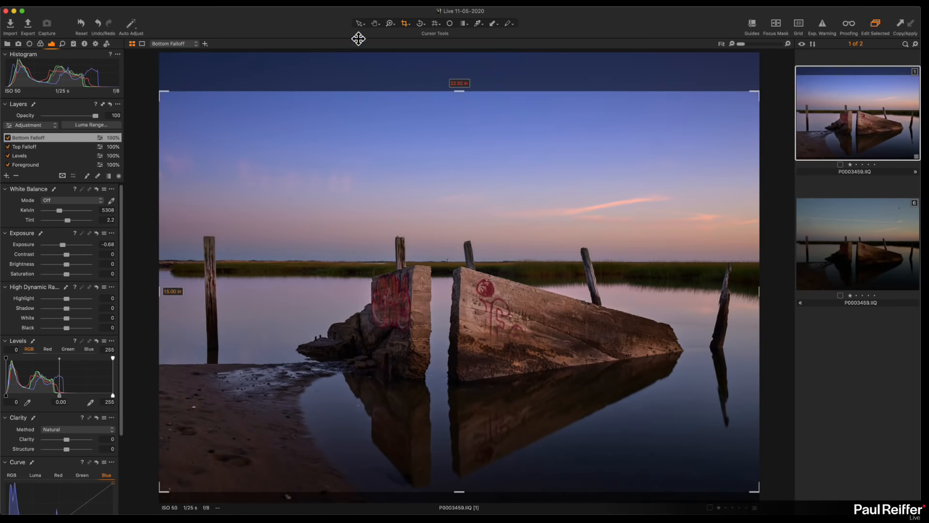
pyautogui.click(358, 27)
# Step: Adjust the Top Falloff layer's gradient mask to the cropped frame, strongest along the upper sky and fading out above the horizon
pyautogui.click(33, 146)
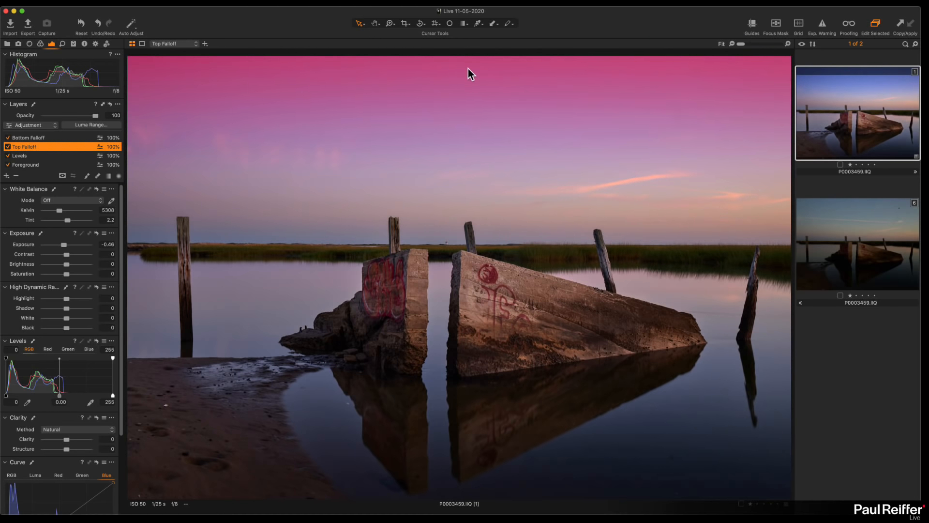
pyautogui.click(109, 176)
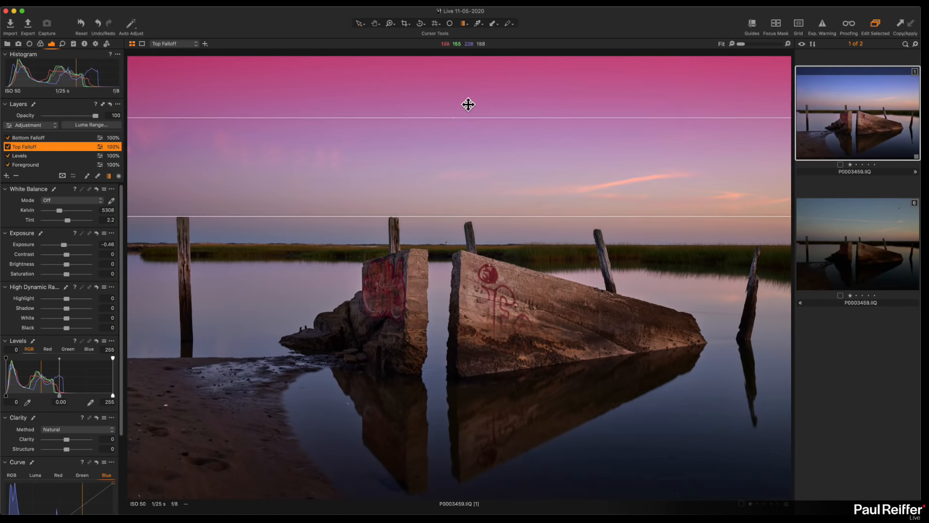
pyautogui.moveTo(460, 213); pyautogui.dragTo(460, 177)
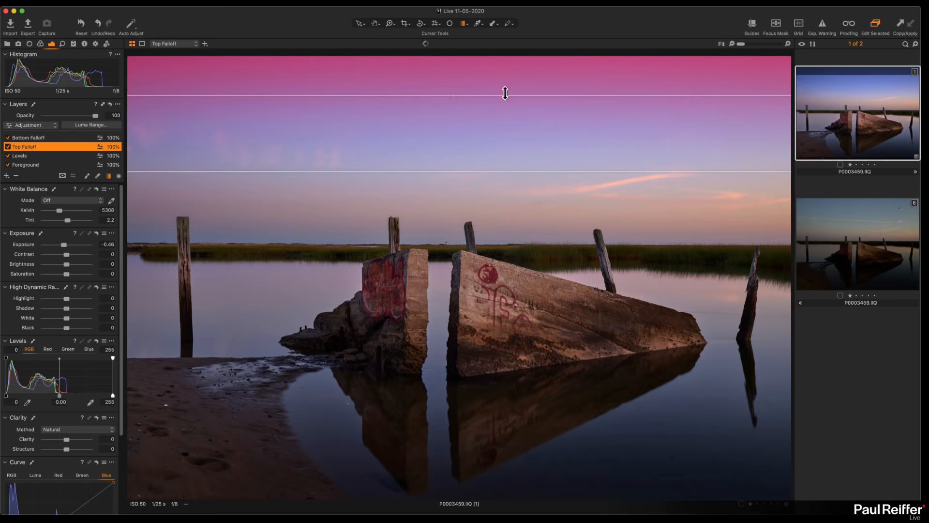
pyautogui.moveTo(509, 82); pyautogui.dragTo(508, 112)
pyautogui.click(360, 24)
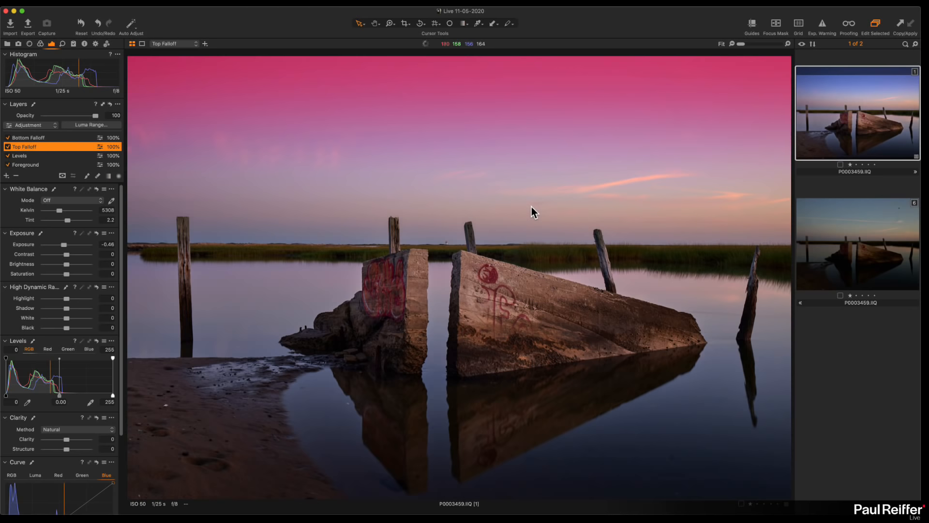
# Step: Compare the cropped edit with the unedited variant and review the edited photo's layer list down to the heal layers
pyautogui.click(855, 247)
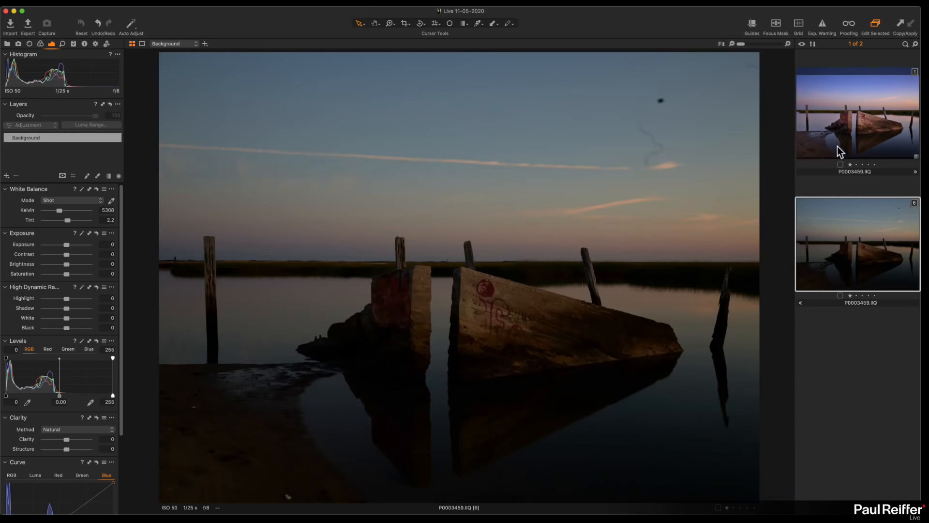
pyautogui.click(834, 129)
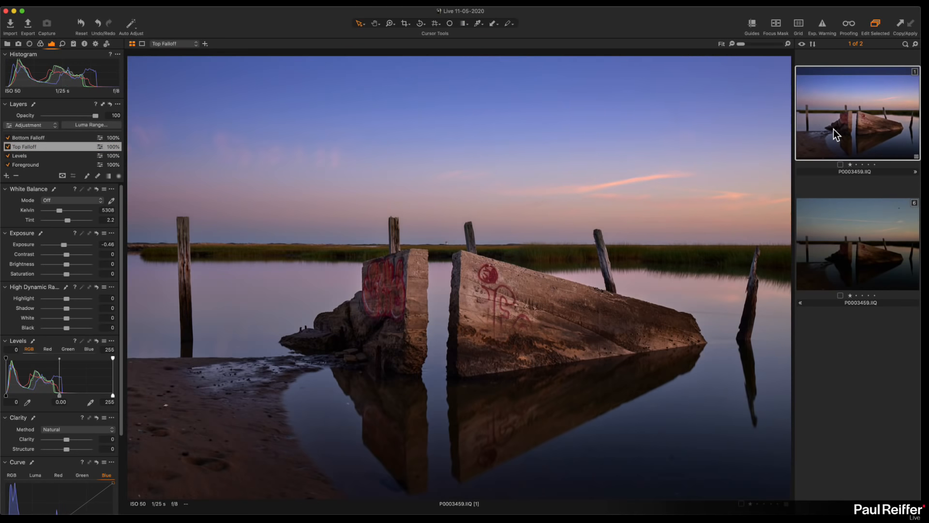
pyautogui.scroll(-4, 42, 161)
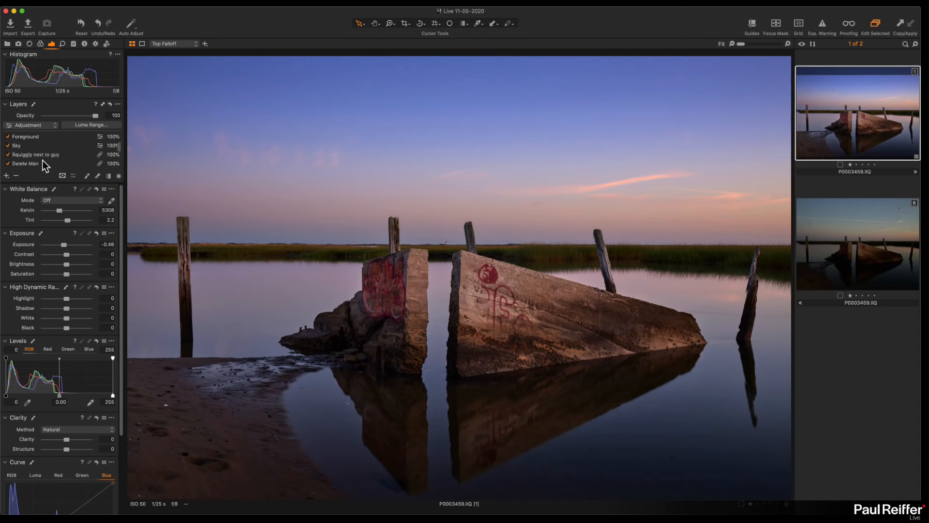
pyautogui.scroll(1, 48, 156)
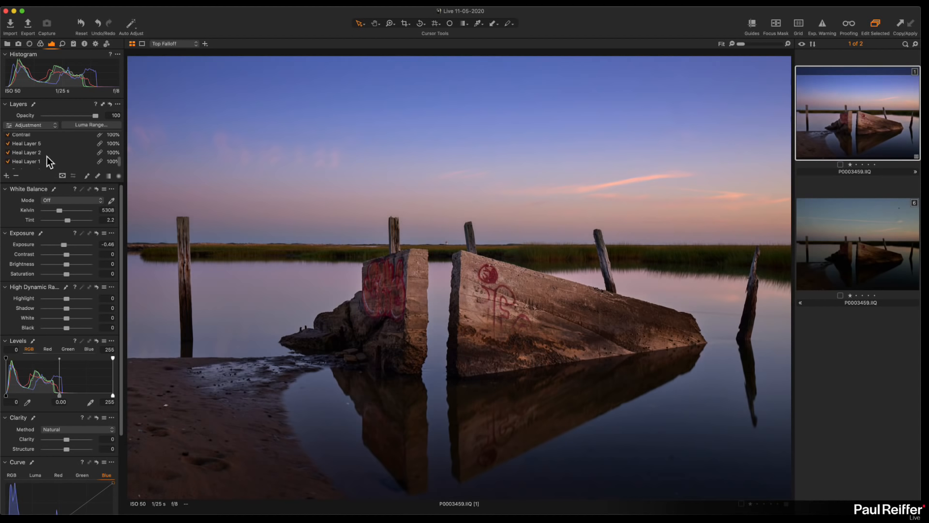
# Step: Review the layer list from the heal layers upward, checking the settings of the Sky, Foreground and Levels layers
pyautogui.scroll(-1, 36, 156)
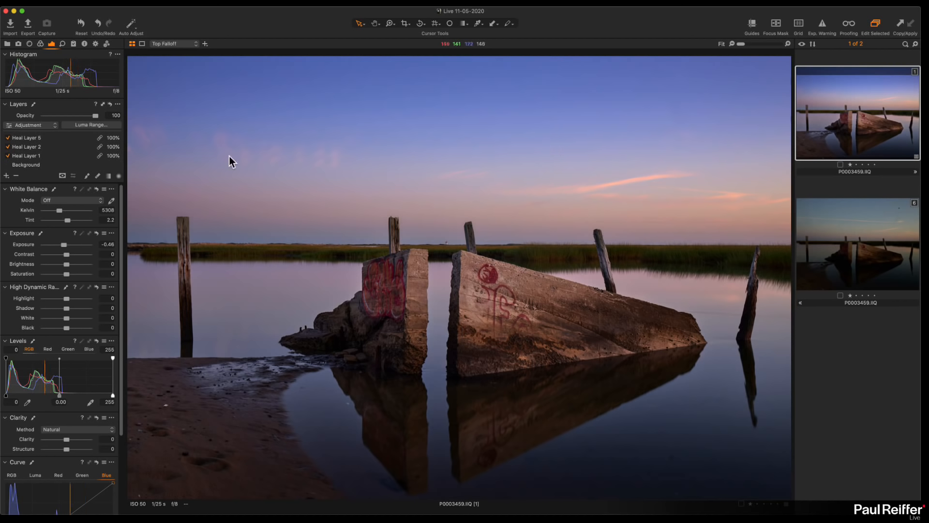
pyautogui.scroll(4, 49, 151)
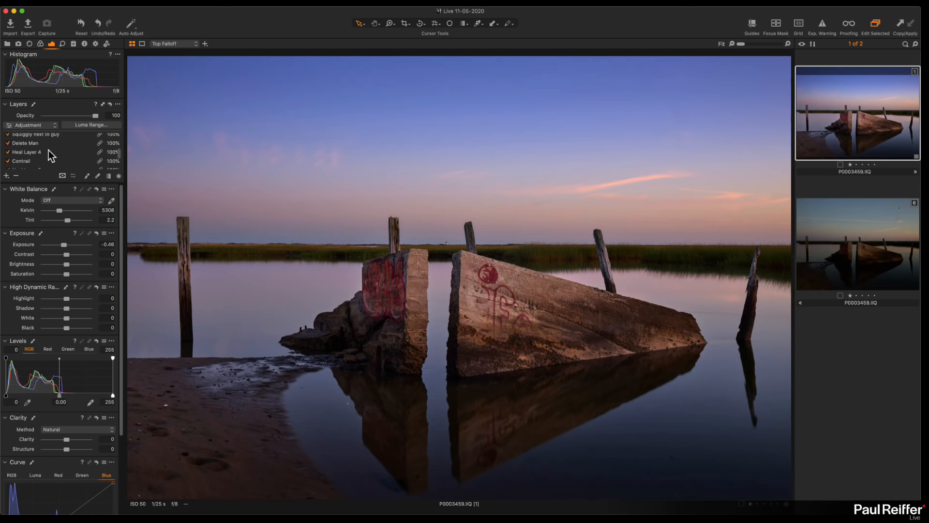
pyautogui.scroll(1, 47, 156)
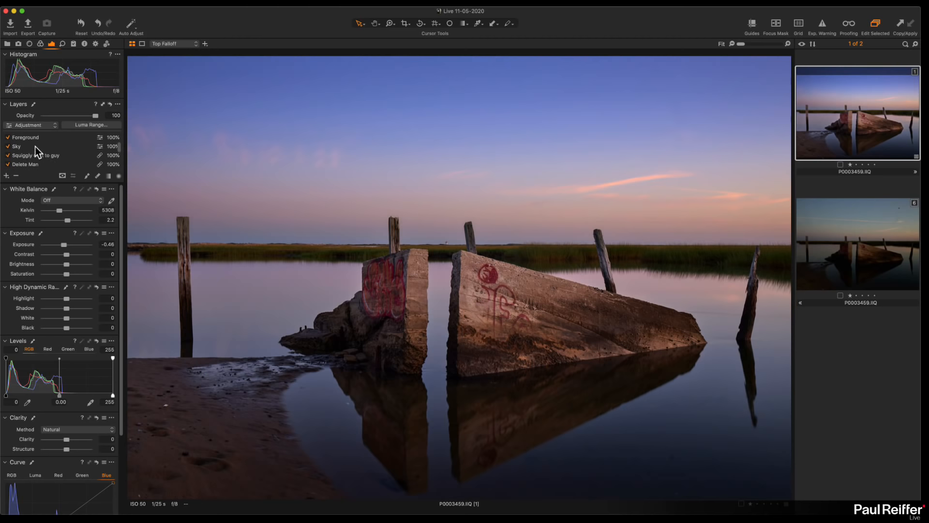
pyautogui.click(43, 146)
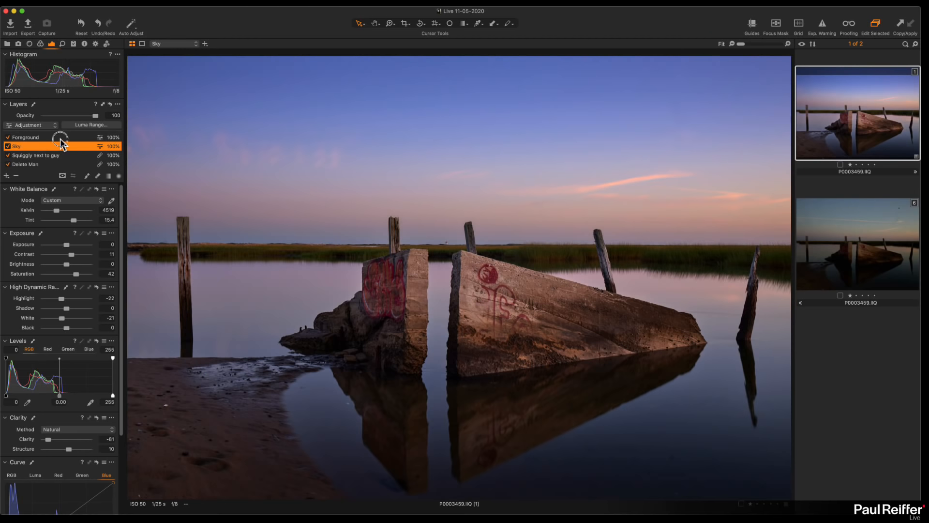
pyautogui.click(60, 138)
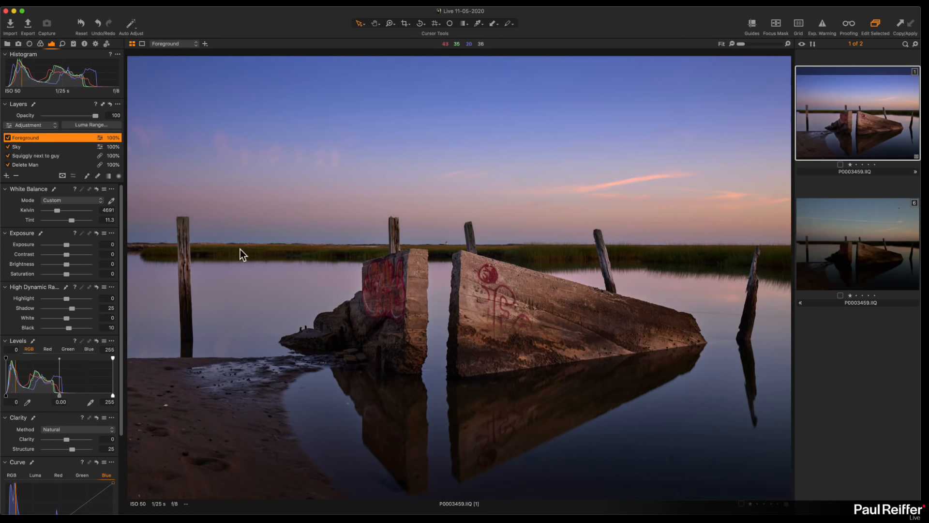
pyautogui.scroll(3, 45, 152)
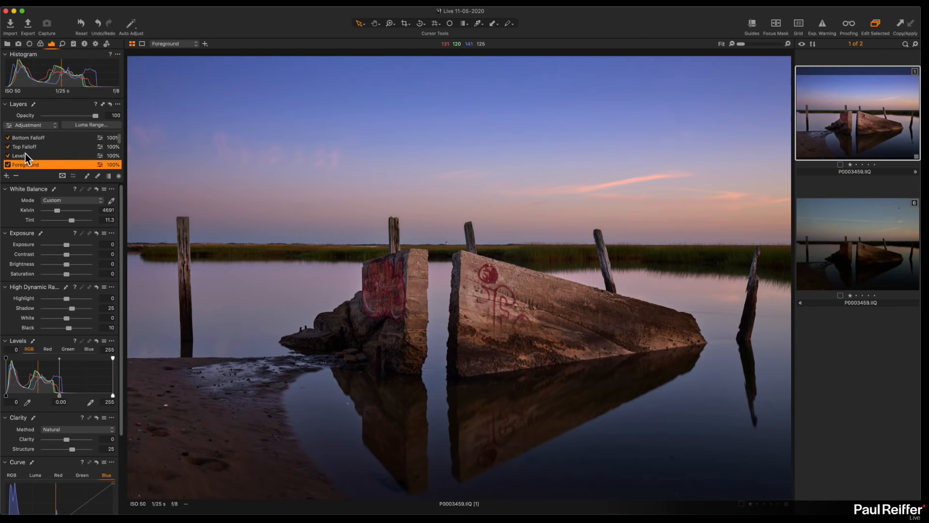
pyautogui.click(27, 155)
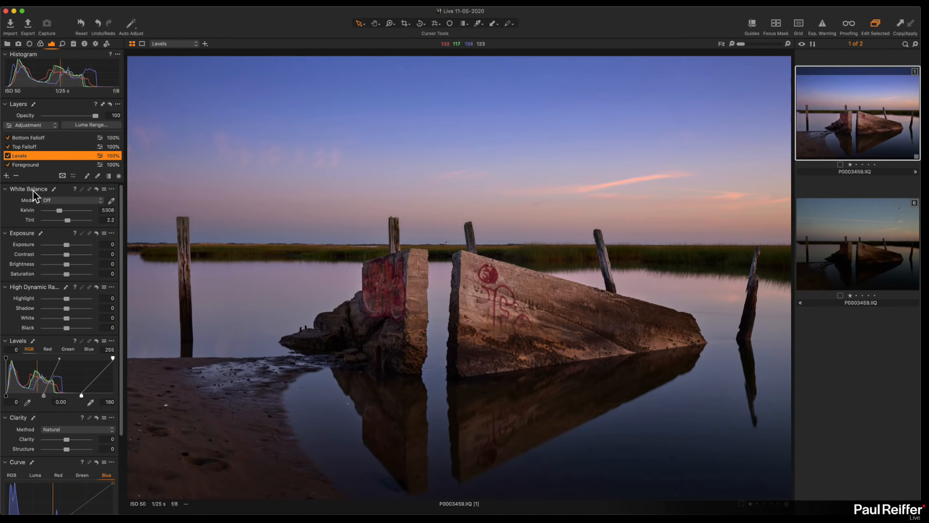
pyautogui.scroll(-2, 48, 163)
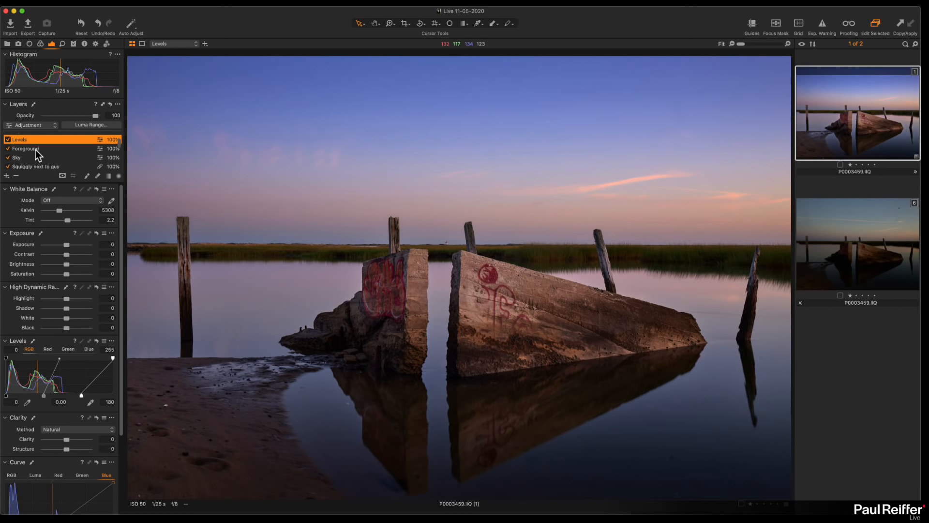
pyautogui.click(34, 152)
pyautogui.click(32, 158)
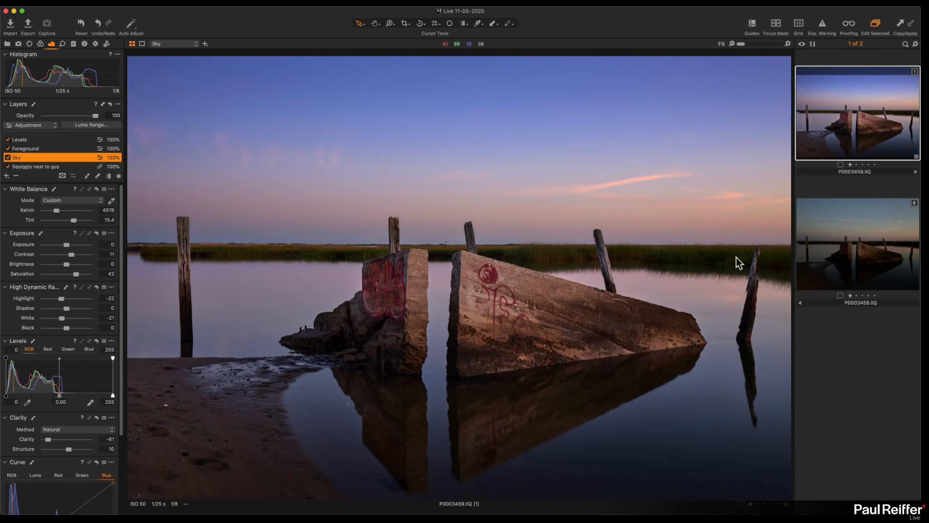
# Step: Compare the edited photo side by side with the unedited variant, ending on the edited photo alone
pyautogui.keyDown('super'); pyautogui.click(852, 250); pyautogui.keyUp('super')
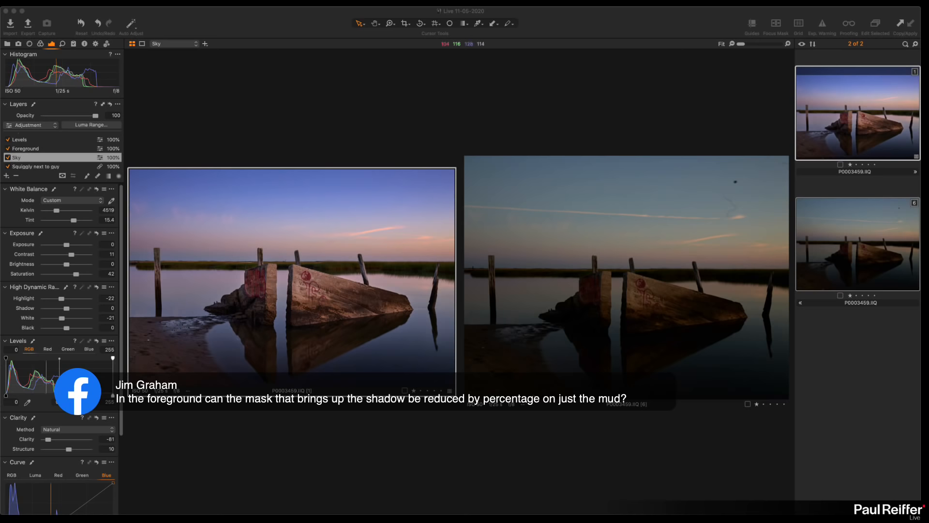
pyautogui.click(840, 126)
pyautogui.click(841, 127)
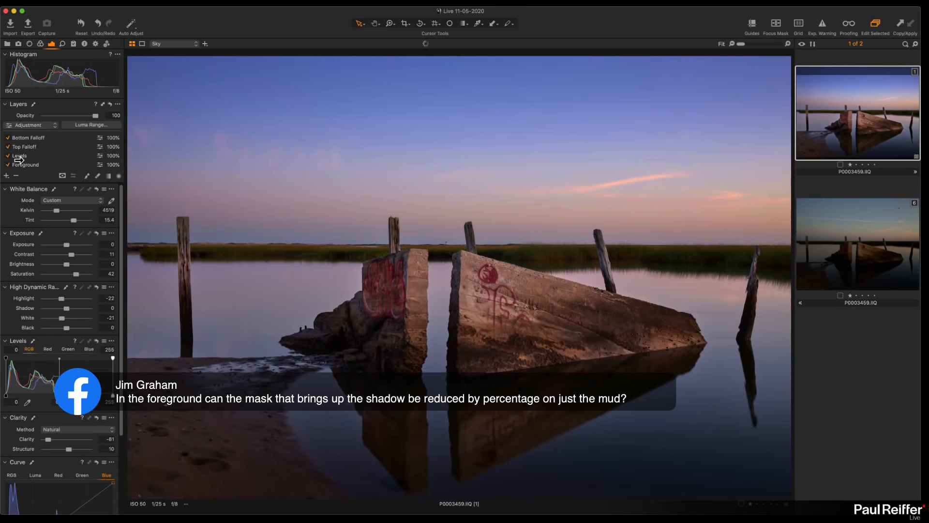
# Step: Switch the Foreground layer off and on to check its effect on the mud in the lower foreground
pyautogui.click(18, 164)
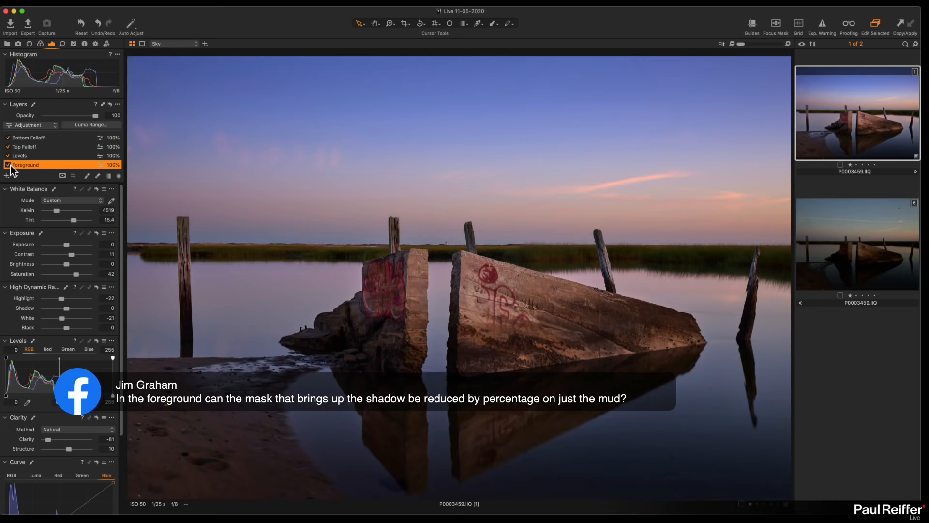
pyautogui.click(7, 166)
pyautogui.click(7, 165)
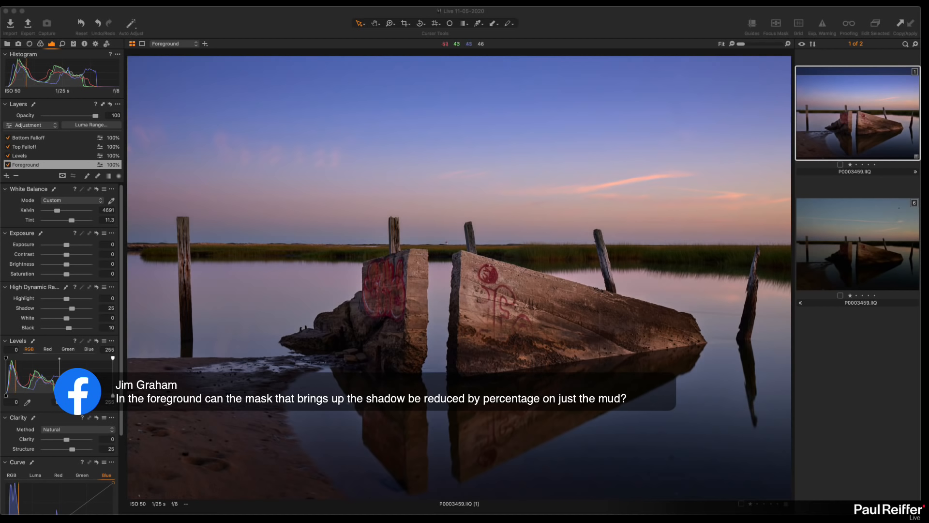
pyautogui.click(247, 417)
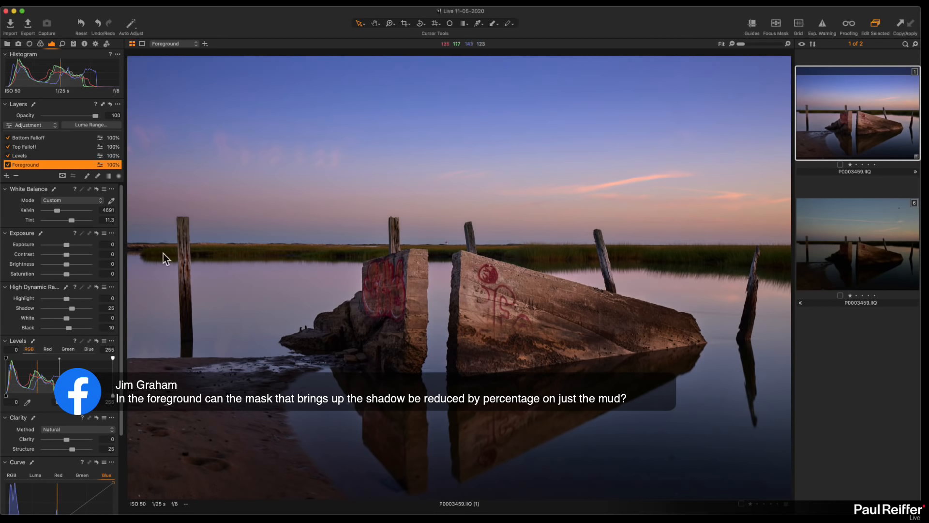
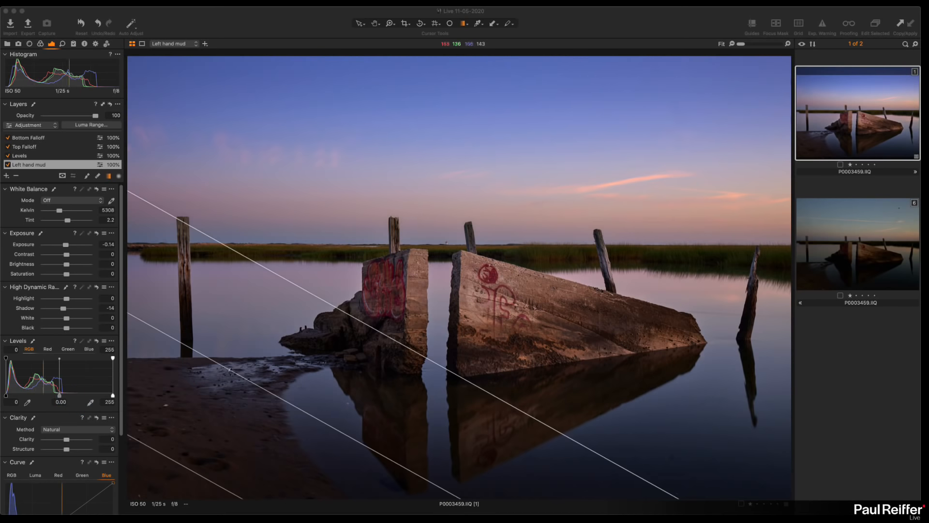
# Step: Add a new adjustment layer named Lighthouse for the small lighthouse on the horizon between the two concrete blocks
pyautogui.press('z')
pyautogui.click(429, 226)
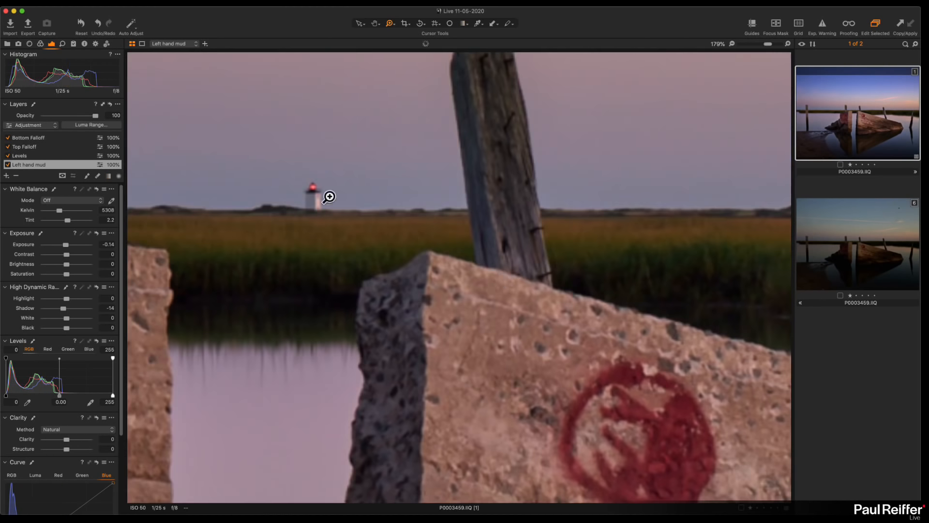
pyautogui.moveTo(299, 233); pyautogui.dragTo(466, 321)
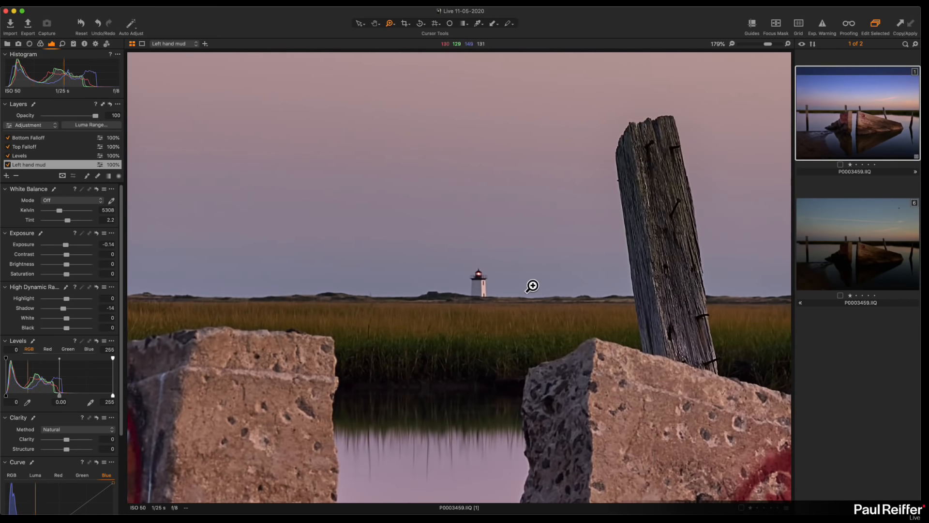
pyautogui.click(479, 297)
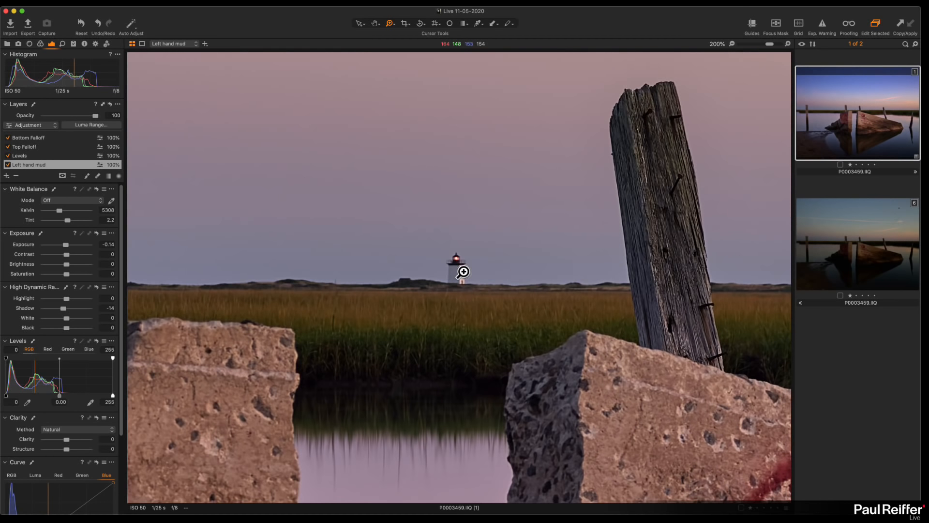
pyautogui.press('super+0')
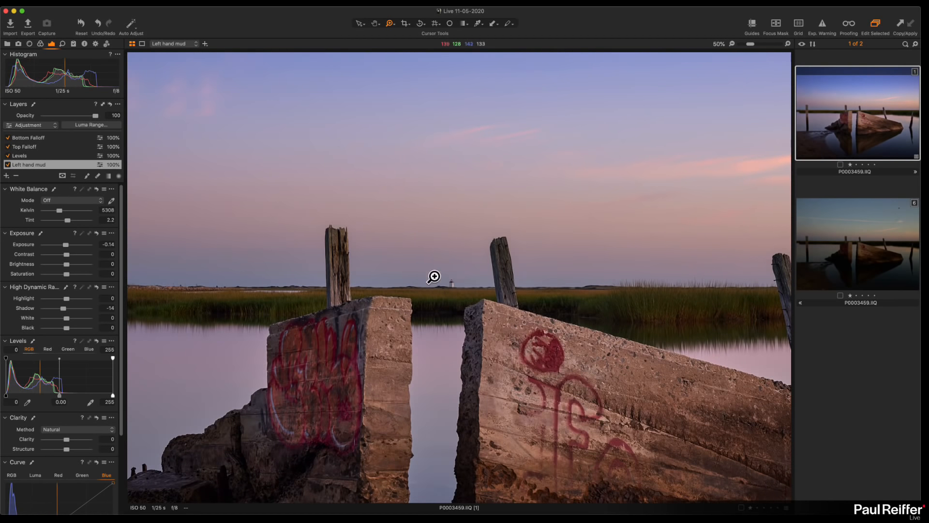
pyautogui.click(454, 283)
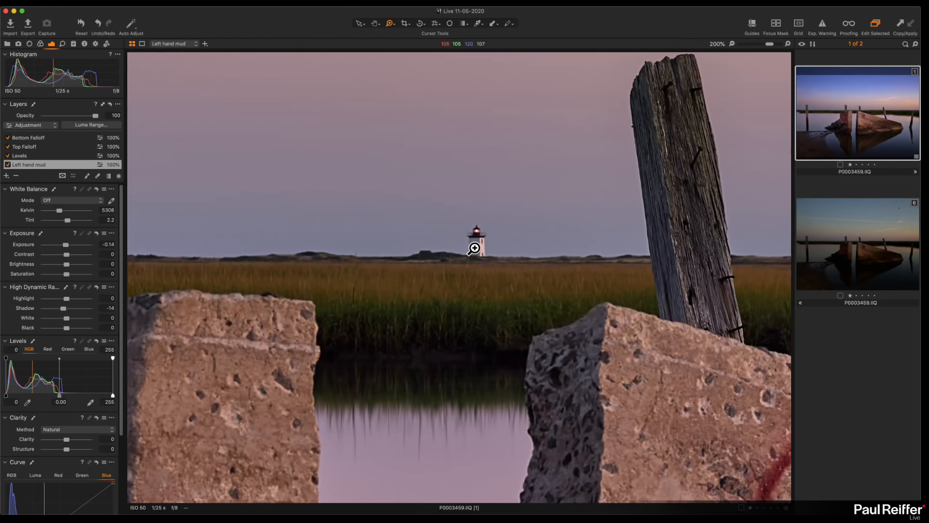
pyautogui.click(475, 248)
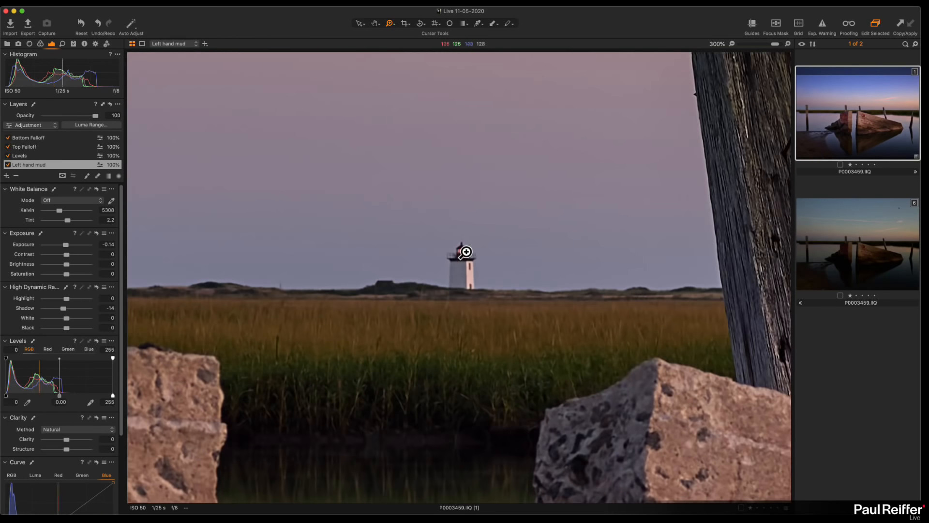
pyautogui.click(6, 176)
pyautogui.doubleClick(22, 137)
pyautogui.write('Lighthouse')
pyautogui.press('Return')
# Step: Paint the Lighthouse layer's mask over the distant lighthouse with a very small brush and set the layer's exposure to 0.34
pyautogui.press('b')
pyautogui.press('[')
pyautogui.press('[')
pyautogui.press('[')
pyautogui.press('[')
pyautogui.press('[')
pyautogui.press('[')
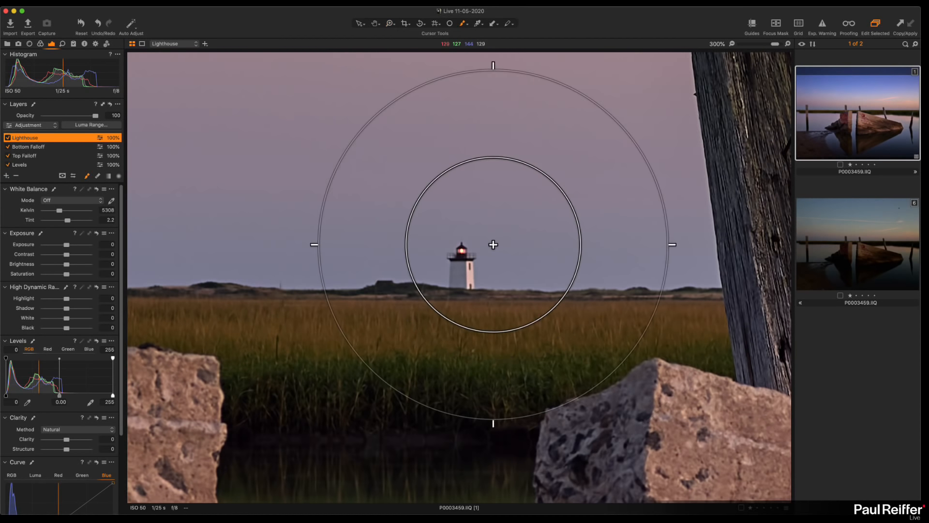
pyautogui.press('[')
pyautogui.press('[')
pyautogui.press('[')
pyautogui.press('[')
pyautogui.press('[')
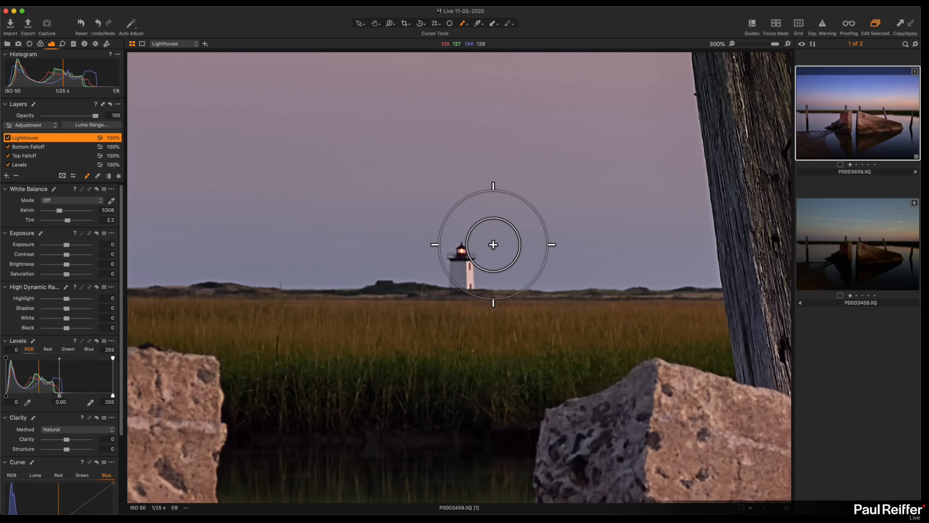
pyautogui.press('[')
pyautogui.press('[')
pyautogui.press('[')
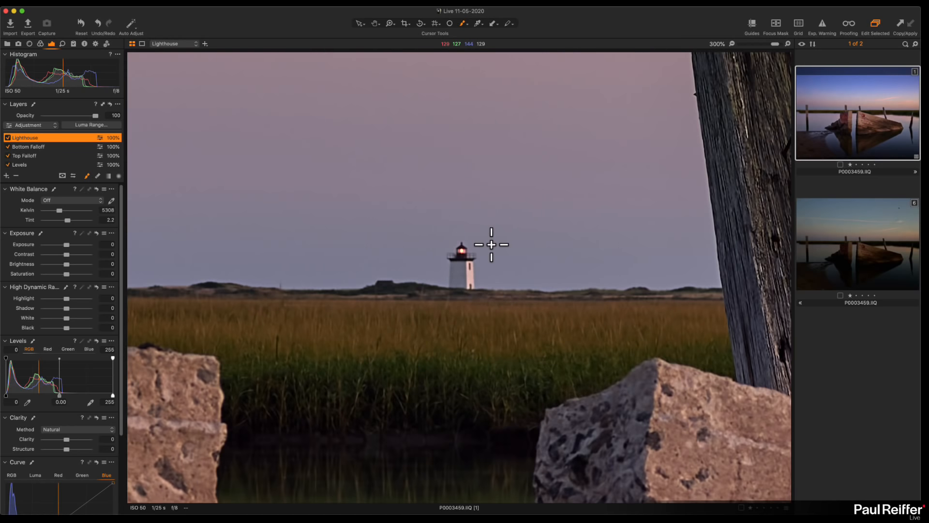
pyautogui.moveTo(460, 260)
pyautogui.mouseDown()
pyautogui.moveTo(454, 281)
pyautogui.moveTo(465, 274)
pyautogui.moveTo(458, 262)
pyautogui.moveTo(455, 286)
pyautogui.moveTo(473, 272)
pyautogui.mouseUp()
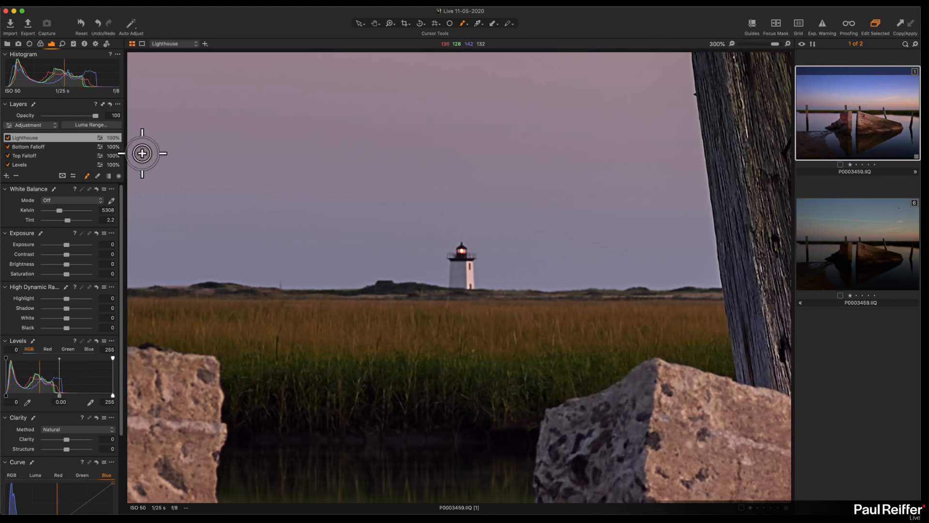
pyautogui.moveTo(71, 246); pyautogui.dragTo(69, 245)
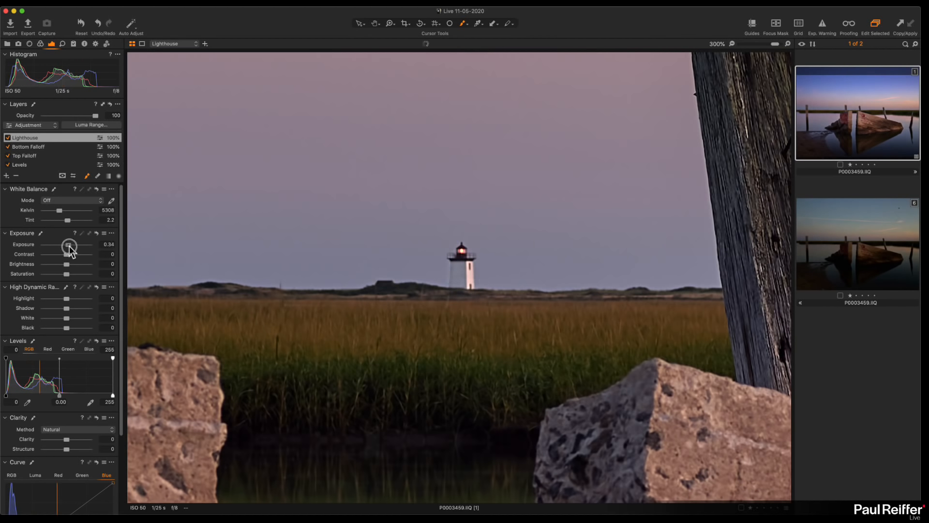
# Step: Erase the mask spilling over both sides of the lighthouse with a small eraser, keeping the mask on the tower
pyautogui.press('e')
pyautogui.press('[')
pyautogui.press('[')
pyautogui.press('[')
pyautogui.press('[')
pyautogui.press('[')
pyautogui.press('[')
pyautogui.press('[')
pyautogui.press('[')
pyautogui.press('[')
pyautogui.press('[')
pyautogui.press('[')
pyautogui.press('[')
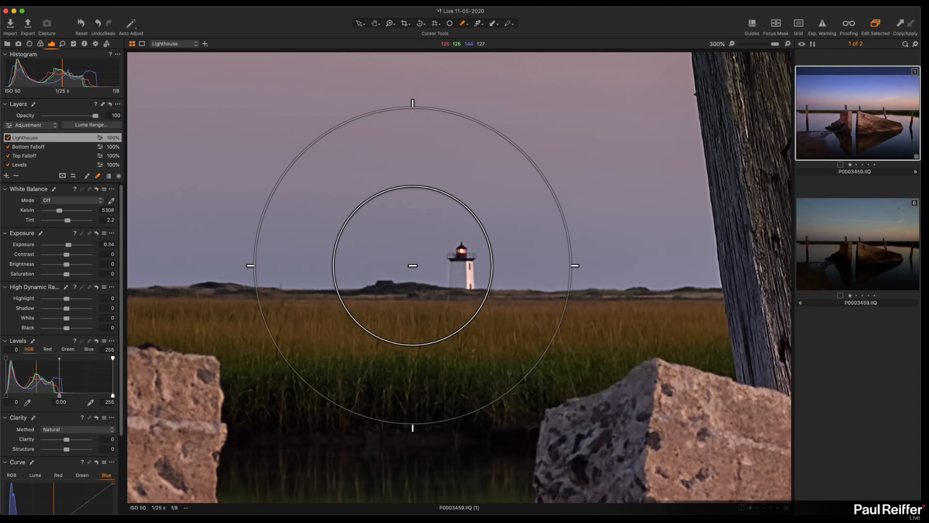
pyautogui.press('[')
pyautogui.press('[')
pyautogui.press('[')
pyautogui.press('[')
pyautogui.press('[')
pyautogui.press('[')
pyautogui.press('[')
pyautogui.press('[')
pyautogui.press('[')
pyautogui.press('[')
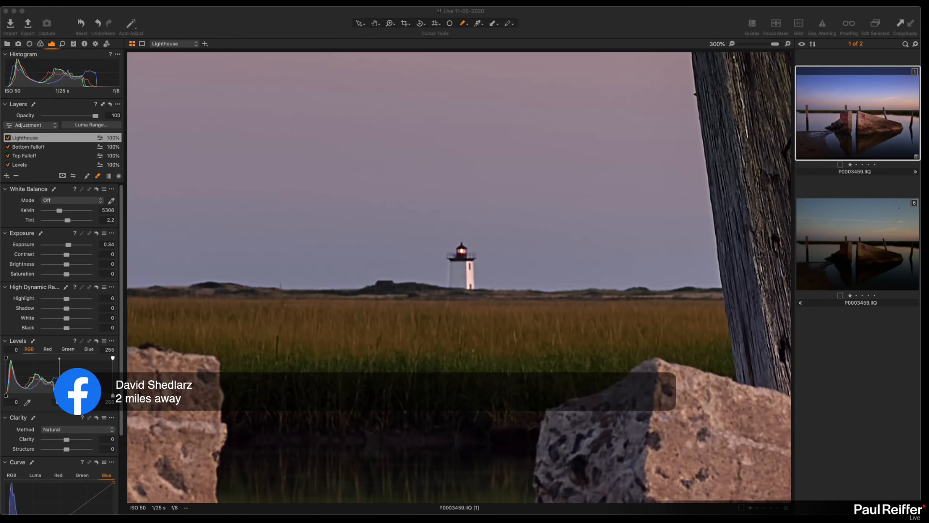
pyautogui.click(442, 264)
pyautogui.press(']')
pyautogui.press(']')
pyautogui.press(']')
pyautogui.press(']')
pyautogui.press(']')
pyautogui.press(']')
pyautogui.moveTo(445, 282)
pyautogui.mouseDown()
pyautogui.moveTo(443, 292)
pyautogui.moveTo(452, 275)
pyautogui.moveTo(444, 256)
pyautogui.moveTo(440, 296)
pyautogui.mouseUp()
pyautogui.moveTo(483, 256); pyautogui.dragTo(484, 297)
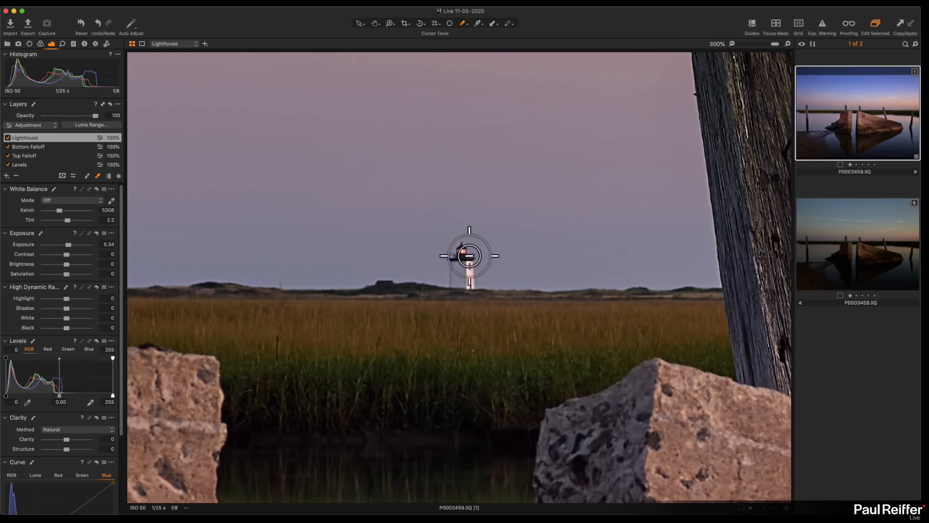
# Step: Compare the lighthouse with the Lighthouse layer off and on at 67% and 100% zoom, leaving the layer enabled
pyautogui.press('z')
pyautogui.keyDown('alt'); pyautogui.click(486, 264); pyautogui.keyUp('alt')
pyautogui.keyDown('alt'); pyautogui.click(435, 277); pyautogui.keyUp('alt')
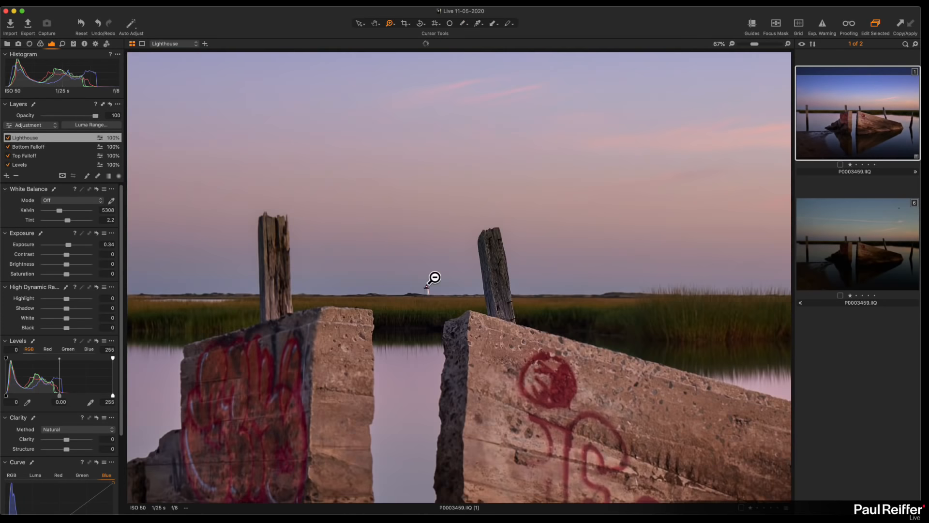
pyautogui.click(8, 137)
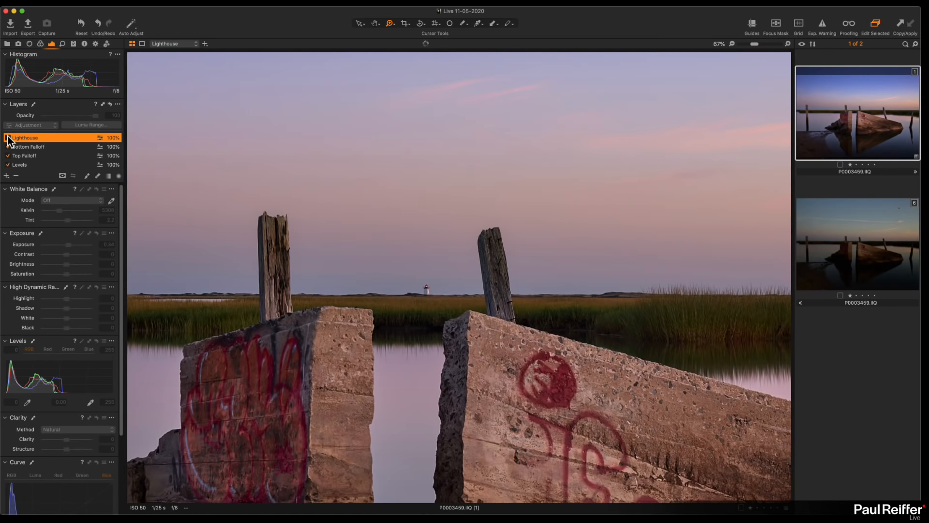
pyautogui.click(8, 138)
pyautogui.click(7, 138)
pyautogui.click(7, 137)
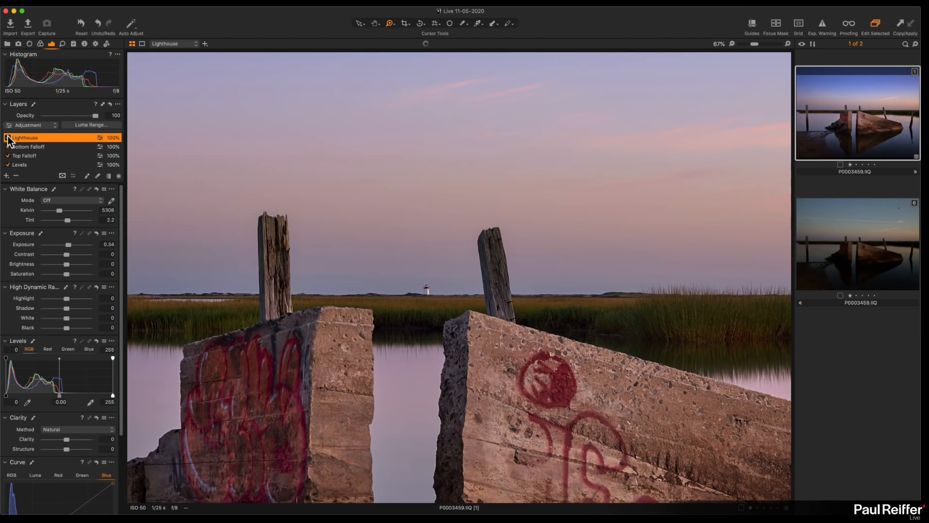
pyautogui.click(404, 299)
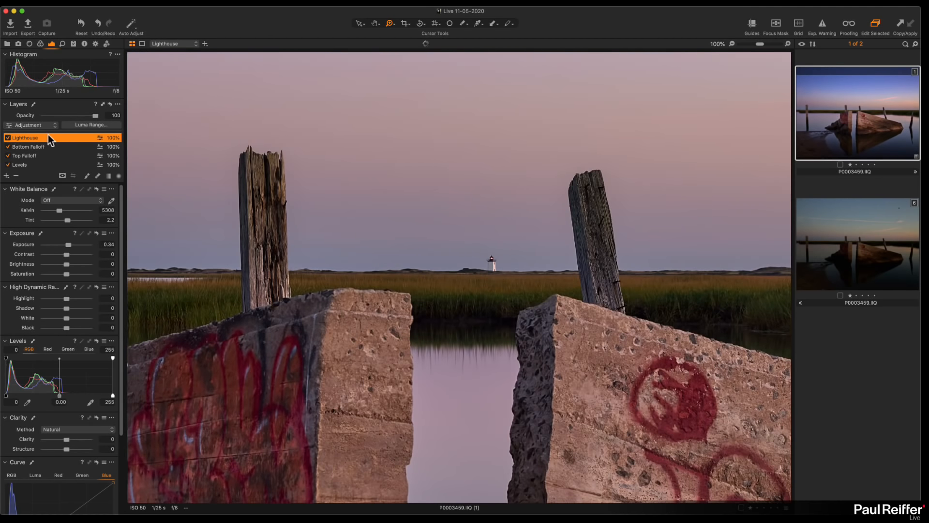
pyautogui.click(7, 137)
pyautogui.click(8, 137)
pyautogui.keyDown('alt'); pyautogui.click(457, 342); pyautogui.keyUp('alt')
pyautogui.keyDown('alt'); pyautogui.click(456, 341); pyautogui.keyUp('alt')
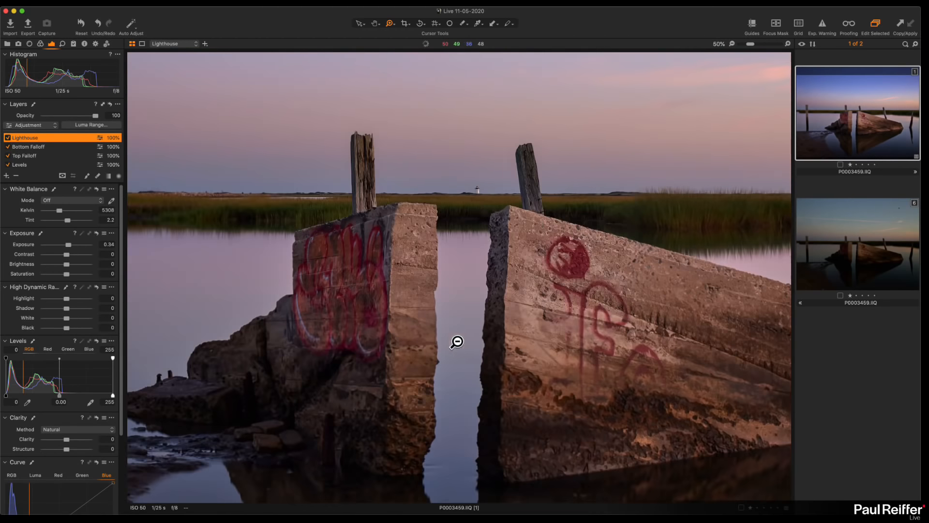
pyautogui.keyDown('alt'); pyautogui.click(494, 199); pyautogui.keyUp('alt')
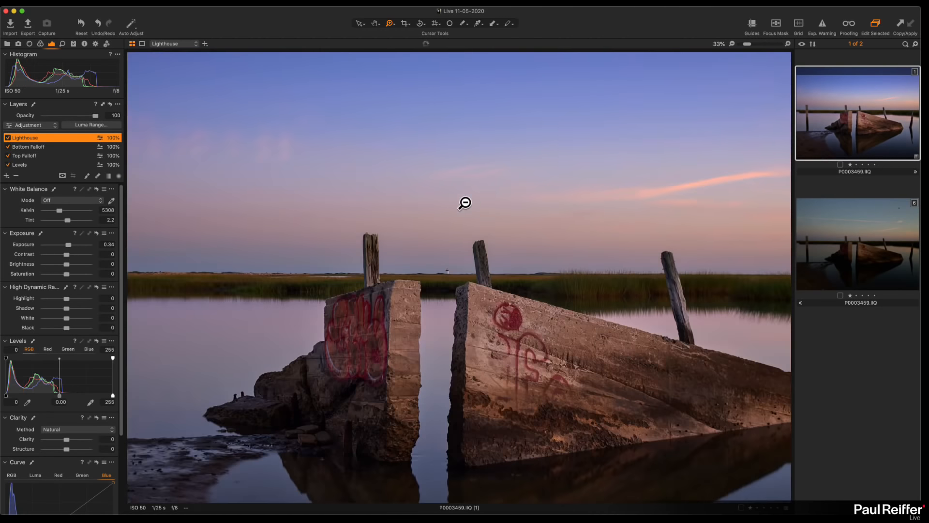
# Step: Compare the edited shoreline photo side by side with the unedited original, fitting both images to the viewer
pyautogui.keyDown('alt'); pyautogui.click(452, 280); pyautogui.keyUp('alt')
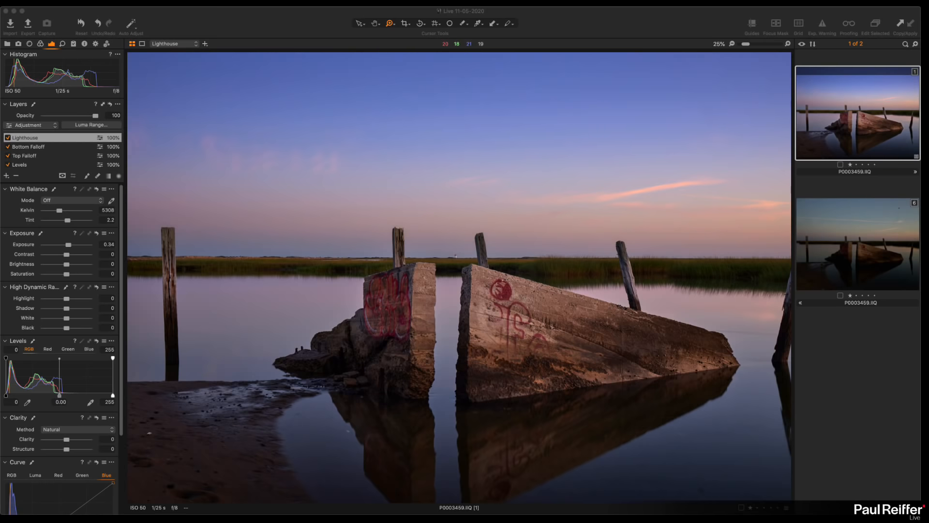
pyautogui.click(850, 182)
pyautogui.click(853, 225)
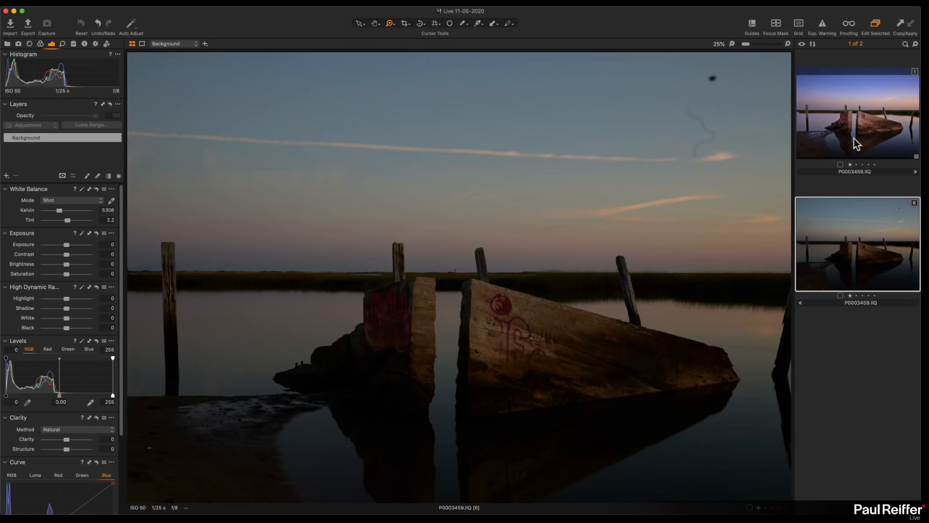
pyautogui.keyDown('super'); pyautogui.click(875, 138); pyautogui.keyUp('super')
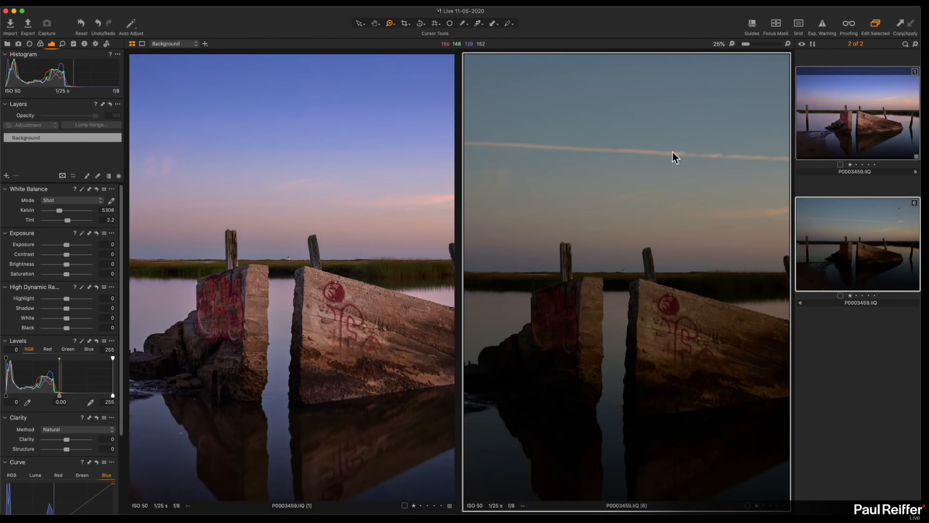
pyautogui.click(733, 43)
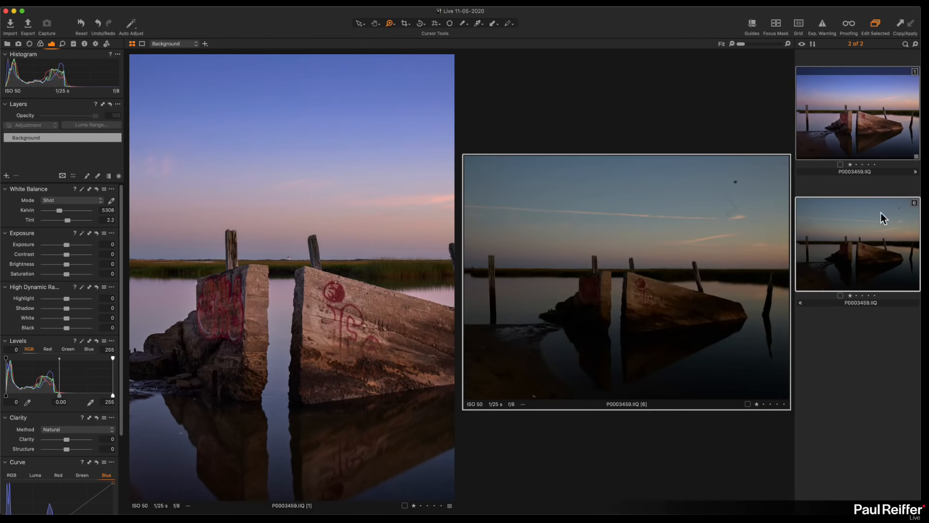
pyautogui.click(866, 124)
pyautogui.click(733, 44)
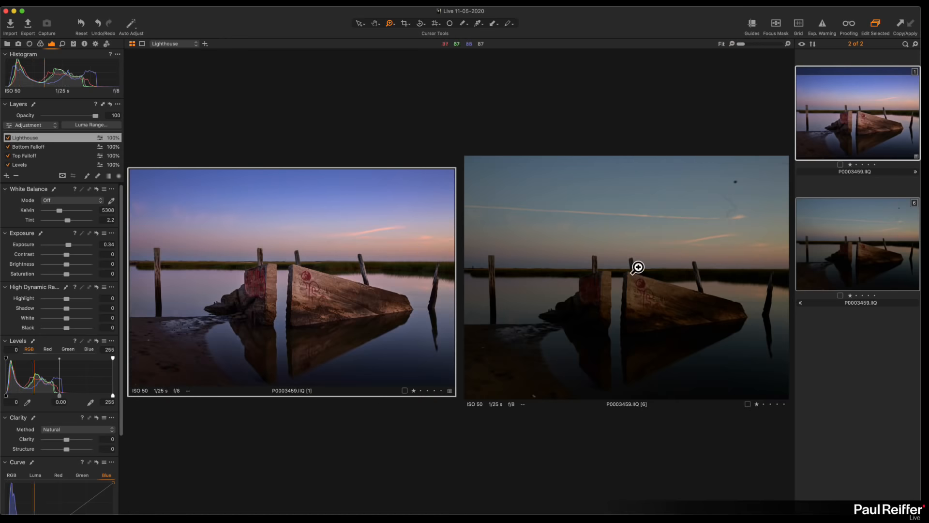
# Step: Select only the edited shoreline photo, view it full screen, and return to the normal workspace
pyautogui.click(870, 312)
pyautogui.click(854, 110)
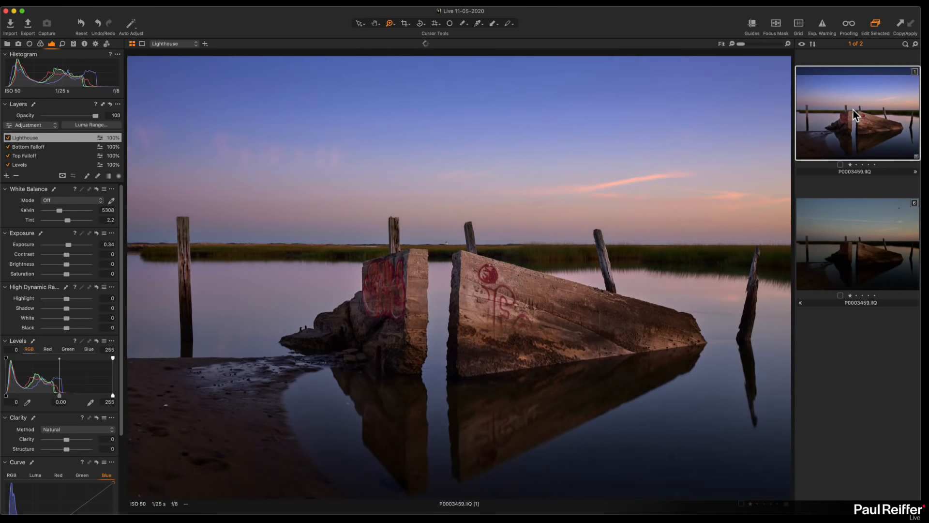
pyautogui.press('f')
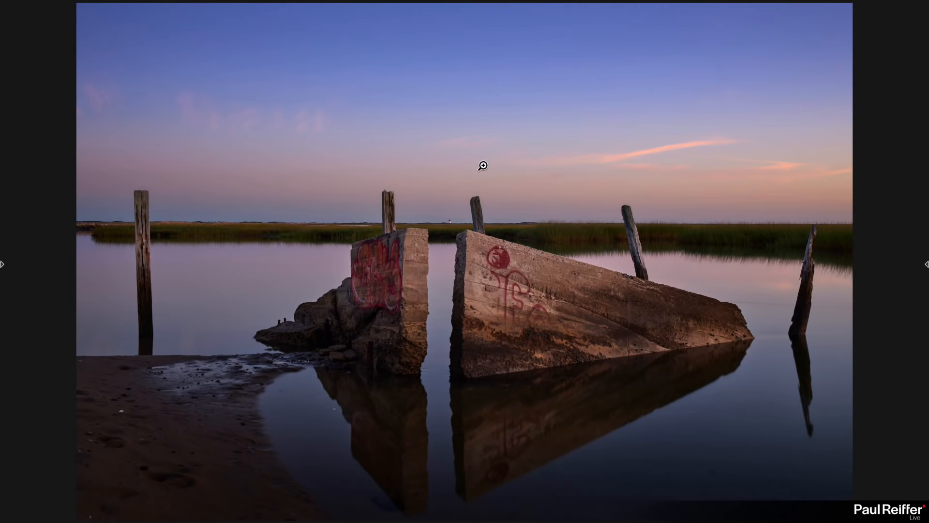
pyautogui.press('f')
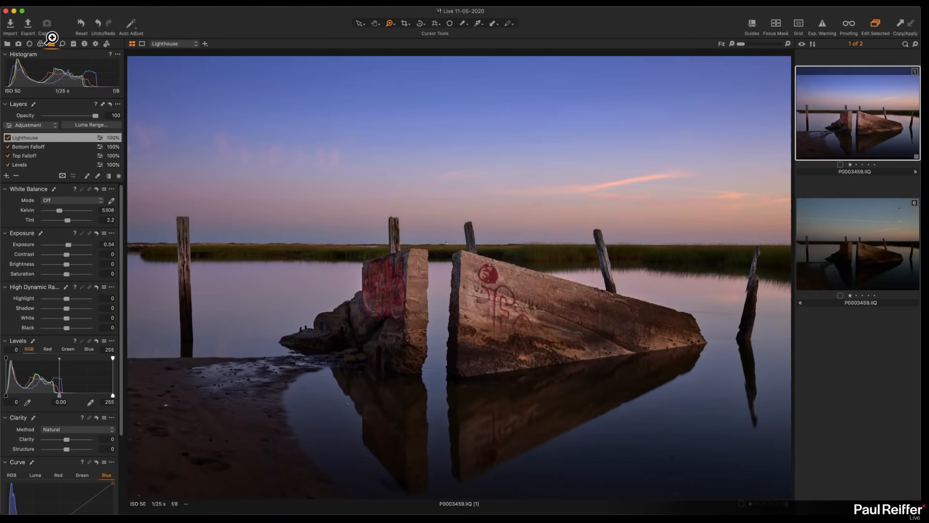
# Step: Browse the Balloon and Ceiling user collections in the Library, and reopen the edited shoreline photo from the Water collection
pyautogui.click(8, 43)
pyautogui.click(56, 141)
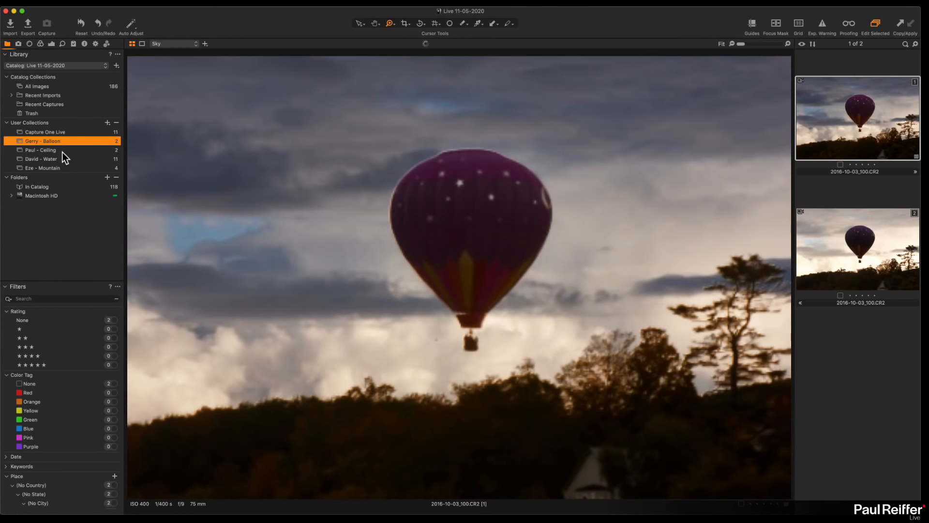
pyautogui.click(65, 151)
pyautogui.click(69, 159)
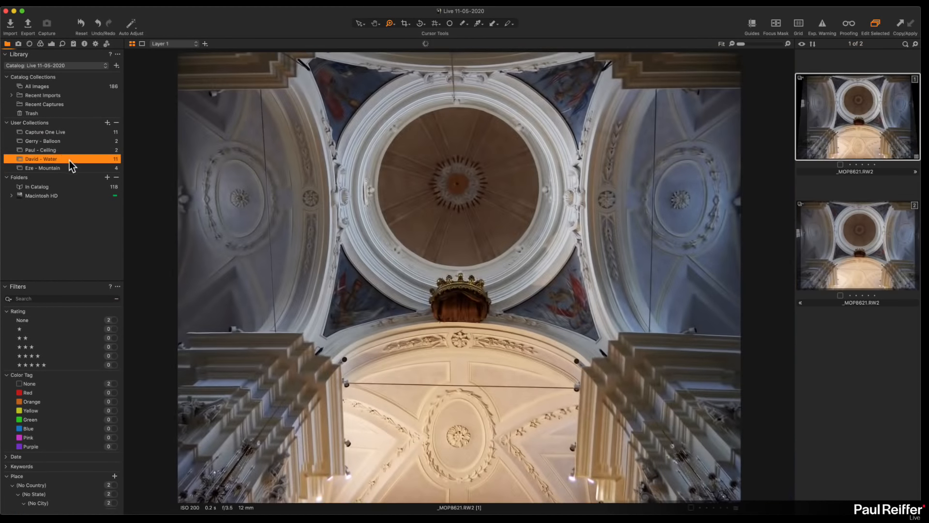
pyautogui.click(821, 137)
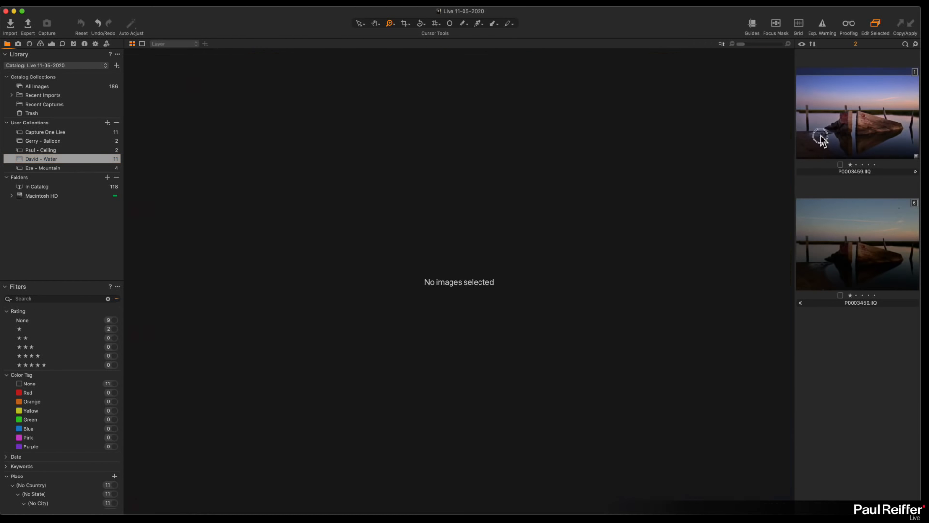